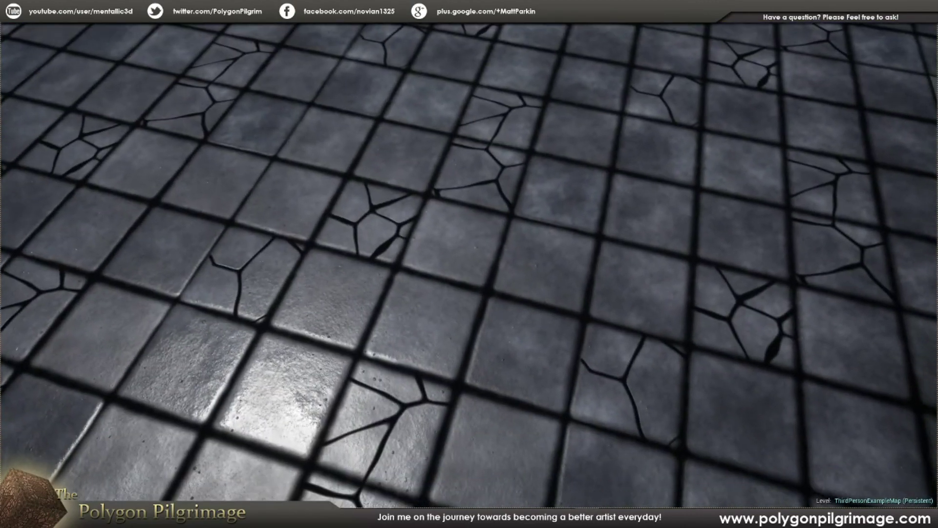
- Inspect the castle tile floor in the Unreal level, leave the fullscreen viewport and switch to Substance Designer
{"action": "mouse_move", "coordinate": [754, 204]}
{"action": "right_mouse_down"}
{"action": "mouse_move", "coordinate": [748, 210]}
{"action": "mouse_move", "coordinate": [754, 204]}
{"action": "right_mouse_up"}
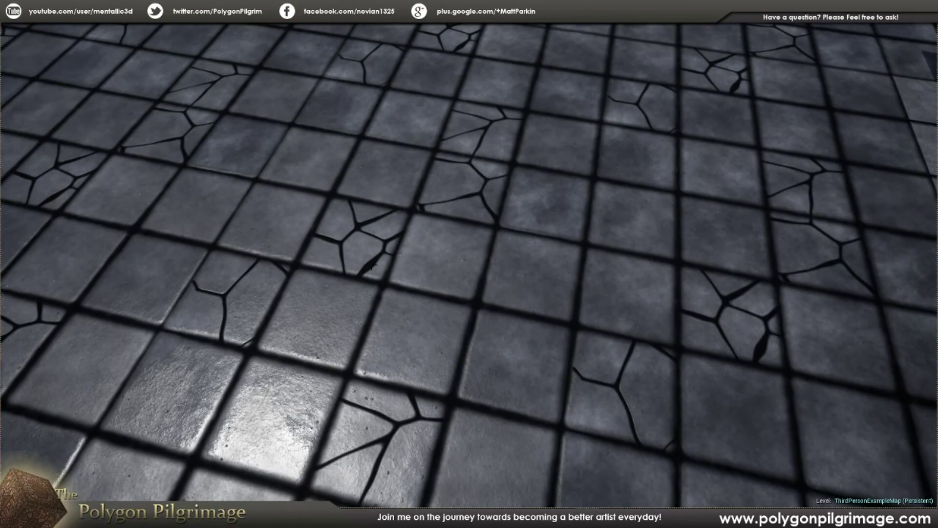
{"action": "right_click_drag", "start_coordinate": [405, 257], "coordinate": [440, 262]}
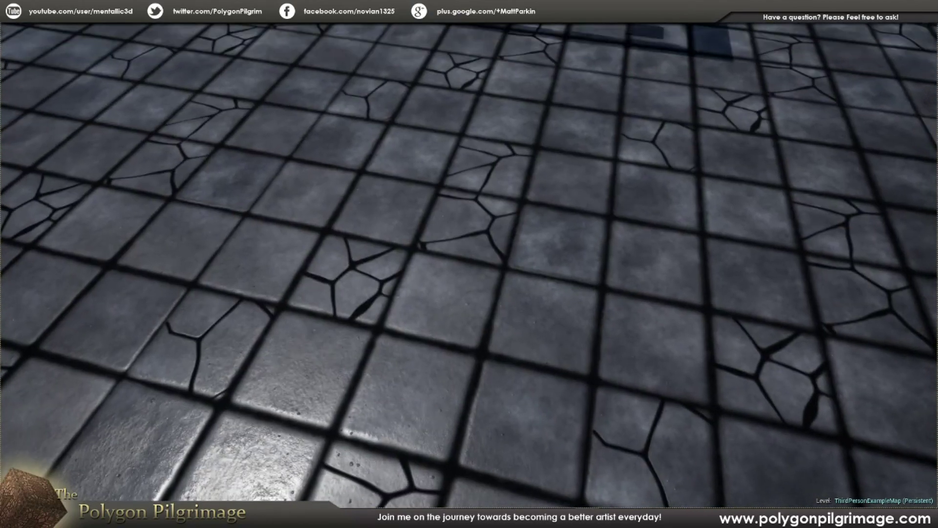
{"action": "key", "text": "F11"}
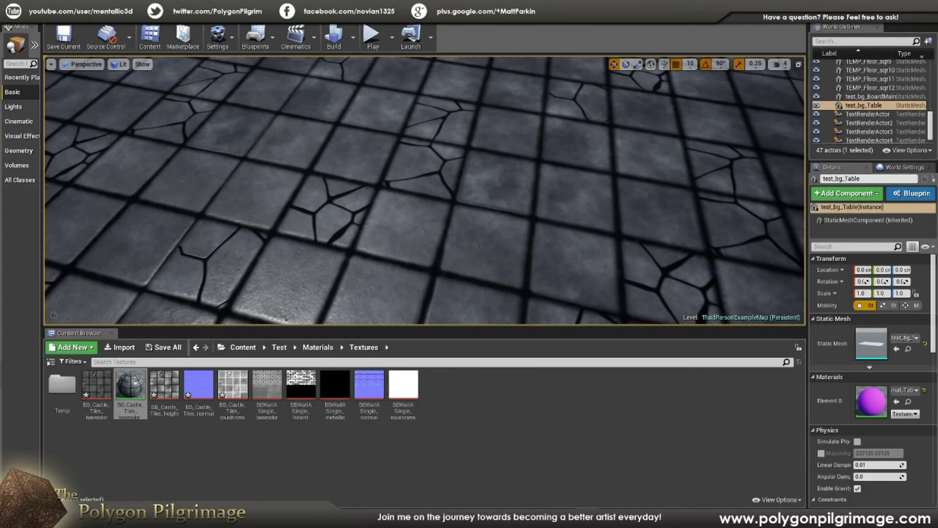
{"action": "key", "text": "ctrl+shift+s"}
{"action": "left_click", "coordinate": [515, 349]}
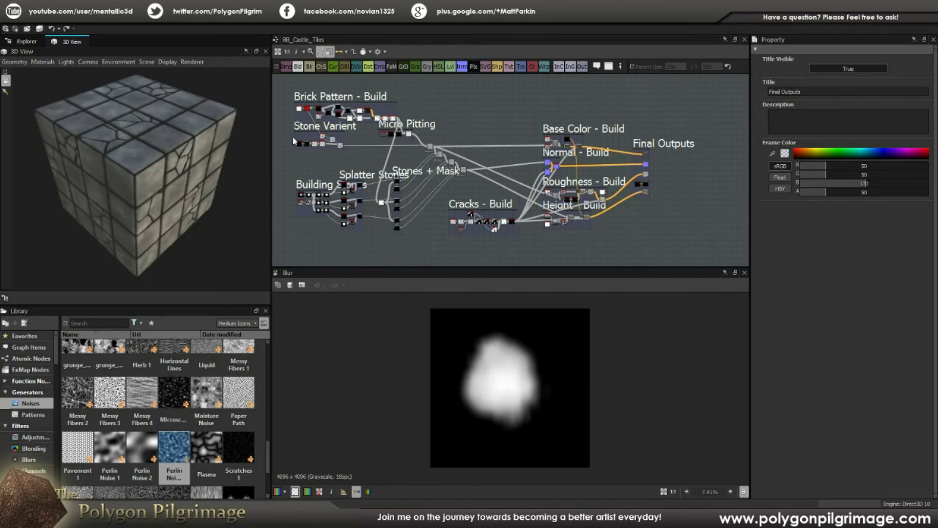
- Examine the cracked castle tile material close up on the preview cube
{"action": "left_click_drag", "start_coordinate": [151, 207], "coordinate": [239, 98]}
{"action": "scroll", "coordinate": [157, 179], "scroll_direction": "up", "scroll_amount": 5}
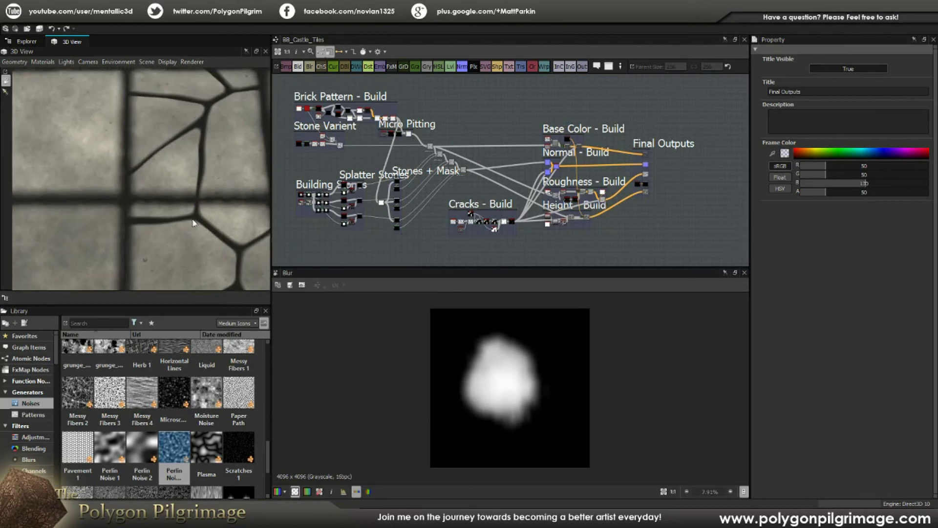
{"action": "left_click_drag", "start_coordinate": [174, 203], "coordinate": [145, 213]}
{"action": "scroll", "coordinate": [177, 181], "scroll_direction": "down", "scroll_amount": 8}
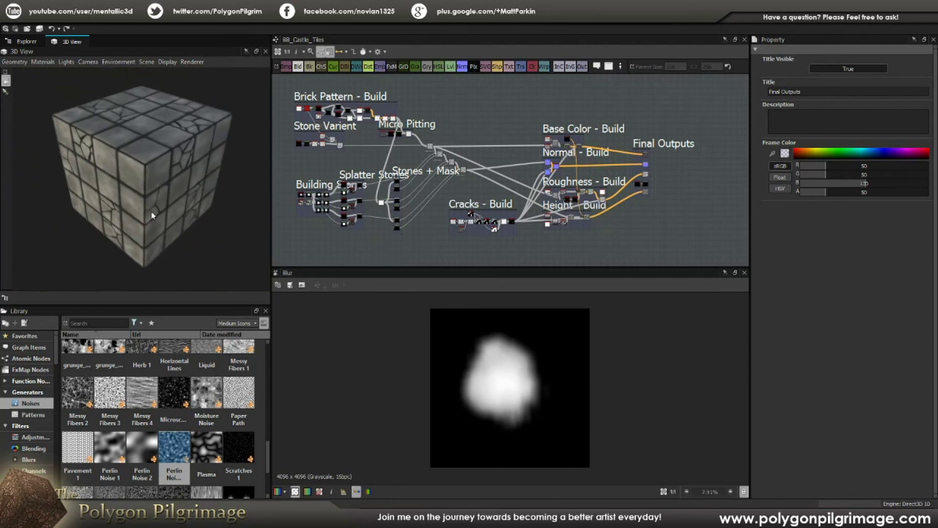
- Look up the option for exporting the BB_Castle_Tiles graph's outputs as bitmaps, and return to the 3D preview
{"action": "left_click", "coordinate": [27, 42]}
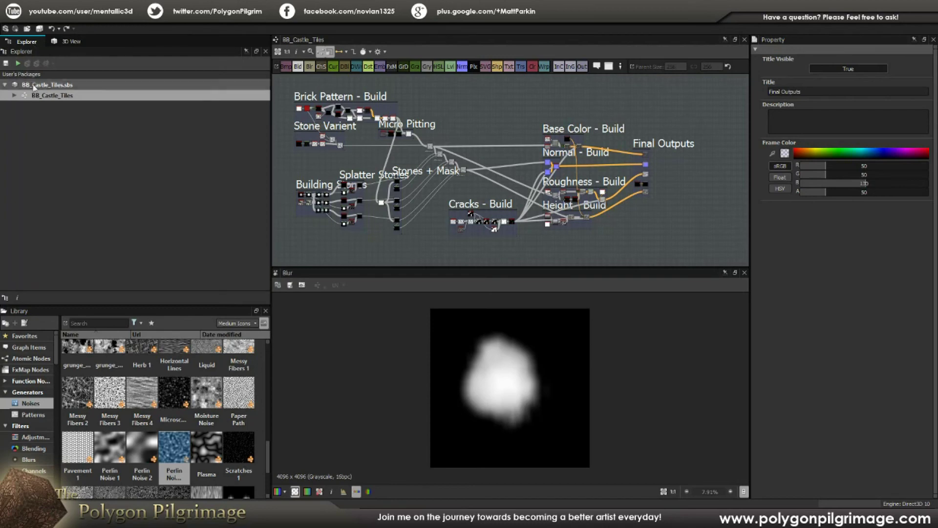
{"action": "right_click", "coordinate": [44, 96]}
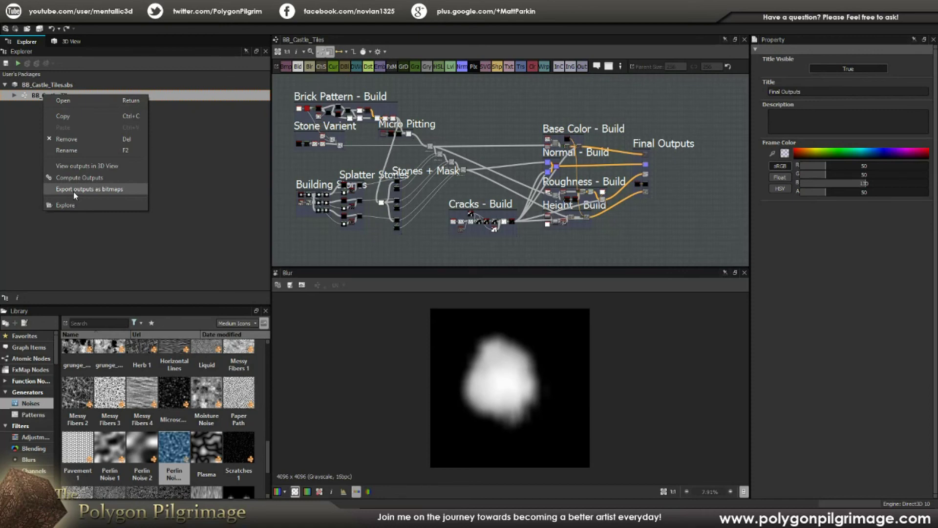
{"action": "left_click", "coordinate": [72, 42]}
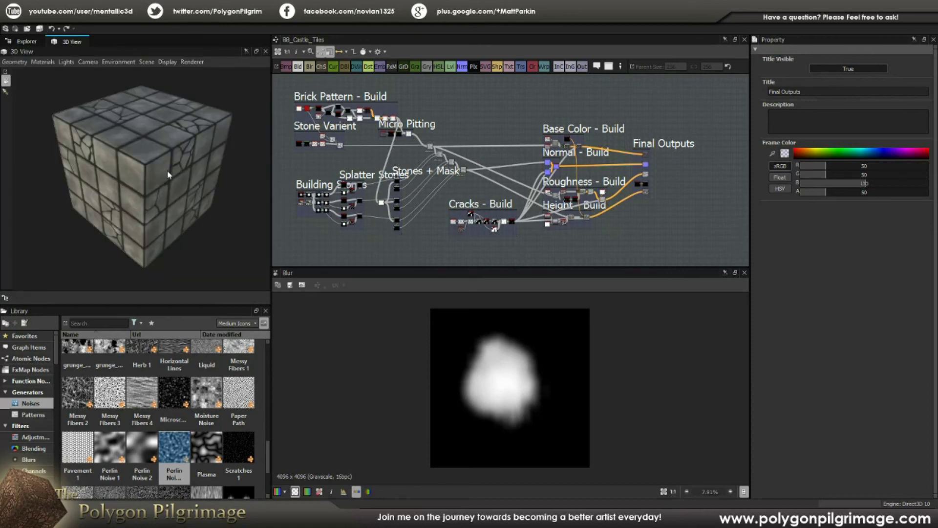
- Examine the Brick Pattern - Build section of the graph against the tiles on the preview cube
{"action": "mouse_move", "coordinate": [167, 170]}
{"action": "left_mouse_down"}
{"action": "mouse_move", "coordinate": [159, 177]}
{"action": "mouse_move", "coordinate": [212, 136]}
{"action": "mouse_move", "coordinate": [218, 110]}
{"action": "mouse_move", "coordinate": [185, 155]}
{"action": "mouse_move", "coordinate": [190, 175]}
{"action": "mouse_move", "coordinate": [176, 162]}
{"action": "mouse_move", "coordinate": [177, 172]}
{"action": "left_mouse_up"}
{"action": "scroll", "coordinate": [369, 158], "scroll_direction": "up", "scroll_amount": 5}
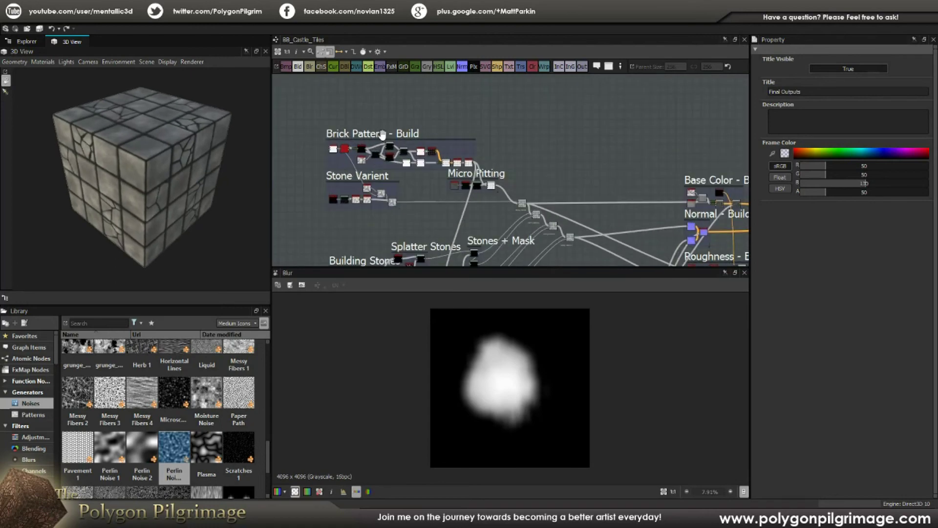
{"action": "middle_click_drag", "start_coordinate": [369, 159], "coordinate": [418, 143]}
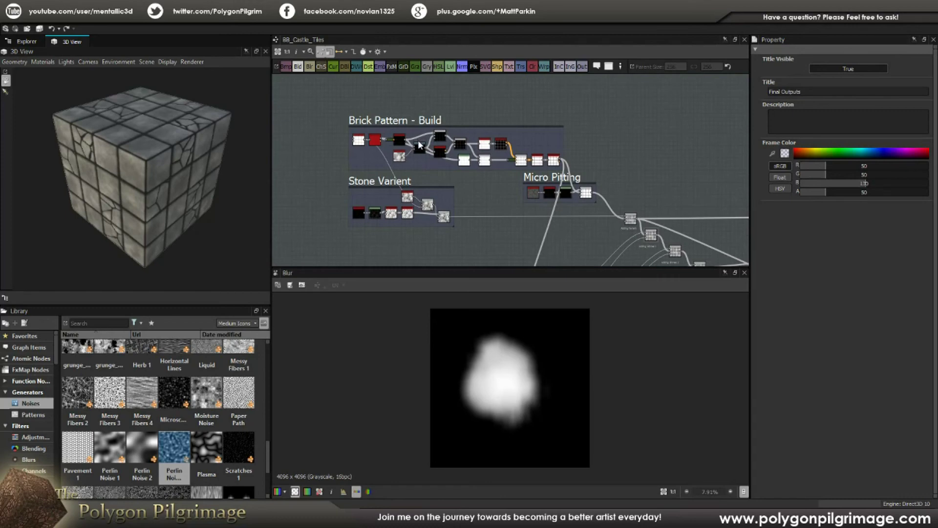
{"action": "middle_click_drag", "start_coordinate": [590, 118], "coordinate": [579, 112]}
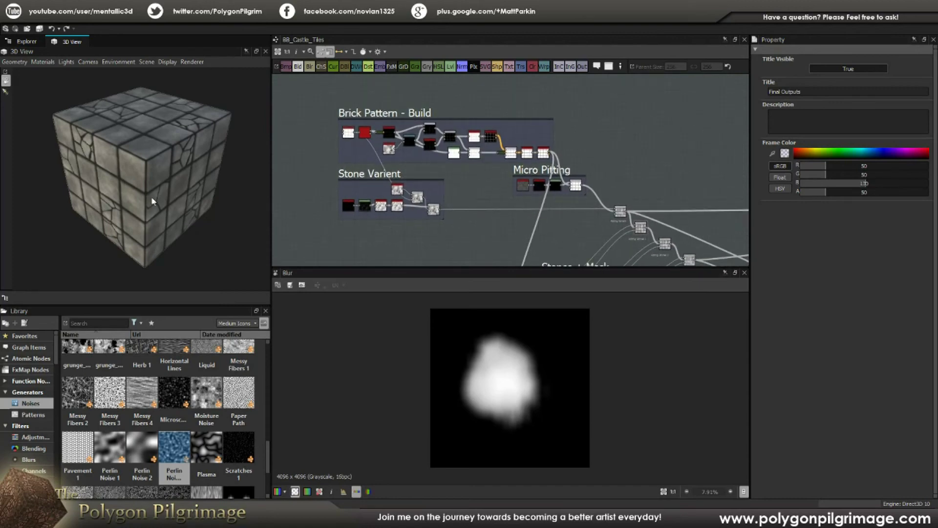
{"action": "mouse_move", "coordinate": [138, 209]}
{"action": "left_mouse_down"}
{"action": "mouse_move", "coordinate": [156, 209]}
{"action": "mouse_move", "coordinate": [186, 178]}
{"action": "mouse_move", "coordinate": [145, 206]}
{"action": "left_mouse_up"}
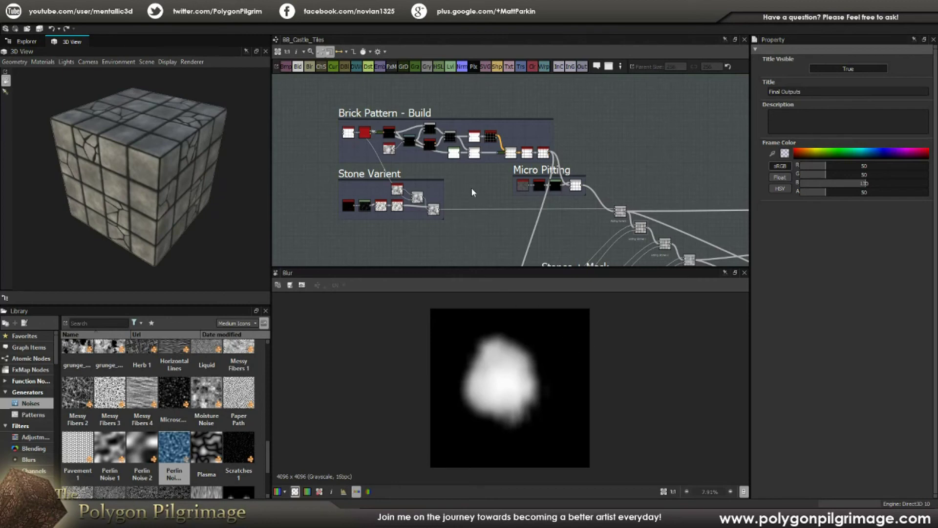
{"action": "mouse_move", "coordinate": [472, 189]}
{"action": "middle_mouse_down"}
{"action": "mouse_move", "coordinate": [473, 207]}
{"action": "mouse_move", "coordinate": [464, 207]}
{"action": "mouse_move", "coordinate": [463, 186]}
{"action": "middle_mouse_up"}
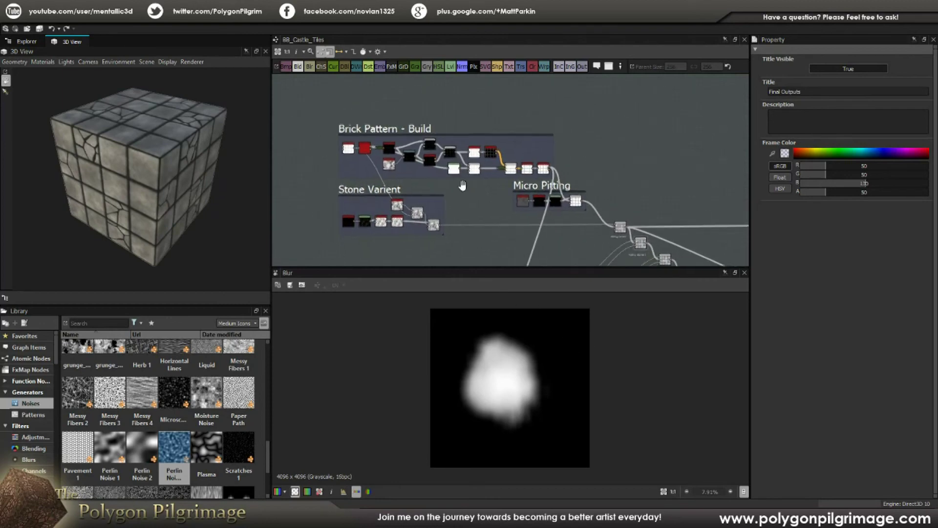
{"action": "scroll", "coordinate": [362, 143], "scroll_direction": "up", "scroll_amount": 3}
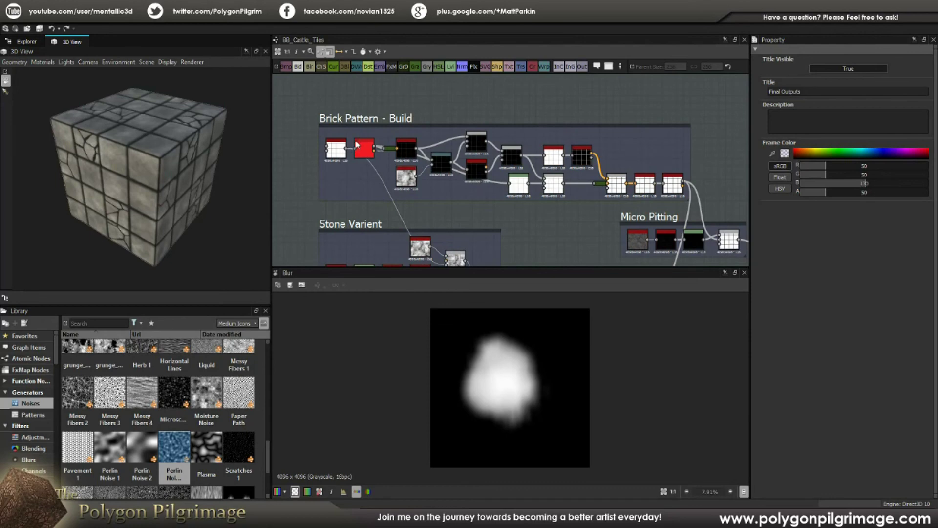
{"action": "scroll", "coordinate": [357, 144], "scroll_direction": "up", "scroll_amount": 3}
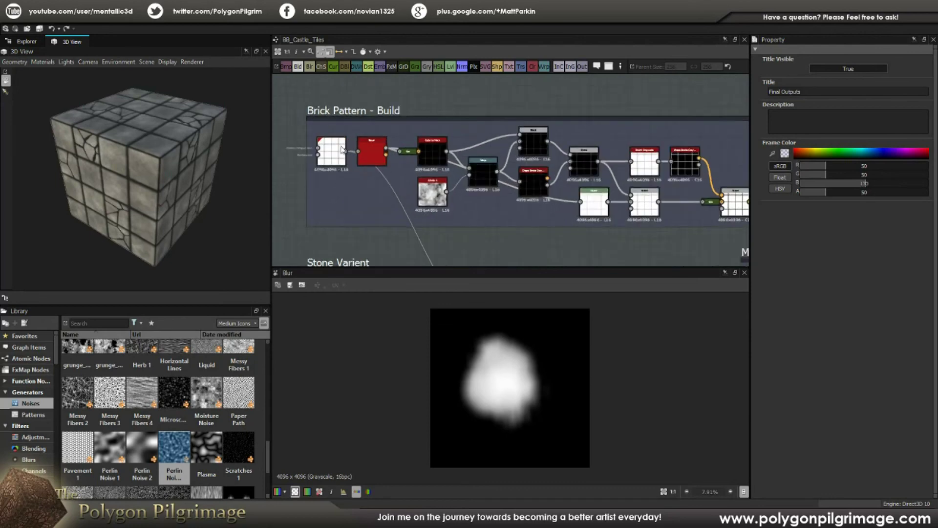
- Preview the Tile Generator node's output and review its tile number, pattern type and pattern-specific parameters
{"action": "double_click", "coordinate": [319, 160]}
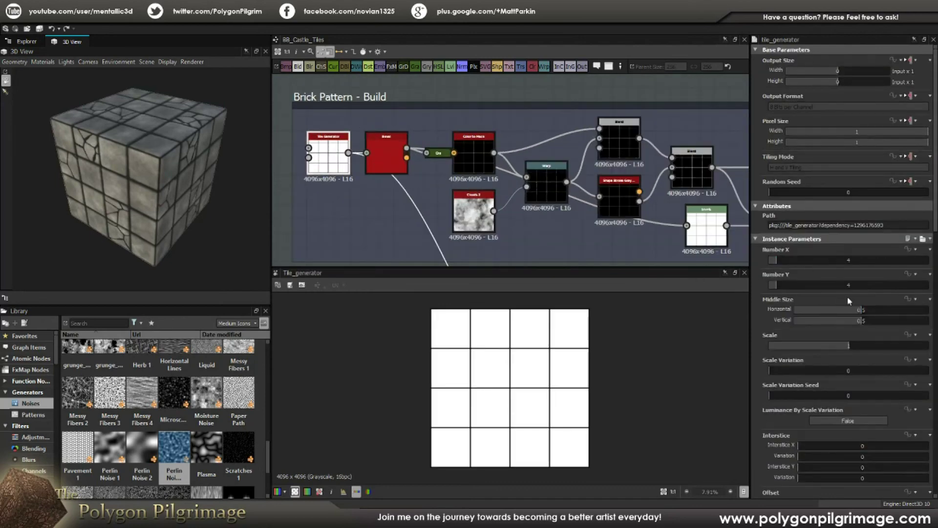
{"action": "scroll", "coordinate": [826, 274], "scroll_direction": "down", "scroll_amount": 5}
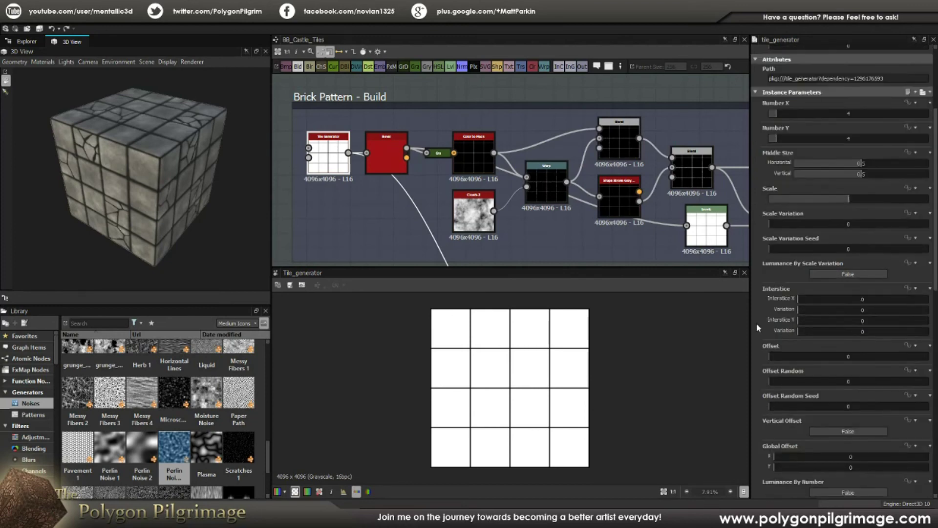
{"action": "scroll", "coordinate": [794, 274], "scroll_direction": "down", "scroll_amount": 5}
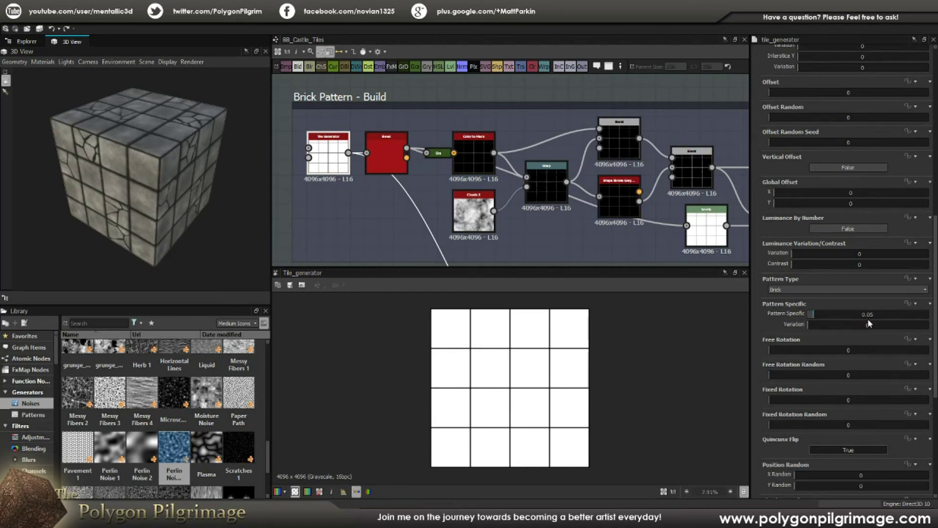
{"action": "scroll", "coordinate": [474, 351], "scroll_direction": "up", "scroll_amount": 5}
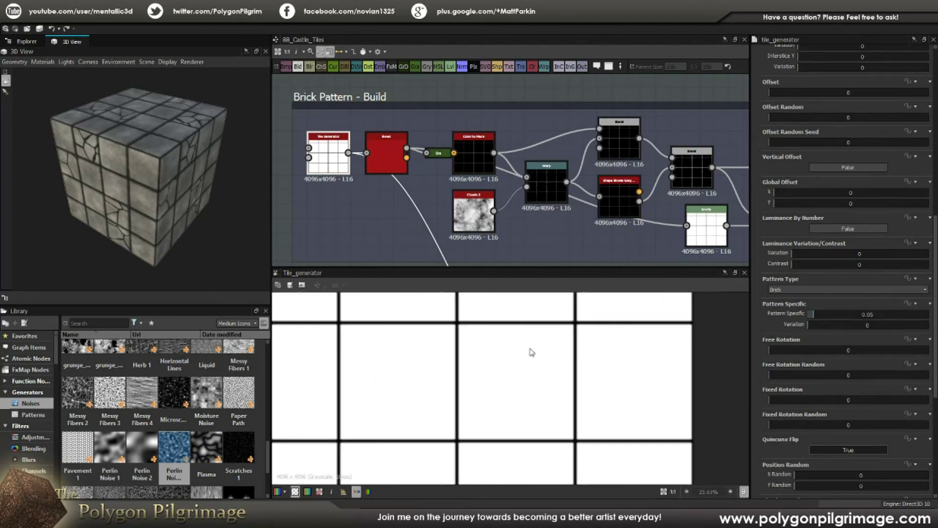
{"action": "scroll", "coordinate": [442, 322], "scroll_direction": "up", "scroll_amount": 4}
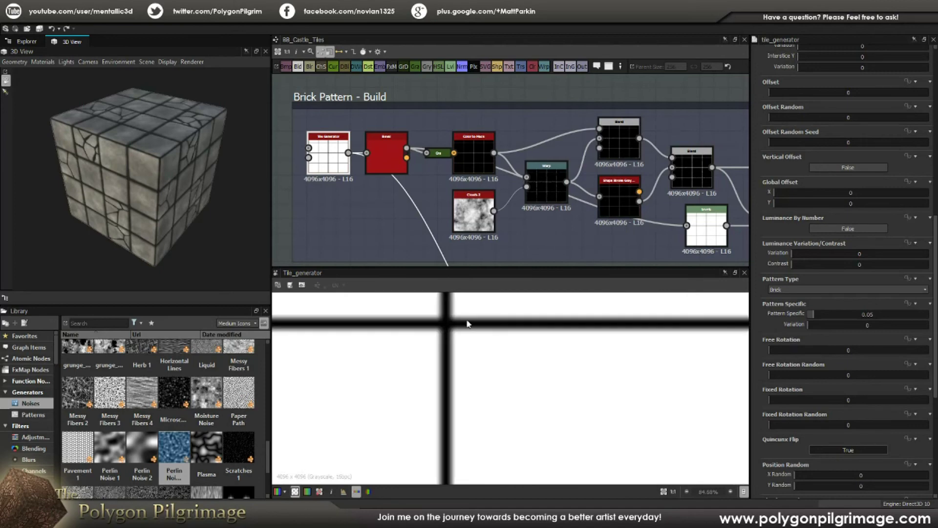
{"action": "scroll", "coordinate": [473, 351], "scroll_direction": "down", "scroll_amount": 6}
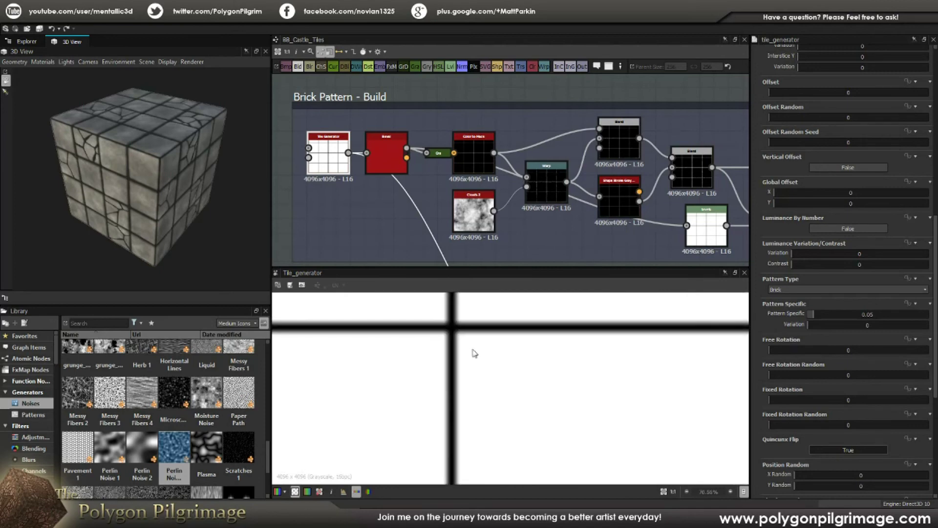
- Preview the Bevel node's height output and review its distance, corner and normal settings
{"action": "double_click", "coordinate": [391, 156]}
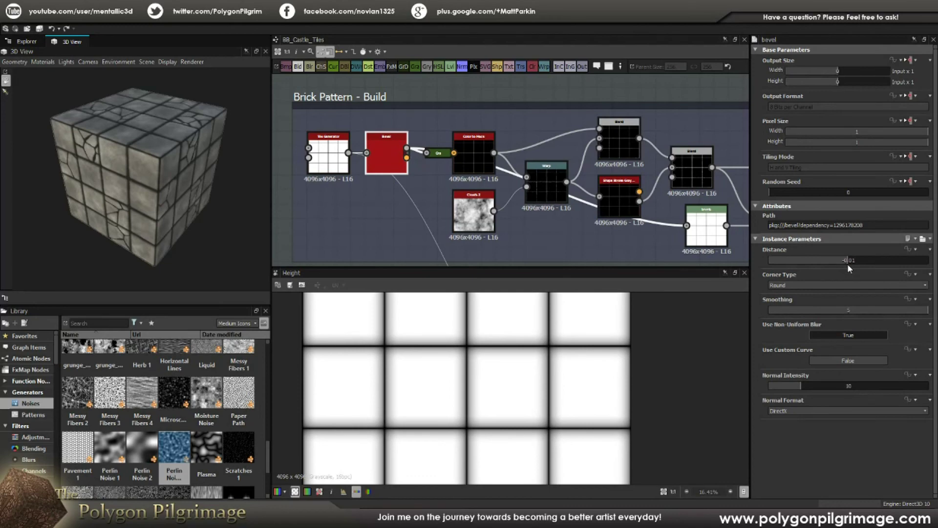
{"action": "scroll", "coordinate": [606, 352], "scroll_direction": "up", "scroll_amount": 3}
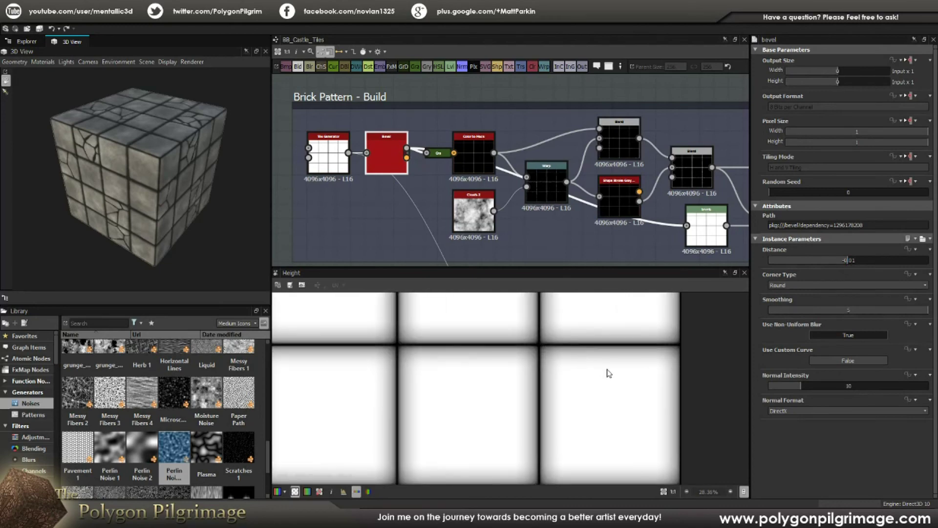
{"action": "scroll", "coordinate": [608, 373], "scroll_direction": "down", "scroll_amount": 1}
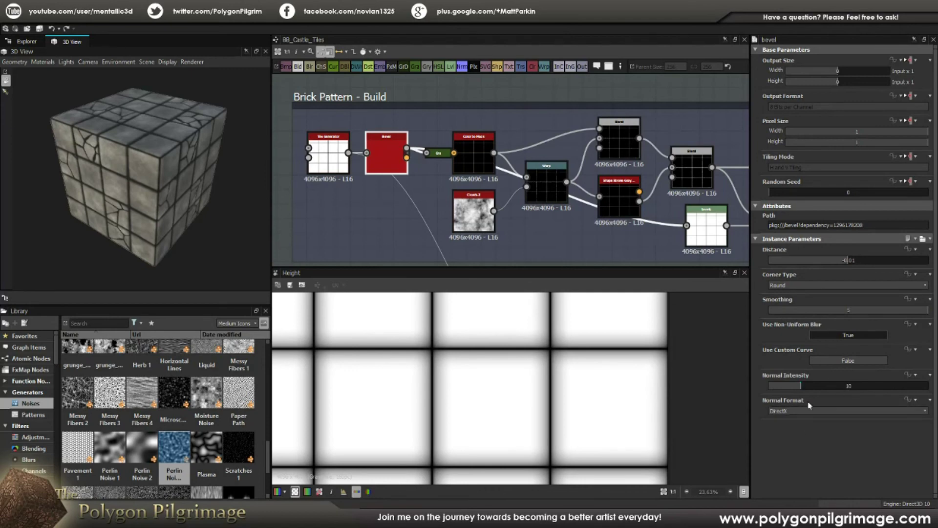
- Move the Color to Mask node slightly higher in the Brick Pattern group and preview its line mask
{"action": "left_click_drag", "start_coordinate": [473, 164], "coordinate": [472, 142]}
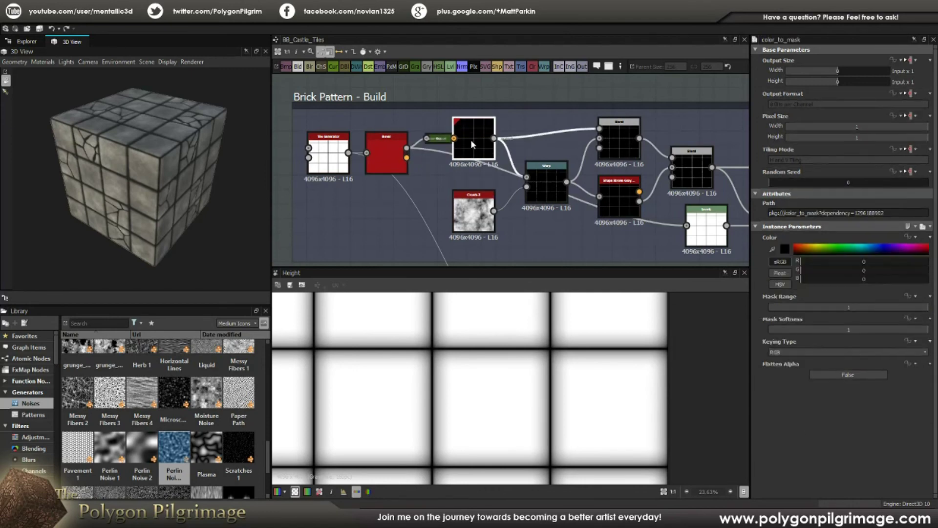
{"action": "double_click", "coordinate": [472, 142]}
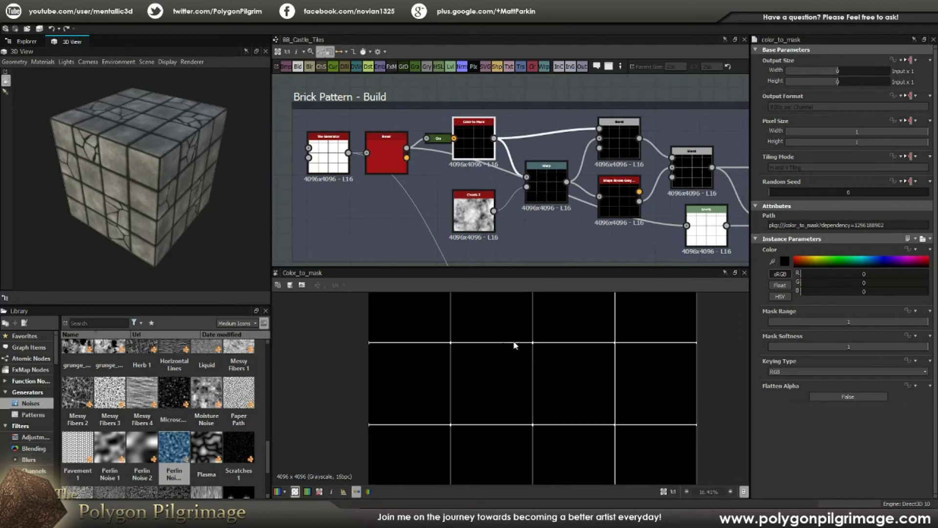
{"action": "scroll", "coordinate": [543, 348], "scroll_direction": "up", "scroll_amount": 5}
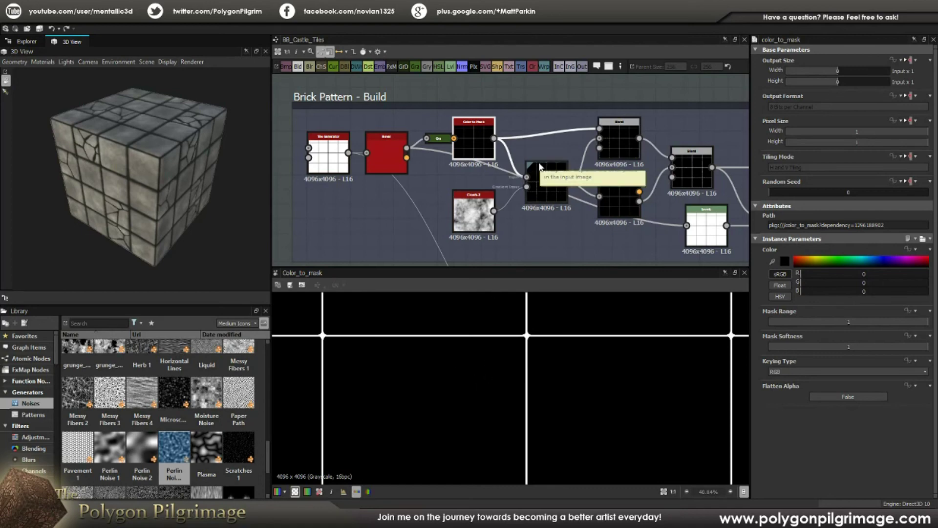
- Preview the Warp node's output and intensity, and the Clouds 2 noise feeding its gradient input
{"action": "scroll", "coordinate": [528, 143], "scroll_direction": "up", "scroll_amount": 3}
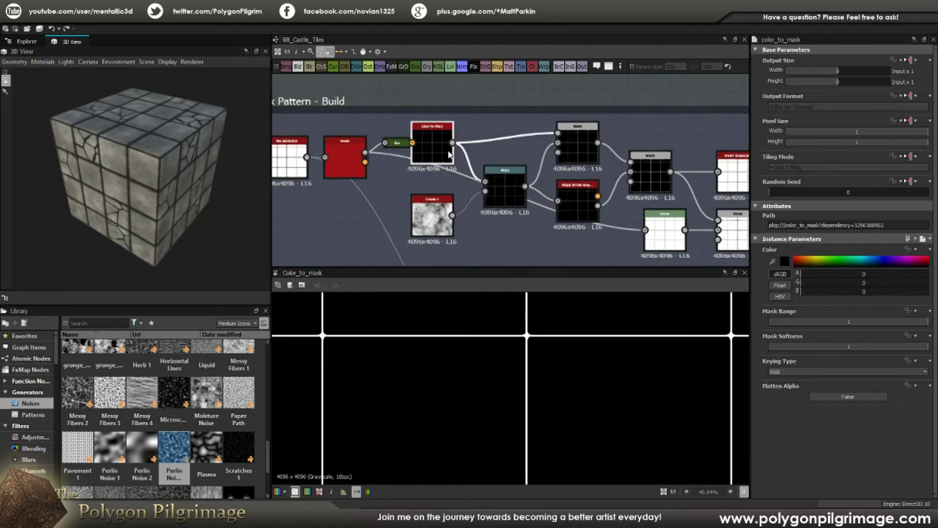
{"action": "left_click", "coordinate": [536, 204]}
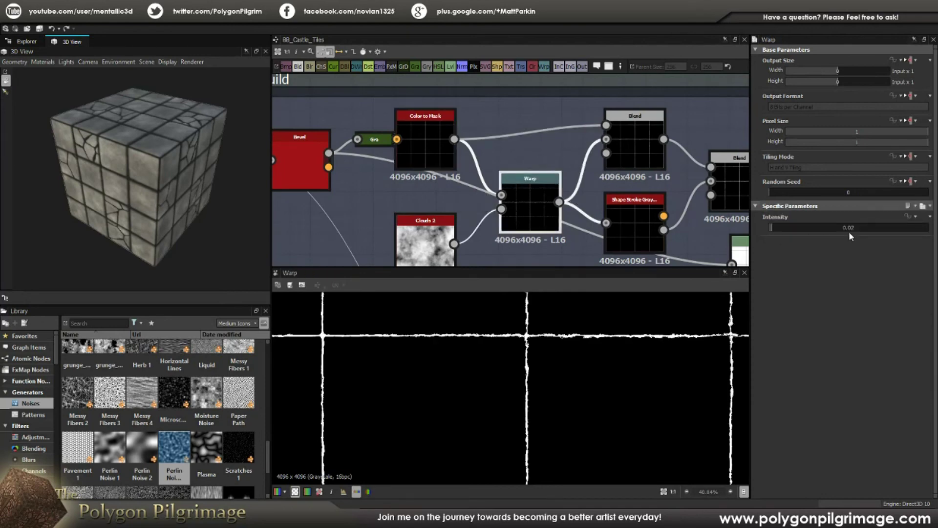
{"action": "middle_click_drag", "start_coordinate": [400, 198], "coordinate": [399, 160]}
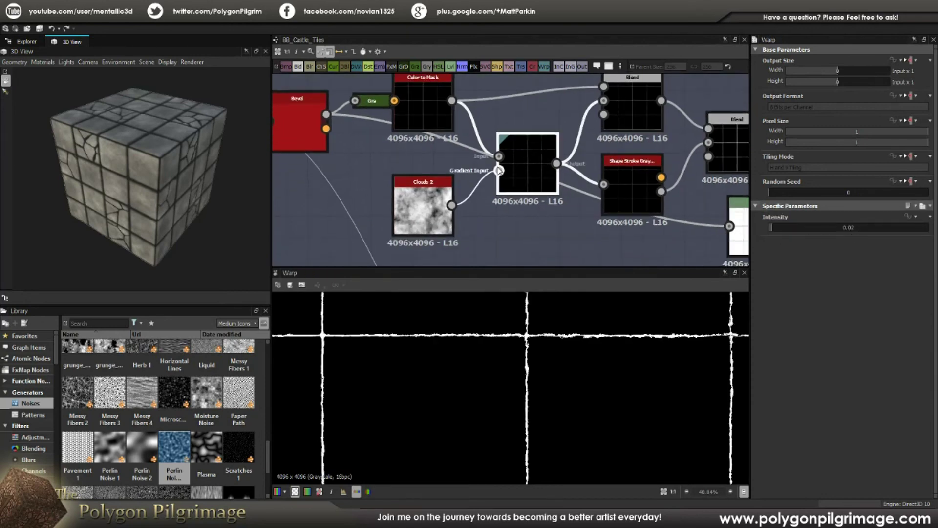
{"action": "left_click", "coordinate": [433, 201]}
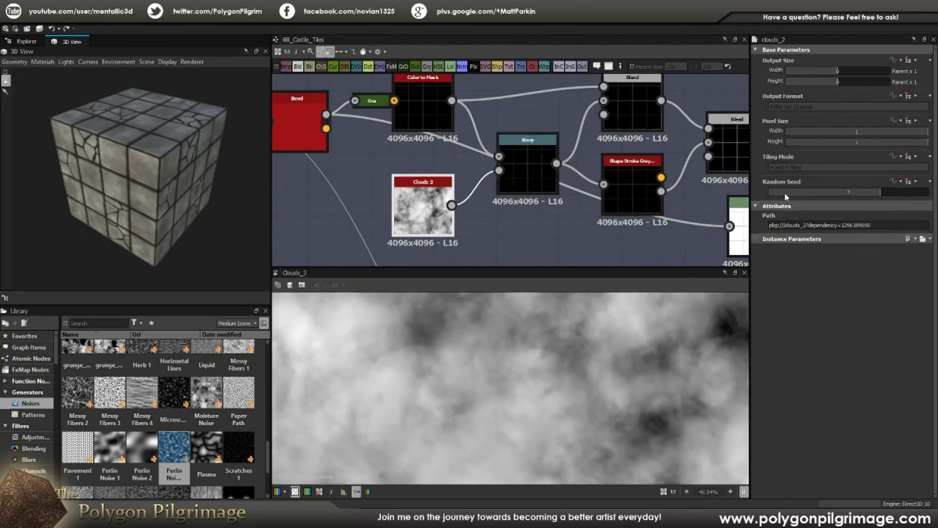
{"action": "scroll", "coordinate": [622, 334], "scroll_direction": "down", "scroll_amount": 6}
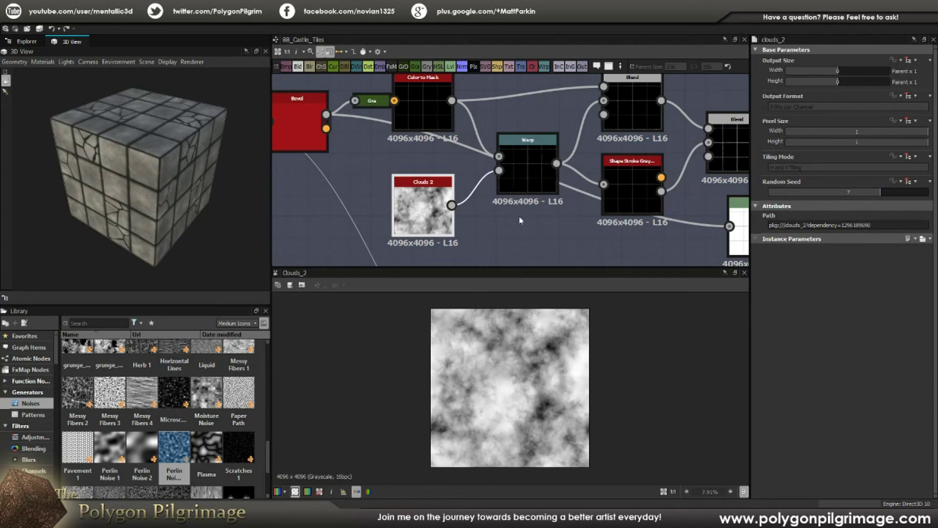
- Compare the Warp node's roughened line mask with the gaps between the tiles on the preview cube
{"action": "double_click", "coordinate": [526, 181]}
{"action": "scroll", "coordinate": [500, 340], "scroll_direction": "up", "scroll_amount": 10}
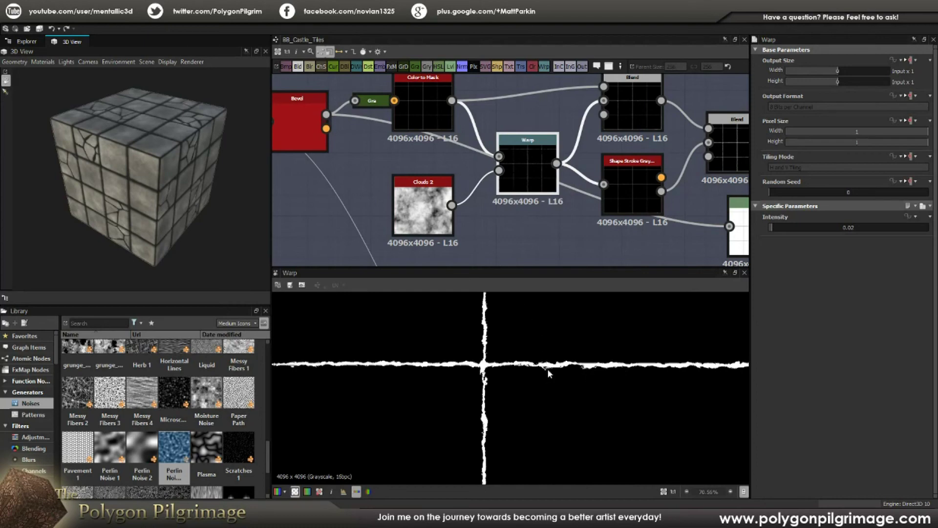
{"action": "scroll", "coordinate": [562, 370], "scroll_direction": "down", "scroll_amount": 1}
{"action": "left_click_drag", "start_coordinate": [194, 218], "coordinate": [198, 157]}
{"action": "scroll", "coordinate": [199, 157], "scroll_direction": "up", "scroll_amount": 5}
{"action": "middle_click_drag", "start_coordinate": [198, 157], "coordinate": [181, 185]}
{"action": "scroll", "coordinate": [180, 185], "scroll_direction": "up", "scroll_amount": 5}
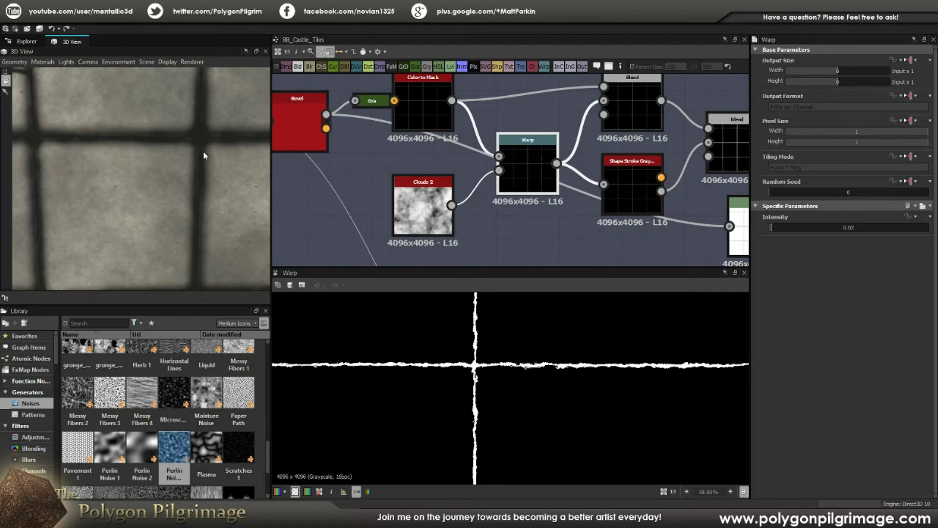
- Preview the upper Blend node after the Warp node, and compare its line mask with the Warp output up close
{"action": "scroll", "coordinate": [518, 217], "scroll_direction": "down", "scroll_amount": 3}
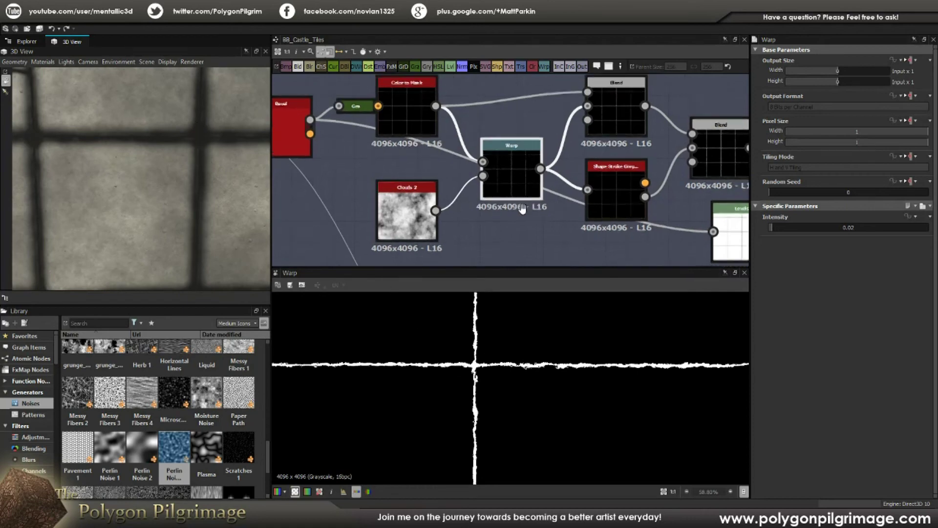
{"action": "middle_click_drag", "start_coordinate": [562, 210], "coordinate": [512, 207]}
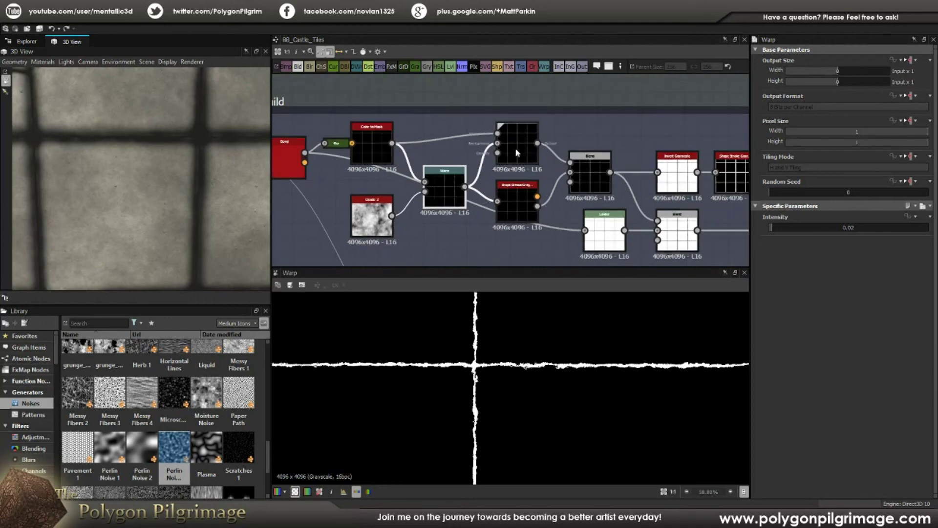
{"action": "left_click", "coordinate": [515, 147]}
{"action": "scroll", "coordinate": [476, 354], "scroll_direction": "up", "scroll_amount": 3}
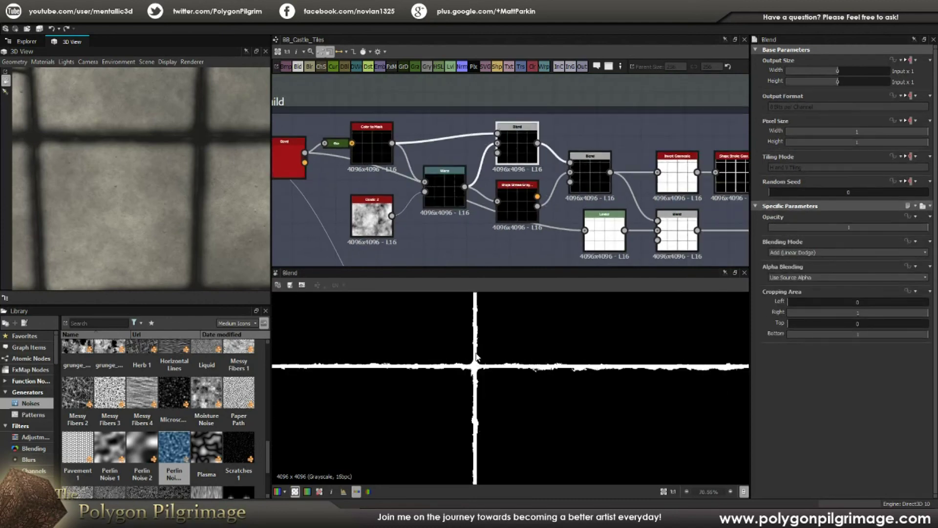
{"action": "left_click", "coordinate": [448, 189]}
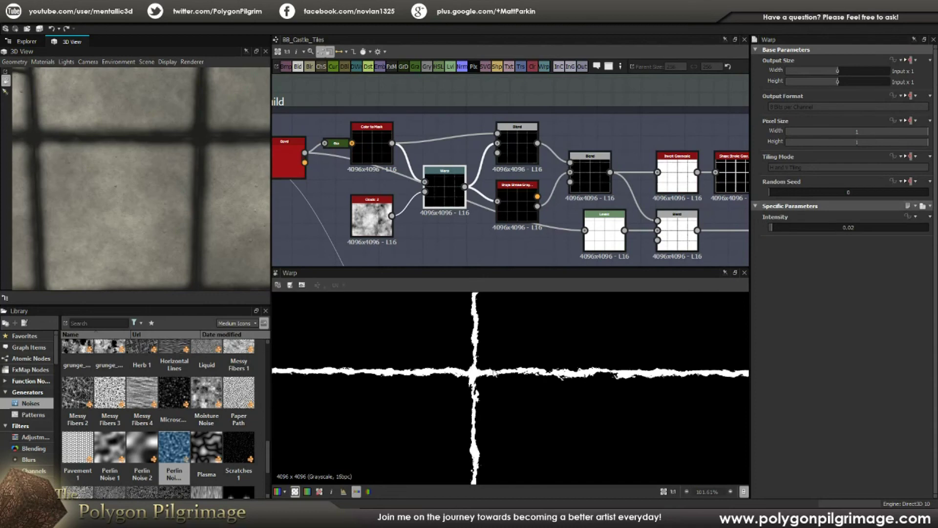
{"action": "scroll", "coordinate": [473, 371], "scroll_direction": "up", "scroll_amount": 1}
{"action": "scroll", "coordinate": [473, 372], "scroll_direction": "up", "scroll_amount": 2}
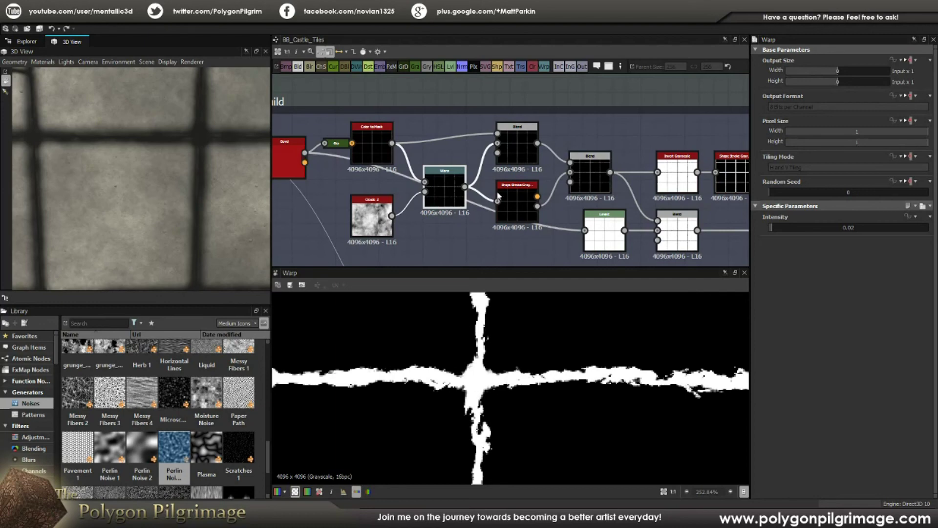
- Compare the Color to Mask and Warp outputs with the upper Blend node's result, checking its blending mode and the mask's edges
{"action": "left_click", "coordinate": [368, 147]}
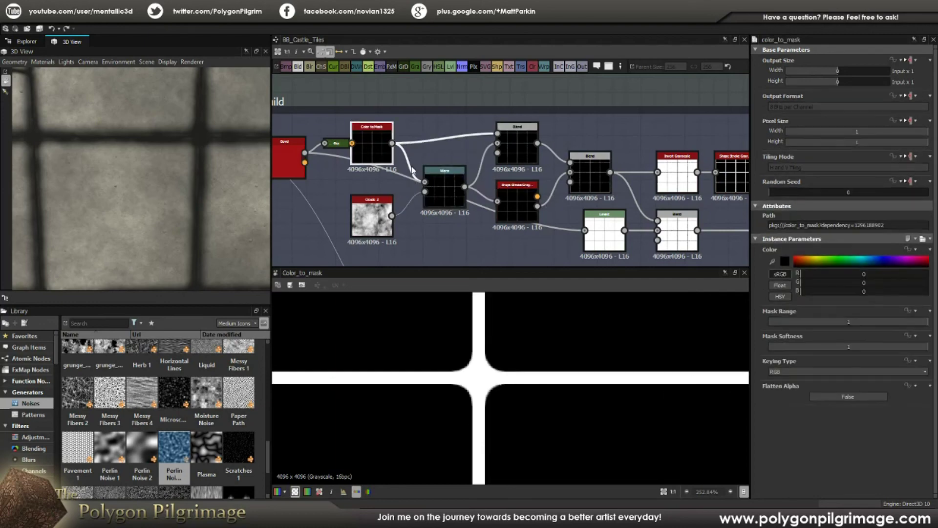
{"action": "left_click", "coordinate": [436, 185]}
{"action": "left_click", "coordinate": [522, 151]}
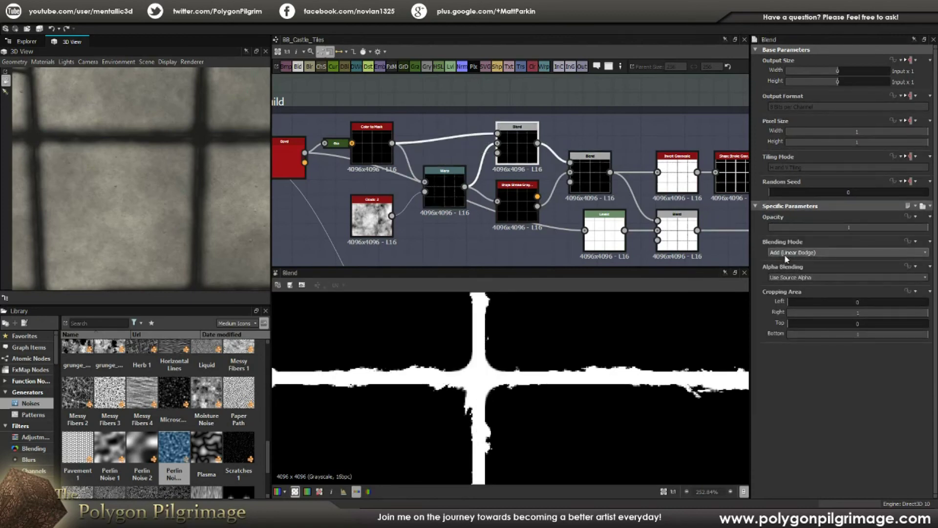
{"action": "scroll", "coordinate": [496, 379], "scroll_direction": "down", "scroll_amount": 5}
{"action": "scroll", "coordinate": [496, 379], "scroll_direction": "up", "scroll_amount": 4}
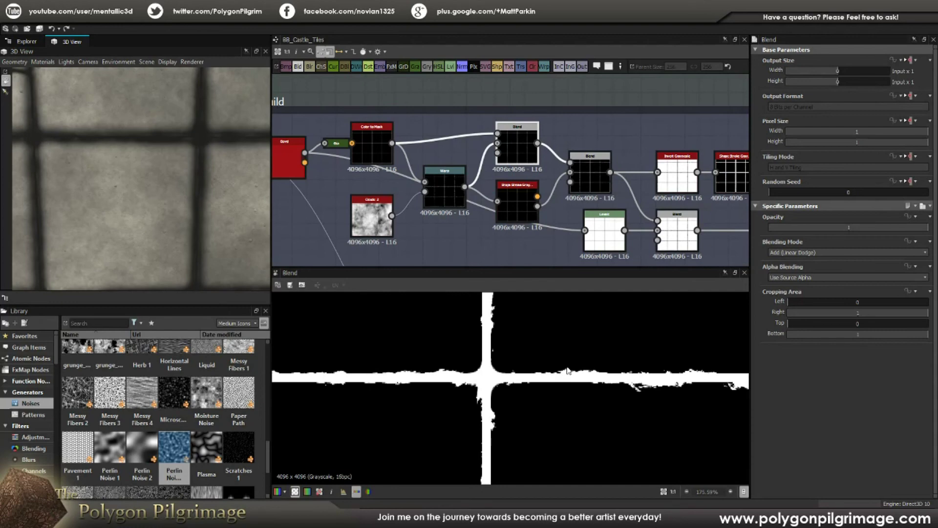
{"action": "scroll", "coordinate": [570, 370], "scroll_direction": "down", "scroll_amount": 5}
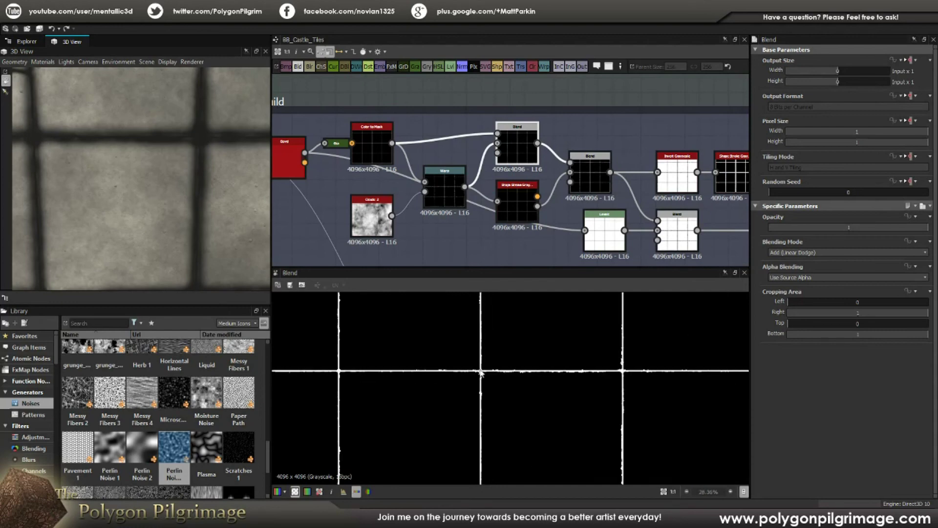
{"action": "scroll", "coordinate": [621, 374], "scroll_direction": "up", "scroll_amount": 3}
{"action": "scroll", "coordinate": [597, 367], "scroll_direction": "up", "scroll_amount": 1}
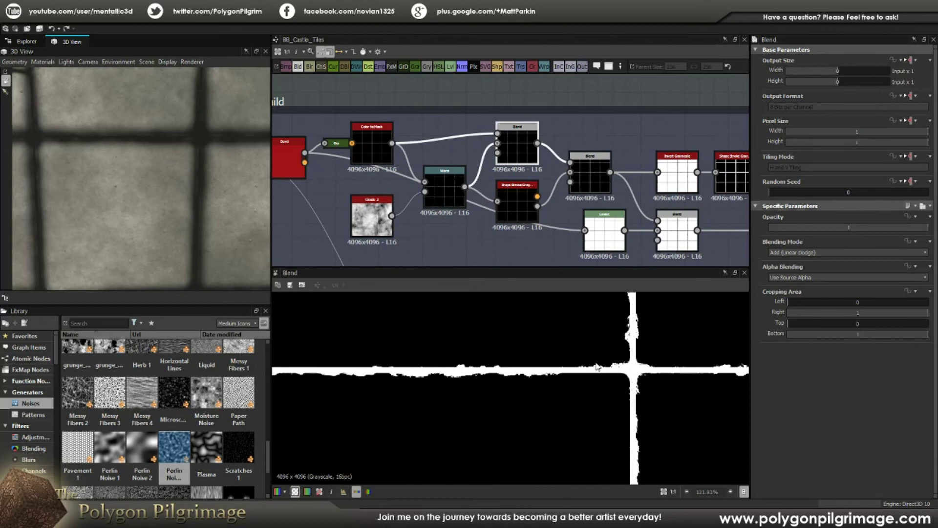
{"action": "scroll", "coordinate": [596, 367], "scroll_direction": "down", "scroll_amount": 2}
- Preview the Warp output and the mask that the first Shape Stroke Grayscale node makes from it, reviewing the stroke settings and outlines
{"action": "middle_click_drag", "start_coordinate": [514, 201], "coordinate": [454, 204]}
{"action": "double_click", "coordinate": [384, 195]}
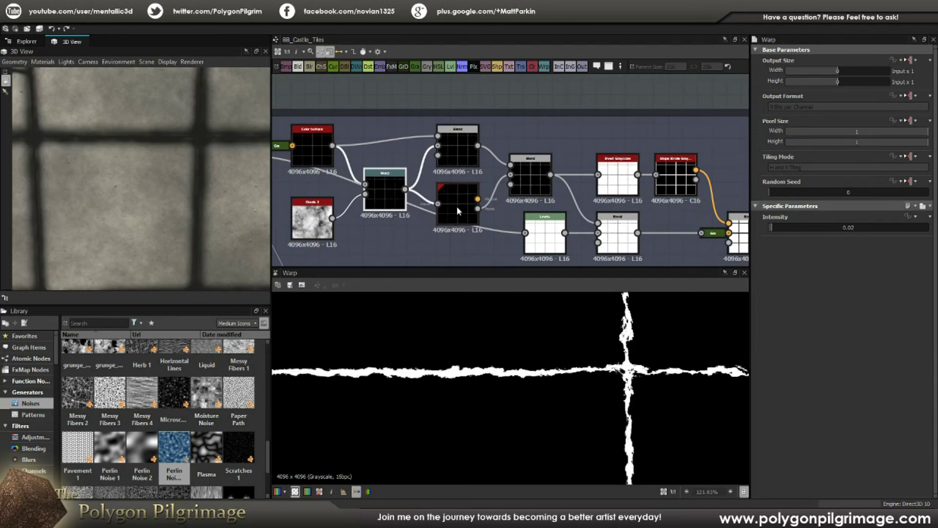
{"action": "scroll", "coordinate": [460, 218], "scroll_direction": "up", "scroll_amount": 2}
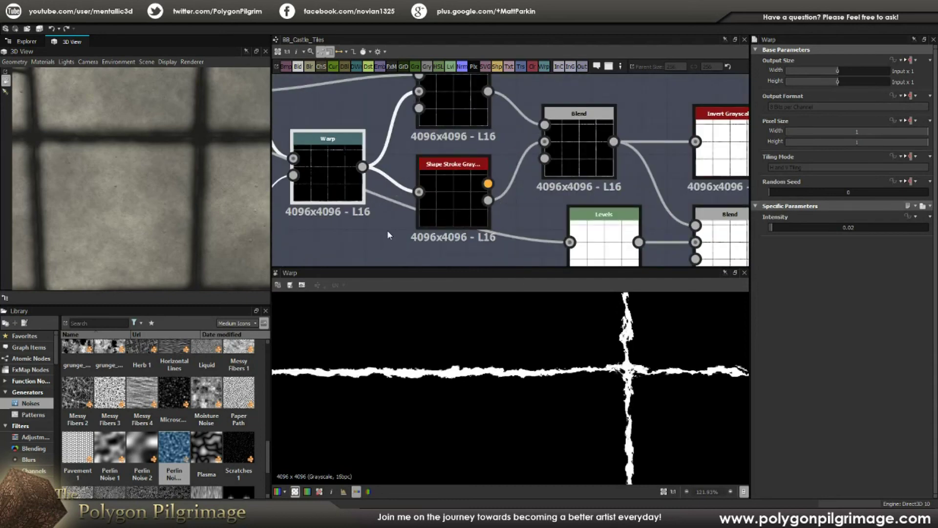
{"action": "double_click", "coordinate": [443, 201]}
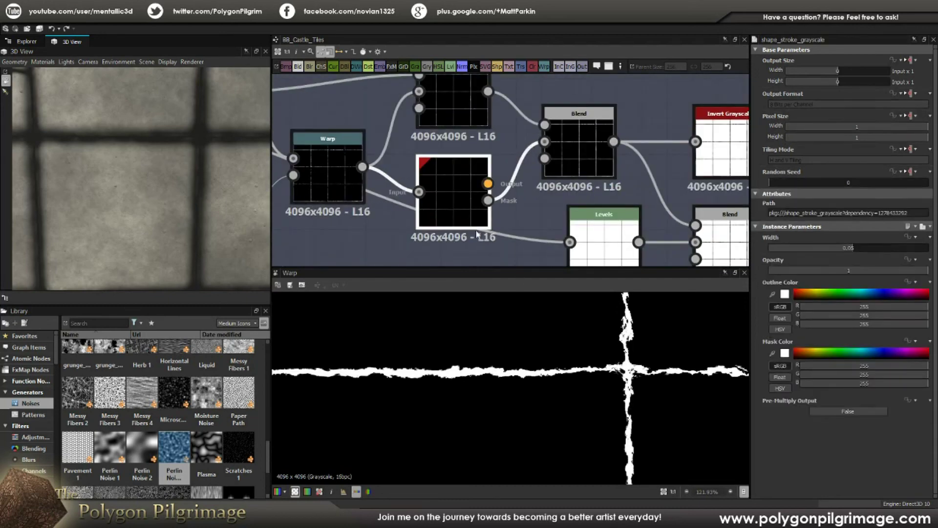
{"action": "scroll", "coordinate": [582, 346], "scroll_direction": "down", "scroll_amount": 4}
{"action": "middle_click_drag", "start_coordinate": [632, 352], "coordinate": [558, 360]}
{"action": "scroll", "coordinate": [587, 356], "scroll_direction": "up", "scroll_amount": 2}
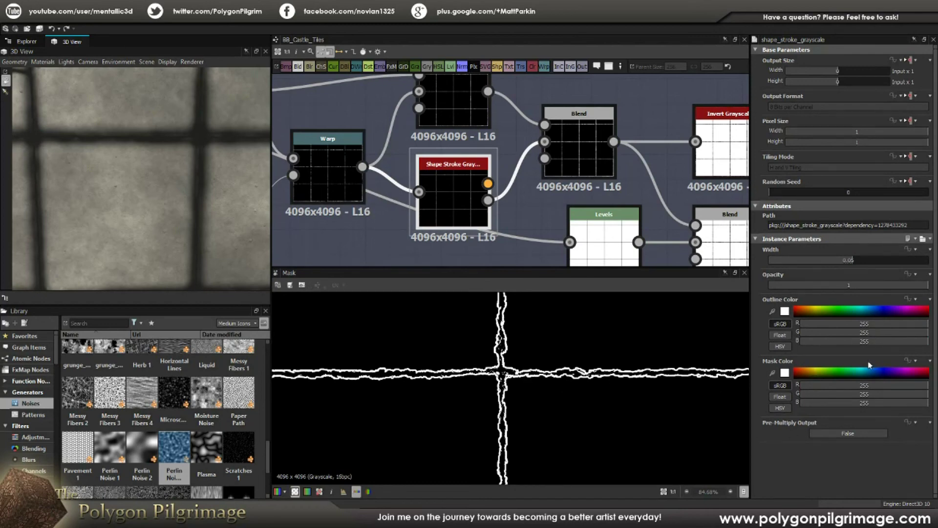
{"action": "scroll", "coordinate": [509, 377], "scroll_direction": "up", "scroll_amount": 5}
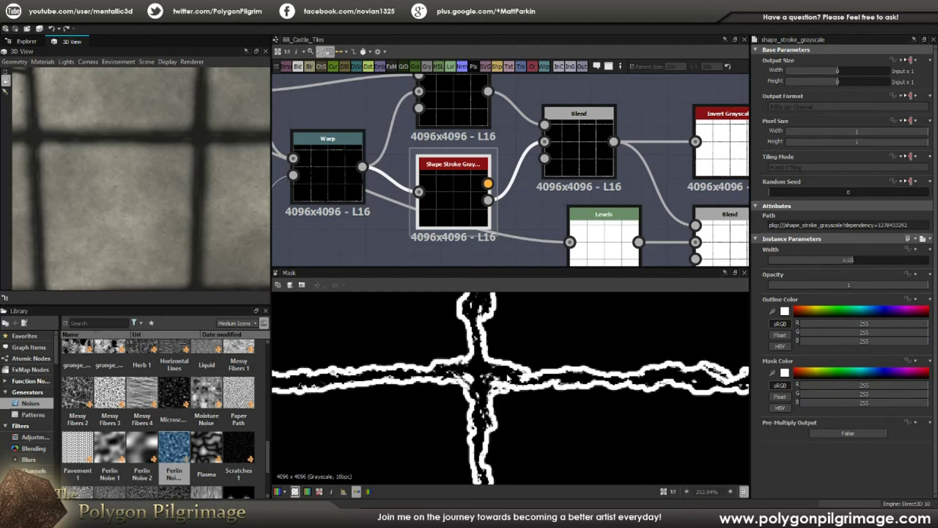
{"action": "scroll", "coordinate": [506, 376], "scroll_direction": "down", "scroll_amount": 1}
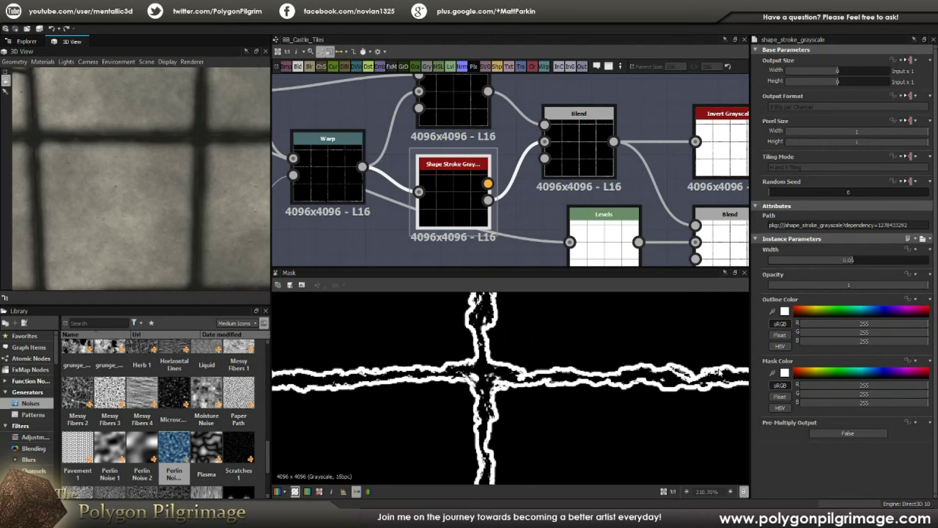
{"action": "scroll", "coordinate": [527, 236], "scroll_direction": "down", "scroll_amount": 3}
- Preview the Blend node fed by the upper Blend and Shape Stroke Grayscale nodes, comparing its thickened line mask with both inputs
{"action": "left_click", "coordinate": [562, 177]}
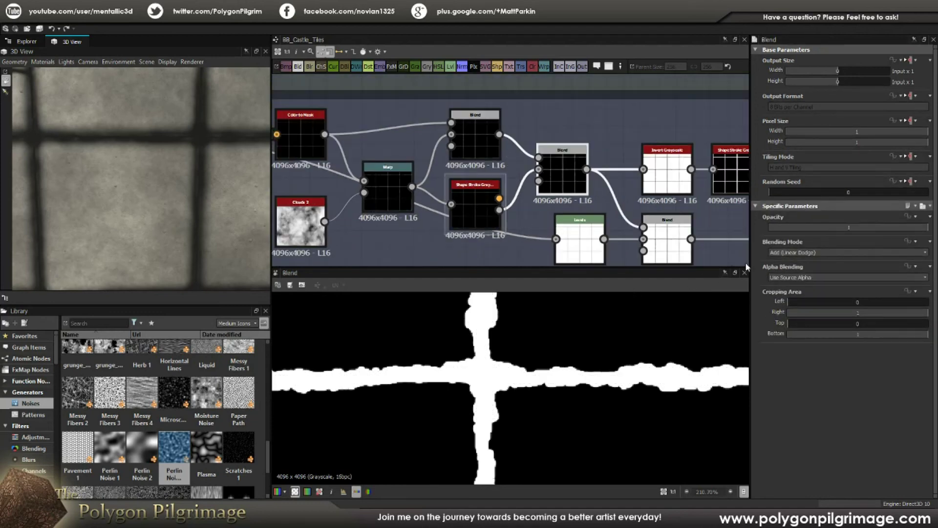
{"action": "double_click", "coordinate": [479, 132]}
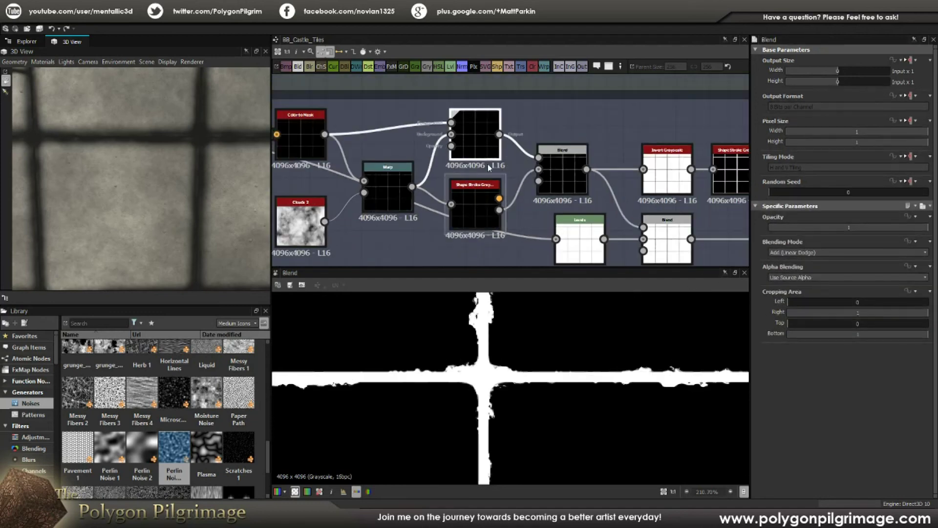
{"action": "double_click", "coordinate": [479, 191]}
{"action": "double_click", "coordinate": [562, 173]}
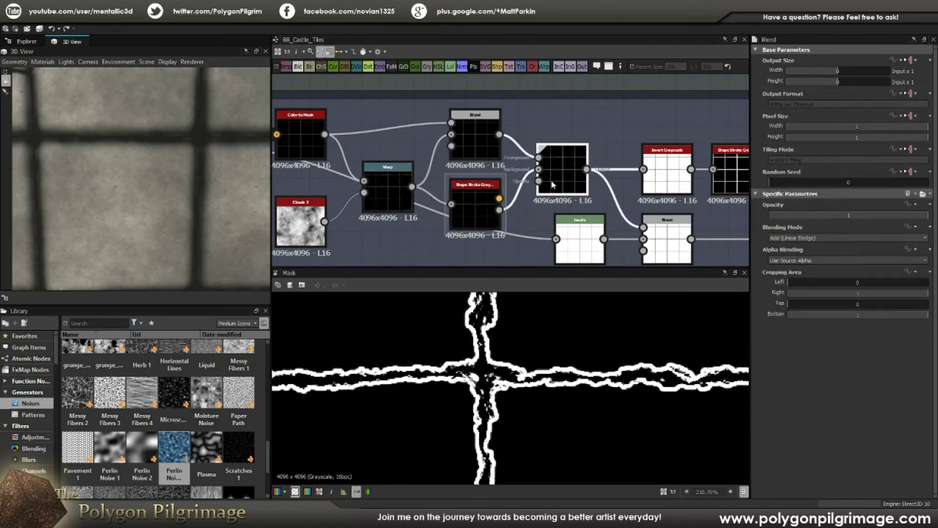
{"action": "scroll", "coordinate": [533, 367], "scroll_direction": "down", "scroll_amount": 3}
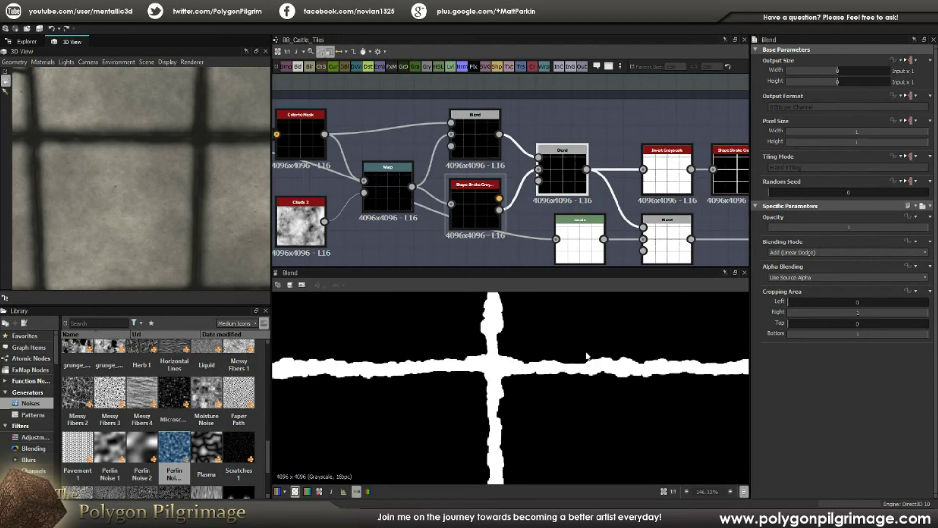
{"action": "scroll", "coordinate": [504, 338], "scroll_direction": "down", "scroll_amount": 4}
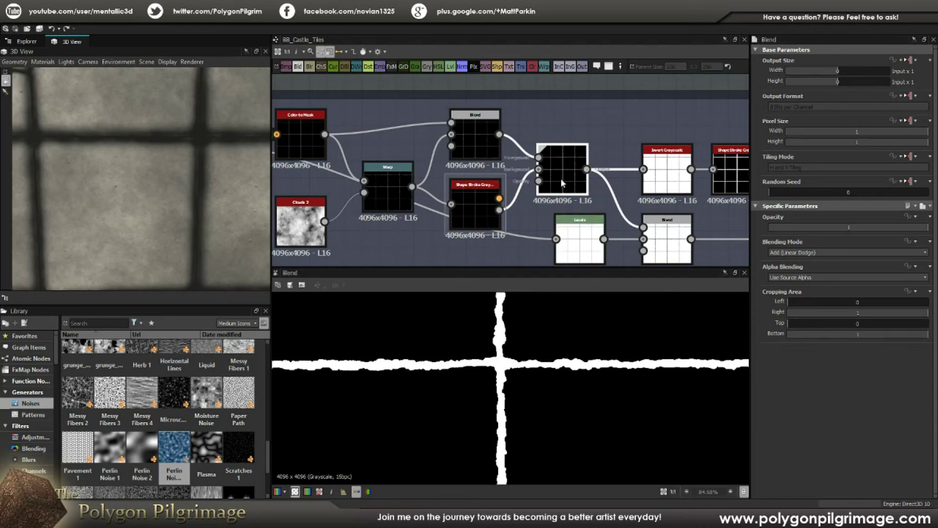
{"action": "scroll", "coordinate": [481, 347], "scroll_direction": "down", "scroll_amount": 6}
{"action": "scroll", "coordinate": [477, 350], "scroll_direction": "up", "scroll_amount": 2}
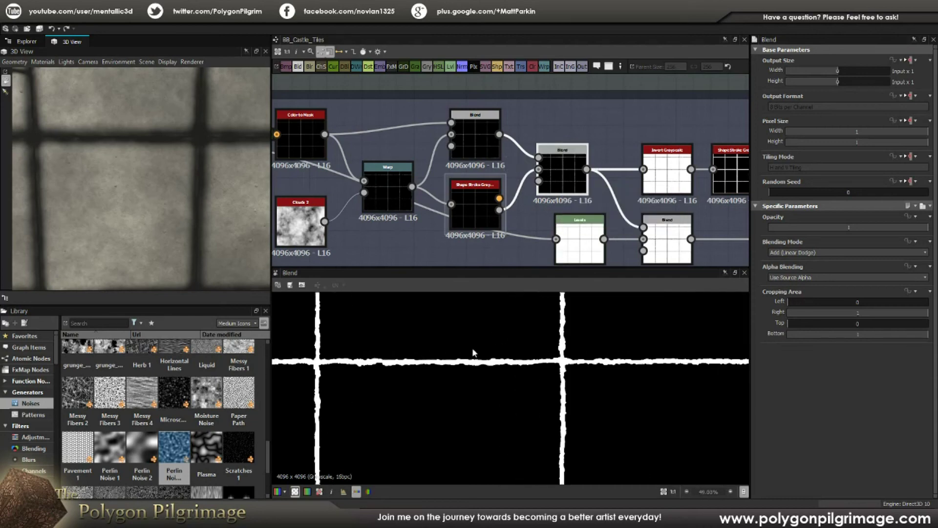
- Preview the Invert Grayscale node's output and review its Invert setting
{"action": "middle_click_drag", "start_coordinate": [608, 193], "coordinate": [509, 169]}
{"action": "double_click", "coordinate": [562, 152]}
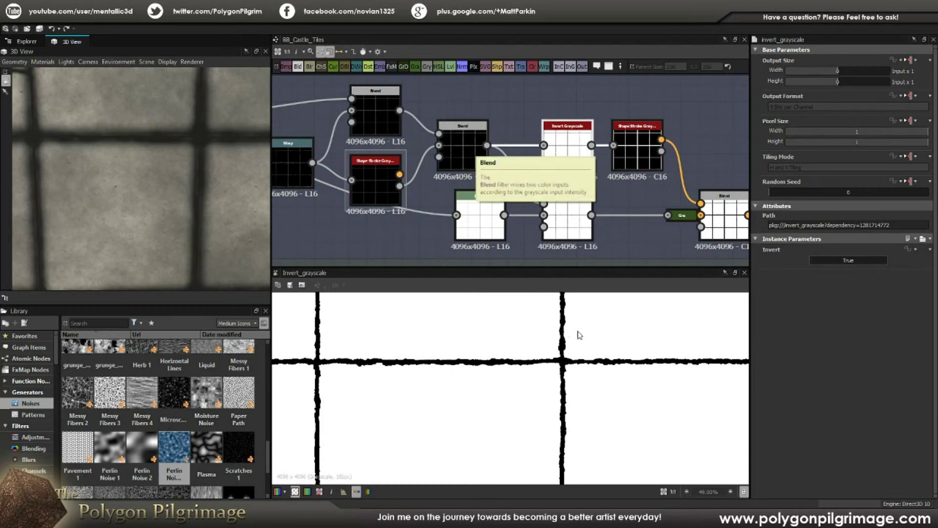
{"action": "mouse_move", "coordinate": [588, 155]}
{"action": "left_mouse_down"}
{"action": "mouse_move", "coordinate": [571, 155]}
{"action": "mouse_move", "coordinate": [589, 155]}
{"action": "left_mouse_up"}
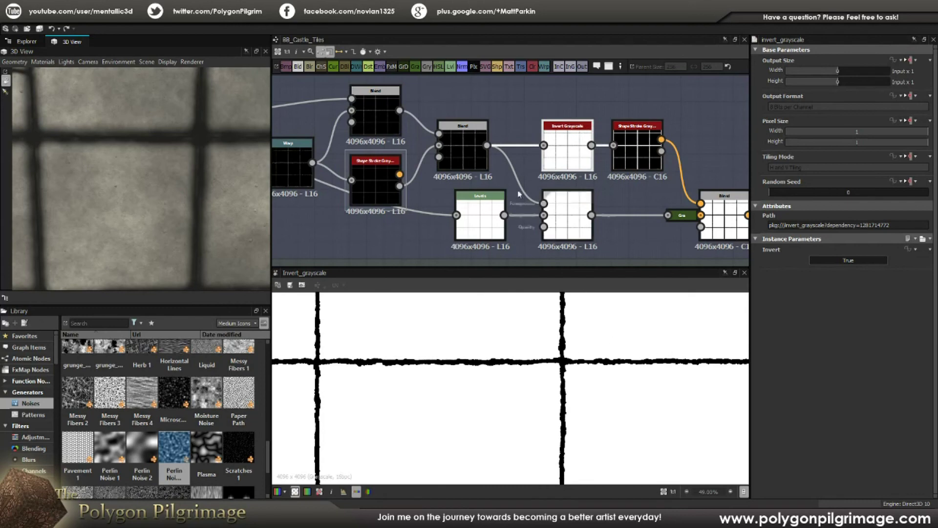
- Preview the Shape Stroke Grayscale node after Invert Grayscale, examining its inward stroke, width and color settings
{"action": "middle_click_drag", "start_coordinate": [642, 166], "coordinate": [527, 158]}
{"action": "scroll", "coordinate": [530, 149], "scroll_direction": "up", "scroll_amount": 1}
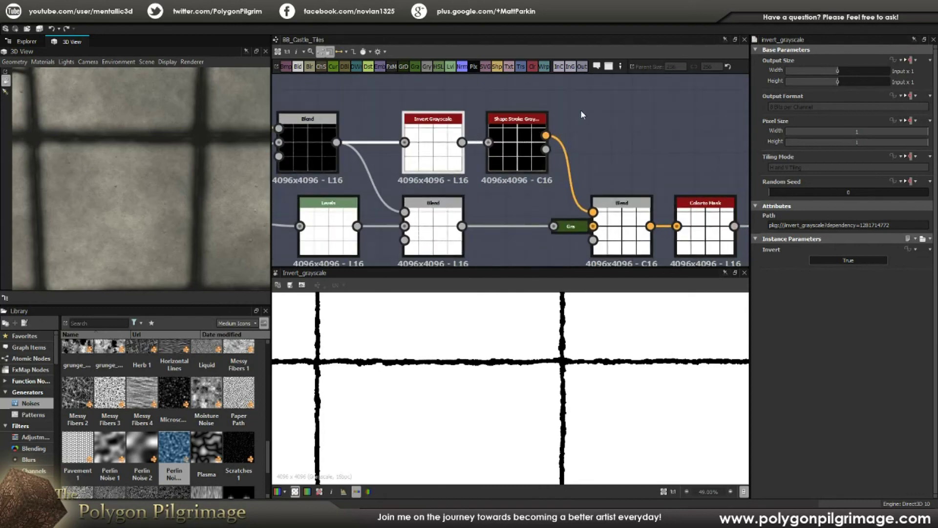
{"action": "left_click", "coordinate": [538, 158]}
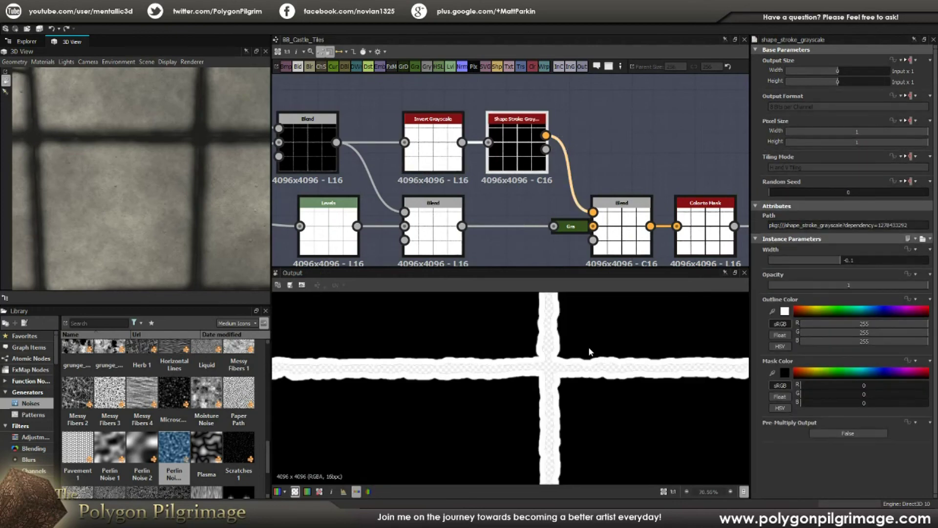
{"action": "scroll", "coordinate": [588, 347], "scroll_direction": "up", "scroll_amount": 6}
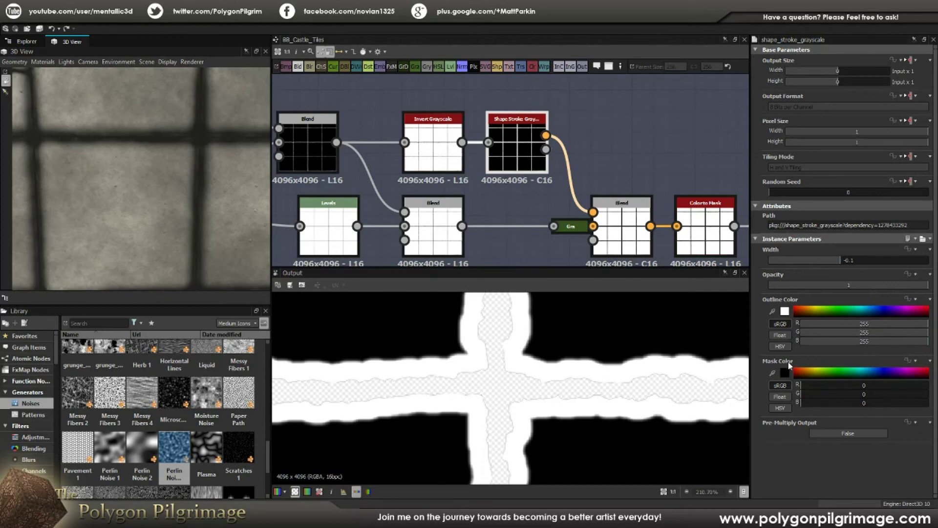
- Preview the Blend node fed by the second Shape Stroke Grayscale node and review its blending mode
{"action": "scroll", "coordinate": [570, 199], "scroll_direction": "down", "scroll_amount": 3}
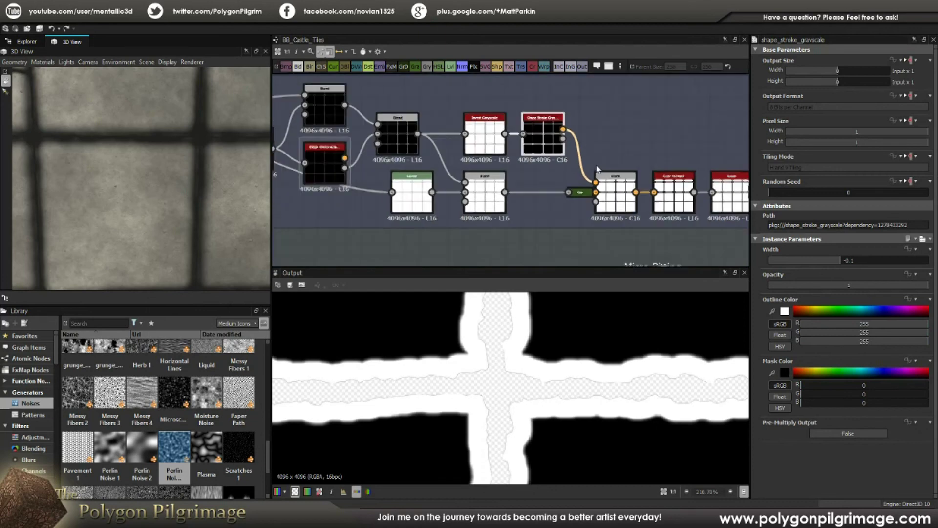
{"action": "left_click", "coordinate": [627, 182]}
{"action": "double_click", "coordinate": [627, 182]}
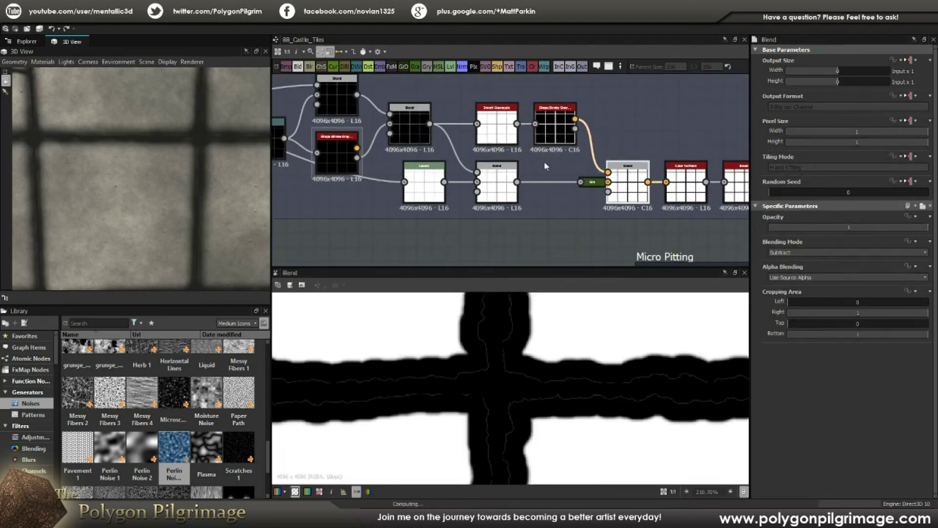
- Trace the lower branch back to the Bevel node's height output, and examine the Levels node's histogram and resulting tile mask
{"action": "middle_click_drag", "start_coordinate": [528, 178], "coordinate": [603, 190]}
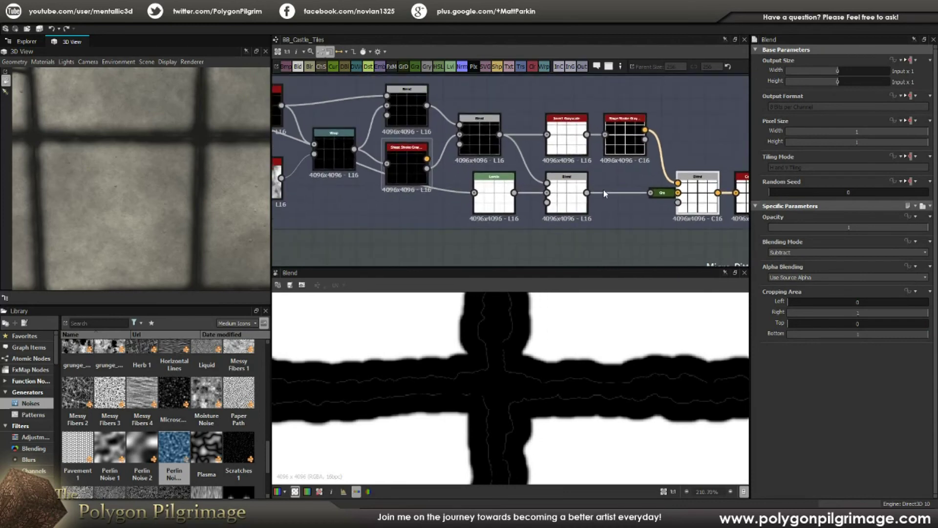
{"action": "middle_click_drag", "start_coordinate": [489, 201], "coordinate": [580, 199]}
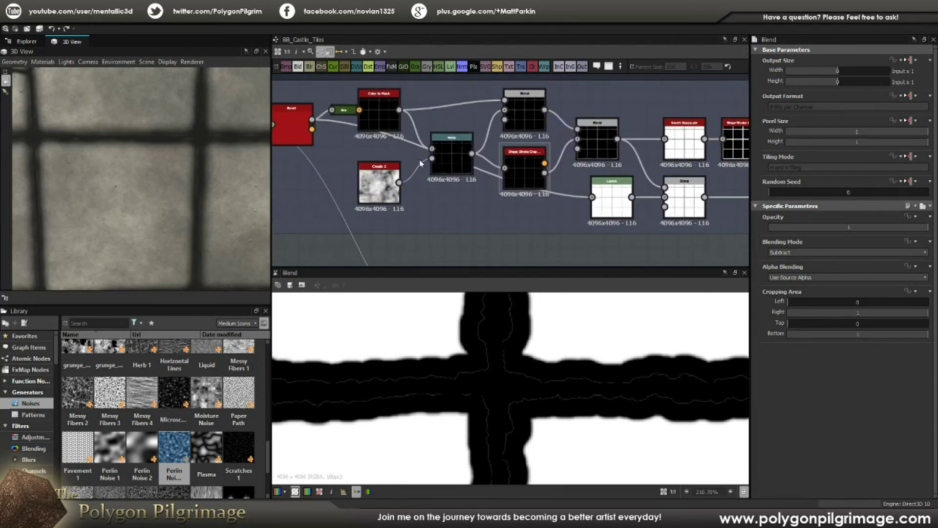
{"action": "double_click", "coordinate": [296, 126]}
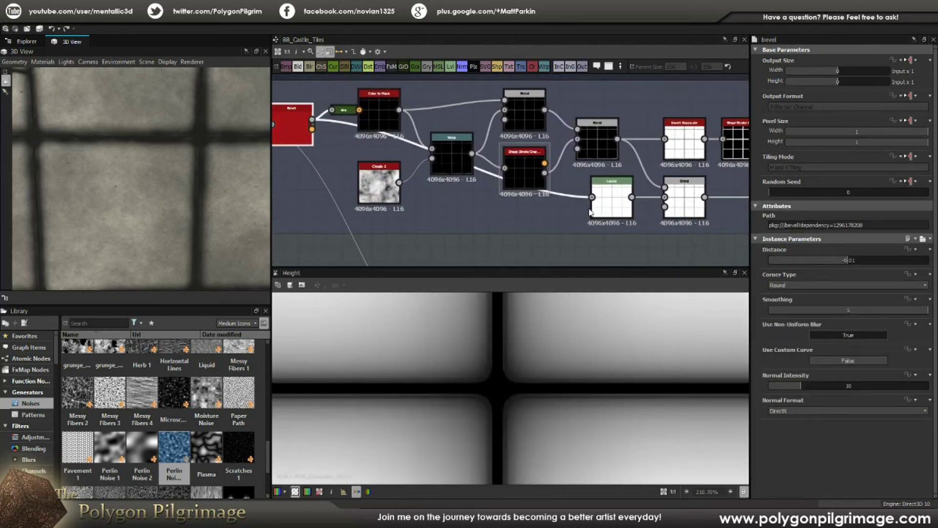
{"action": "double_click", "coordinate": [608, 204]}
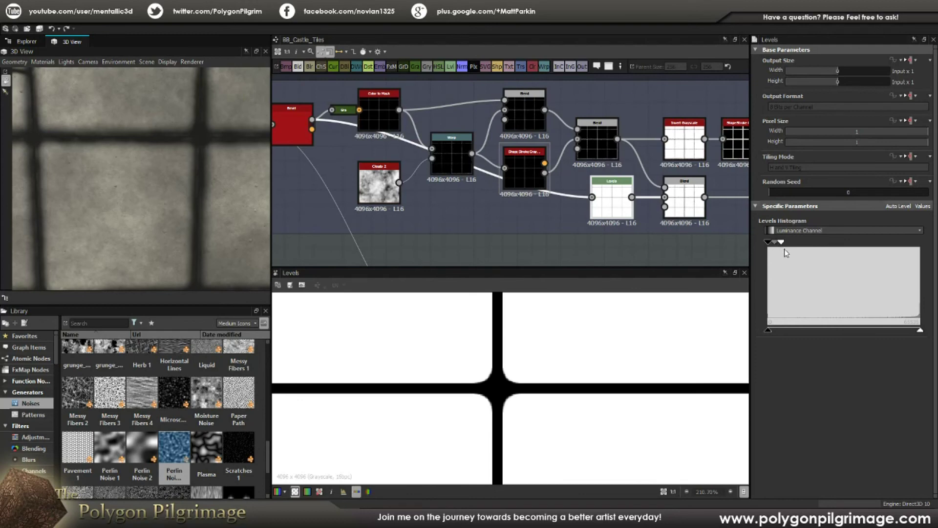
{"action": "scroll", "coordinate": [535, 368], "scroll_direction": "down", "scroll_amount": 4}
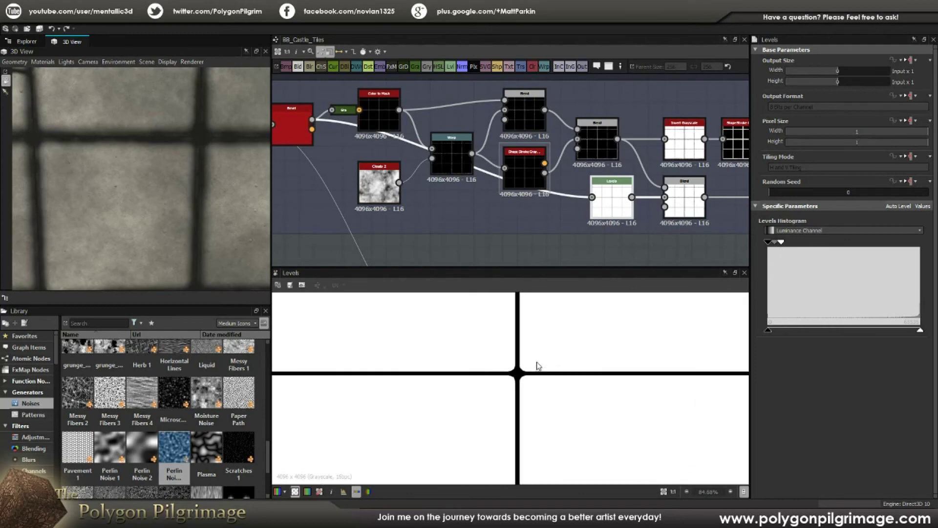
{"action": "scroll", "coordinate": [538, 365], "scroll_direction": "up", "scroll_amount": 5}
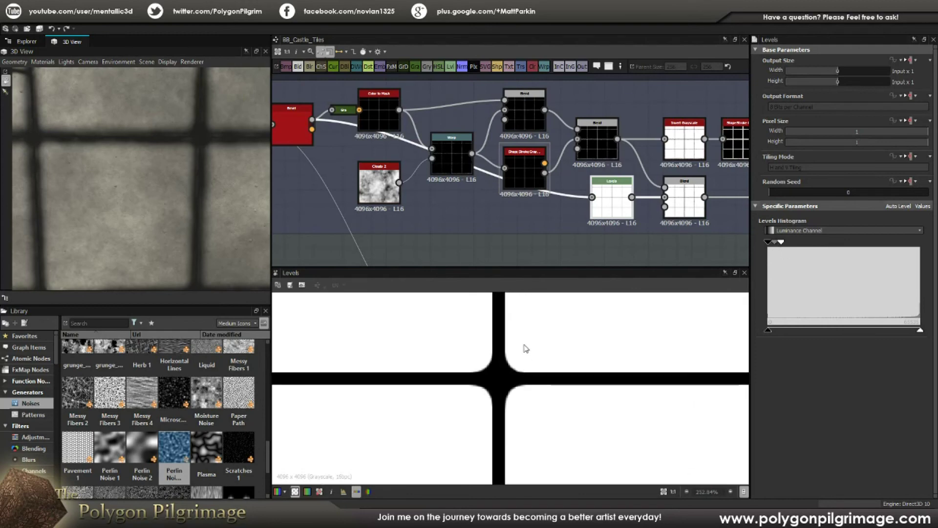
- Inspect a tile corner in the Levels mask, and preview the Blend node it feeds, reviewing its blending mode
{"action": "scroll", "coordinate": [511, 373], "scroll_direction": "up", "scroll_amount": 5}
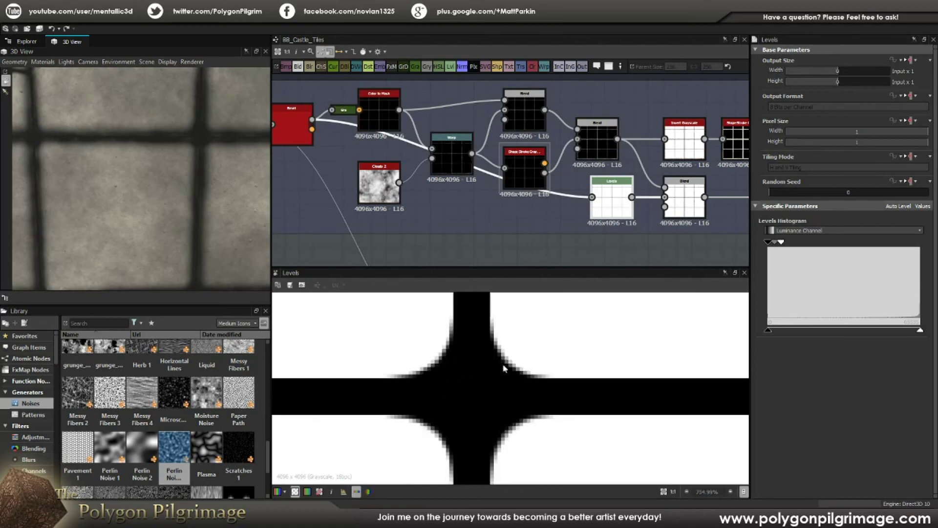
{"action": "scroll", "coordinate": [508, 369], "scroll_direction": "down", "scroll_amount": 8}
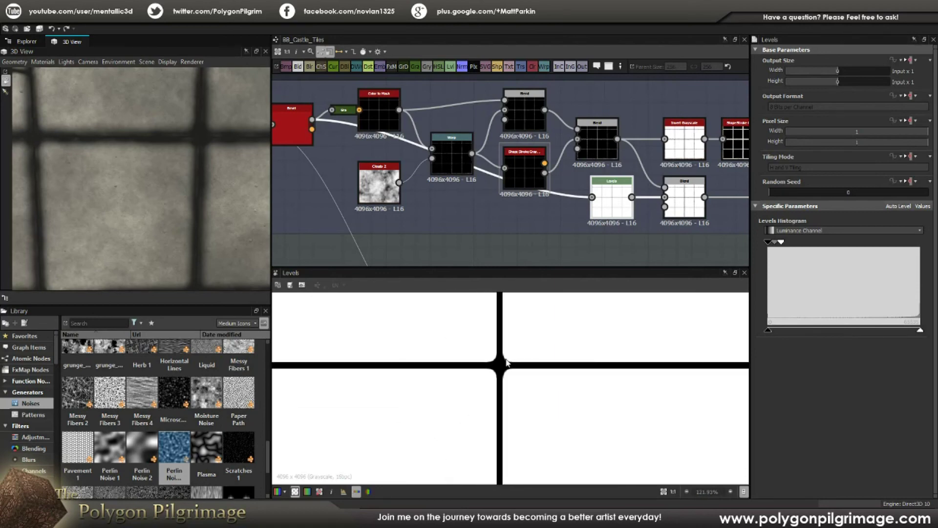
{"action": "middle_click_drag", "start_coordinate": [572, 203], "coordinate": [453, 207]}
{"action": "left_click", "coordinate": [569, 202]}
{"action": "double_click", "coordinate": [574, 203]}
{"action": "left_click", "coordinate": [494, 207]}
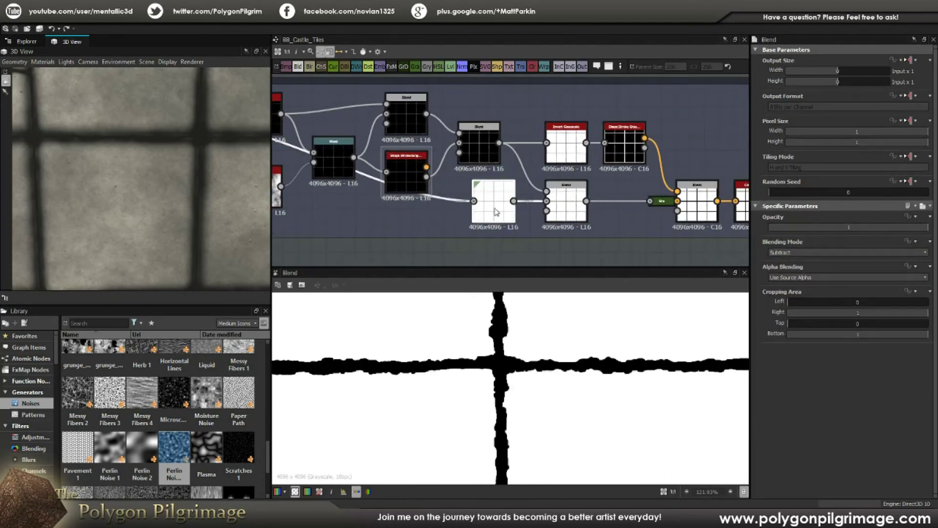
{"action": "left_click", "coordinate": [576, 204]}
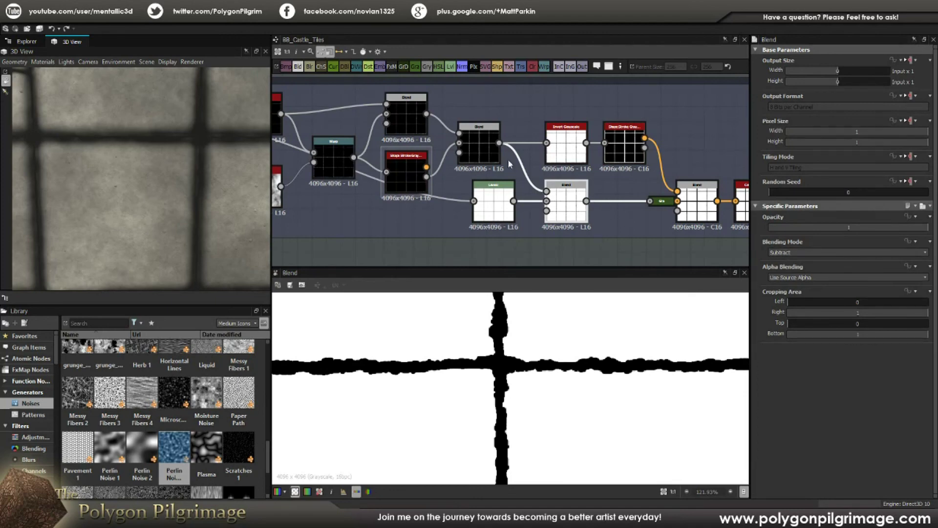
- Compare the crack Blend and Levels inputs with the output of the Blend node that subtracts them
{"action": "double_click", "coordinate": [481, 149]}
{"action": "double_click", "coordinate": [486, 206]}
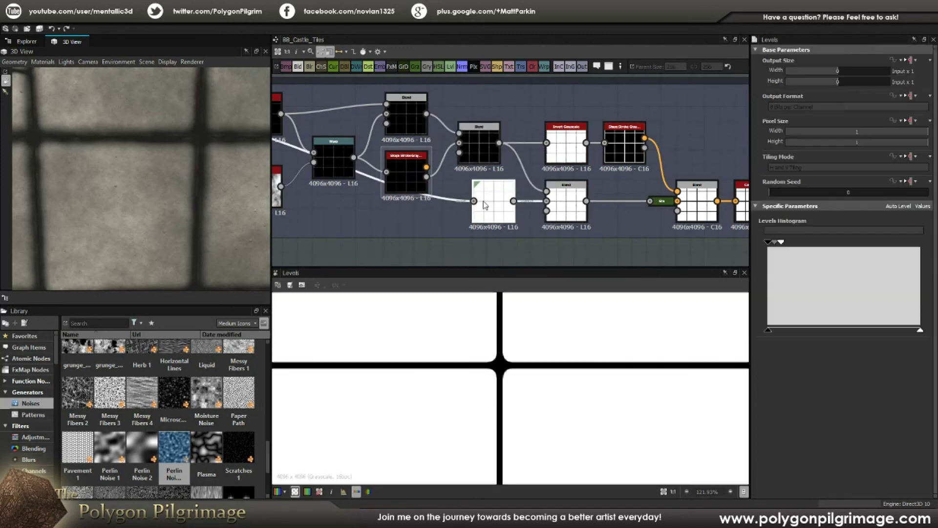
{"action": "double_click", "coordinate": [564, 201]}
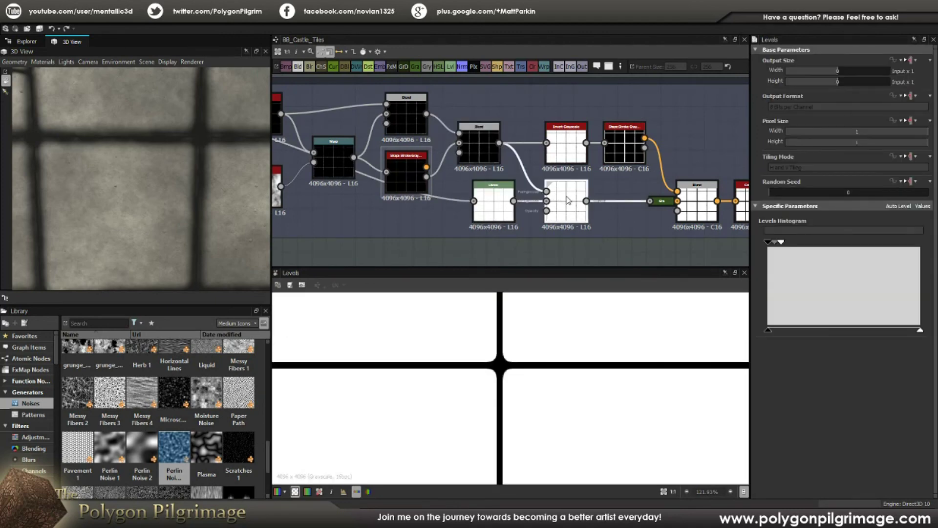
{"action": "double_click", "coordinate": [480, 143]}
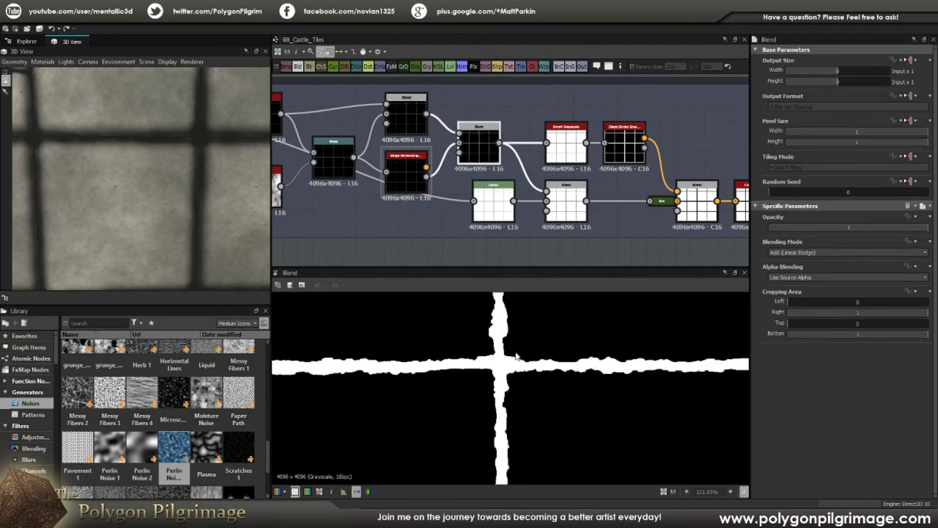
{"action": "double_click", "coordinate": [569, 220]}
{"action": "scroll", "coordinate": [577, 377], "scroll_direction": "down", "scroll_amount": 6}
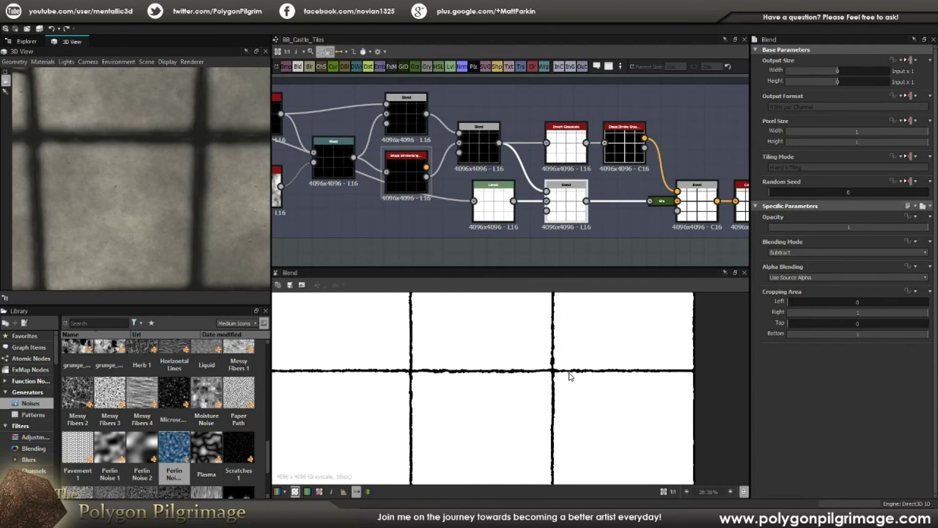
{"action": "scroll", "coordinate": [578, 377], "scroll_direction": "up", "scroll_amount": 3}
{"action": "double_click", "coordinate": [572, 157]}
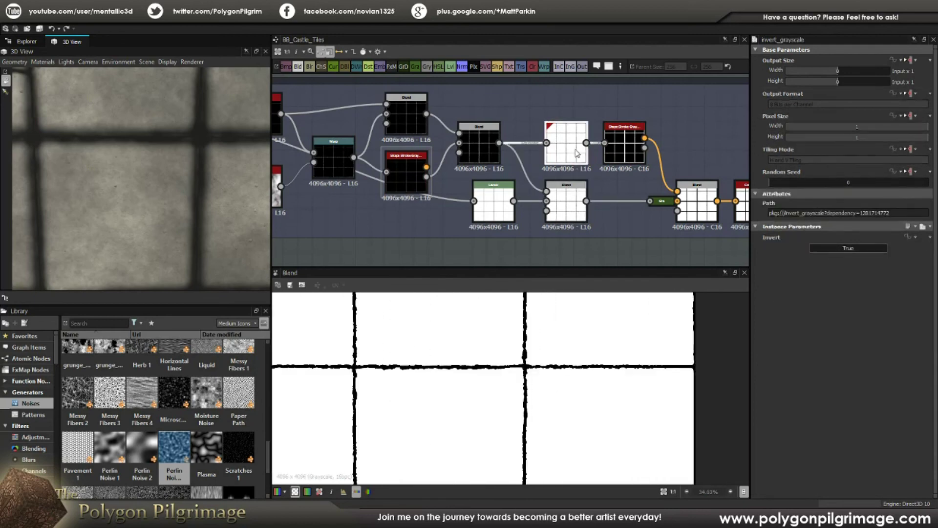
{"action": "double_click", "coordinate": [567, 201]}
- Preview the color Blend node that takes Shape Stroke Grayscale as foreground, and examine its blending mode and gap edges
{"action": "scroll", "coordinate": [572, 203], "scroll_direction": "up", "scroll_amount": 3}
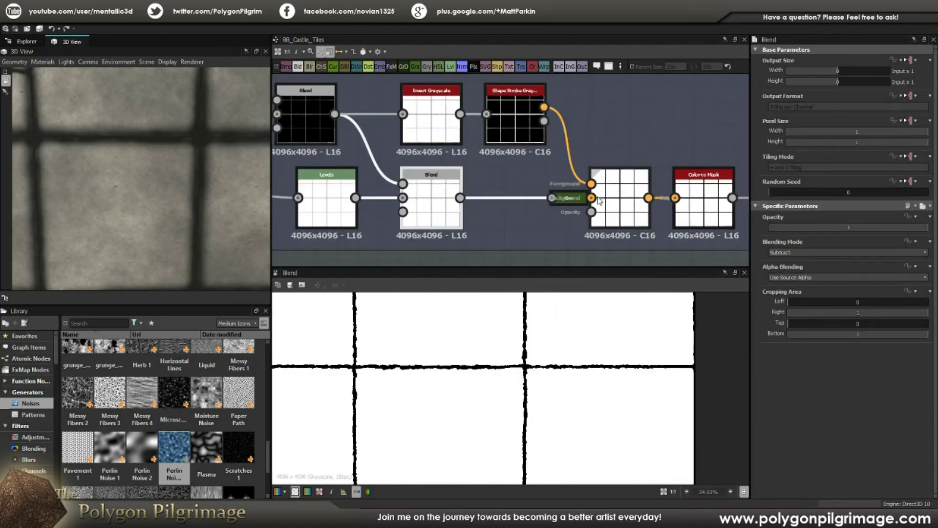
{"action": "left_click", "coordinate": [612, 202]}
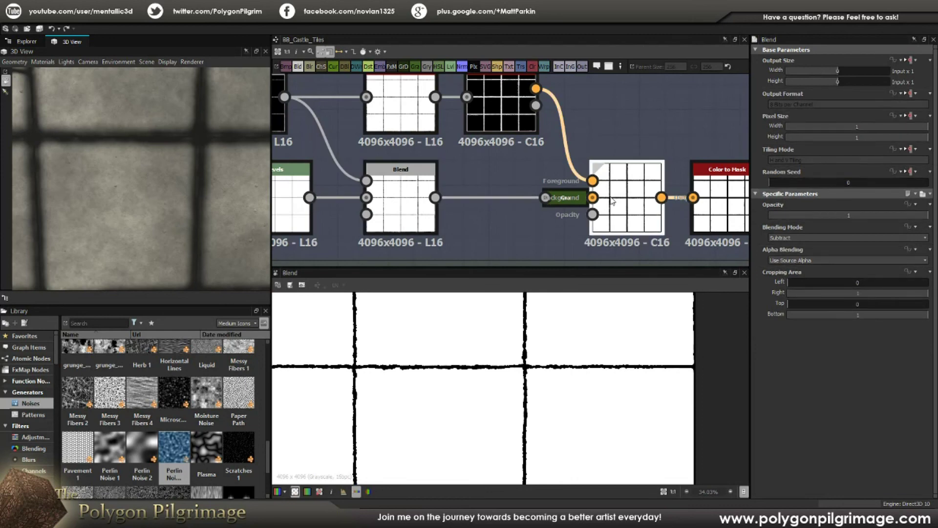
{"action": "double_click", "coordinate": [635, 202]}
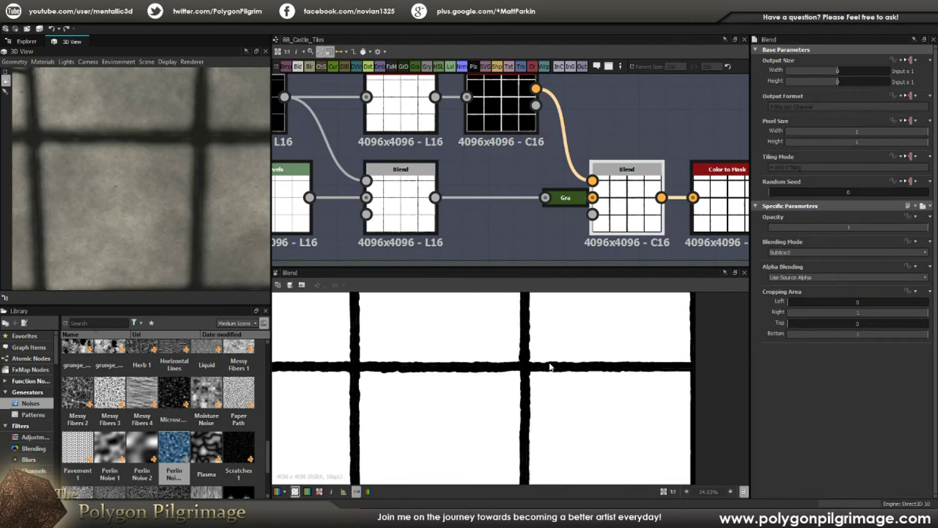
{"action": "scroll", "coordinate": [537, 380], "scroll_direction": "up", "scroll_amount": 3}
{"action": "scroll", "coordinate": [517, 379], "scroll_direction": "up", "scroll_amount": 1}
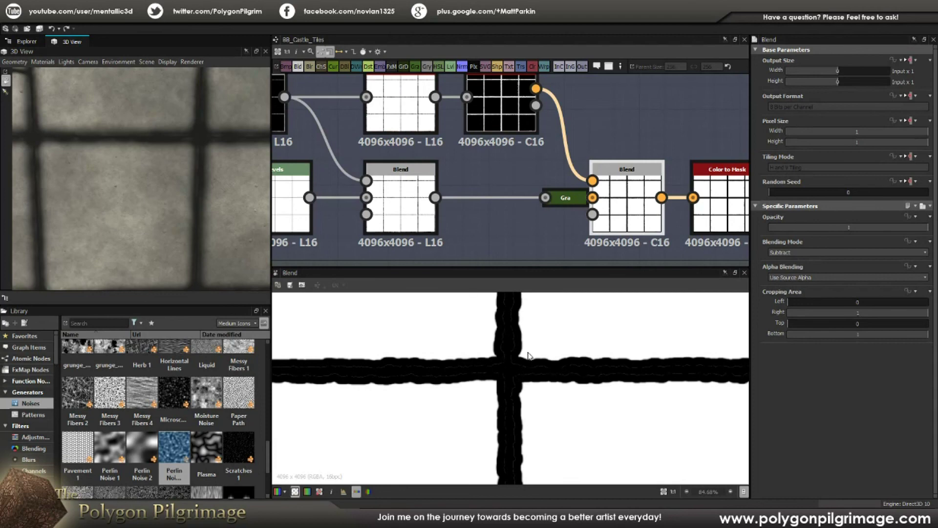
{"action": "scroll", "coordinate": [637, 371], "scroll_direction": "down", "scroll_amount": 3}
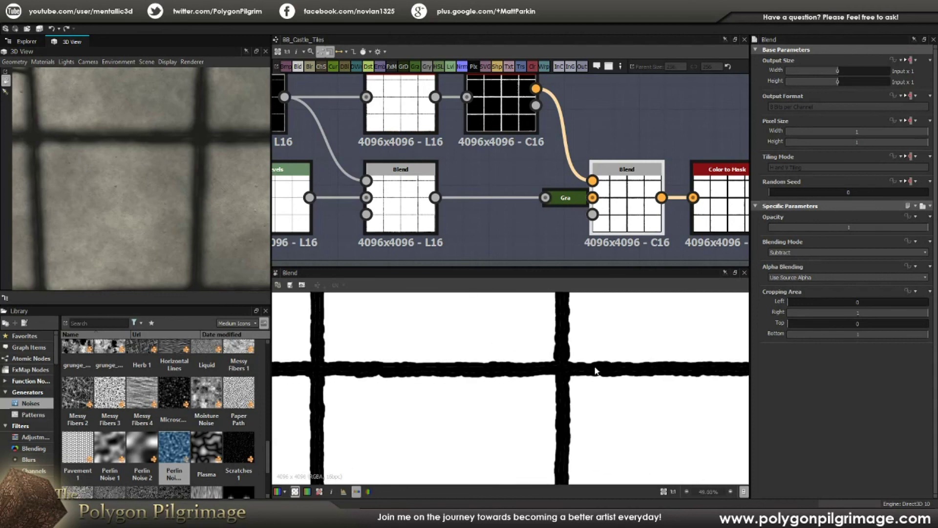
{"action": "scroll", "coordinate": [562, 367], "scroll_direction": "up", "scroll_amount": 6}
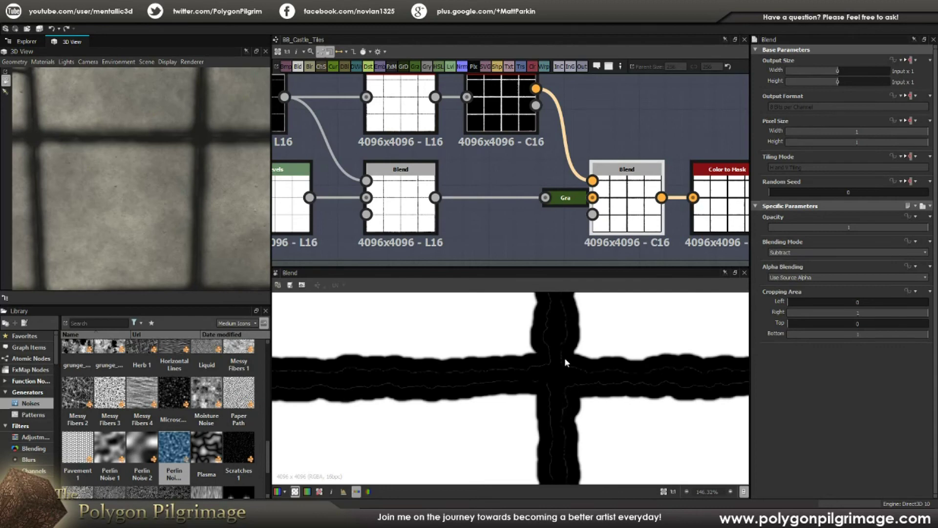
- Preview the Color to Mask node after the color Blend, and examine its mask edges and the branches leading into it
{"action": "middle_click_drag", "start_coordinate": [721, 196], "coordinate": [617, 192]}
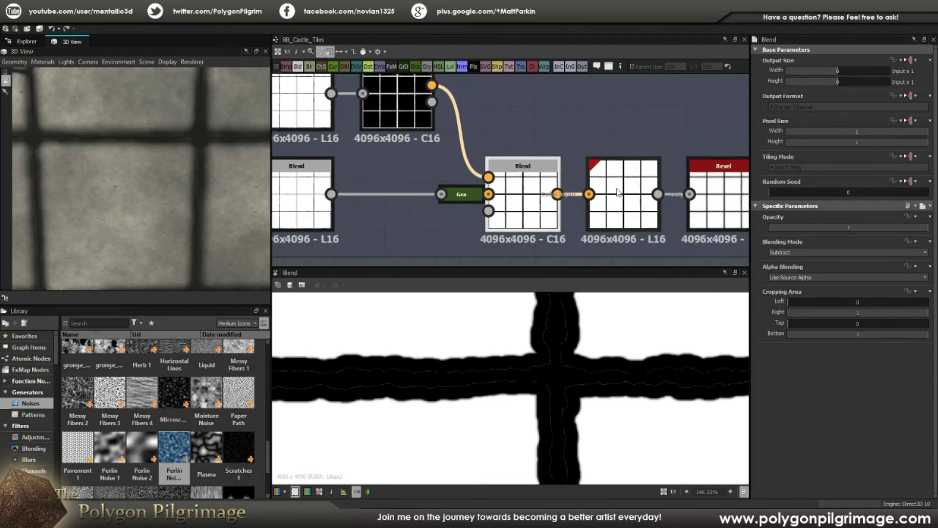
{"action": "double_click", "coordinate": [617, 192]}
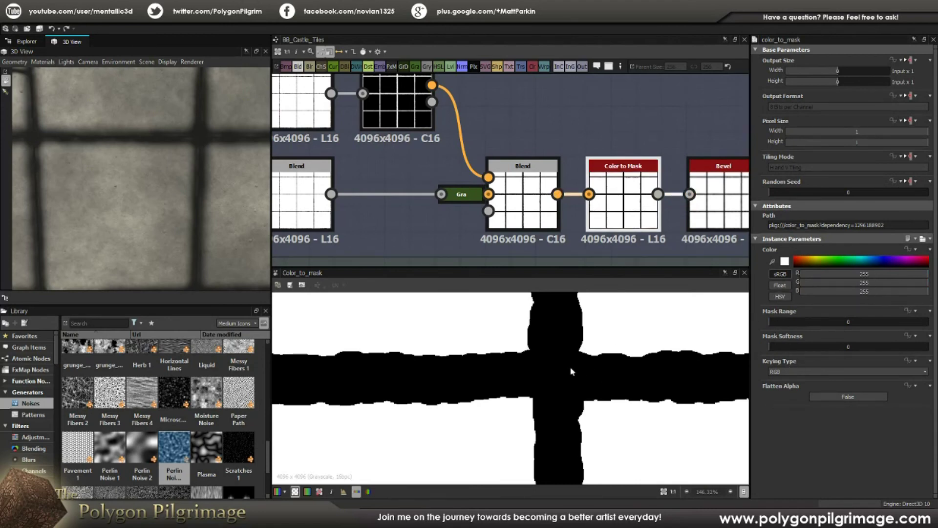
{"action": "scroll", "coordinate": [561, 370], "scroll_direction": "up", "scroll_amount": 6}
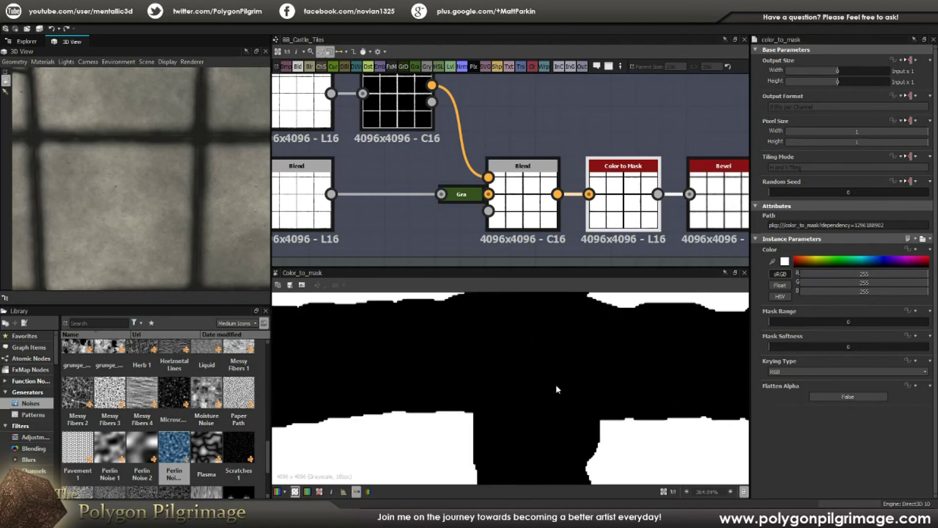
{"action": "scroll", "coordinate": [560, 362], "scroll_direction": "down", "scroll_amount": 15}
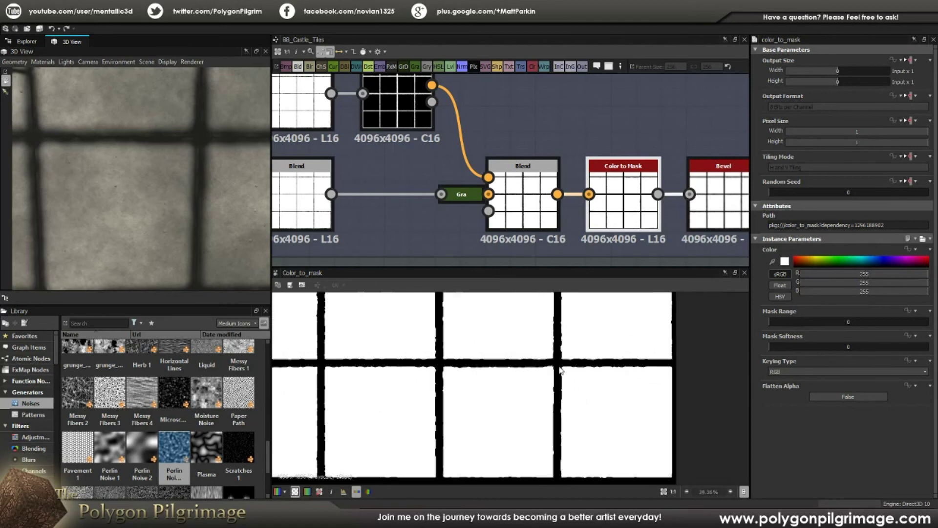
{"action": "scroll", "coordinate": [477, 194], "scroll_direction": "down", "scroll_amount": 4}
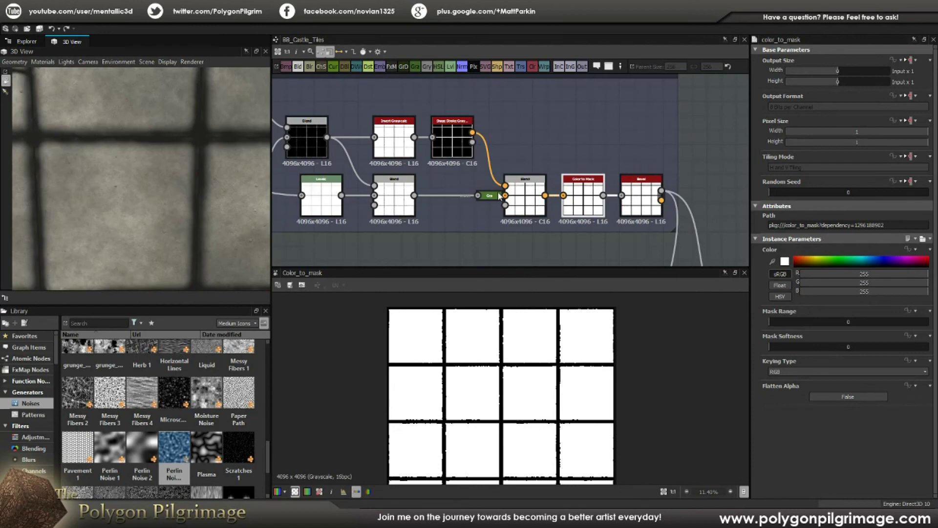
{"action": "middle_click_drag", "start_coordinate": [339, 146], "coordinate": [629, 156]}
{"action": "middle_click_drag", "start_coordinate": [522, 157], "coordinate": [314, 150]}
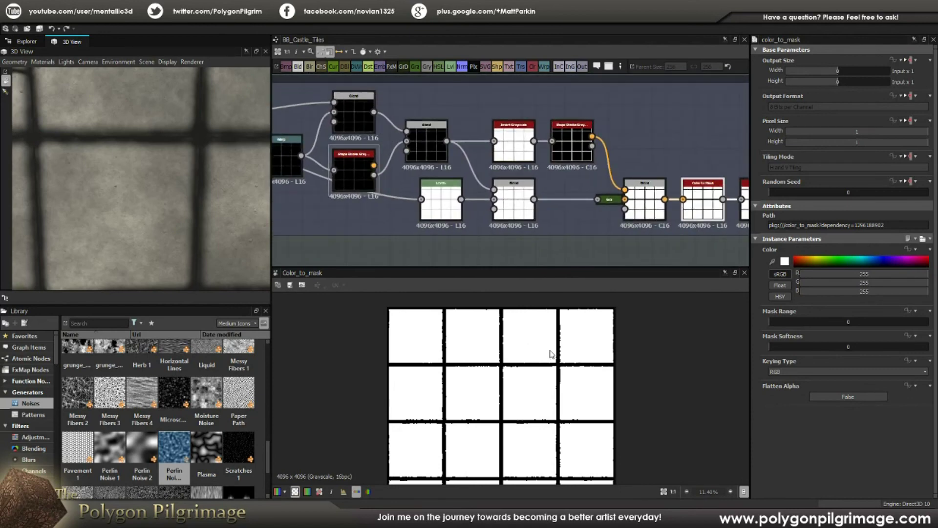
{"action": "scroll", "coordinate": [538, 357], "scroll_direction": "up", "scroll_amount": 5}
{"action": "scroll", "coordinate": [537, 362], "scroll_direction": "up", "scroll_amount": 1}
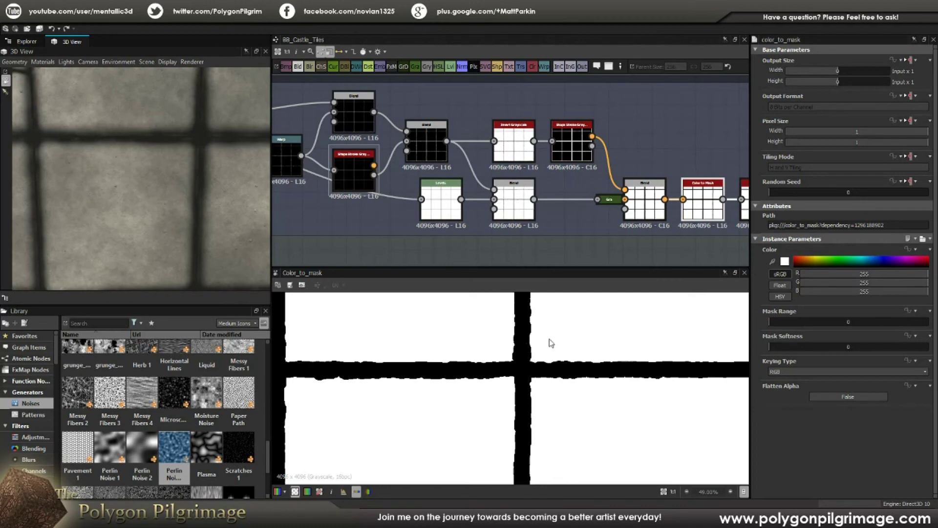
- Preview the final Bevel node's height output and review its distance, corner type and smoothing settings
{"action": "middle_click_drag", "start_coordinate": [739, 220], "coordinate": [551, 182]}
{"action": "double_click", "coordinate": [580, 174]}
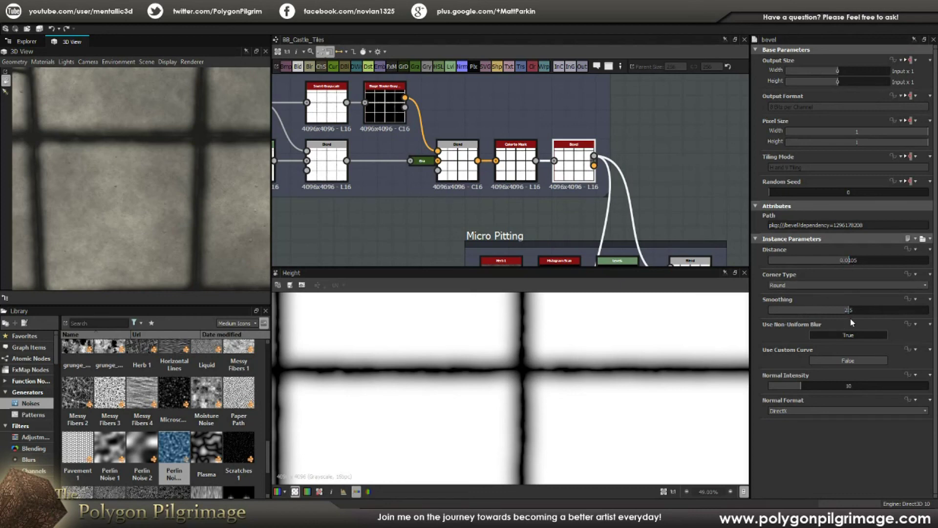
{"action": "scroll", "coordinate": [562, 369], "scroll_direction": "down", "scroll_amount": 5}
{"action": "scroll", "coordinate": [513, 368], "scroll_direction": "up", "scroll_amount": 3}
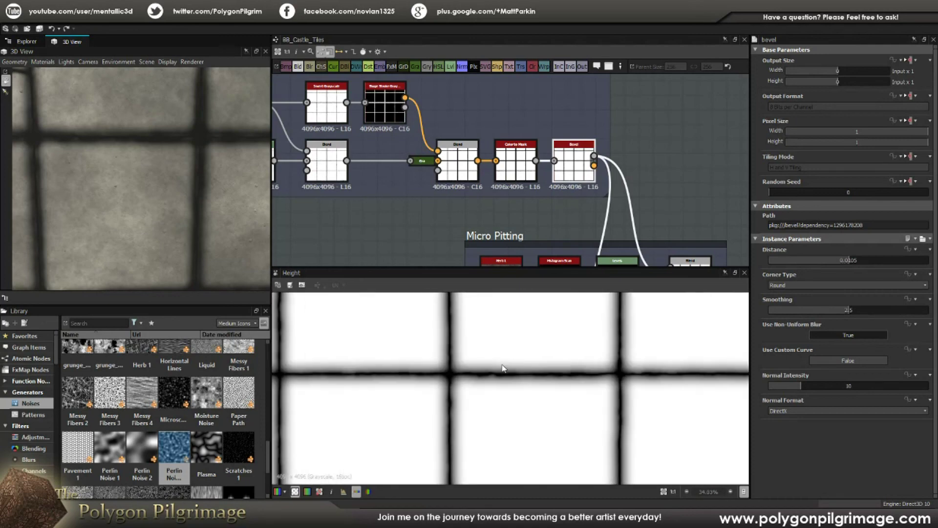
- Examine the height output and settings of the first Bevel node in the Brick Pattern - Build frame
{"action": "scroll", "coordinate": [411, 207], "scroll_direction": "down", "scroll_amount": 3}
{"action": "middle_click_drag", "start_coordinate": [412, 206], "coordinate": [591, 211]}
{"action": "left_click", "coordinate": [395, 139]}
{"action": "scroll", "coordinate": [637, 362], "scroll_direction": "up", "scroll_amount": 5}
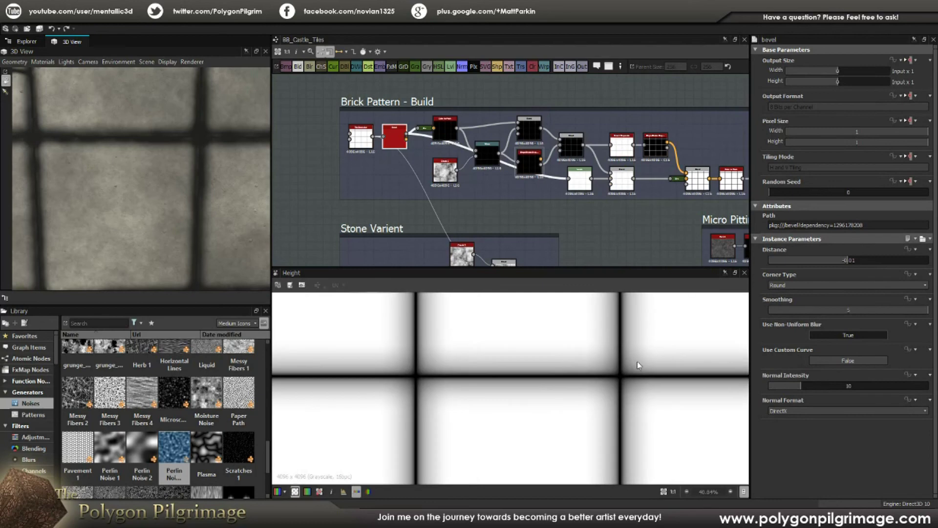
- Return to the final Bevel node and examine its height output around the tile edges for comparison with the first Bevel
{"action": "middle_click_drag", "start_coordinate": [622, 206], "coordinate": [401, 193]}
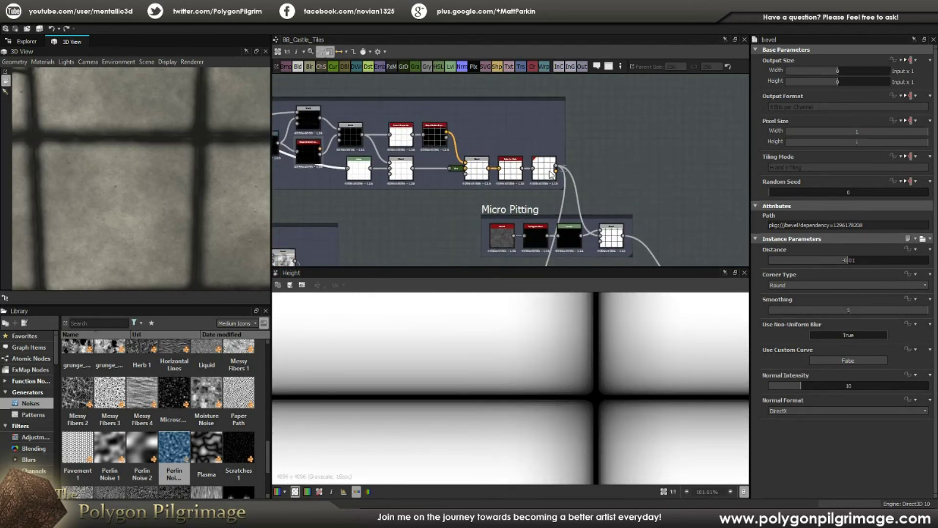
{"action": "double_click", "coordinate": [547, 171]}
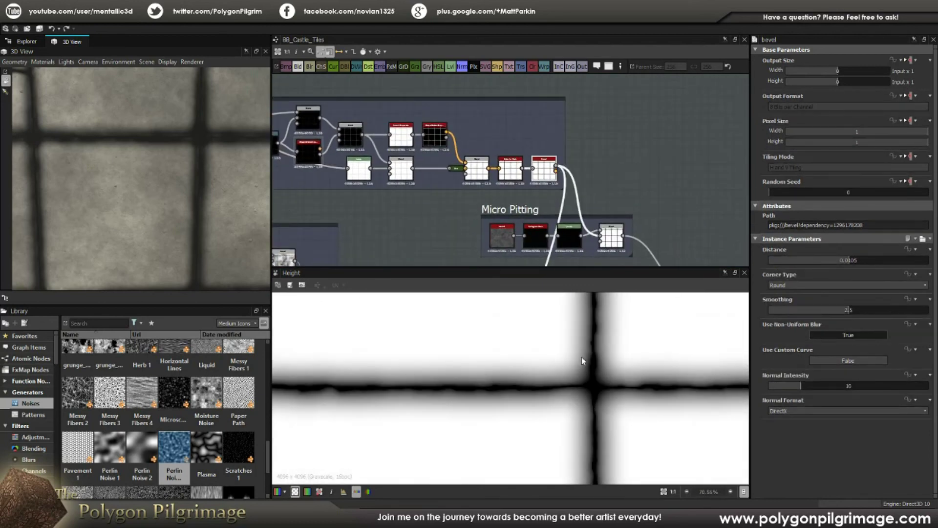
{"action": "scroll", "coordinate": [577, 391], "scroll_direction": "down", "scroll_amount": 3}
{"action": "scroll", "coordinate": [577, 377], "scroll_direction": "down", "scroll_amount": 2}
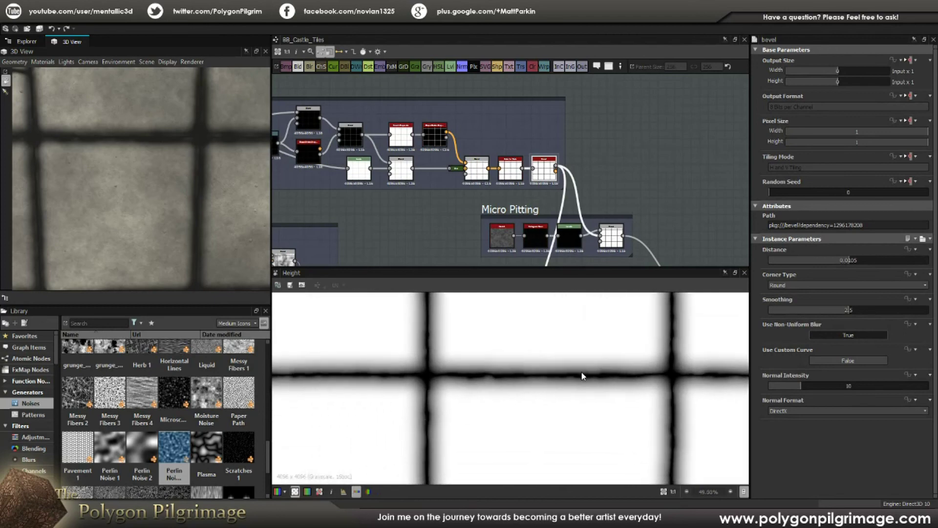
{"action": "scroll", "coordinate": [538, 386], "scroll_direction": "down", "scroll_amount": 5}
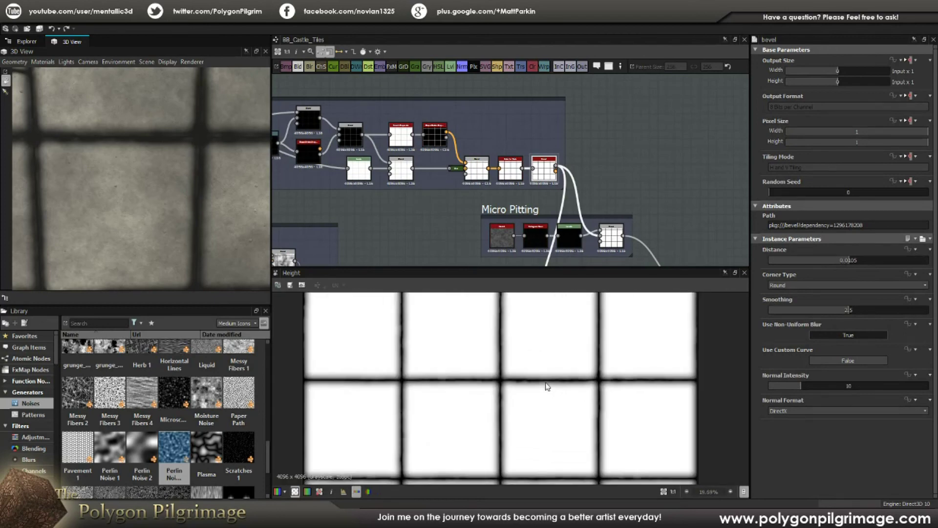
{"action": "scroll", "coordinate": [546, 382], "scroll_direction": "up", "scroll_amount": 4}
{"action": "middle_click_drag", "start_coordinate": [574, 383], "coordinate": [540, 370]}
{"action": "scroll", "coordinate": [458, 186], "scroll_direction": "down", "scroll_amount": 2}
- Go to the Stone Varient frame, preview the Blend node fed by Clouds 2, and review its blending mode
{"action": "middle_click_drag", "start_coordinate": [458, 187], "coordinate": [481, 176]}
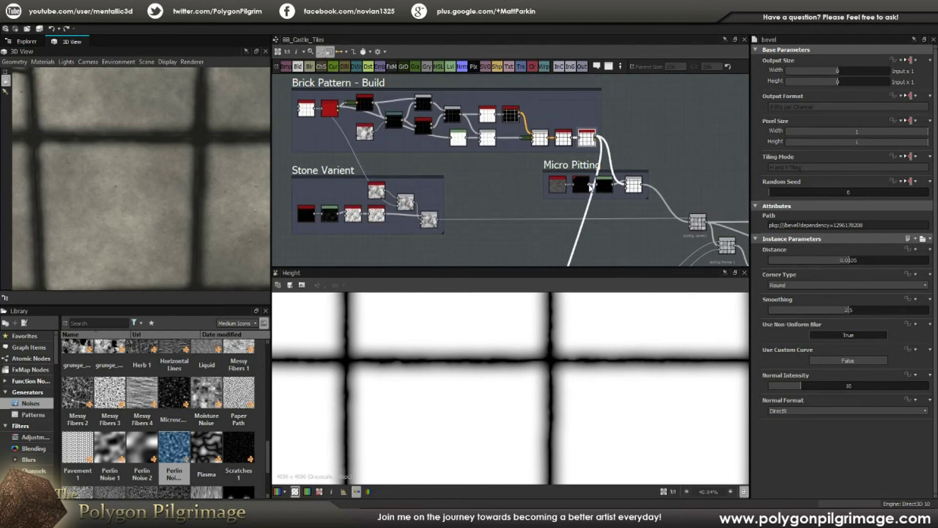
{"action": "middle_click_drag", "start_coordinate": [546, 194], "coordinate": [537, 129]}
{"action": "middle_click_drag", "start_coordinate": [494, 165], "coordinate": [525, 170]}
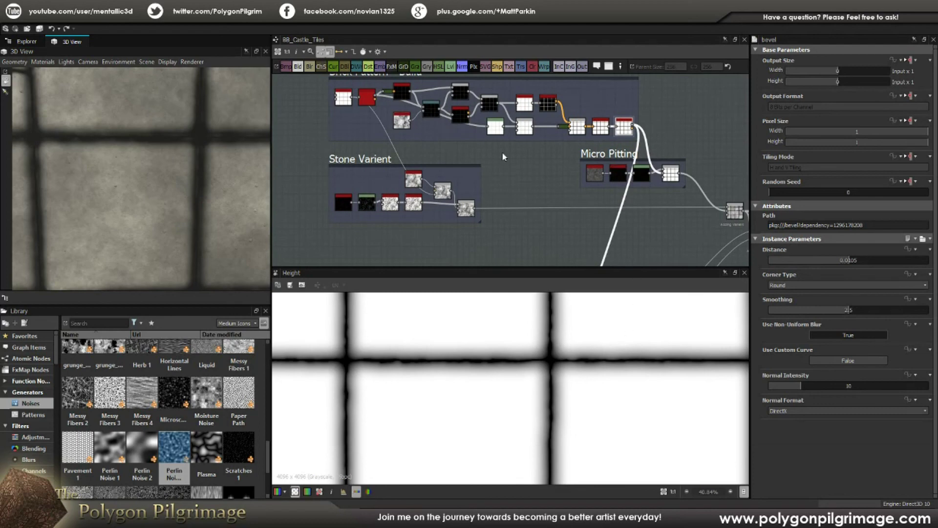
{"action": "scroll", "coordinate": [376, 177], "scroll_direction": "up", "scroll_amount": 4}
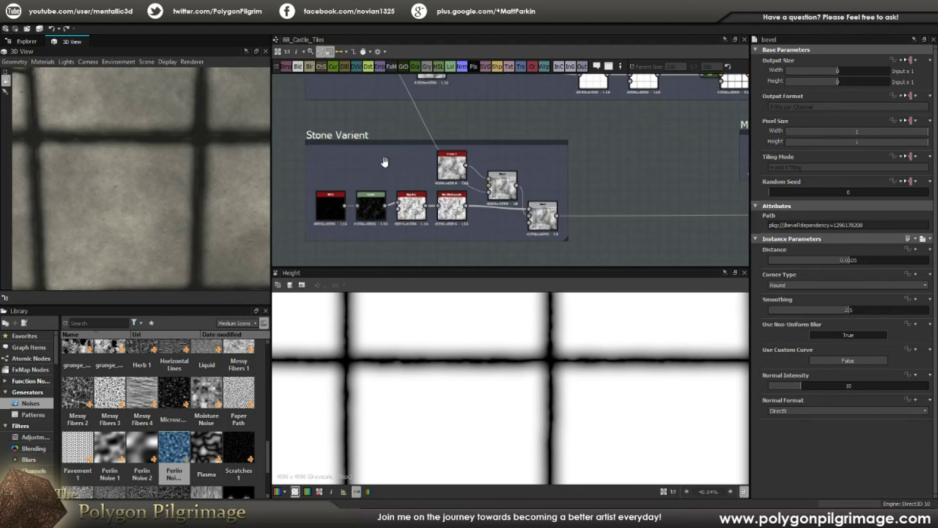
{"action": "scroll", "coordinate": [417, 213], "scroll_direction": "up", "scroll_amount": 3}
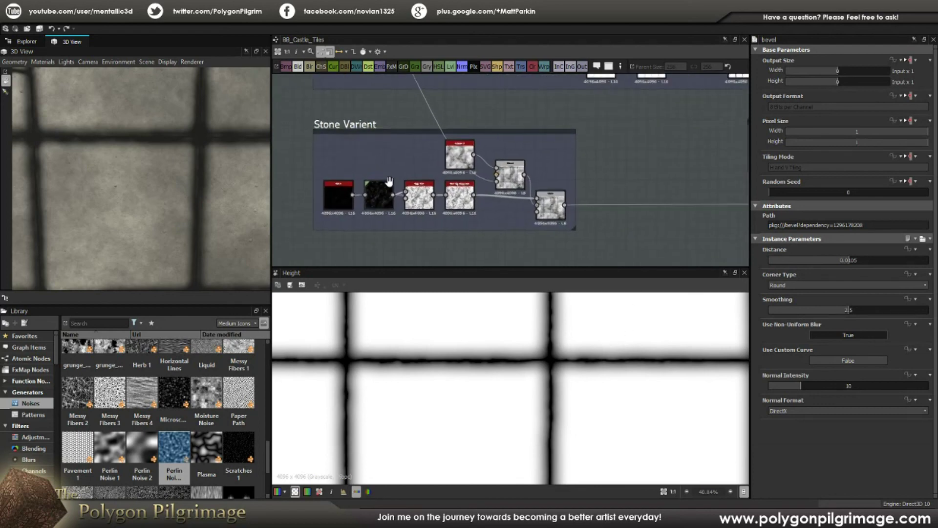
{"action": "middle_click_drag", "start_coordinate": [457, 185], "coordinate": [482, 185]}
{"action": "left_click", "coordinate": [566, 181]}
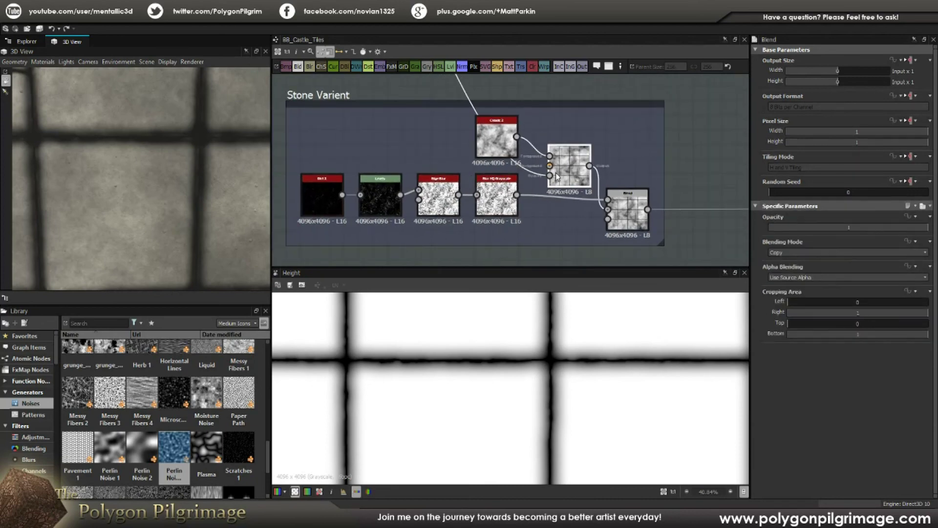
{"action": "double_click", "coordinate": [574, 175]}
{"action": "scroll", "coordinate": [557, 380], "scroll_direction": "down", "scroll_amount": 3}
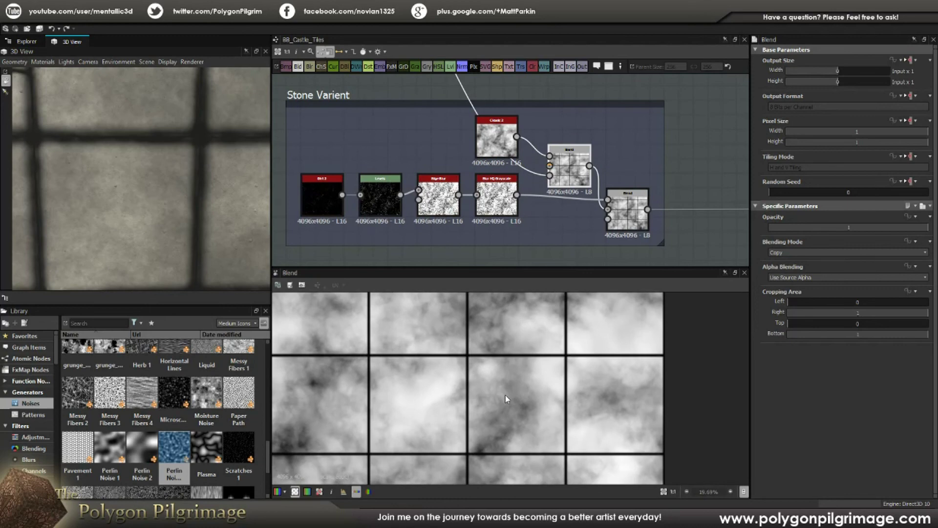
- Inspect the Blend output across the tiles, then preview the Dirt 2 noise in the Stone Varient frame and review its disorder setting
{"action": "scroll", "coordinate": [530, 391], "scroll_direction": "up", "scroll_amount": 2}
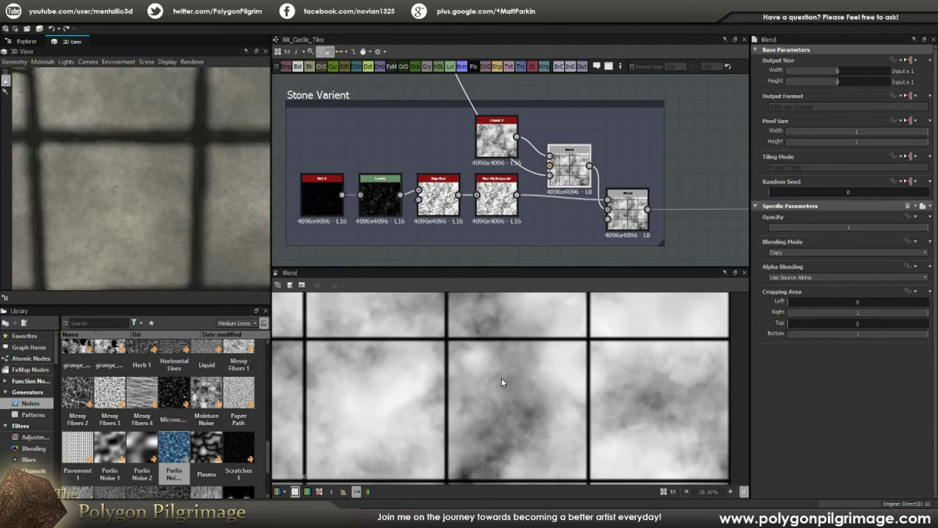
{"action": "scroll", "coordinate": [502, 379], "scroll_direction": "down", "scroll_amount": 1}
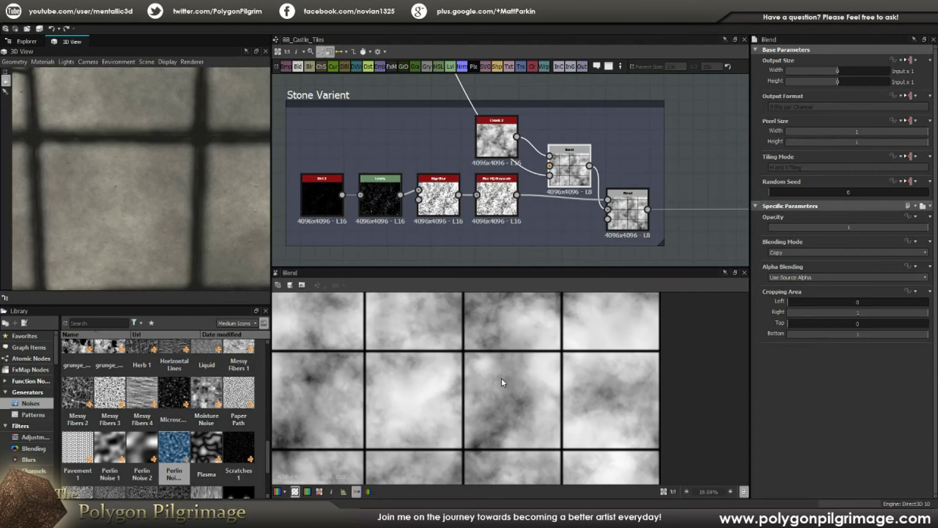
{"action": "scroll", "coordinate": [351, 186], "scroll_direction": "up", "scroll_amount": 2}
{"action": "double_click", "coordinate": [348, 189]}
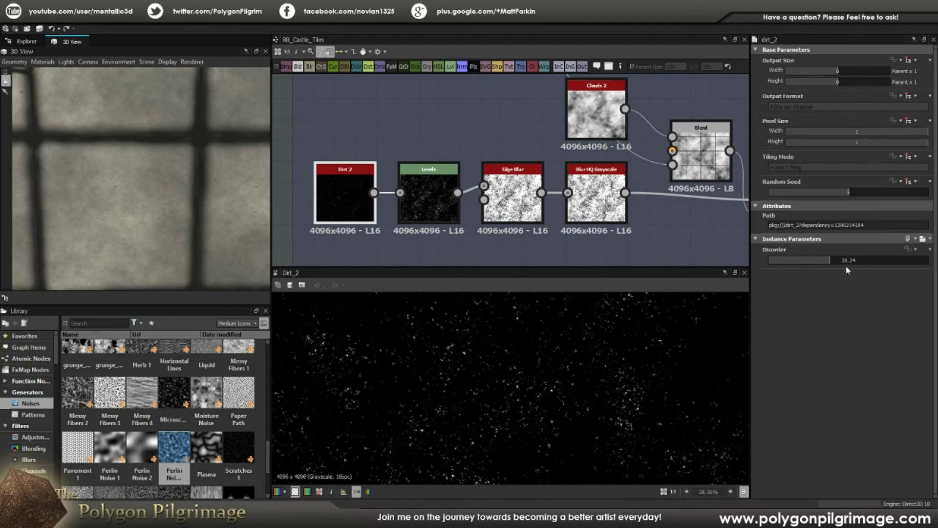
- Preview the Levels node fed by Dirt 2 and examine its histogram and the resulting speckles
{"action": "middle_click_drag", "start_coordinate": [413, 133], "coordinate": [450, 130]}
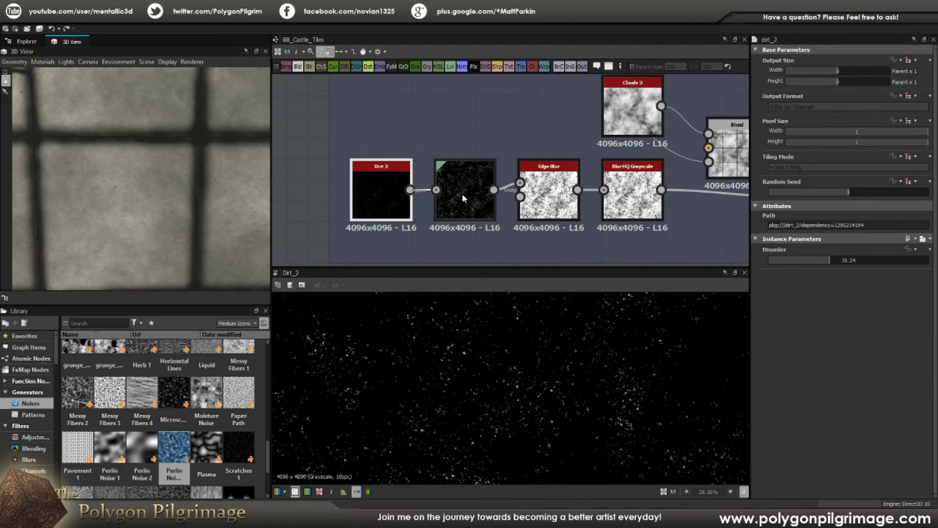
{"action": "left_click", "coordinate": [467, 190]}
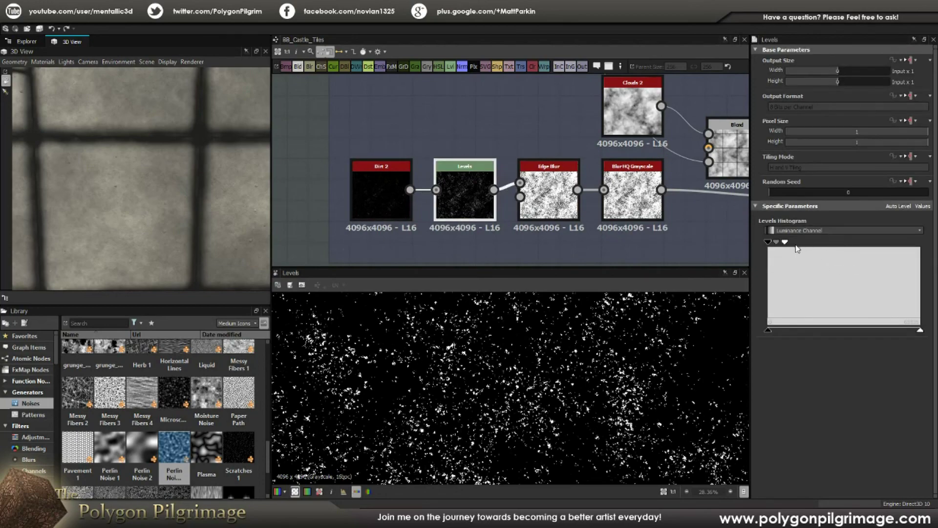
{"action": "scroll", "coordinate": [573, 384], "scroll_direction": "up", "scroll_amount": 3}
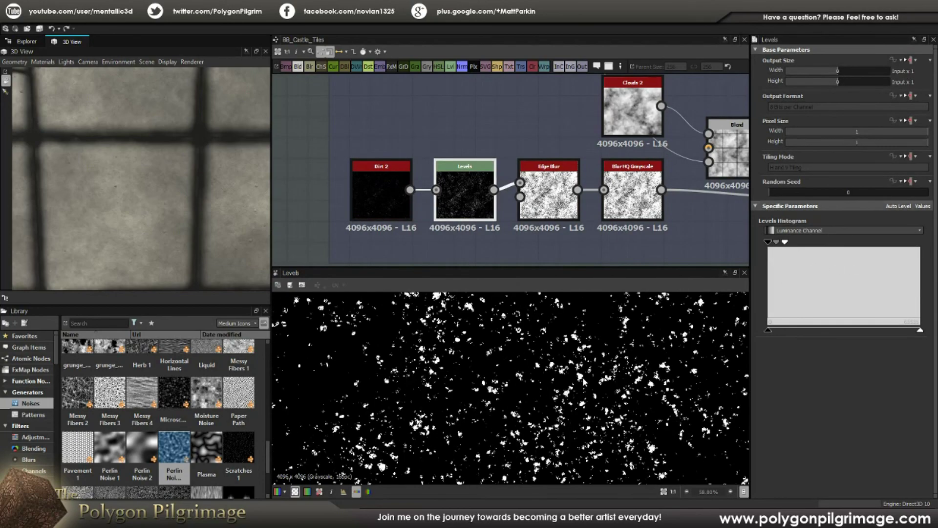
{"action": "scroll", "coordinate": [534, 386], "scroll_direction": "down", "scroll_amount": 2}
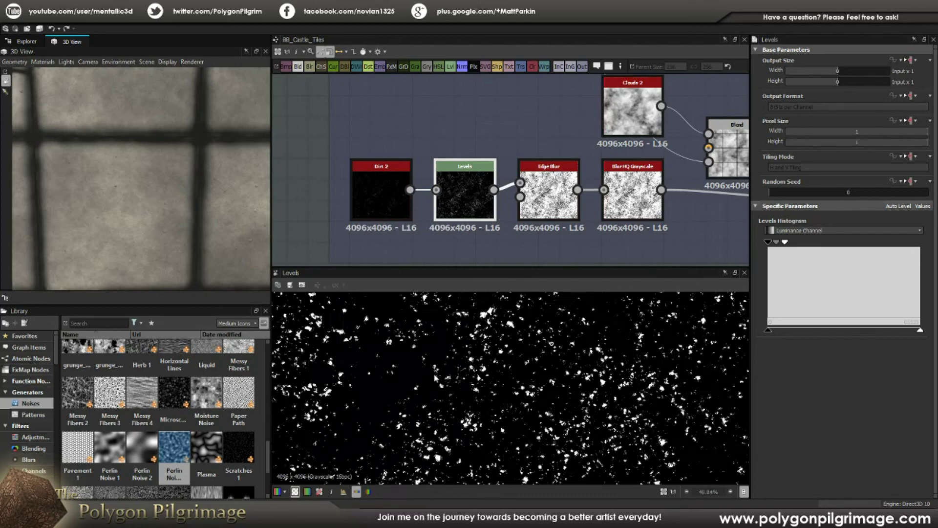
- Preview the Edge Blur node after Levels and review its level, contrast and blur radius settings
{"action": "middle_click_drag", "start_coordinate": [522, 194], "coordinate": [411, 173]}
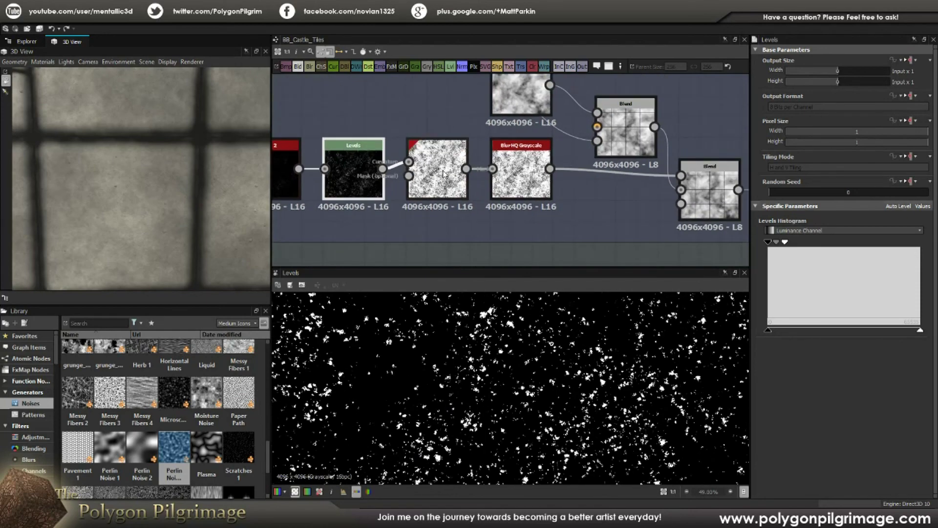
{"action": "left_click", "coordinate": [448, 147]}
{"action": "scroll", "coordinate": [581, 361], "scroll_direction": "up", "scroll_amount": 4}
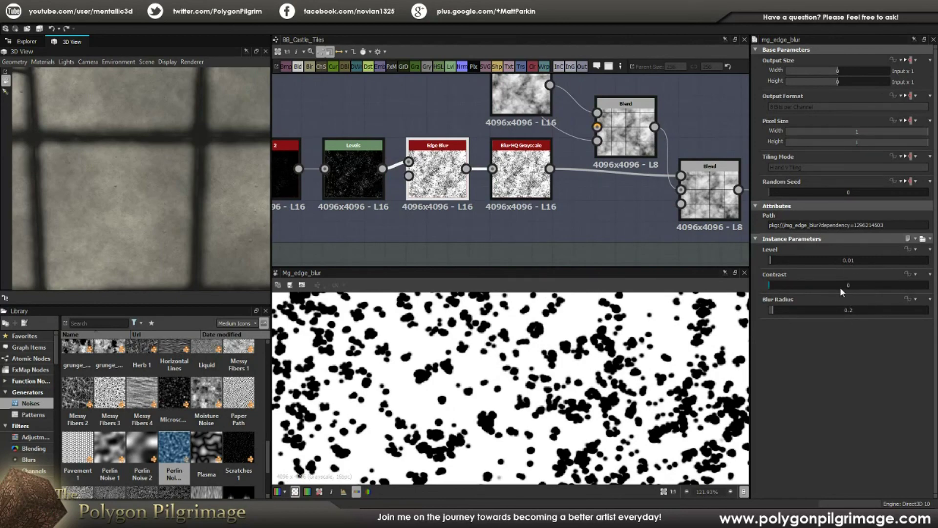
{"action": "scroll", "coordinate": [589, 353], "scroll_direction": "up", "scroll_amount": 3}
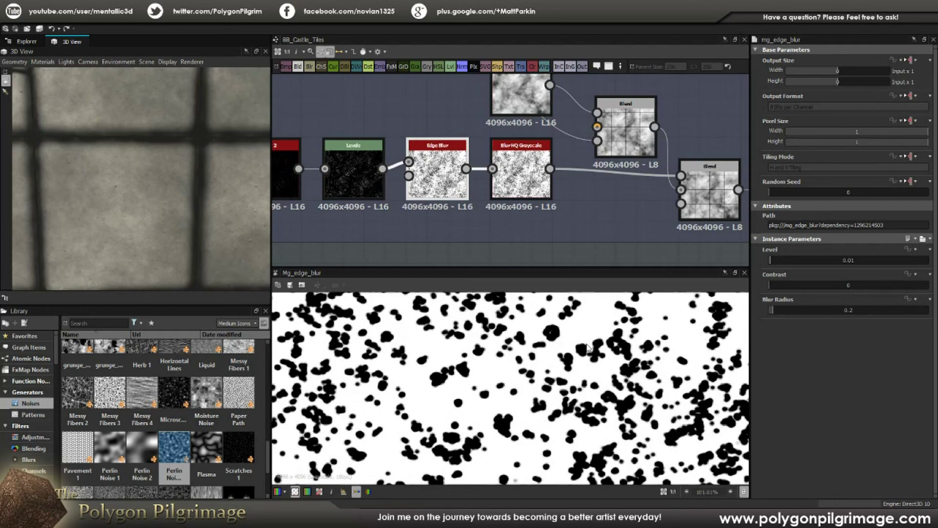
{"action": "scroll", "coordinate": [569, 406], "scroll_direction": "down", "scroll_amount": 3}
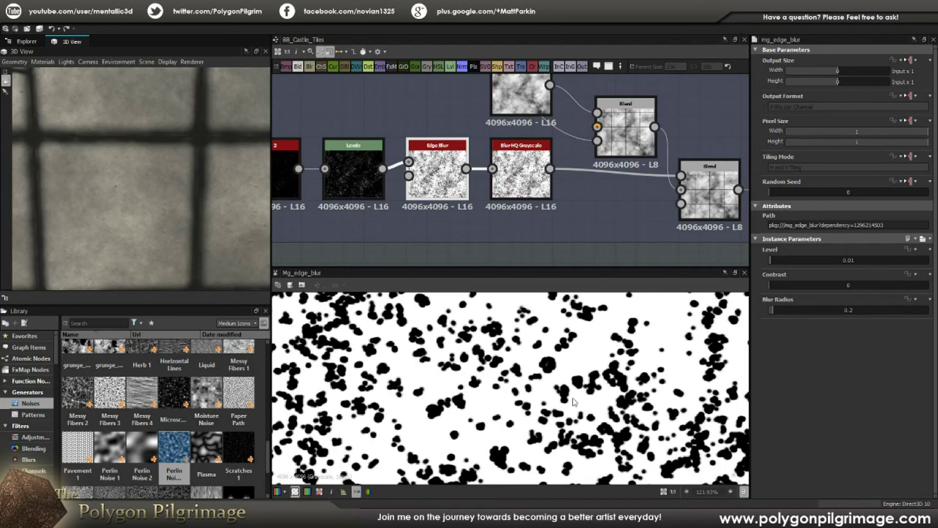
- Preview the Blur HQ Grayscale node after Edge Blur, review its intensity and quality, and examine the softened spots
{"action": "middle_click_drag", "start_coordinate": [519, 186], "coordinate": [517, 213]}
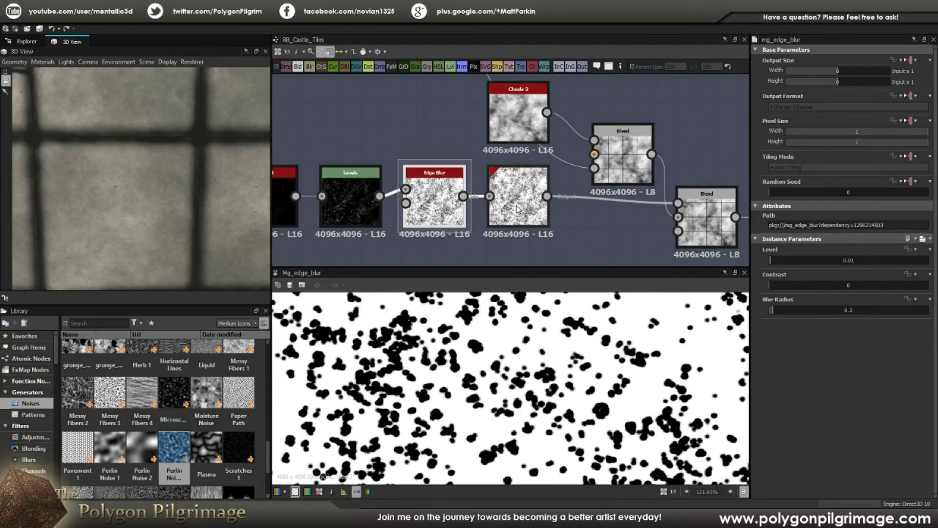
{"action": "double_click", "coordinate": [517, 206]}
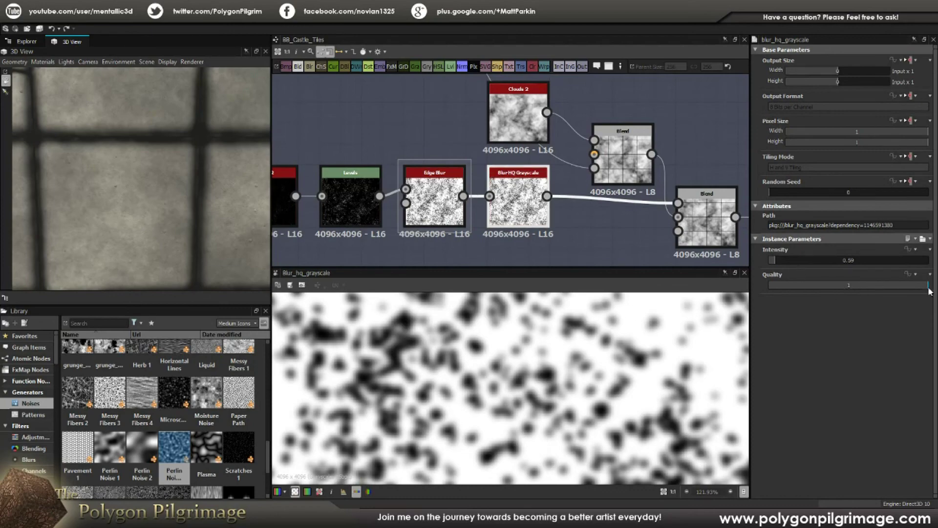
{"action": "scroll", "coordinate": [577, 359], "scroll_direction": "down", "scroll_amount": 3}
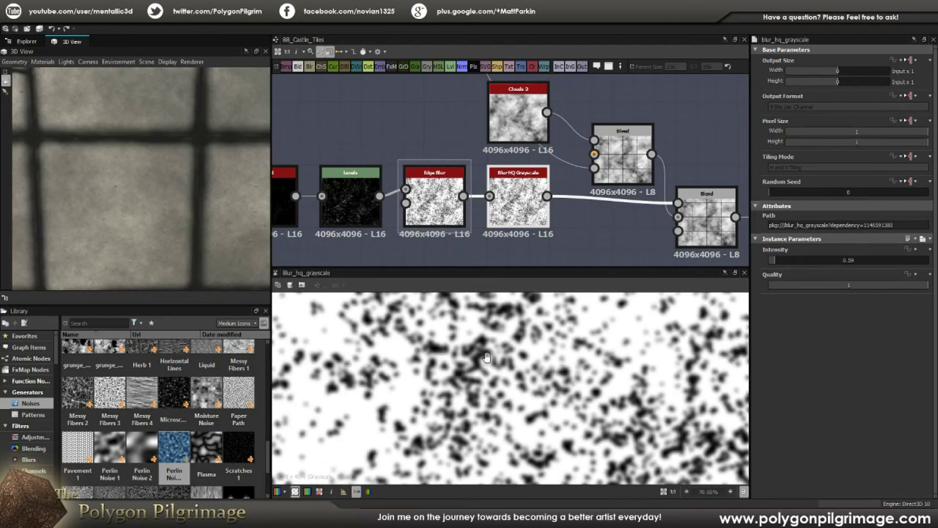
{"action": "scroll", "coordinate": [594, 378], "scroll_direction": "up", "scroll_amount": 4}
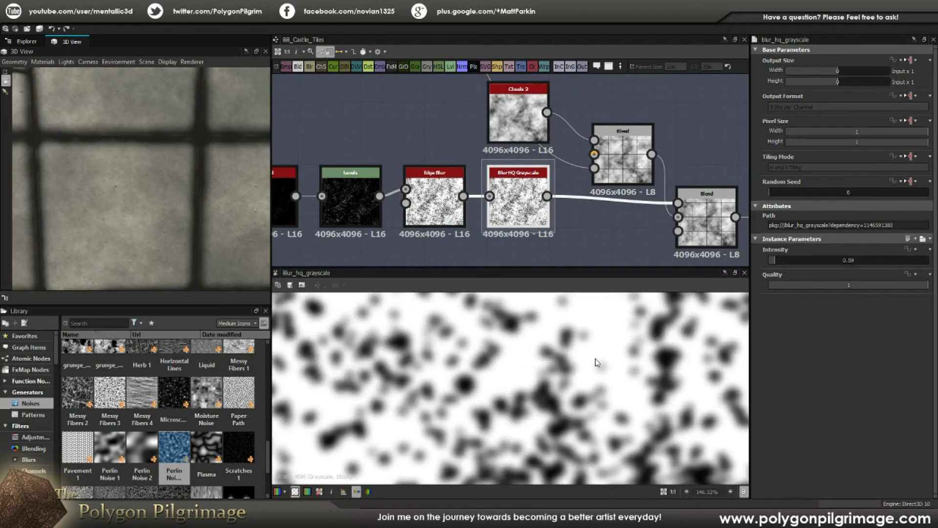
{"action": "scroll", "coordinate": [597, 363], "scroll_direction": "down", "scroll_amount": 3}
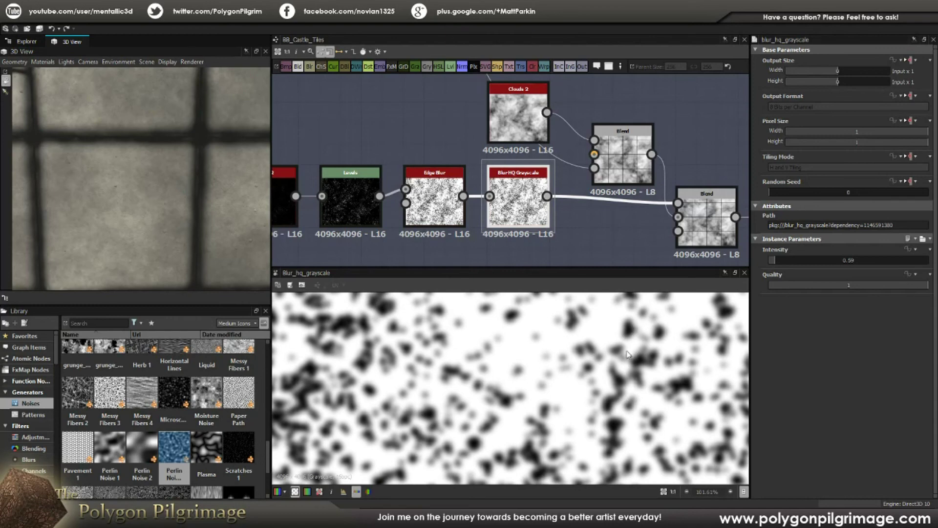
{"action": "scroll", "coordinate": [577, 376], "scroll_direction": "down", "scroll_amount": 1}
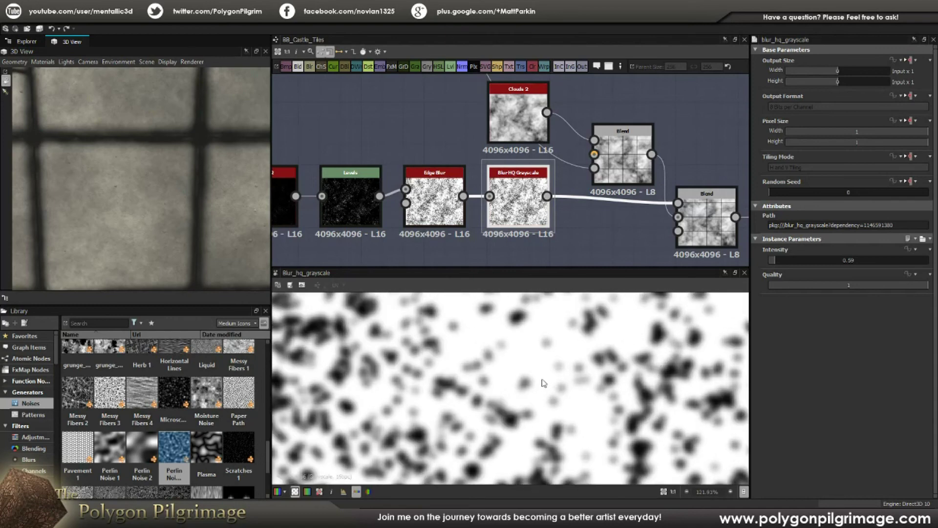
{"action": "scroll", "coordinate": [528, 390], "scroll_direction": "down", "scroll_amount": 1}
{"action": "scroll", "coordinate": [528, 389], "scroll_direction": "up", "scroll_amount": 2}
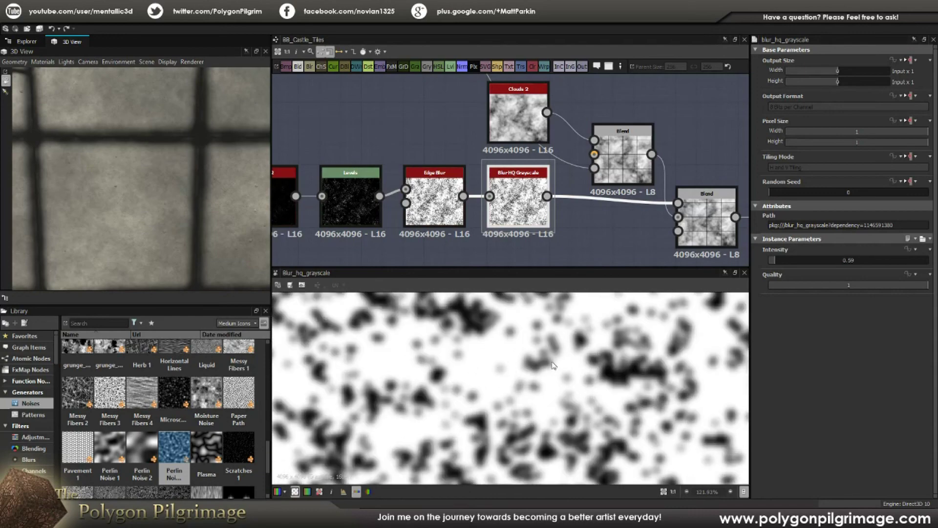
{"action": "scroll", "coordinate": [614, 368], "scroll_direction": "down", "scroll_amount": 2}
- Preview the Clouds 2 node in the Stone Varient frame and examine its noise output
{"action": "middle_click_drag", "start_coordinate": [596, 194], "coordinate": [546, 211]}
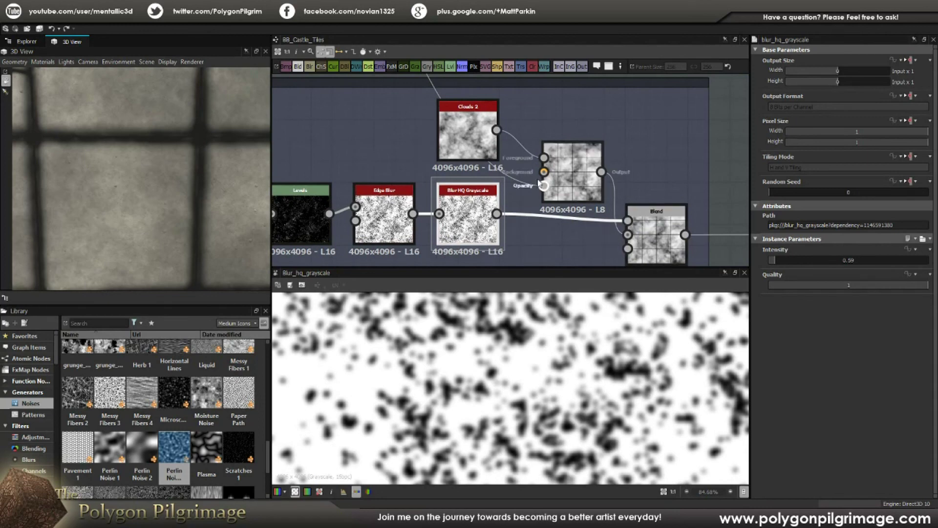
{"action": "middle_click_drag", "start_coordinate": [472, 120], "coordinate": [491, 156]}
{"action": "left_click", "coordinate": [491, 157]}
{"action": "scroll", "coordinate": [516, 361], "scroll_direction": "down", "scroll_amount": 5}
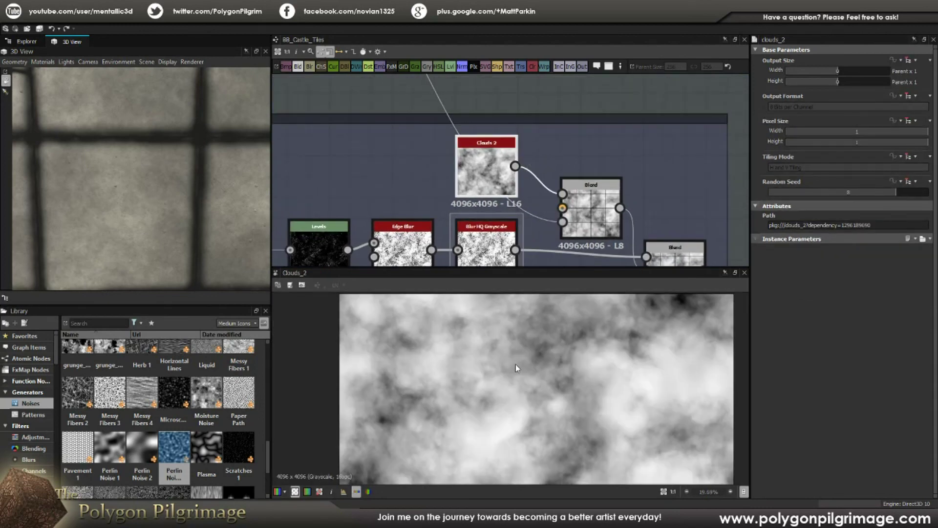
{"action": "scroll", "coordinate": [535, 367], "scroll_direction": "up", "scroll_amount": 1}
- Preview the Blend node fed by Clouds 2 and trace its opacity input back to the Brick Pattern frame
{"action": "left_click", "coordinate": [597, 229]}
{"action": "double_click", "coordinate": [597, 228]}
{"action": "scroll", "coordinate": [597, 228], "scroll_direction": "down", "scroll_amount": 3}
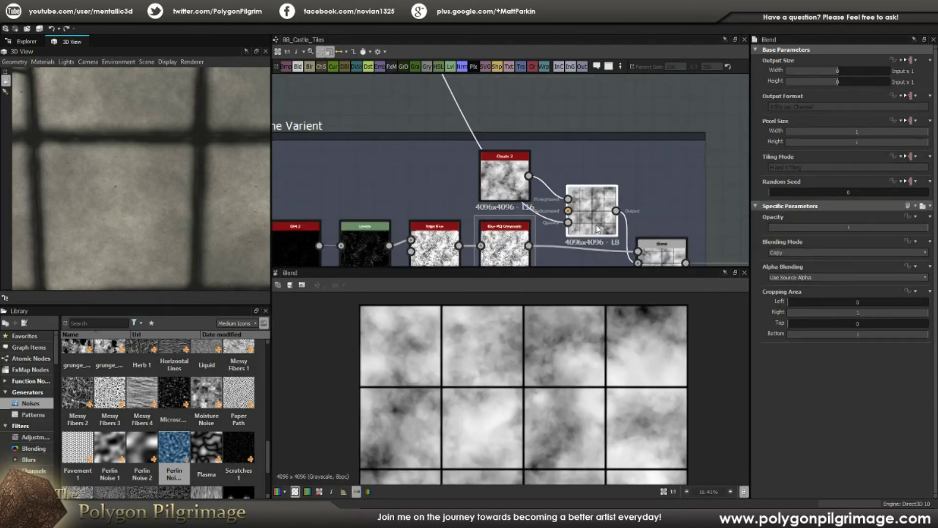
{"action": "middle_click_drag", "start_coordinate": [476, 109], "coordinate": [479, 139]}
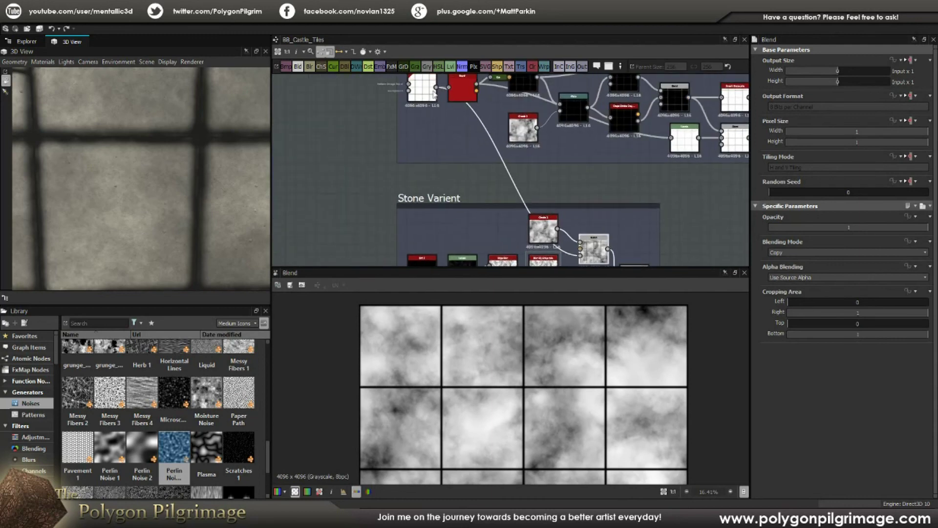
{"action": "scroll", "coordinate": [585, 219], "scroll_direction": "up", "scroll_amount": 4}
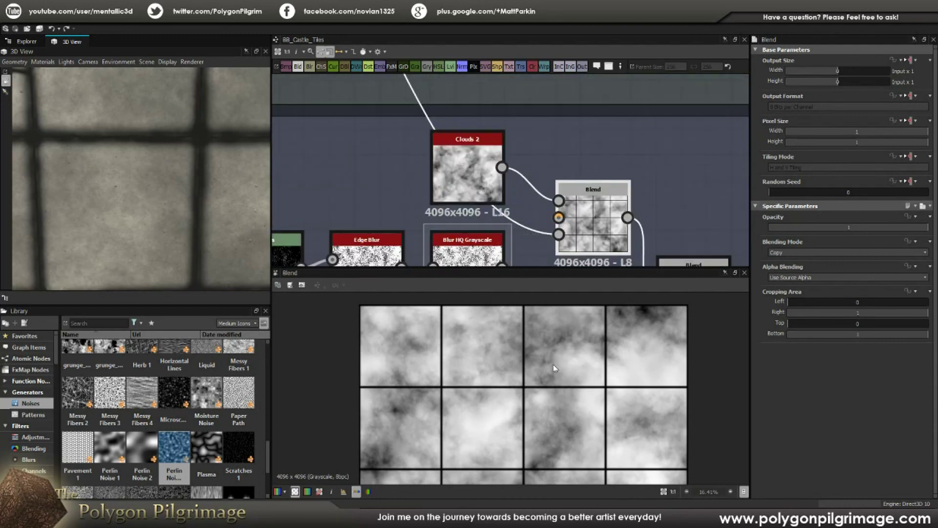
{"action": "scroll", "coordinate": [508, 339], "scroll_direction": "up", "scroll_amount": 2}
{"action": "scroll", "coordinate": [511, 372], "scroll_direction": "down", "scroll_amount": 2}
{"action": "scroll", "coordinate": [459, 144], "scroll_direction": "down", "scroll_amount": 3}
{"action": "middle_click_drag", "start_coordinate": [443, 104], "coordinate": [460, 213]}
{"action": "scroll", "coordinate": [466, 152], "scroll_direction": "down", "scroll_amount": 1}
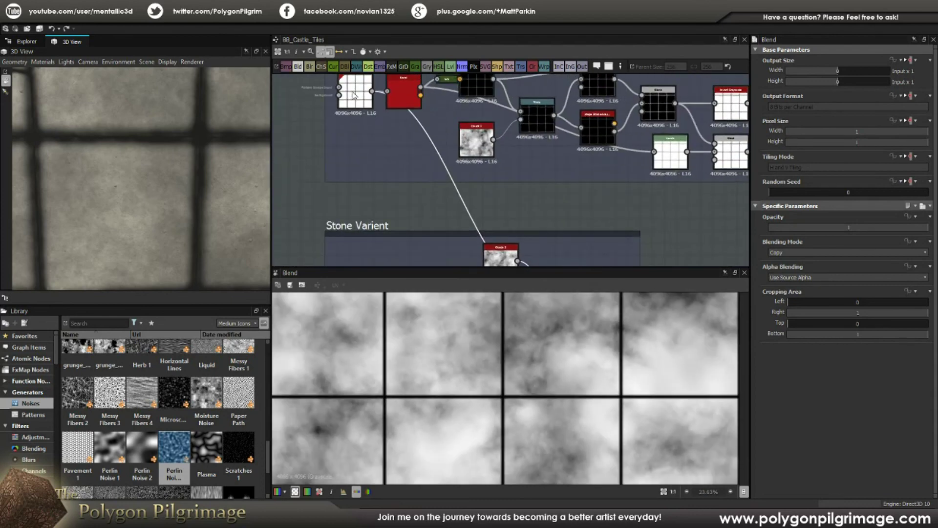
- Follow the opacity link between the Brick Pattern and Stone Varient frames, then compare the Clouds 2 node with its Blend
{"action": "middle_click_drag", "start_coordinate": [527, 257], "coordinate": [486, 175]}
{"action": "scroll", "coordinate": [508, 202], "scroll_direction": "up", "scroll_amount": 2}
{"action": "scroll", "coordinate": [481, 193], "scroll_direction": "down", "scroll_amount": 3}
{"action": "middle_click_drag", "start_coordinate": [390, 138], "coordinate": [426, 210]}
{"action": "middle_click_drag", "start_coordinate": [473, 187], "coordinate": [447, 135]}
{"action": "scroll", "coordinate": [508, 213], "scroll_direction": "up", "scroll_amount": 3}
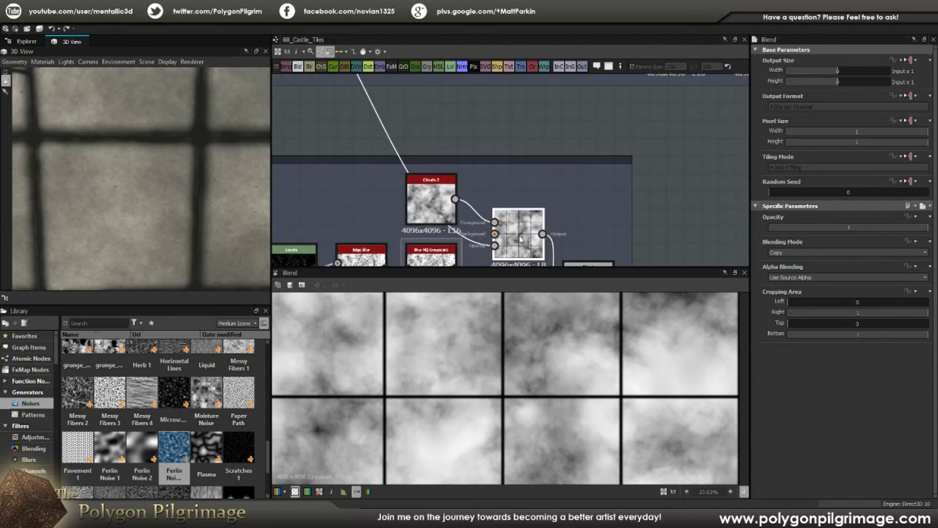
{"action": "middle_click_drag", "start_coordinate": [522, 239], "coordinate": [512, 207]}
{"action": "double_click", "coordinate": [423, 169]}
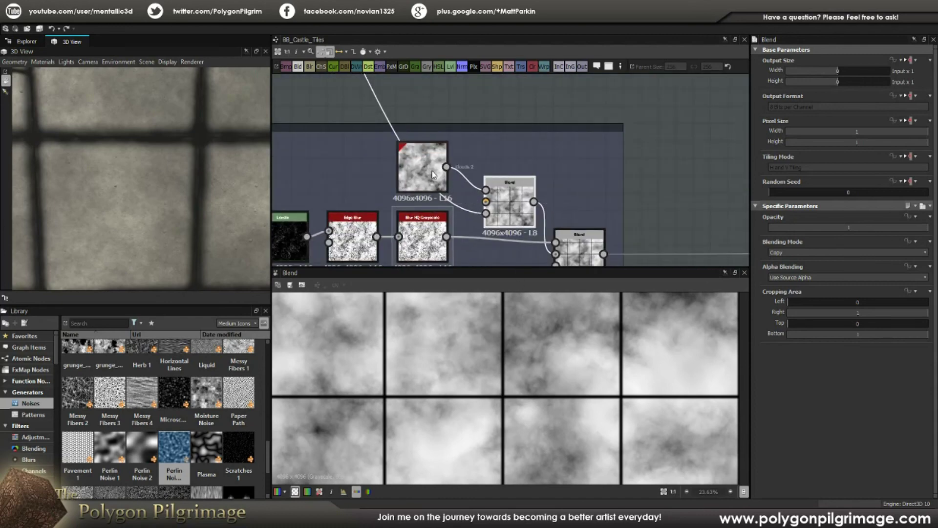
{"action": "double_click", "coordinate": [520, 204]}
- Preview the last Blend node in the Stone Varient frame and review its opacity and blending mode
{"action": "middle_click_drag", "start_coordinate": [514, 251], "coordinate": [490, 180]}
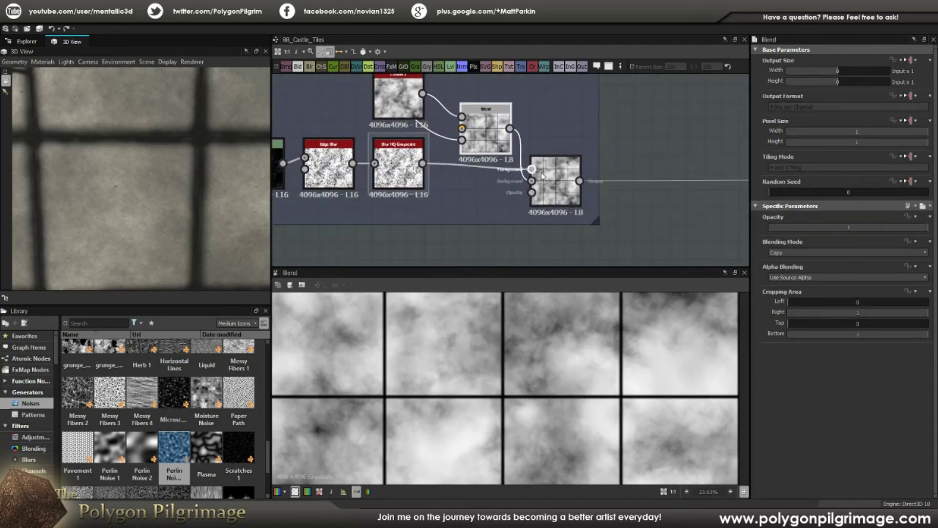
{"action": "double_click", "coordinate": [531, 192]}
{"action": "scroll", "coordinate": [587, 396], "scroll_direction": "up", "scroll_amount": 5}
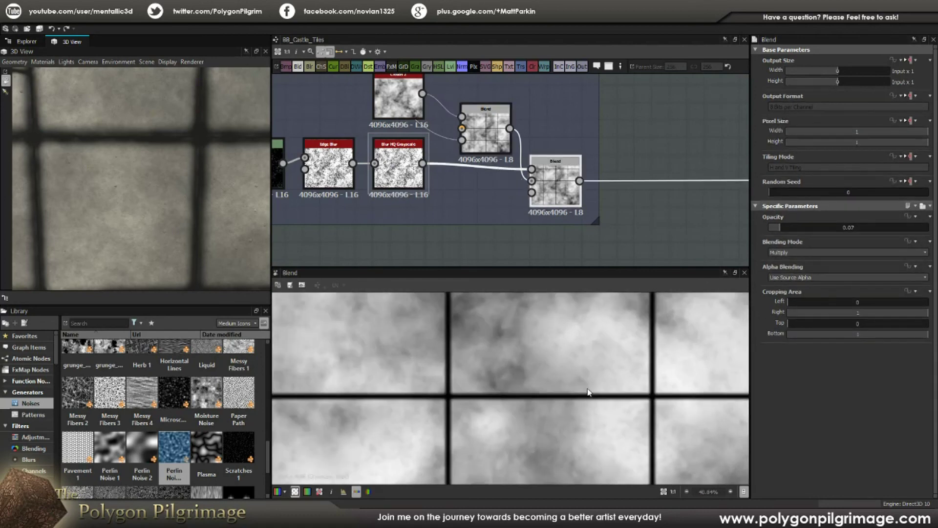
- Compare the outputs of the Clouds 2 Blend and the last Blend, examining the tile surfaces up close
{"action": "double_click", "coordinate": [484, 129]}
{"action": "double_click", "coordinate": [550, 177]}
{"action": "middle_click_drag", "start_coordinate": [550, 175], "coordinate": [605, 184]}
{"action": "scroll", "coordinate": [615, 381], "scroll_direction": "up", "scroll_amount": 1}
{"action": "scroll", "coordinate": [615, 382], "scroll_direction": "down", "scroll_amount": 4}
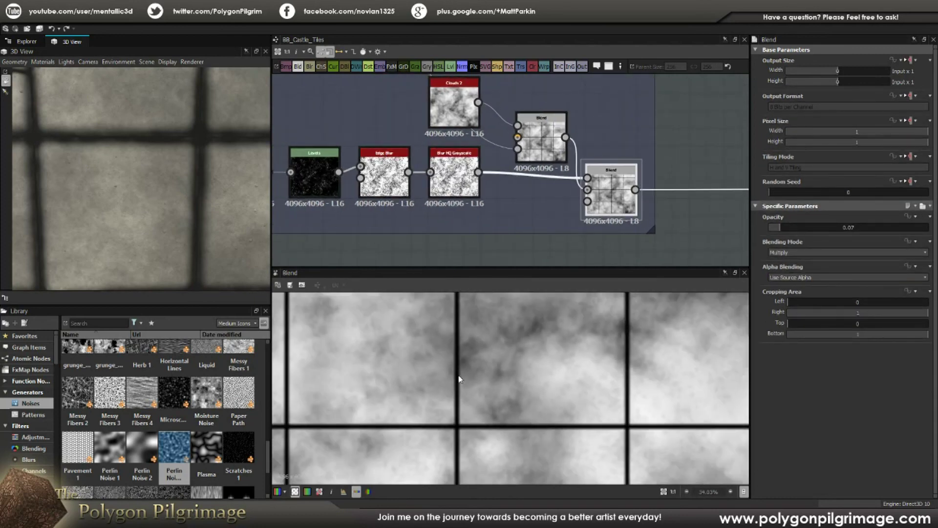
{"action": "scroll", "coordinate": [541, 371], "scroll_direction": "up", "scroll_amount": 1}
{"action": "middle_click_drag", "start_coordinate": [585, 384], "coordinate": [498, 375]}
{"action": "middle_click_drag", "start_coordinate": [650, 302], "coordinate": [547, 397]}
- Follow the last Stone Varient Blend's output downstream and locate the Micro Pitting frame
{"action": "scroll", "coordinate": [601, 146], "scroll_direction": "down", "scroll_amount": 4}
{"action": "scroll", "coordinate": [559, 177], "scroll_direction": "down", "scroll_amount": 3}
{"action": "middle_click_drag", "start_coordinate": [711, 143], "coordinate": [465, 171]}
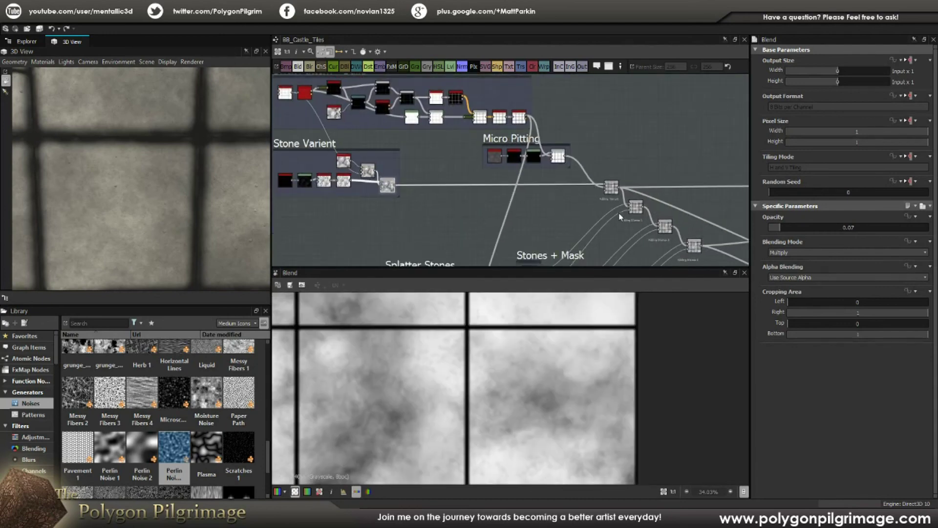
{"action": "scroll", "coordinate": [621, 216], "scroll_direction": "up", "scroll_amount": 5}
{"action": "scroll", "coordinate": [602, 179], "scroll_direction": "down", "scroll_amount": 3}
{"action": "scroll", "coordinate": [523, 216], "scroll_direction": "down", "scroll_amount": 2}
{"action": "middle_click_drag", "start_coordinate": [522, 217], "coordinate": [534, 228]}
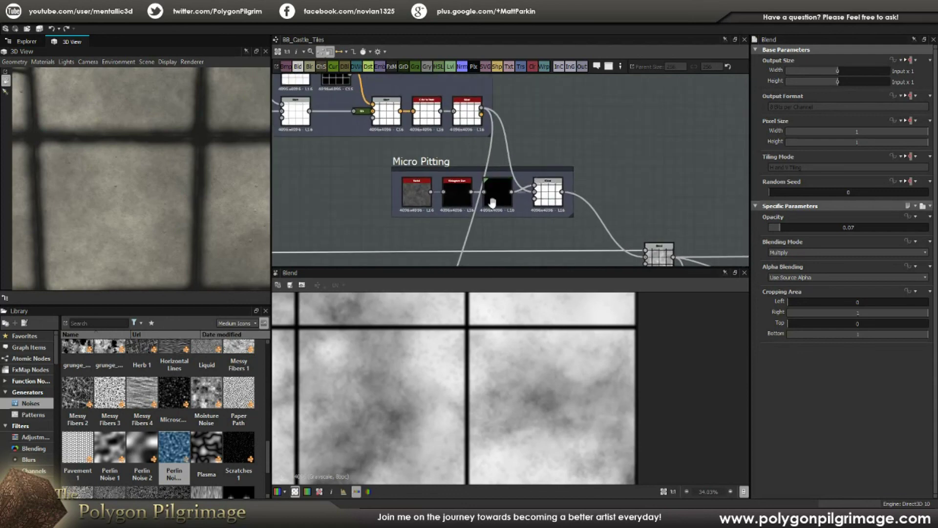
{"action": "scroll", "coordinate": [420, 186], "scroll_direction": "up", "scroll_amount": 2}
- Inspect the fine pitting on the stone surface up close in the 3D preview
{"action": "left_click_drag", "start_coordinate": [264, 215], "coordinate": [222, 163]}
{"action": "scroll", "coordinate": [209, 175], "scroll_direction": "up", "scroll_amount": 2}
{"action": "scroll", "coordinate": [202, 180], "scroll_direction": "up", "scroll_amount": 3}
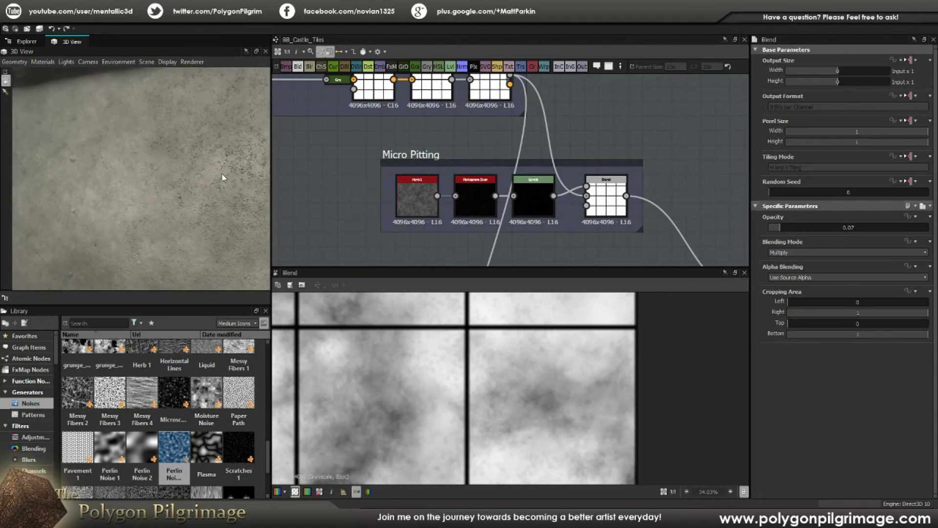
{"action": "scroll", "coordinate": [218, 181], "scroll_direction": "down", "scroll_amount": 3}
- Preview the Herb 1 noise node at the start of the Micro Pitting frame and examine its texture
{"action": "scroll", "coordinate": [165, 193], "scroll_direction": "up", "scroll_amount": 2}
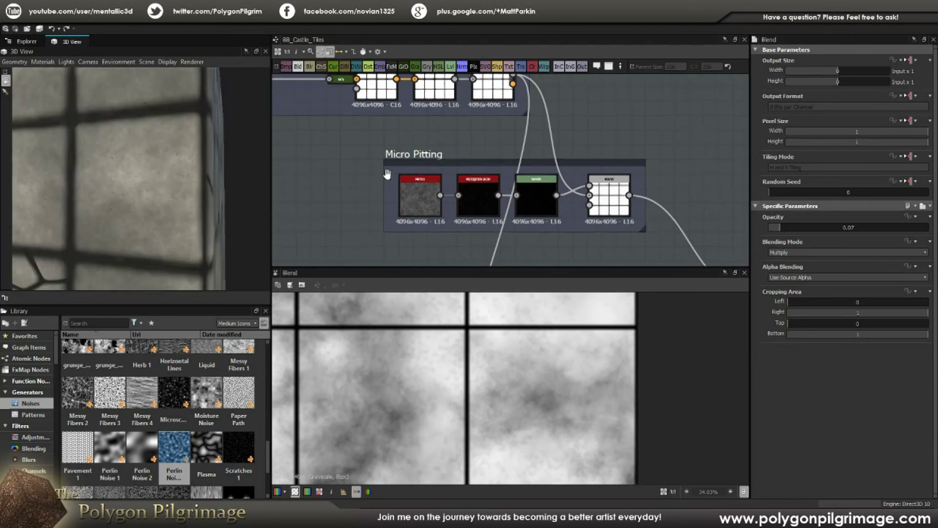
{"action": "scroll", "coordinate": [410, 192], "scroll_direction": "up", "scroll_amount": 2}
{"action": "double_click", "coordinate": [430, 187]}
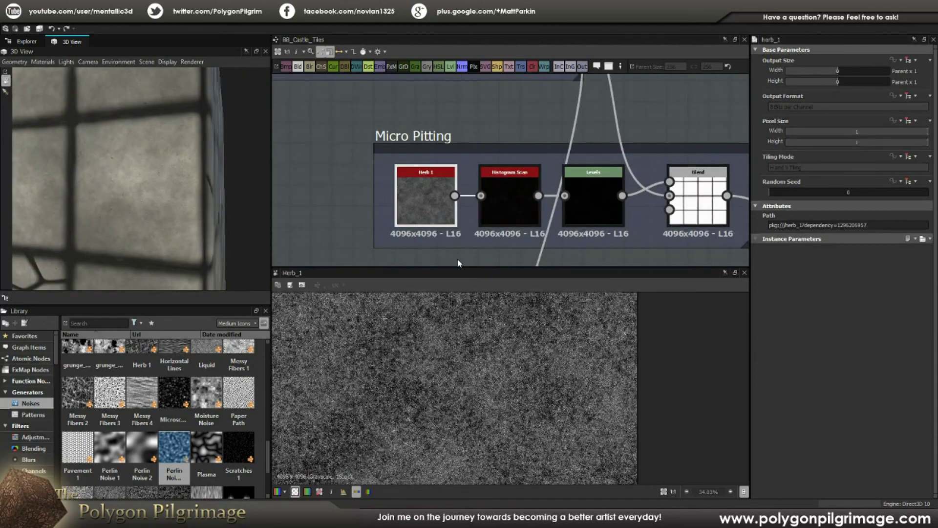
{"action": "scroll", "coordinate": [485, 355], "scroll_direction": "down", "scroll_amount": 2}
{"action": "scroll", "coordinate": [499, 348], "scroll_direction": "up", "scroll_amount": 1}
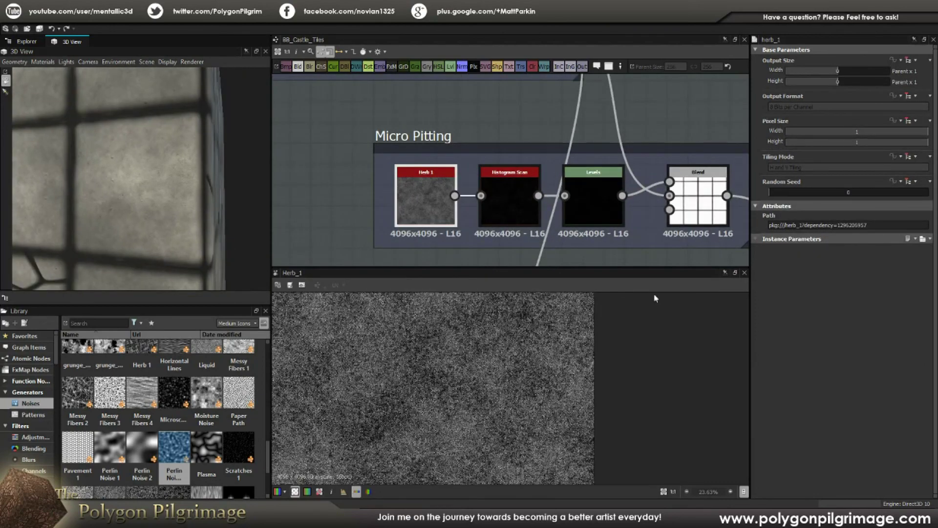
- Preview the Micro Pitting Histogram Scan and compare its output with the Herb 1 noise feeding it
{"action": "scroll", "coordinate": [472, 339], "scroll_direction": "down", "scroll_amount": 2}
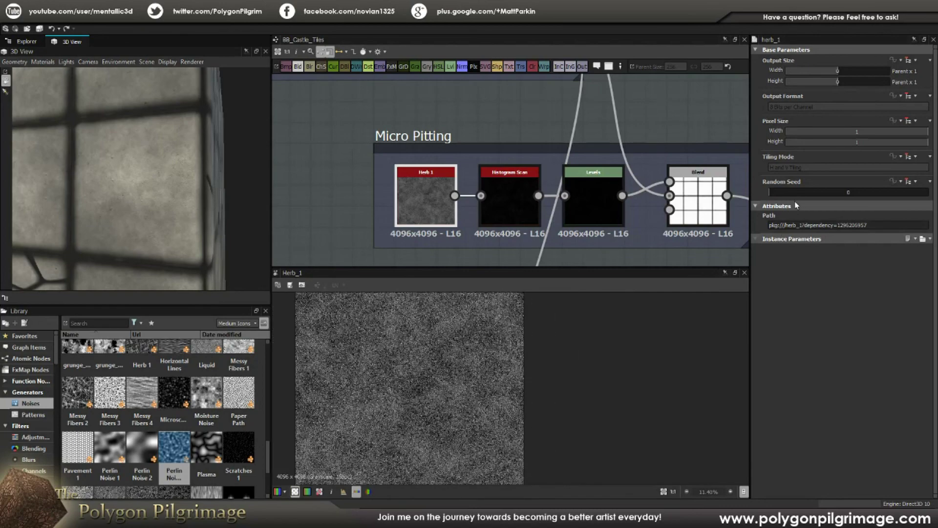
{"action": "left_click", "coordinate": [511, 207]}
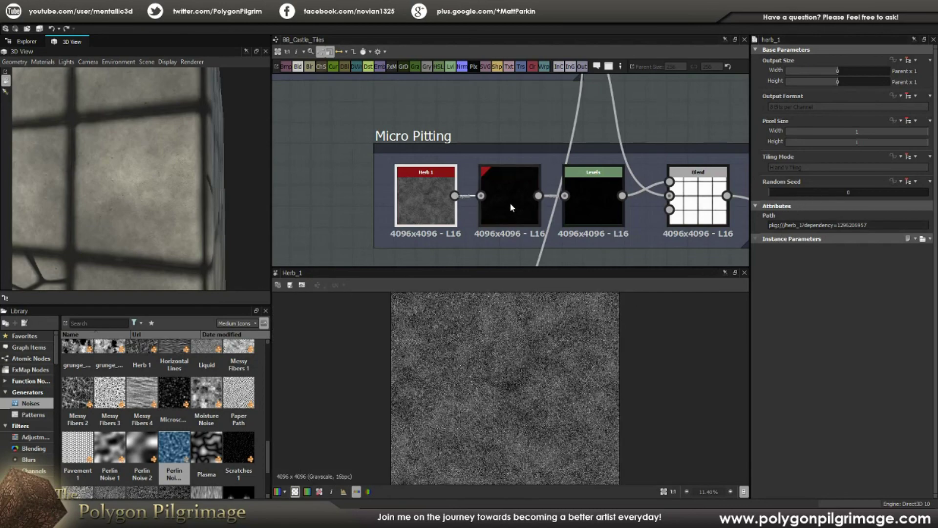
{"action": "double_click", "coordinate": [509, 202]}
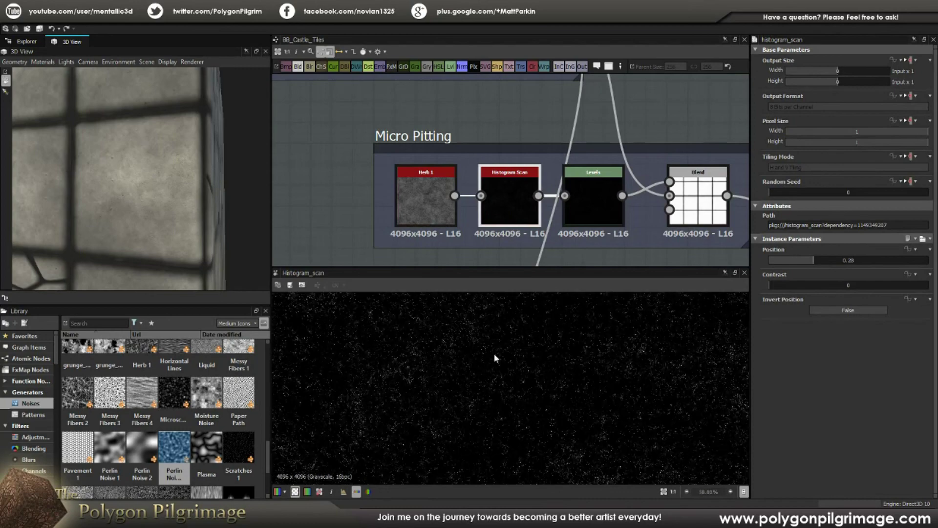
{"action": "scroll", "coordinate": [495, 358], "scroll_direction": "up", "scroll_amount": 2}
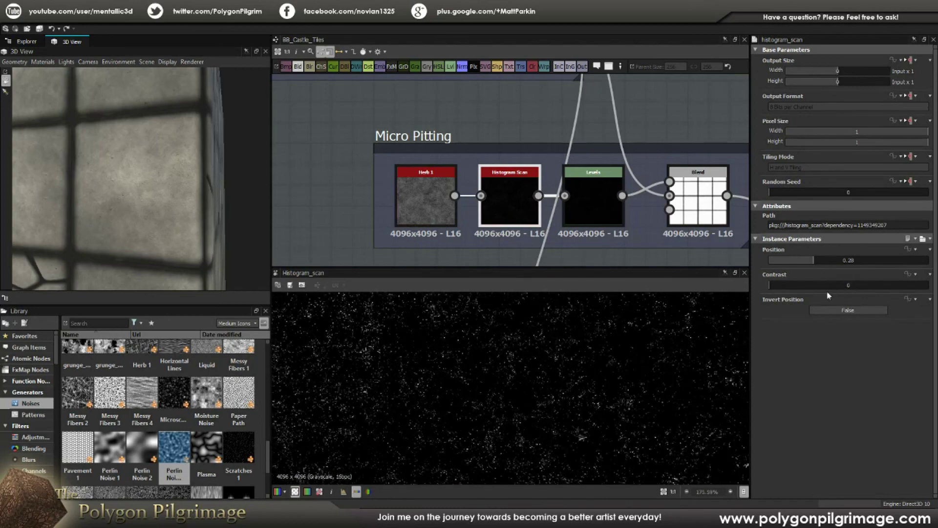
{"action": "double_click", "coordinate": [434, 228]}
{"action": "double_click", "coordinate": [492, 219]}
- Preview the Micro Pitting Levels node and examine its speckle pattern both up close and as a whole
{"action": "double_click", "coordinate": [588, 204]}
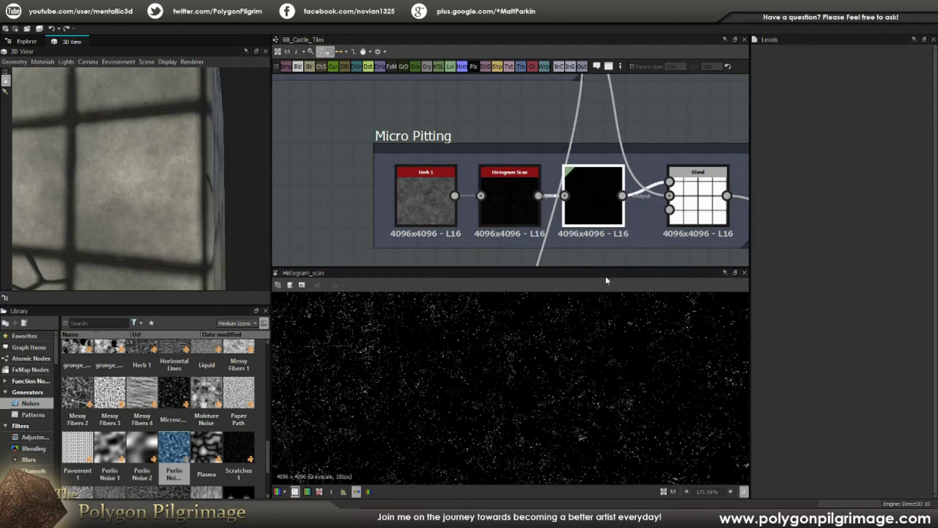
{"action": "scroll", "coordinate": [570, 337], "scroll_direction": "up", "scroll_amount": 1}
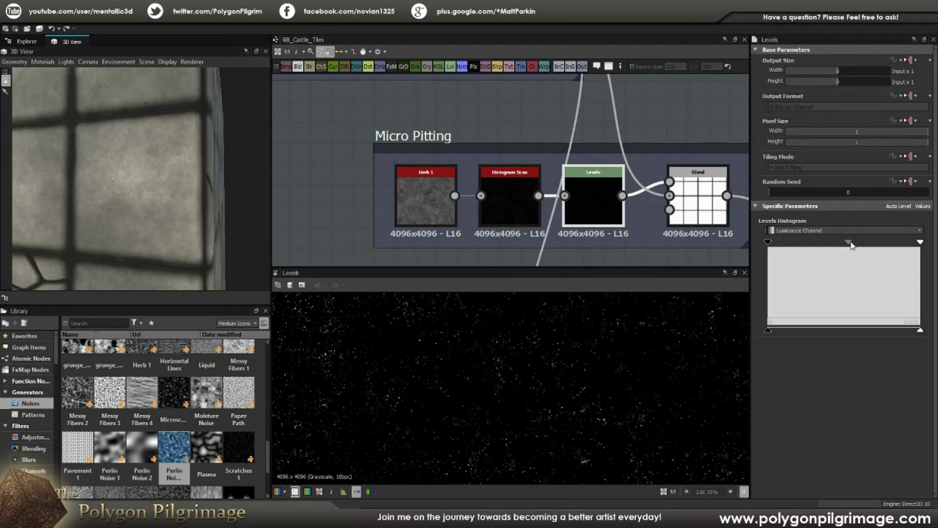
{"action": "scroll", "coordinate": [534, 358], "scroll_direction": "up", "scroll_amount": 2}
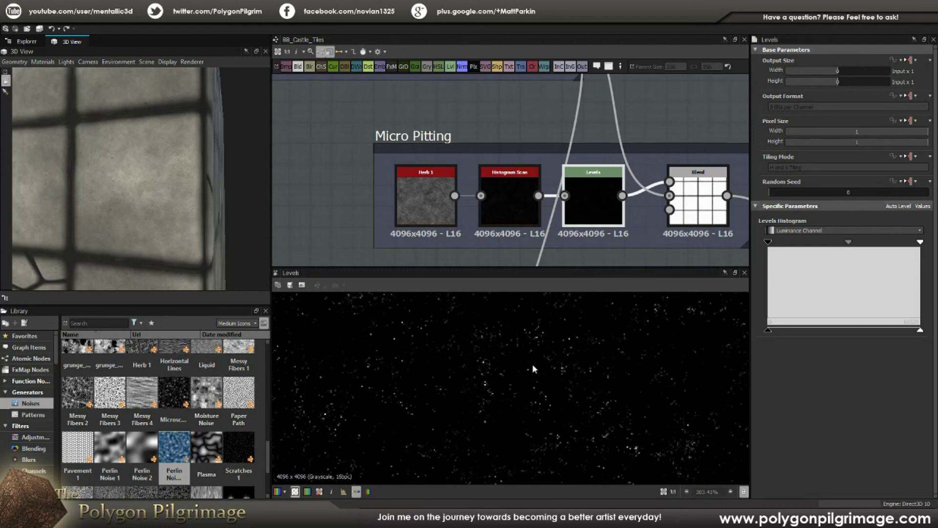
{"action": "scroll", "coordinate": [621, 371], "scroll_direction": "down", "scroll_amount": 8}
{"action": "scroll", "coordinate": [495, 372], "scroll_direction": "up", "scroll_amount": 2}
{"action": "scroll", "coordinate": [559, 361], "scroll_direction": "up", "scroll_amount": 7}
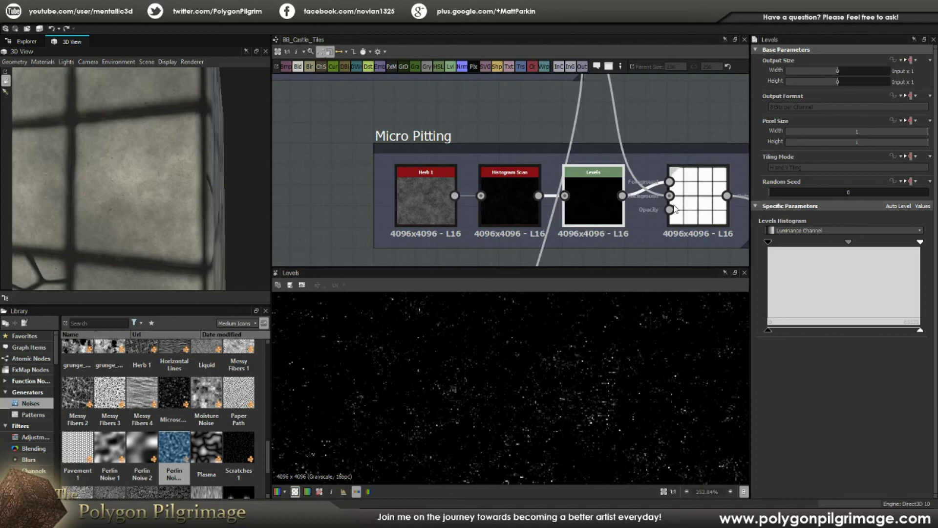
- Preview the Micro Pitting Blend node and examine the fine pits it subtracts from the tile surfaces
{"action": "middle_click_drag", "start_coordinate": [681, 207], "coordinate": [556, 208]}
{"action": "scroll", "coordinate": [553, 209], "scroll_direction": "down", "scroll_amount": 1}
{"action": "double_click", "coordinate": [561, 207]}
{"action": "scroll", "coordinate": [563, 349], "scroll_direction": "down", "scroll_amount": 10}
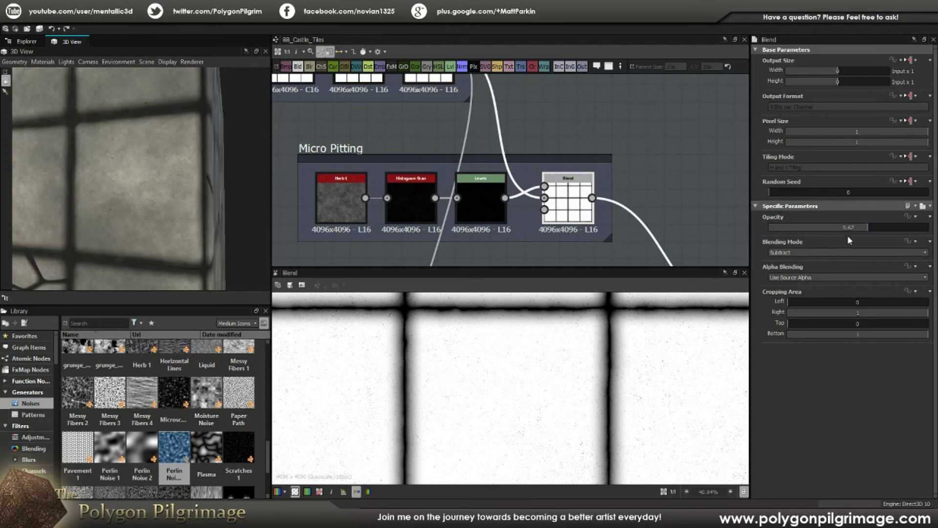
{"action": "scroll", "coordinate": [548, 361], "scroll_direction": "up", "scroll_amount": 4}
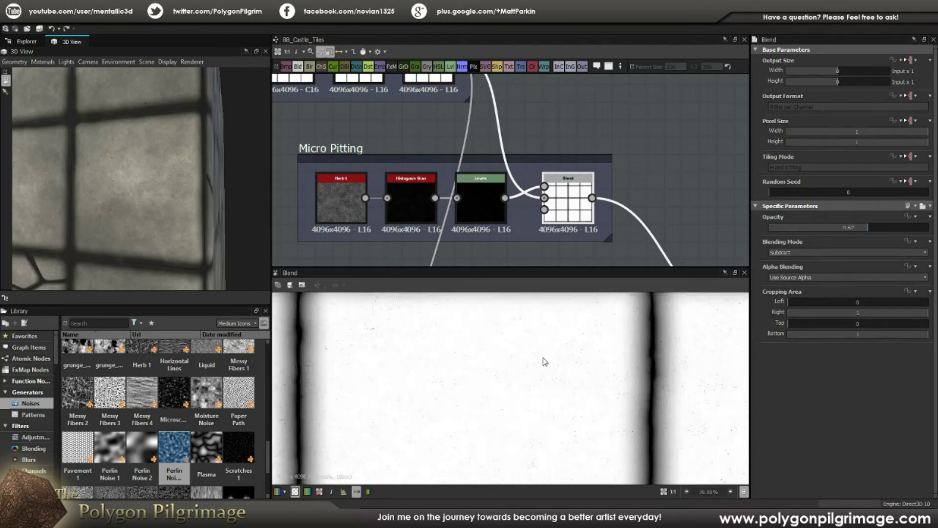
- Compare the output of the Bevel node above Micro Pitting with the Micro Pitting Blend, examining several tiles up close
{"action": "middle_click_drag", "start_coordinate": [539, 191], "coordinate": [581, 227]}
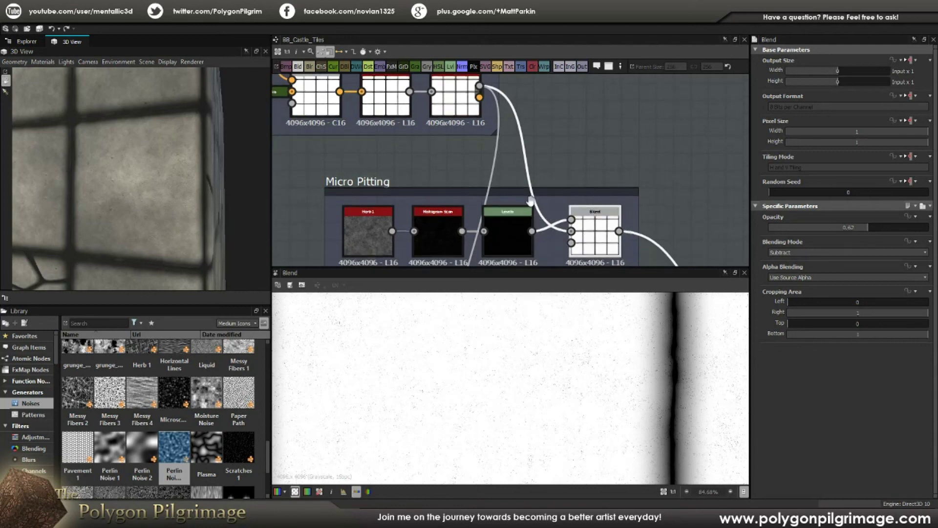
{"action": "middle_click_drag", "start_coordinate": [530, 204], "coordinate": [542, 226]}
{"action": "double_click", "coordinate": [482, 122]}
{"action": "left_click", "coordinate": [597, 244]}
{"action": "double_click", "coordinate": [598, 245]}
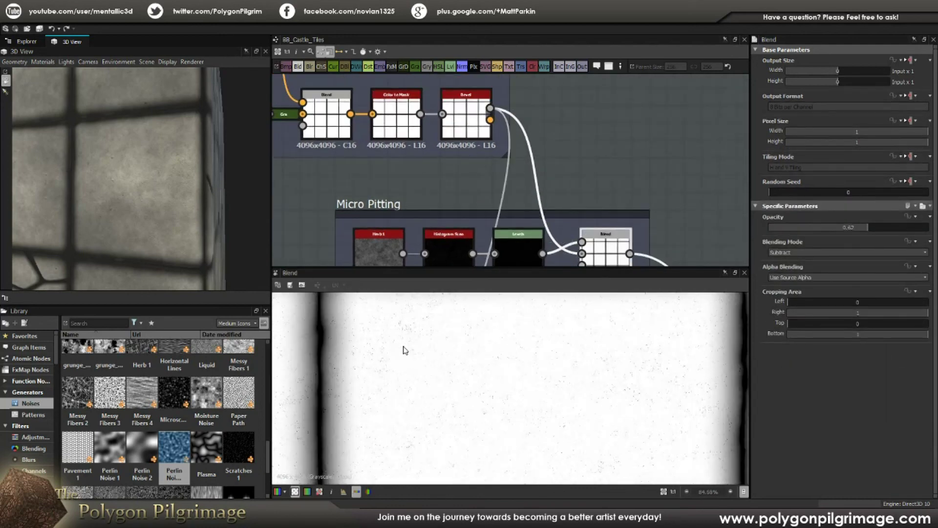
{"action": "middle_click_drag", "start_coordinate": [470, 375], "coordinate": [538, 383]}
{"action": "scroll", "coordinate": [488, 371], "scroll_direction": "down", "scroll_amount": 6}
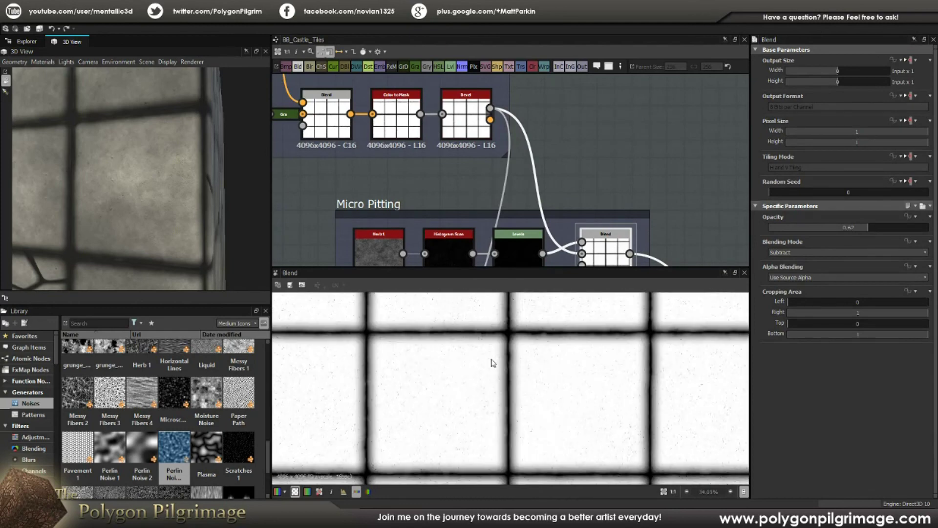
{"action": "scroll", "coordinate": [534, 384], "scroll_direction": "up", "scroll_amount": 5}
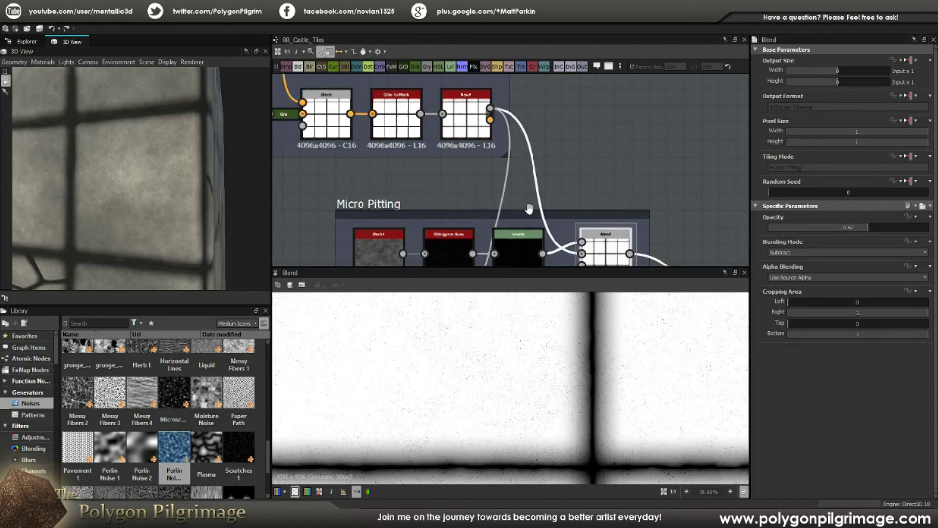
- Locate the Building Stones, Splatter Stones and Stones + Mask frames further along the graph
{"action": "scroll", "coordinate": [450, 166], "scroll_direction": "down", "scroll_amount": 6}
{"action": "middle_click_drag", "start_coordinate": [451, 168], "coordinate": [496, 151]}
{"action": "middle_click_drag", "start_coordinate": [525, 209], "coordinate": [518, 181]}
{"action": "scroll", "coordinate": [539, 156], "scroll_direction": "down", "scroll_amount": 2}
{"action": "middle_click_drag", "start_coordinate": [490, 217], "coordinate": [564, 162]}
- Inspect the tile surfaces, cracks and block corner up close in the 3D preview
{"action": "left_click_drag", "start_coordinate": [244, 194], "coordinate": [230, 207]}
{"action": "scroll", "coordinate": [185, 179], "scroll_direction": "up", "scroll_amount": 2}
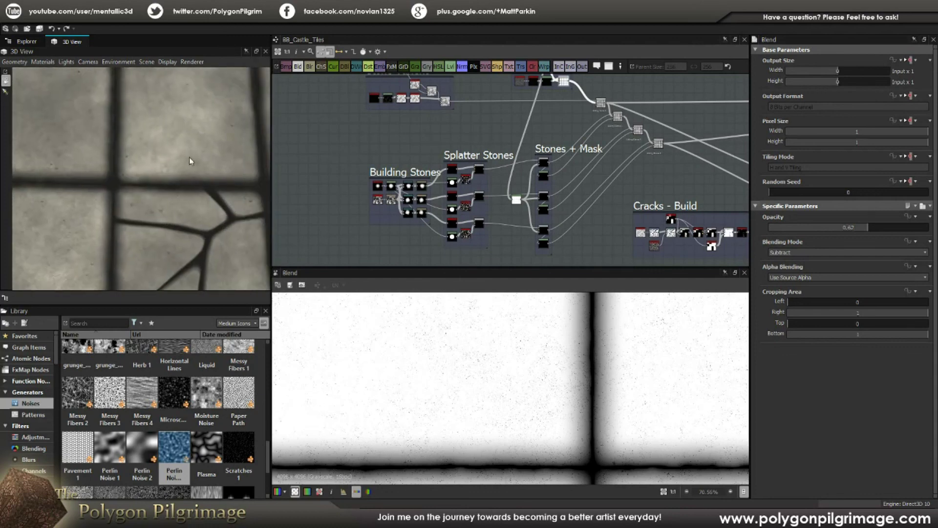
{"action": "scroll", "coordinate": [180, 177], "scroll_direction": "down", "scroll_amount": 4}
{"action": "left_click_drag", "start_coordinate": [197, 176], "coordinate": [167, 208]}
{"action": "scroll", "coordinate": [180, 207], "scroll_direction": "up", "scroll_amount": 3}
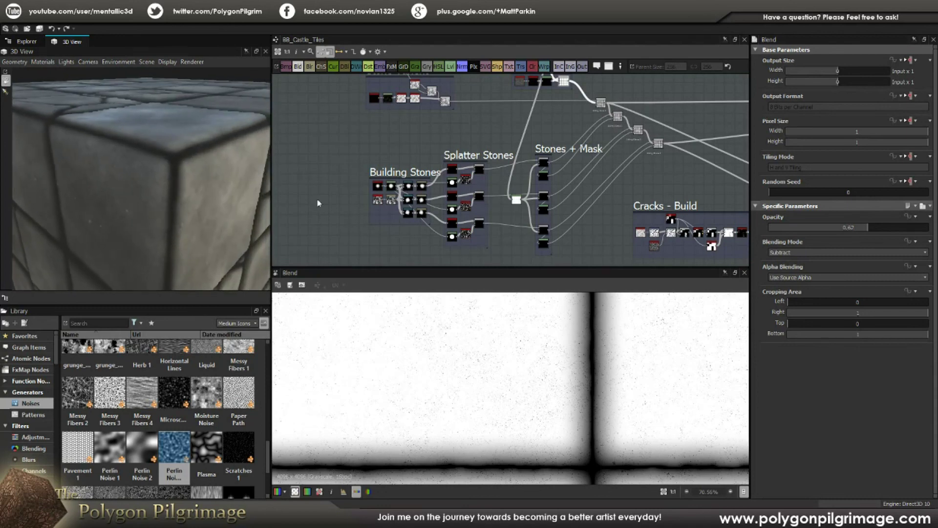
- Preview the Shape node at the start of the Building Stones frame and the Levels node that follows it
{"action": "scroll", "coordinate": [370, 203], "scroll_direction": "up", "scroll_amount": 6}
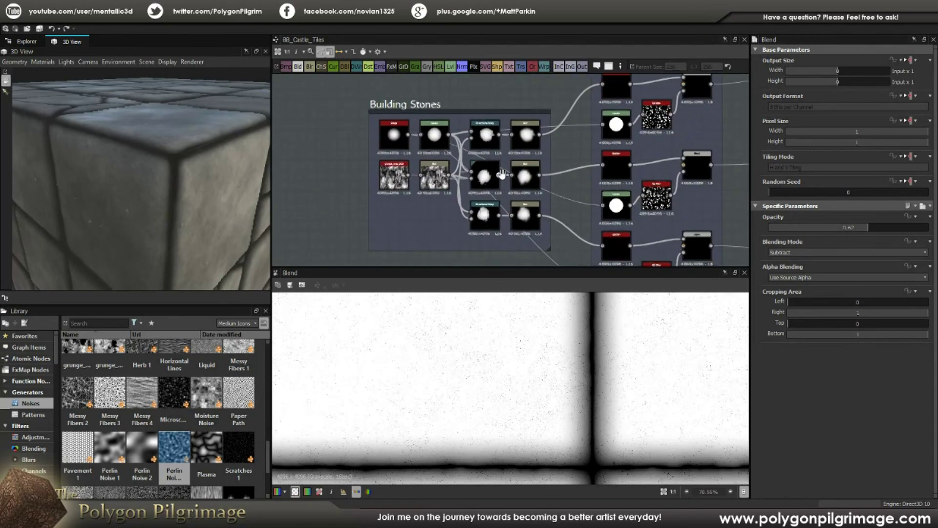
{"action": "scroll", "coordinate": [457, 156], "scroll_direction": "up", "scroll_amount": 3}
{"action": "double_click", "coordinate": [366, 125]}
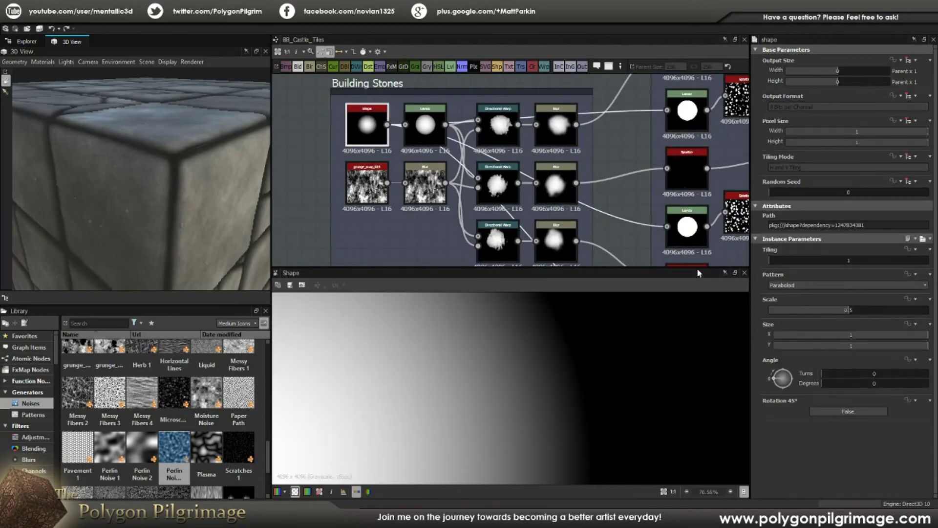
{"action": "scroll", "coordinate": [567, 342], "scroll_direction": "down", "scroll_amount": 5}
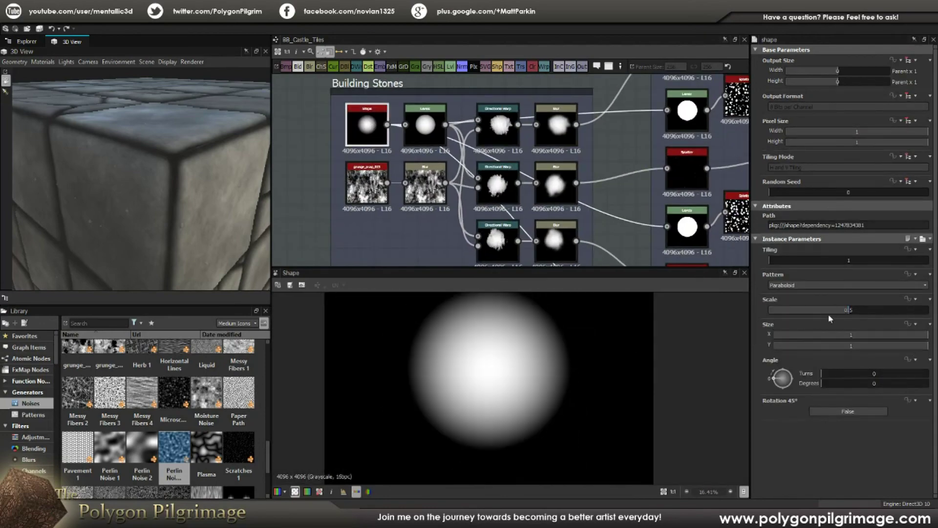
{"action": "scroll", "coordinate": [567, 350], "scroll_direction": "down", "scroll_amount": 3}
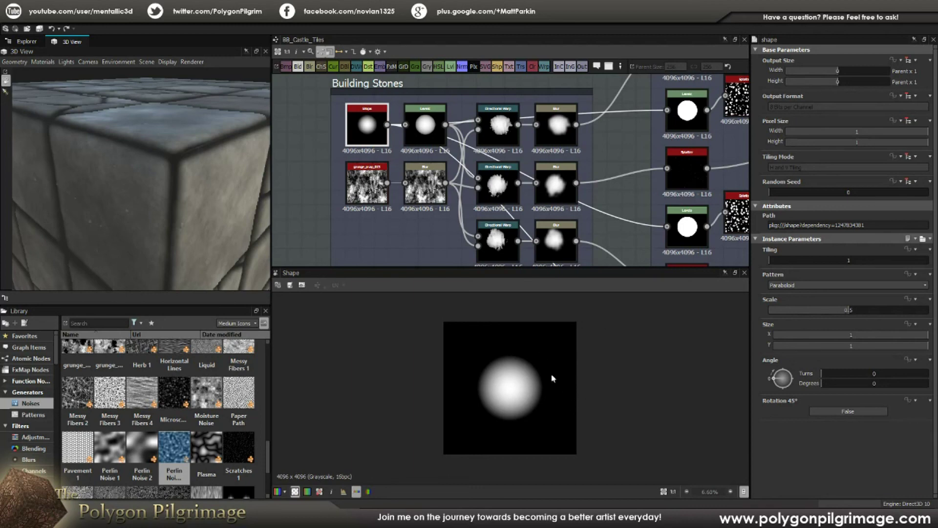
{"action": "middle_click_drag", "start_coordinate": [433, 184], "coordinate": [409, 215]}
{"action": "double_click", "coordinate": [399, 159]}
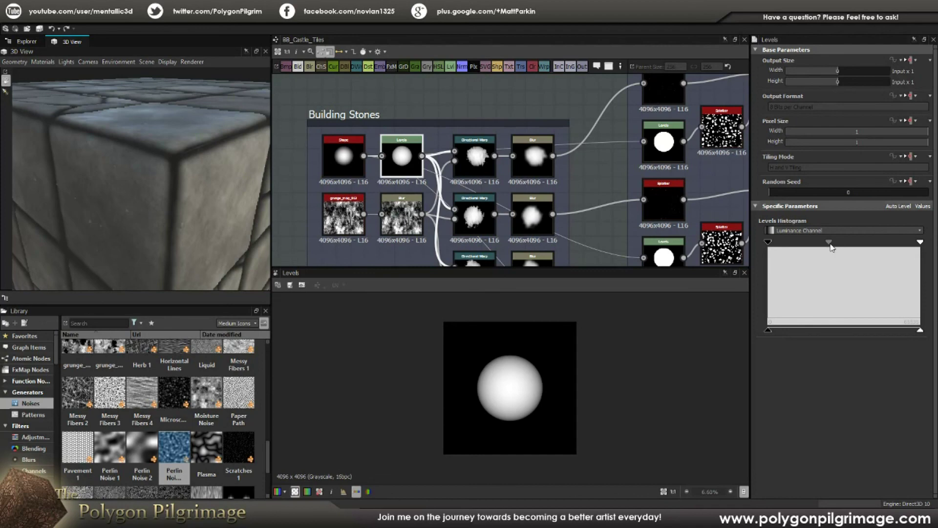
{"action": "scroll", "coordinate": [513, 383], "scroll_direction": "up", "scroll_amount": 4}
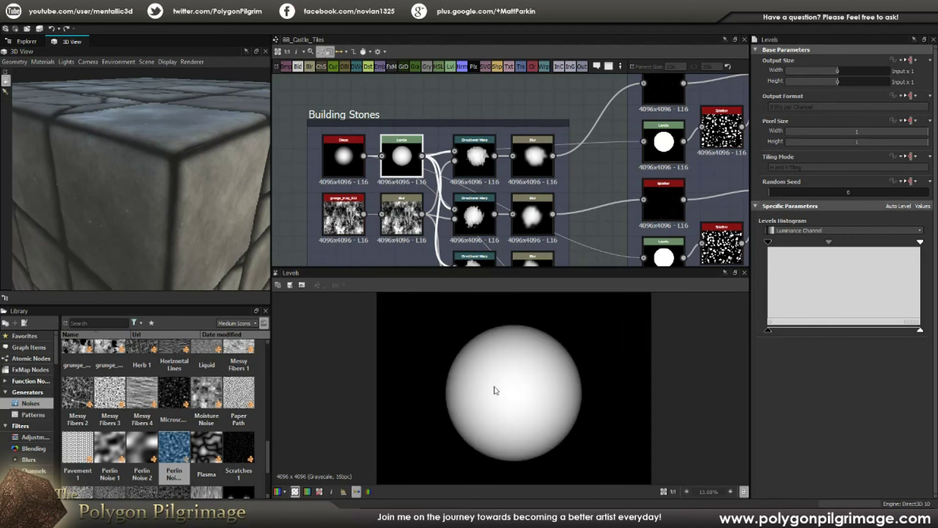
- Compare the outputs and settings of the three Directional Warp nodes in the Building Stones frame
{"action": "middle_click_drag", "start_coordinate": [450, 121], "coordinate": [457, 98]}
{"action": "double_click", "coordinate": [486, 145]}
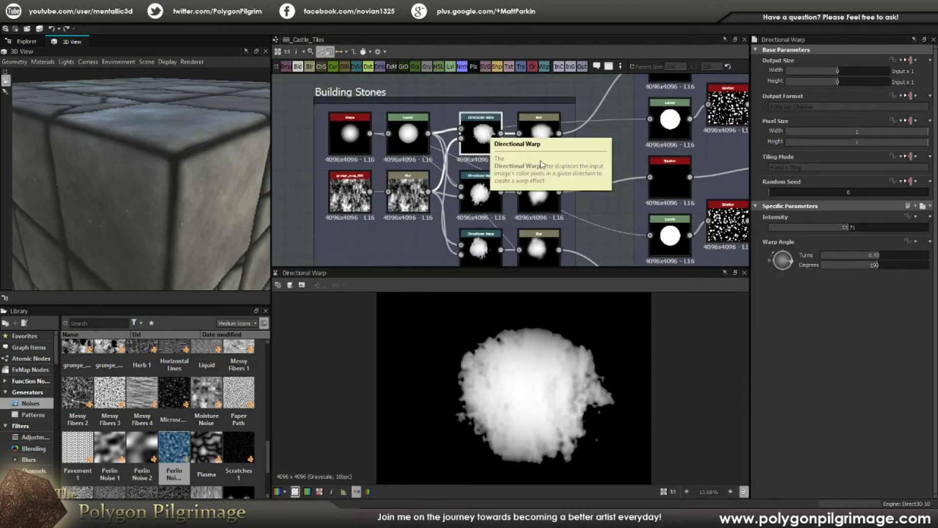
{"action": "double_click", "coordinate": [481, 193]}
{"action": "double_click", "coordinate": [478, 242]}
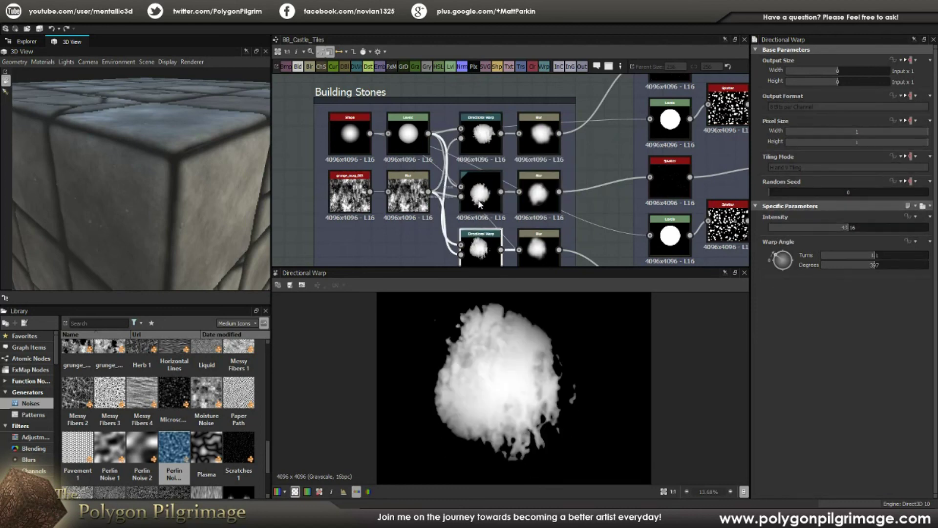
{"action": "double_click", "coordinate": [481, 201]}
{"action": "double_click", "coordinate": [494, 247]}
{"action": "double_click", "coordinate": [490, 149]}
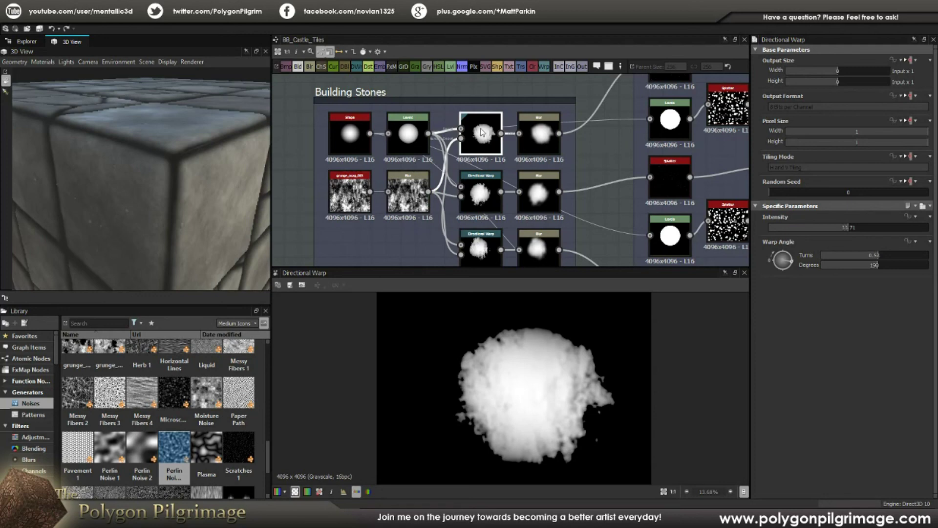
- Preview the grunge map node in the Building Stones frame and examine its texture and parameters
{"action": "double_click", "coordinate": [354, 192]}
{"action": "scroll", "coordinate": [604, 345], "scroll_direction": "down", "scroll_amount": 2}
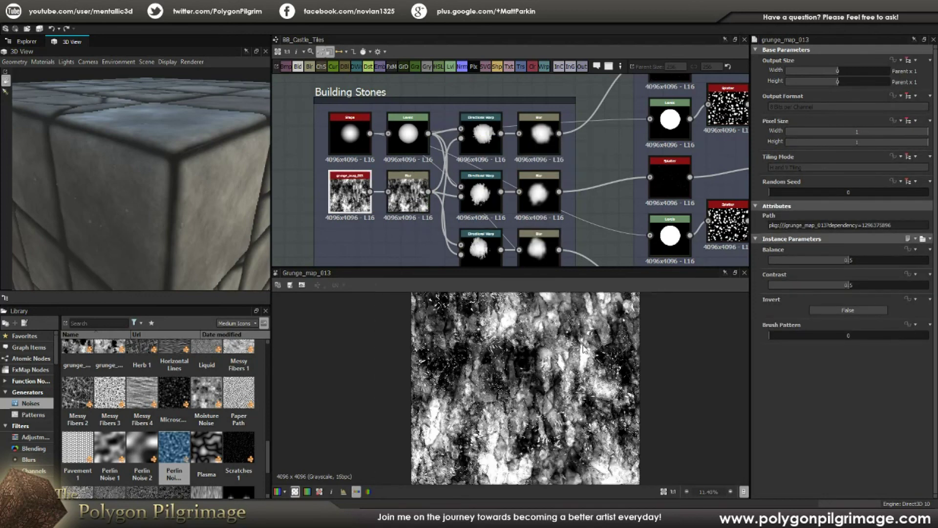
{"action": "scroll", "coordinate": [569, 357], "scroll_direction": "up", "scroll_amount": 1}
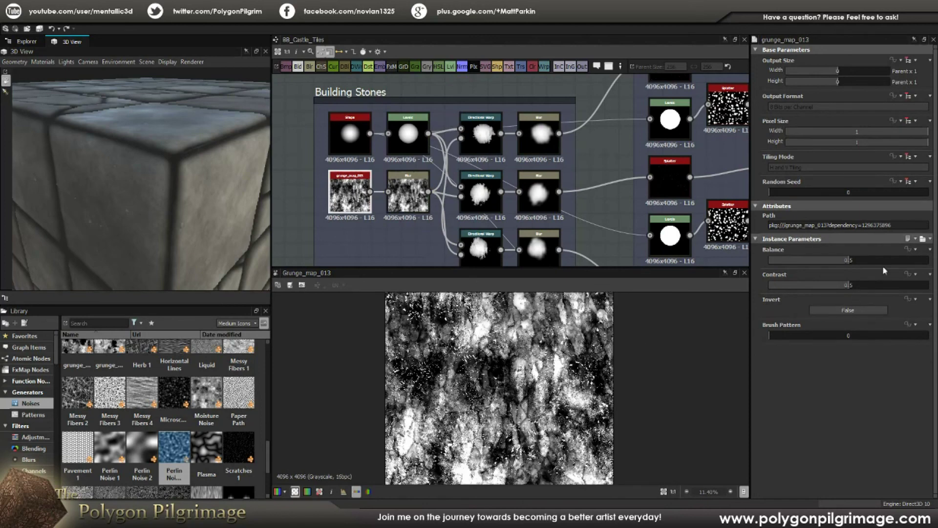
- Preview the Blur node after the grunge map and examine the softened texture at different magnifications
{"action": "double_click", "coordinate": [408, 192]}
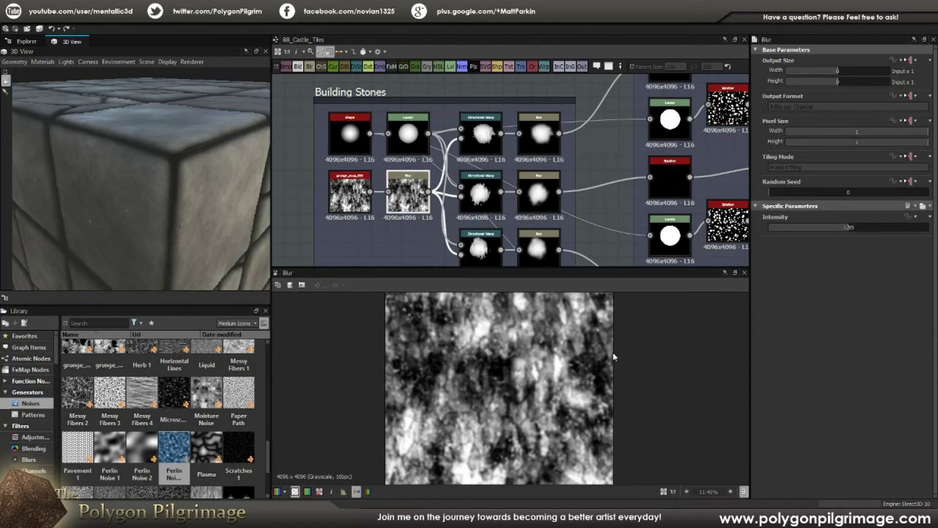
{"action": "scroll", "coordinate": [536, 365], "scroll_direction": "up", "scroll_amount": 2}
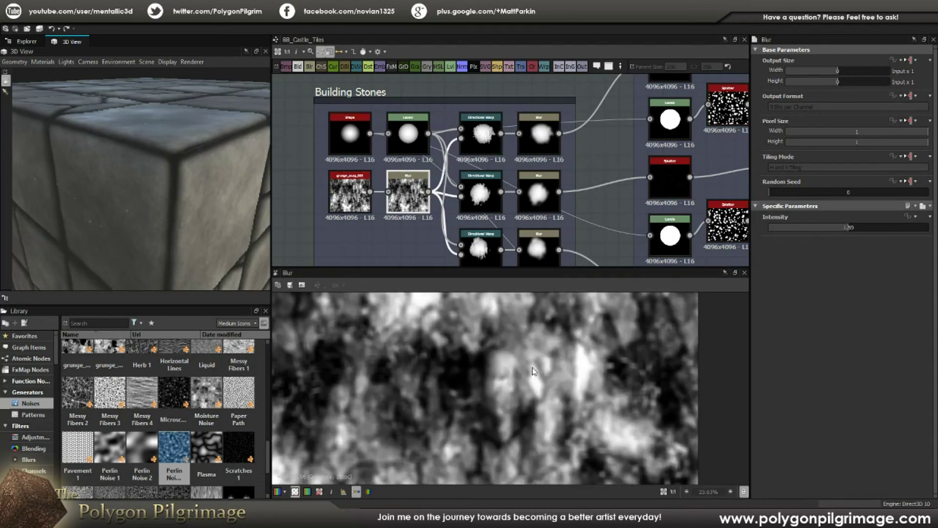
{"action": "scroll", "coordinate": [532, 366], "scroll_direction": "down", "scroll_amount": 2}
{"action": "scroll", "coordinate": [482, 341], "scroll_direction": "up", "scroll_amount": 2}
{"action": "scroll", "coordinate": [479, 362], "scroll_direction": "down", "scroll_amount": 3}
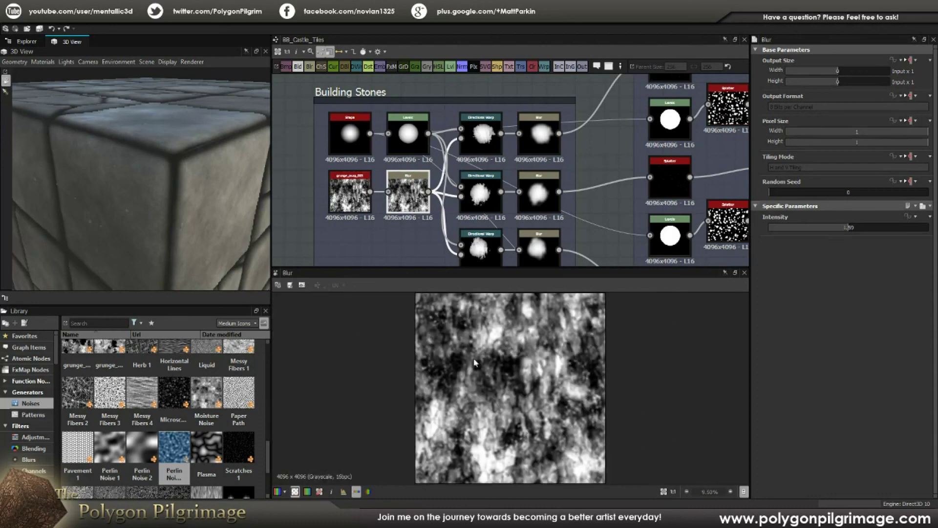
{"action": "scroll", "coordinate": [506, 370], "scroll_direction": "up", "scroll_amount": 3}
{"action": "scroll", "coordinate": [481, 406], "scroll_direction": "down", "scroll_amount": 2}
{"action": "scroll", "coordinate": [557, 384], "scroll_direction": "up", "scroll_amount": 1}
- Compare the first Directional Warp with the Blur that follows it, viewing the stone shape at reduced size
{"action": "double_click", "coordinate": [481, 131]}
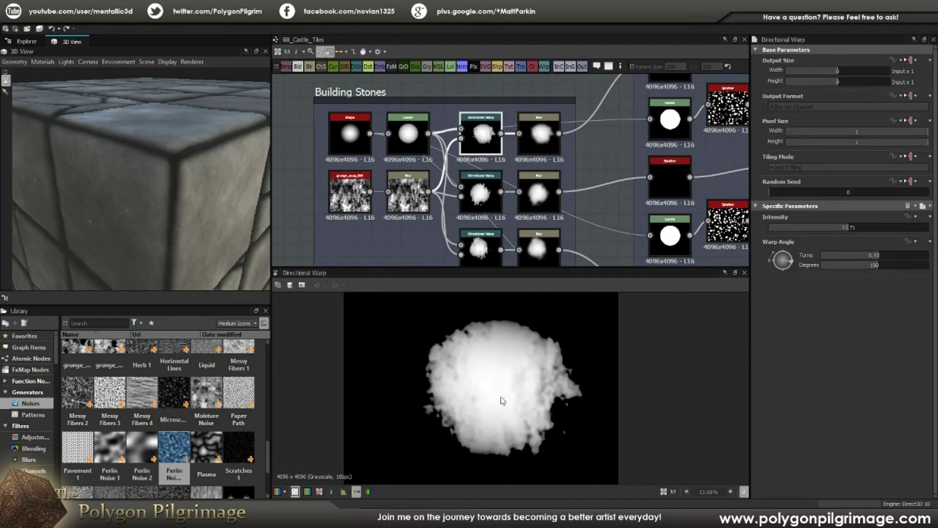
{"action": "scroll", "coordinate": [514, 396], "scroll_direction": "down", "scroll_amount": 3}
{"action": "double_click", "coordinate": [539, 133]}
{"action": "scroll", "coordinate": [546, 430], "scroll_direction": "down", "scroll_amount": 3}
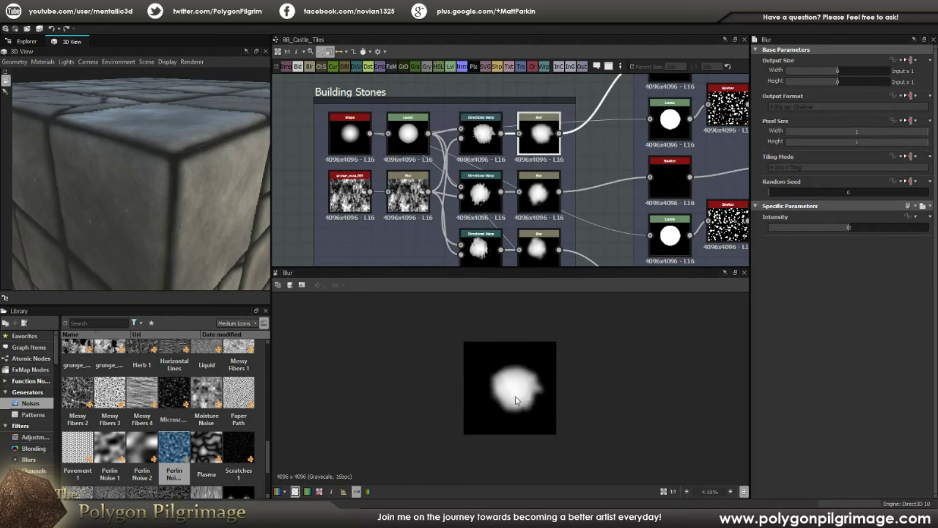
{"action": "scroll", "coordinate": [515, 397], "scroll_direction": "down", "scroll_amount": 4}
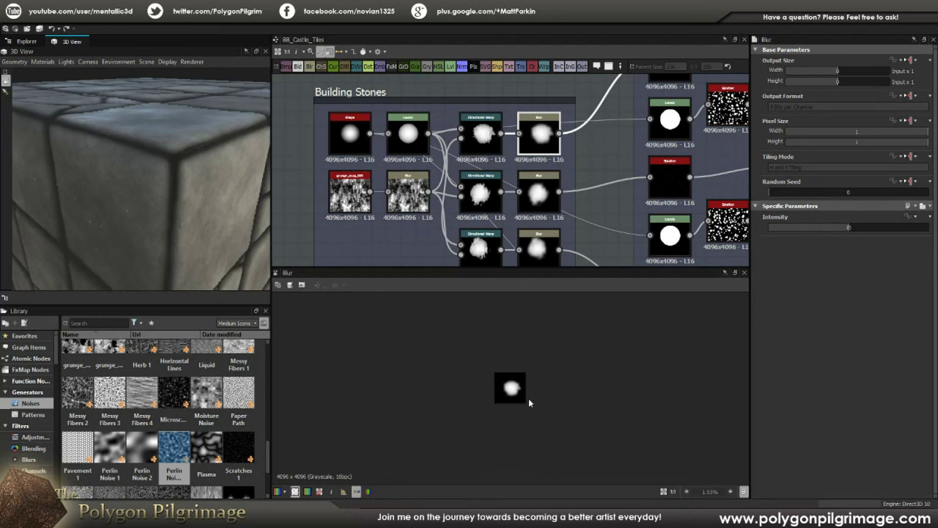
- Trace the second and third Directional Warp branches through the last Blur towards the Splatter Stones frame
{"action": "middle_click_drag", "start_coordinate": [492, 201], "coordinate": [480, 181]}
{"action": "left_click", "coordinate": [479, 175]}
{"action": "left_click", "coordinate": [467, 227]}
{"action": "left_click", "coordinate": [533, 242]}
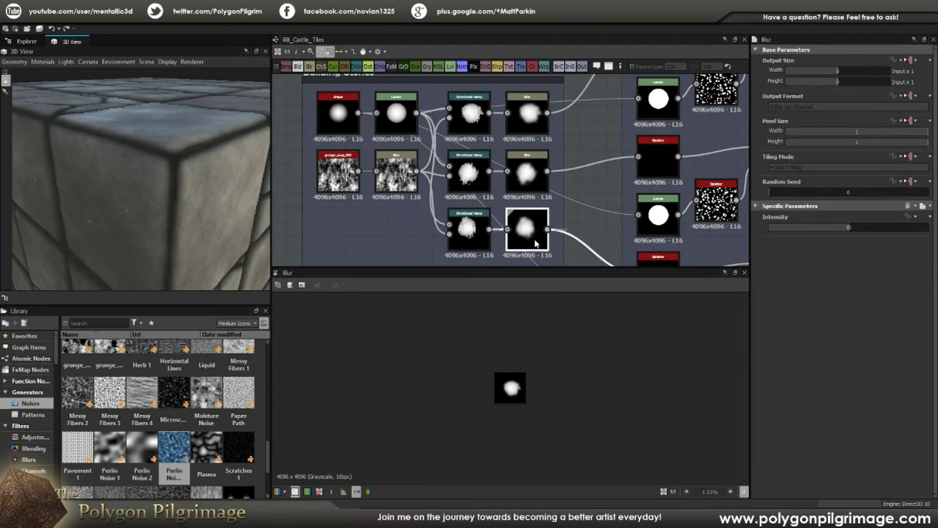
{"action": "scroll", "coordinate": [540, 219], "scroll_direction": "down", "scroll_amount": 5}
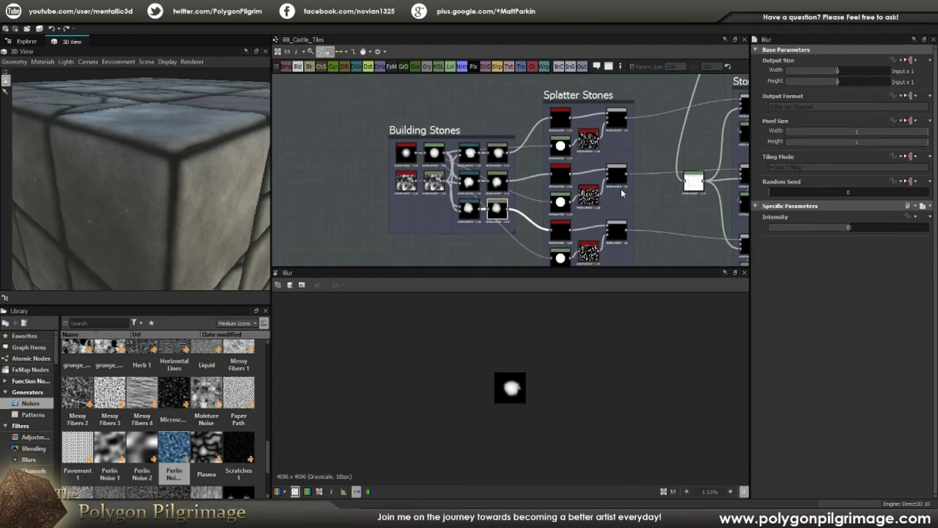
- Examine the Intensity and Warp Angle of the first and second Directional Warp nodes, with the second warp's shape enlarged
{"action": "scroll", "coordinate": [481, 159], "scroll_direction": "up", "scroll_amount": 5}
{"action": "left_click", "coordinate": [457, 144]}
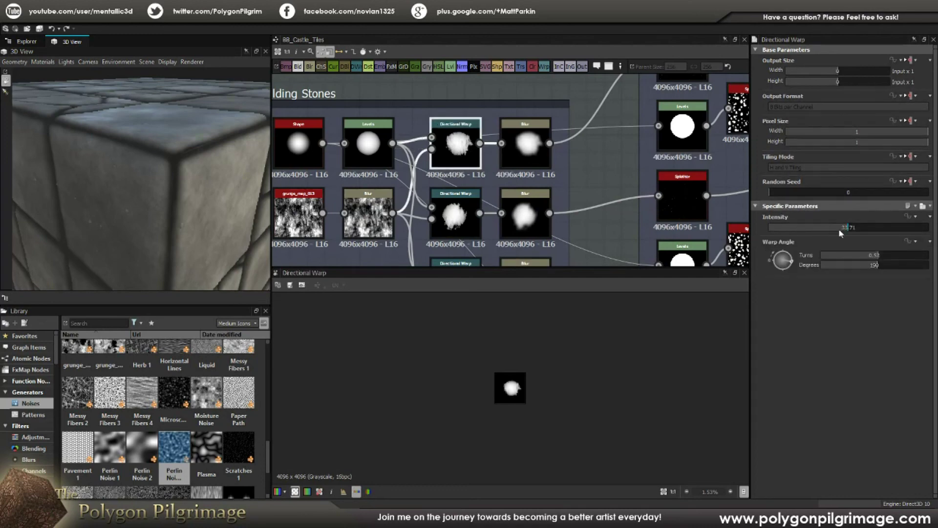
{"action": "middle_click_drag", "start_coordinate": [526, 219], "coordinate": [532, 163]}
{"action": "left_click", "coordinate": [462, 165]}
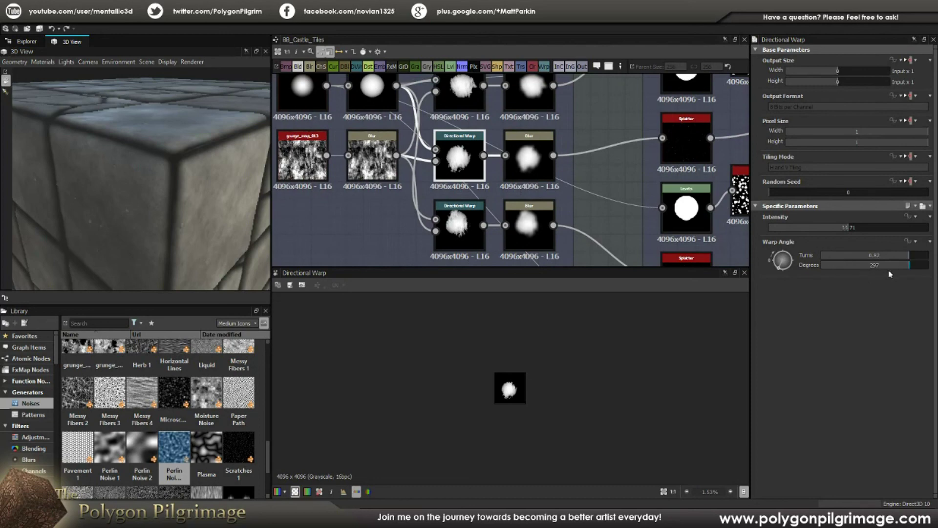
{"action": "scroll", "coordinate": [513, 386], "scroll_direction": "up", "scroll_amount": 5}
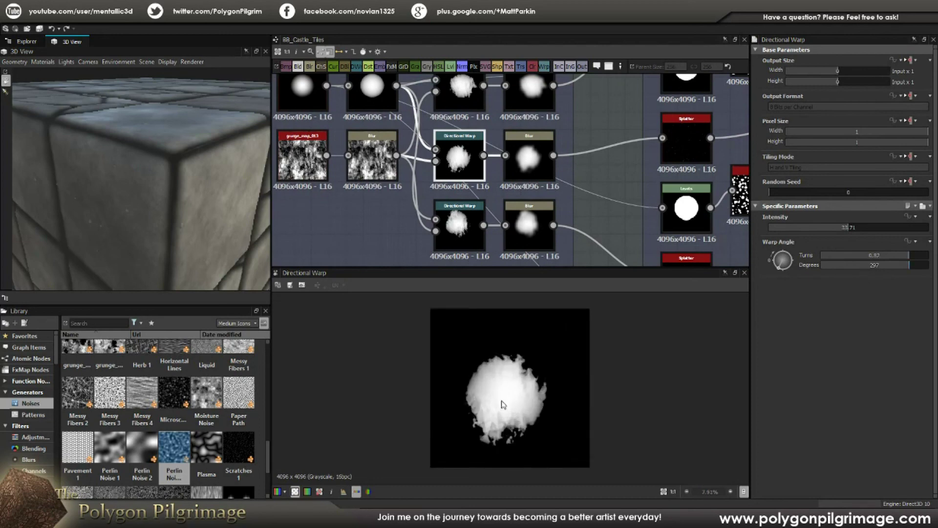
- Compare the softened stone shapes from the three Blur nodes in Building Stones, including the third branch's Directional Warp
{"action": "left_click", "coordinate": [529, 168]}
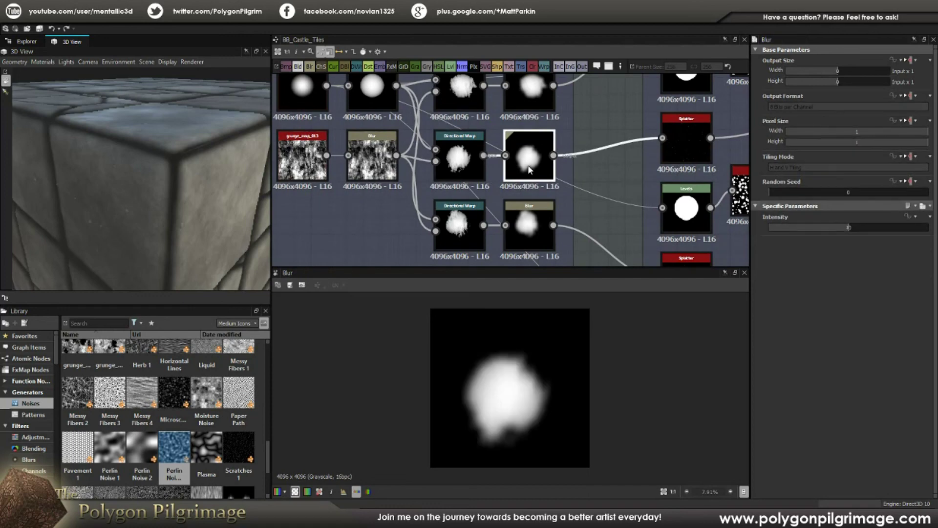
{"action": "left_click", "coordinate": [536, 96]}
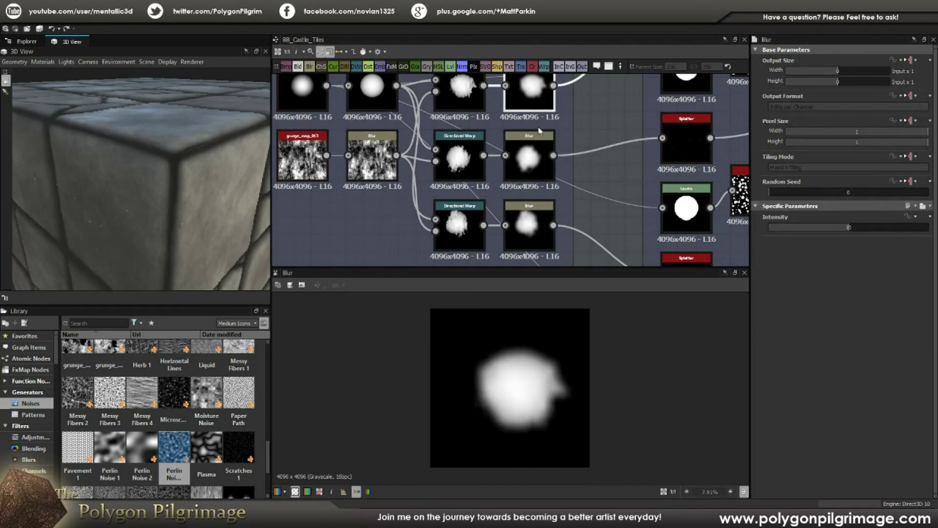
{"action": "left_click", "coordinate": [531, 156]}
{"action": "left_click", "coordinate": [532, 219]}
{"action": "left_click", "coordinate": [532, 157]}
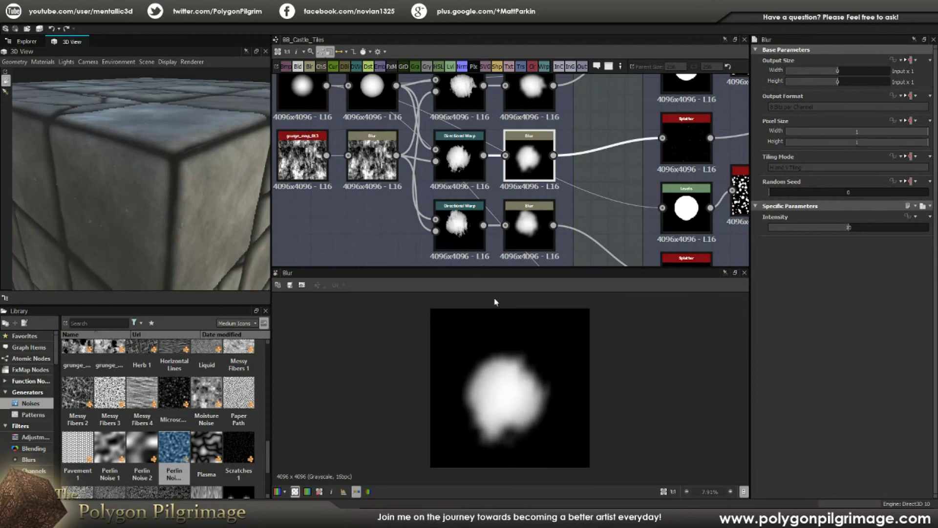
{"action": "left_click", "coordinate": [465, 232]}
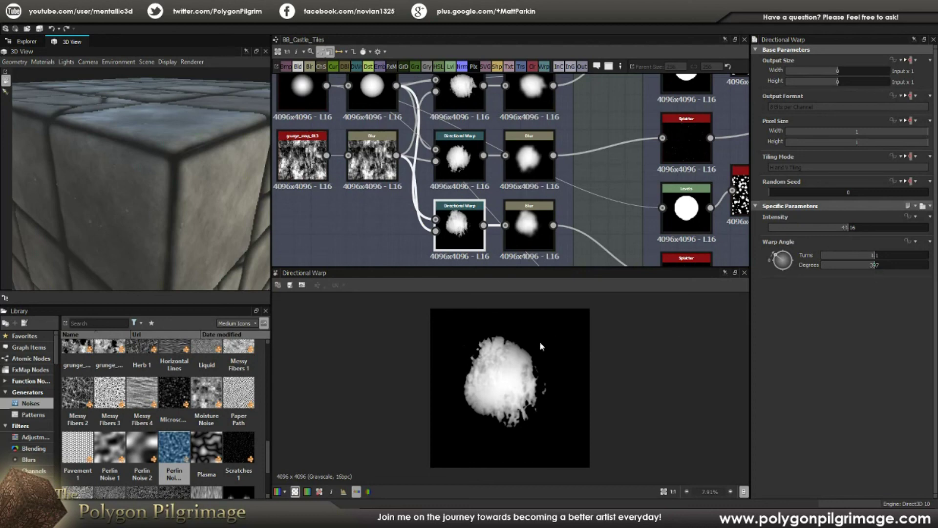
{"action": "left_click", "coordinate": [547, 230]}
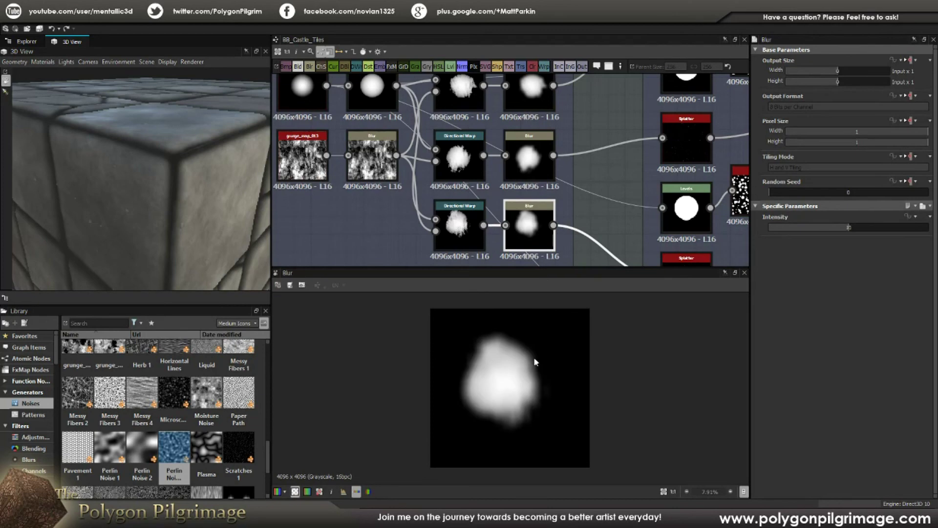
- Preview the first Splatter node in the Splatter Stones frame and read through its instance parameters
{"action": "scroll", "coordinate": [526, 185], "scroll_direction": "down", "scroll_amount": 5}
{"action": "middle_click_drag", "start_coordinate": [537, 169], "coordinate": [489, 172]}
{"action": "scroll", "coordinate": [489, 172], "scroll_direction": "up", "scroll_amount": 4}
{"action": "left_click", "coordinate": [473, 107]}
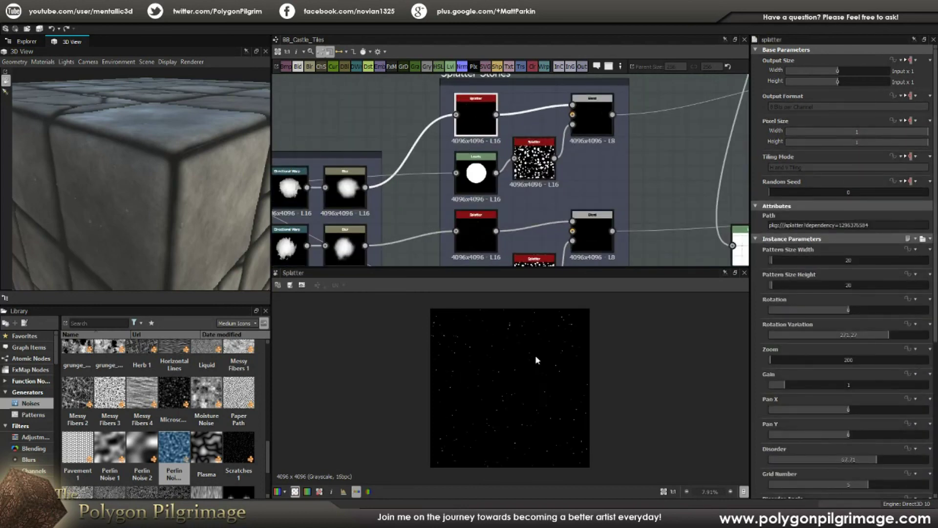
{"action": "scroll", "coordinate": [762, 280], "scroll_direction": "down", "scroll_amount": 1}
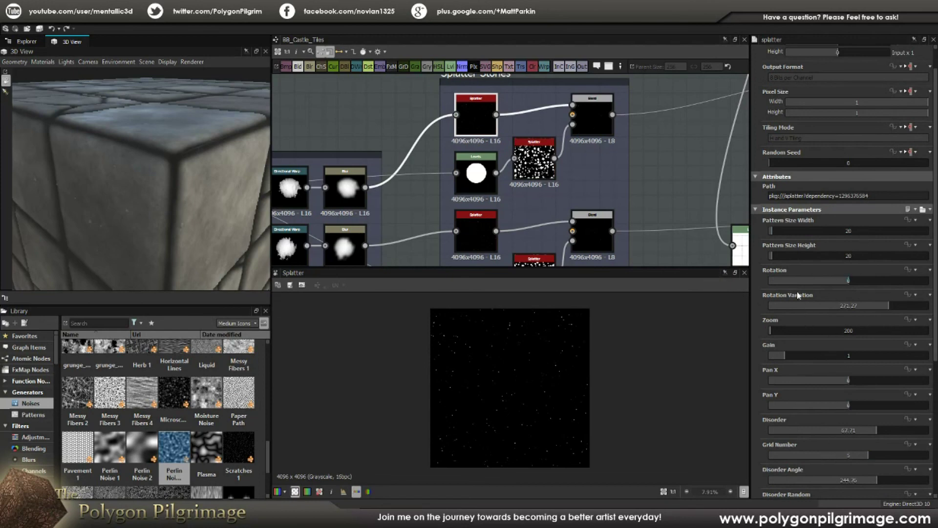
{"action": "scroll", "coordinate": [763, 301], "scroll_direction": "down", "scroll_amount": 1}
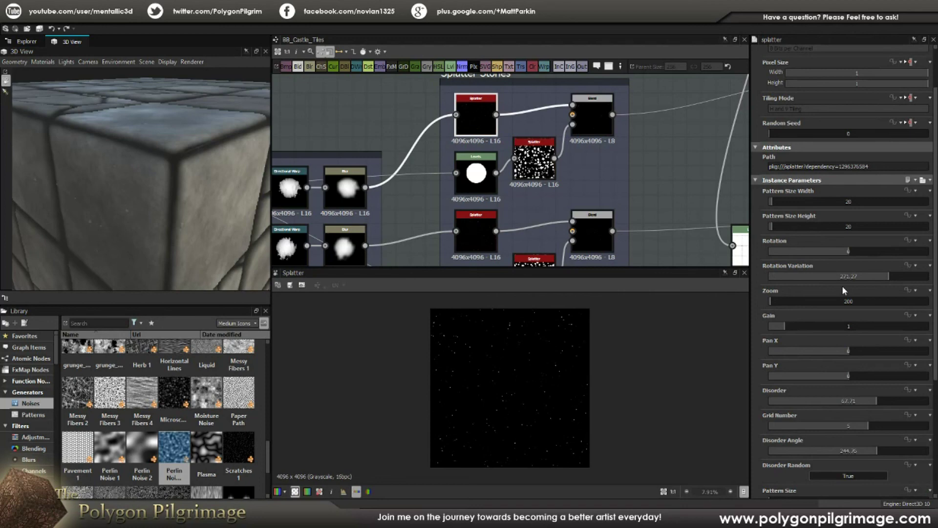
{"action": "scroll", "coordinate": [756, 298], "scroll_direction": "down", "scroll_amount": 2}
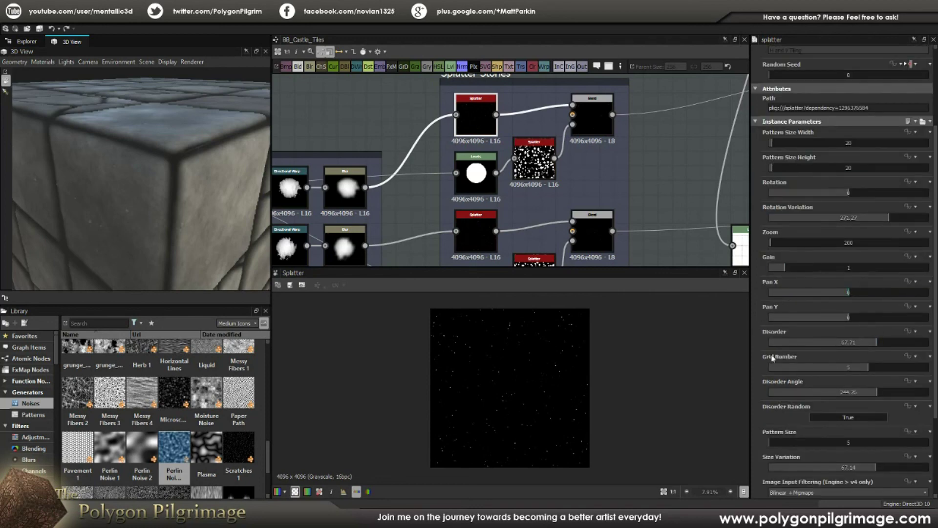
{"action": "scroll", "coordinate": [774, 361], "scroll_direction": "down", "scroll_amount": 2}
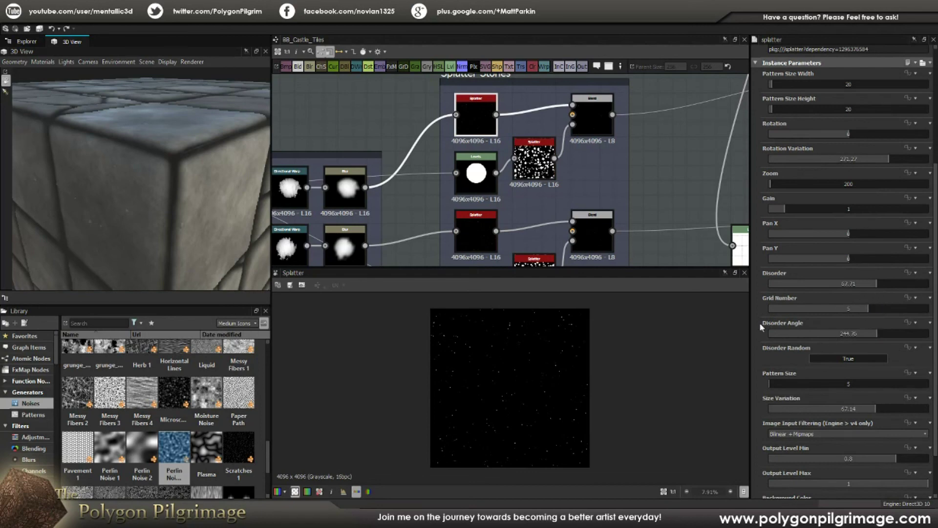
{"action": "scroll", "coordinate": [761, 325], "scroll_direction": "down", "scroll_amount": 1}
{"action": "scroll", "coordinate": [772, 341], "scroll_direction": "down", "scroll_amount": 1}
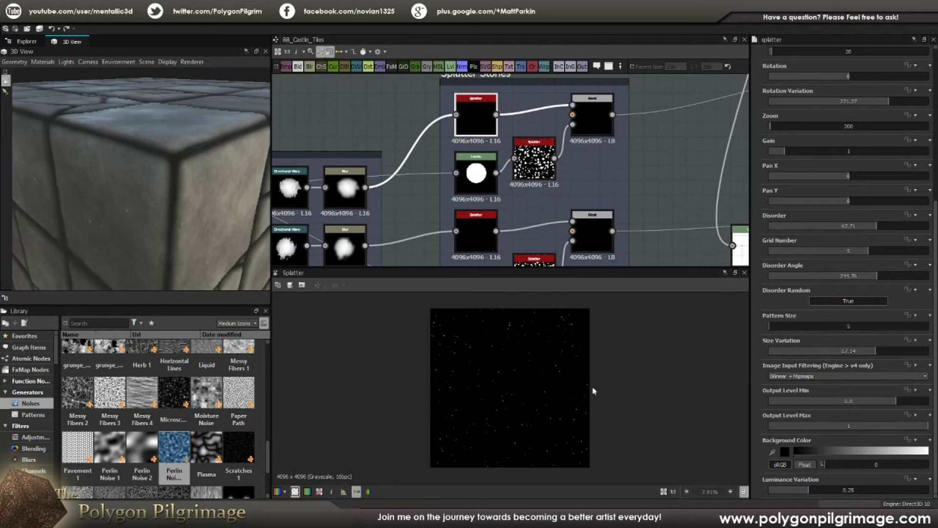
- Inspect the first Splatter's scattered stones up close across different areas of the texture
{"action": "scroll", "coordinate": [538, 373], "scroll_direction": "up", "scroll_amount": 8}
{"action": "scroll", "coordinate": [429, 368], "scroll_direction": "up", "scroll_amount": 2}
{"action": "middle_click_drag", "start_coordinate": [458, 369], "coordinate": [501, 419]}
{"action": "middle_click_drag", "start_coordinate": [584, 341], "coordinate": [449, 388]}
{"action": "middle_click_drag", "start_coordinate": [574, 342], "coordinate": [480, 394]}
{"action": "middle_click_drag", "start_coordinate": [593, 356], "coordinate": [504, 388]}
{"action": "middle_click_drag", "start_coordinate": [589, 359], "coordinate": [550, 321]}
{"action": "middle_click_drag", "start_coordinate": [587, 376], "coordinate": [507, 358]}
{"action": "middle_click_drag", "start_coordinate": [594, 361], "coordinate": [518, 379]}
{"action": "middle_click_drag", "start_coordinate": [543, 377], "coordinate": [548, 426]}
{"action": "middle_click_drag", "start_coordinate": [545, 356], "coordinate": [557, 381]}
{"action": "scroll", "coordinate": [559, 380], "scroll_direction": "down", "scroll_amount": 9}
{"action": "scroll", "coordinate": [556, 399], "scroll_direction": "down", "scroll_amount": 2}
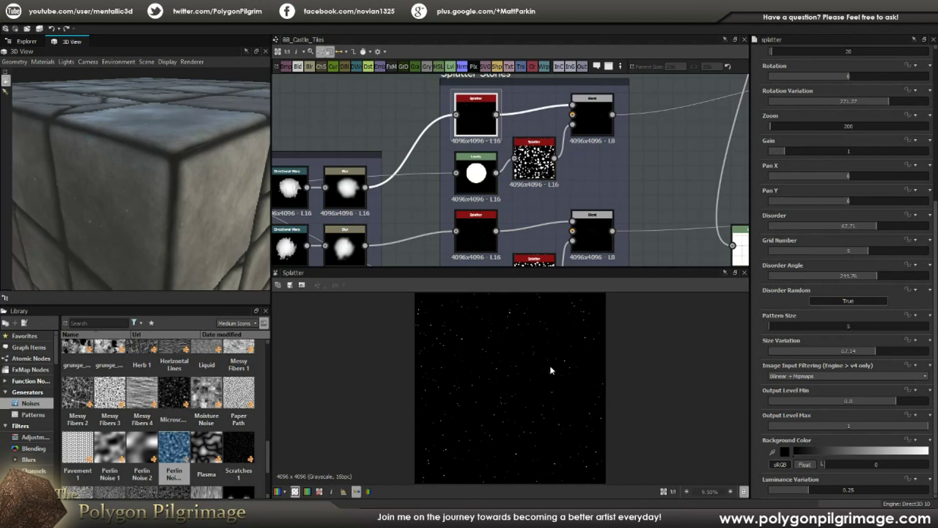
- Preview the Levels node below the first Splatter and trace its input back to the Building Stones frame
{"action": "middle_click_drag", "start_coordinate": [531, 218], "coordinate": [533, 220]}
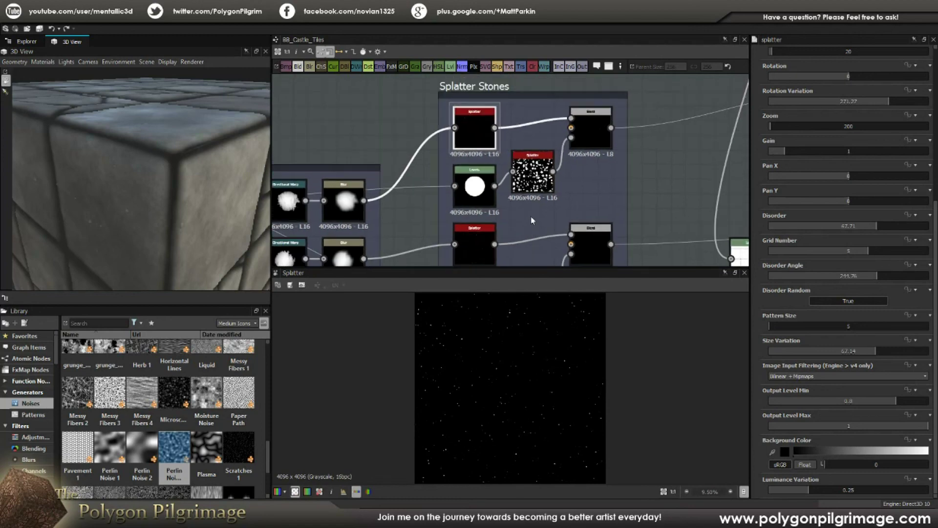
{"action": "left_click", "coordinate": [469, 194]}
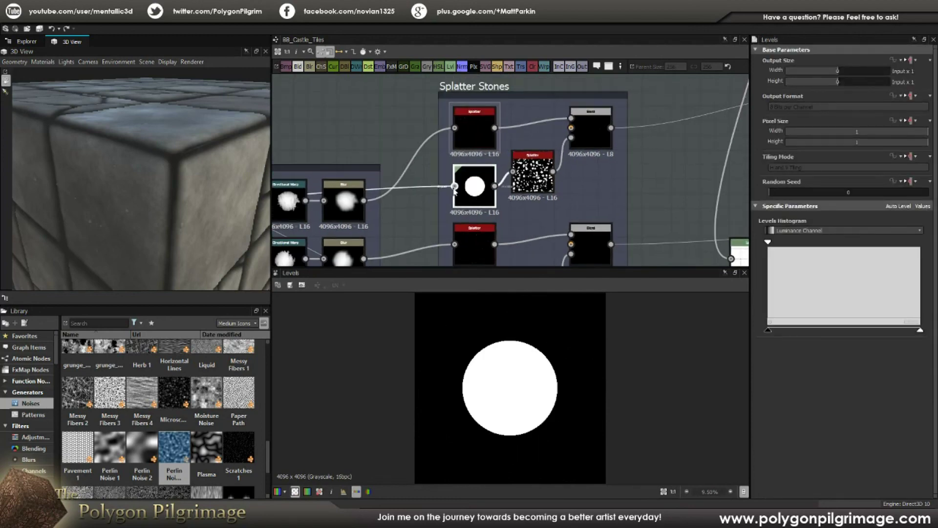
{"action": "middle_click_drag", "start_coordinate": [298, 210], "coordinate": [457, 201]}
{"action": "middle_click_drag", "start_coordinate": [377, 203], "coordinate": [281, 217]}
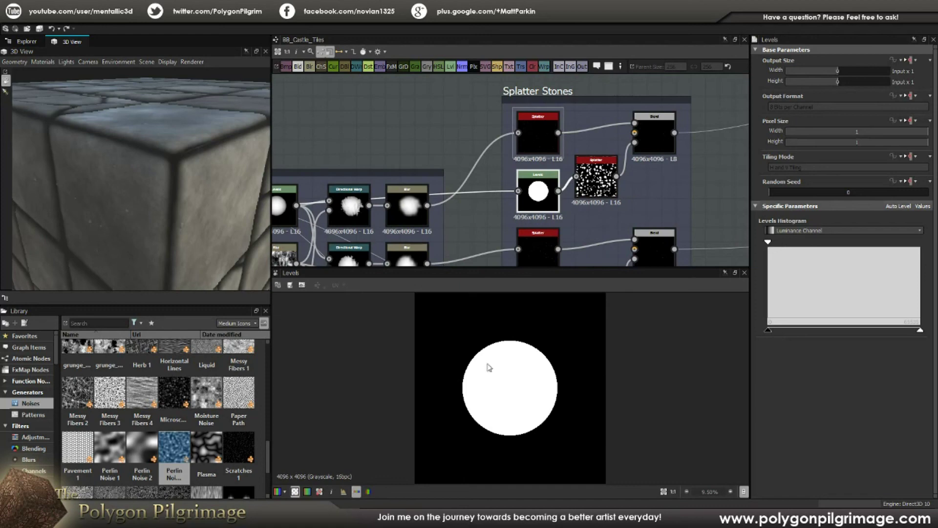
- Preview the Splatter fed by the Levels node and examine its parameters and circular mask pattern
{"action": "middle_click_drag", "start_coordinate": [595, 184], "coordinate": [543, 188]}
{"action": "double_click", "coordinate": [544, 184]}
{"action": "scroll", "coordinate": [546, 342], "scroll_direction": "down", "scroll_amount": 1}
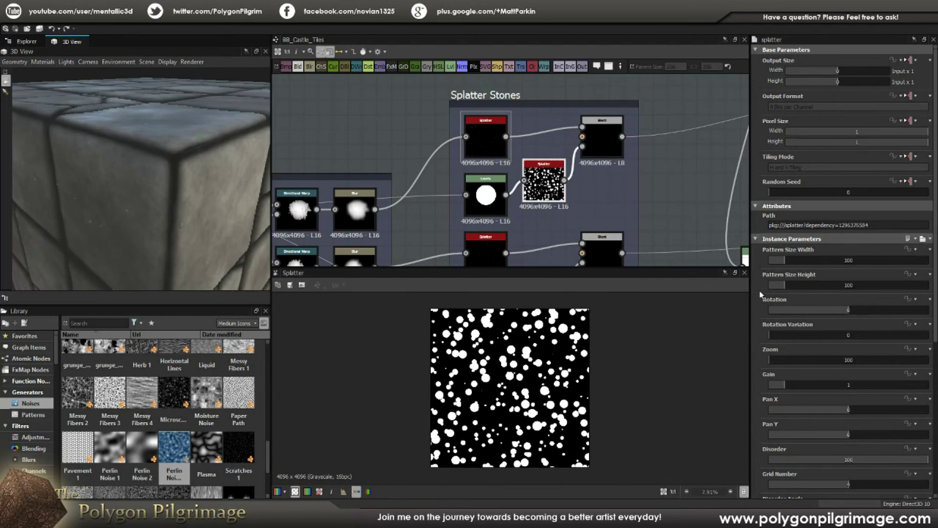
{"action": "scroll", "coordinate": [809, 269], "scroll_direction": "down", "scroll_amount": 1}
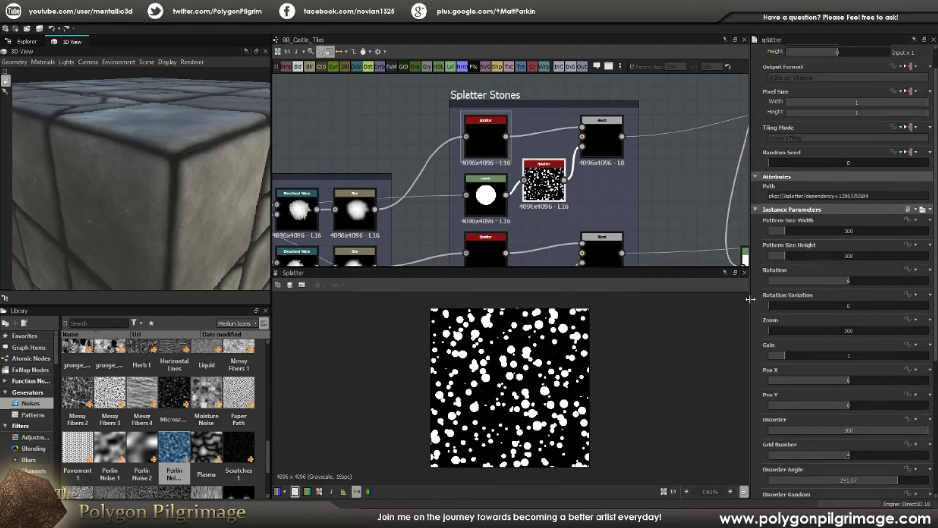
{"action": "scroll", "coordinate": [792, 291], "scroll_direction": "down", "scroll_amount": 2}
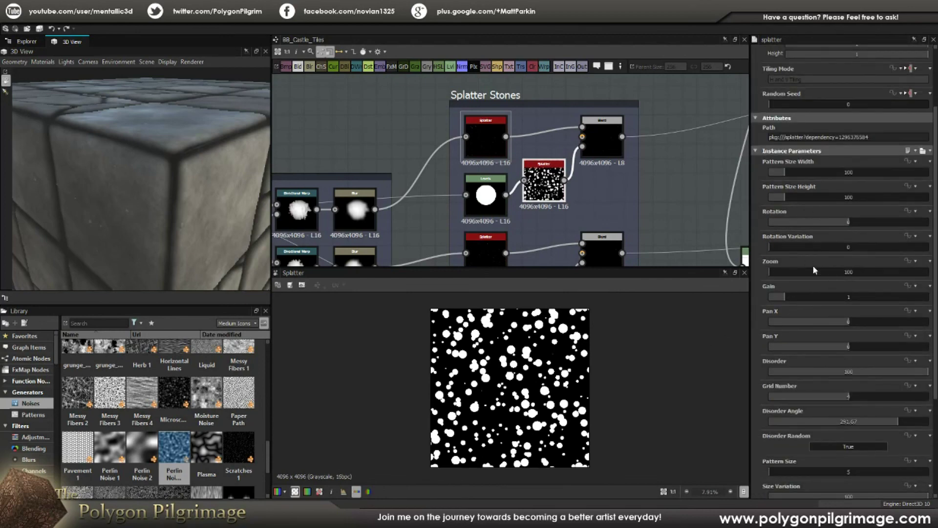
{"action": "scroll", "coordinate": [767, 288], "scroll_direction": "down", "scroll_amount": 3}
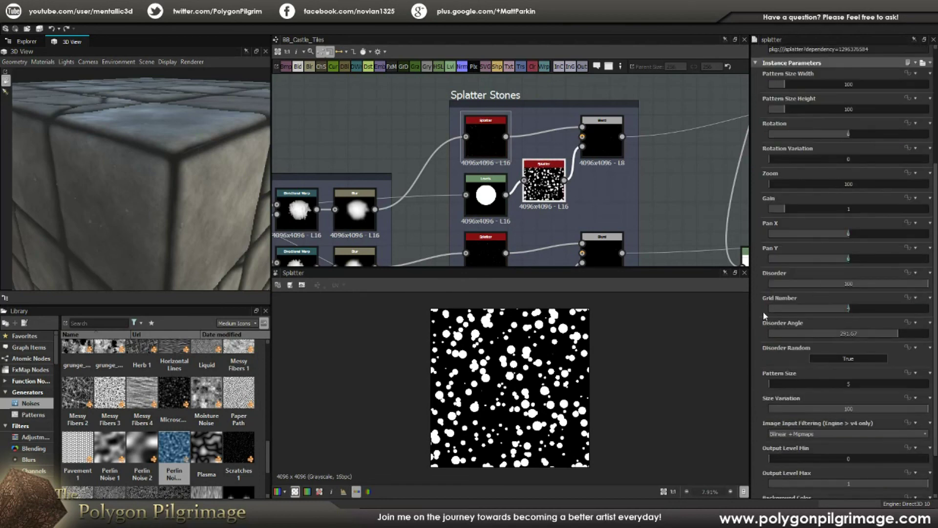
{"action": "scroll", "coordinate": [764, 315], "scroll_direction": "down", "scroll_amount": 1}
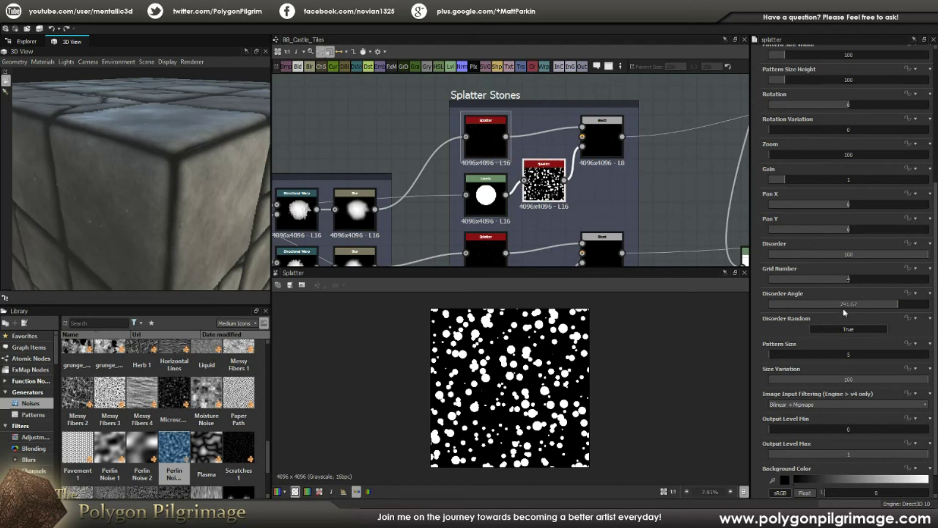
{"action": "scroll", "coordinate": [770, 318], "scroll_direction": "down", "scroll_amount": 1}
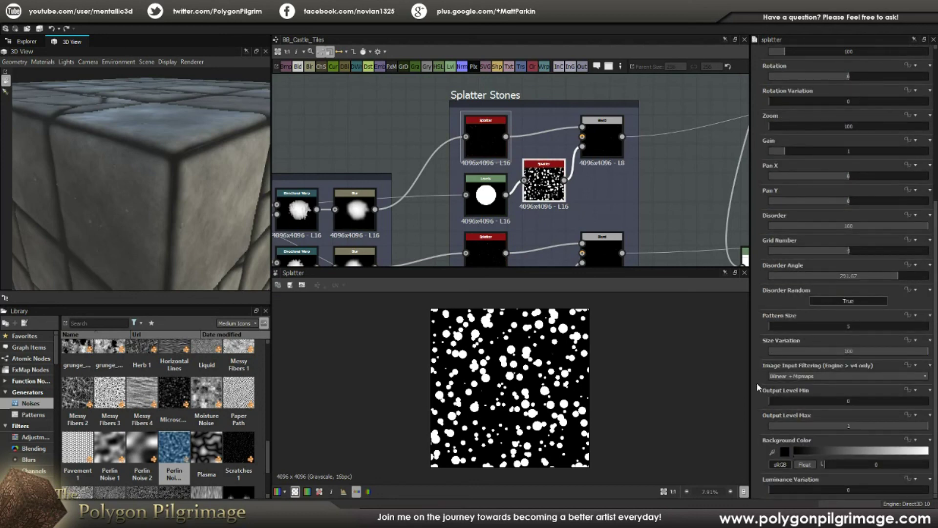
{"action": "scroll", "coordinate": [515, 375], "scroll_direction": "up", "scroll_amount": 2}
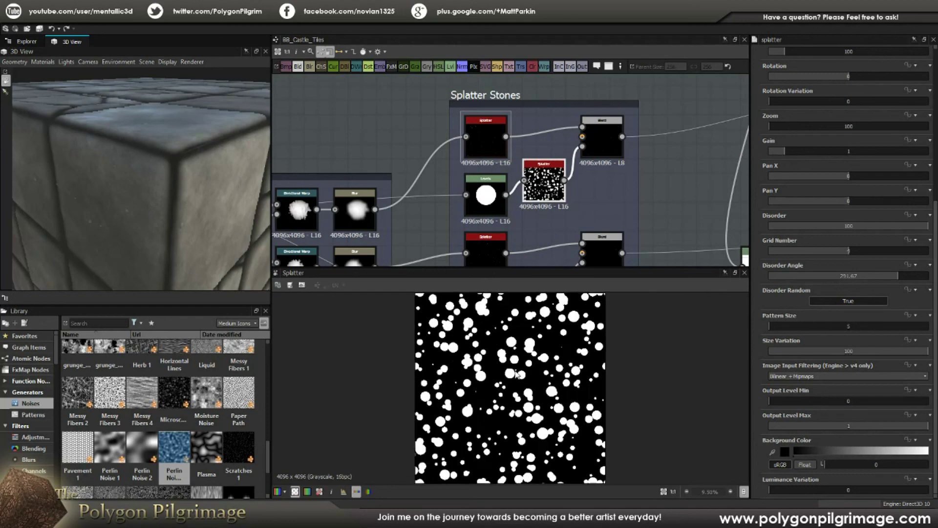
{"action": "scroll", "coordinate": [516, 375], "scroll_direction": "down", "scroll_amount": 1}
{"action": "scroll", "coordinate": [517, 375], "scroll_direction": "up", "scroll_amount": 1}
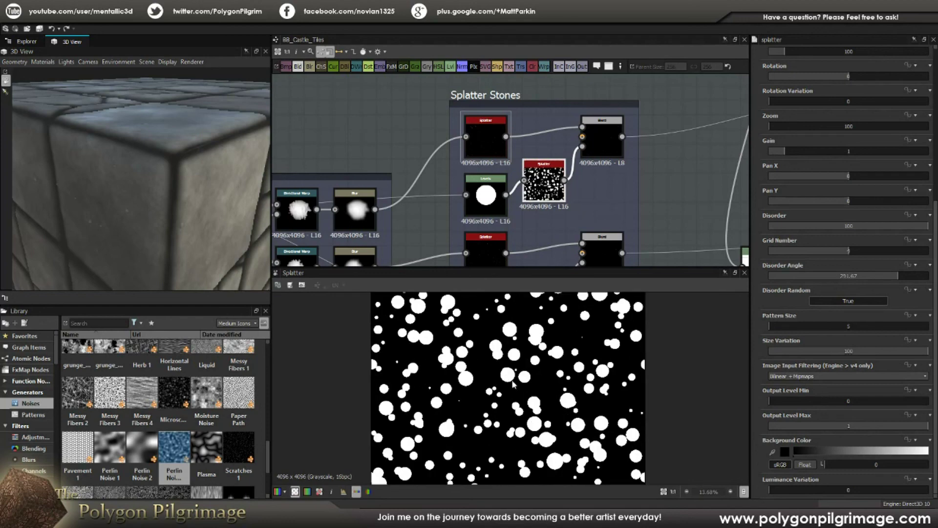
- Compare the first Blend node in Splatter Stones with its mask Splatter and its stone Splatter inputs
{"action": "left_click", "coordinate": [602, 138]}
{"action": "scroll", "coordinate": [551, 355], "scroll_direction": "up", "scroll_amount": 2}
{"action": "scroll", "coordinate": [552, 355], "scroll_direction": "down", "scroll_amount": 1}
{"action": "left_click", "coordinate": [544, 181]}
{"action": "scroll", "coordinate": [540, 375], "scroll_direction": "down", "scroll_amount": 1}
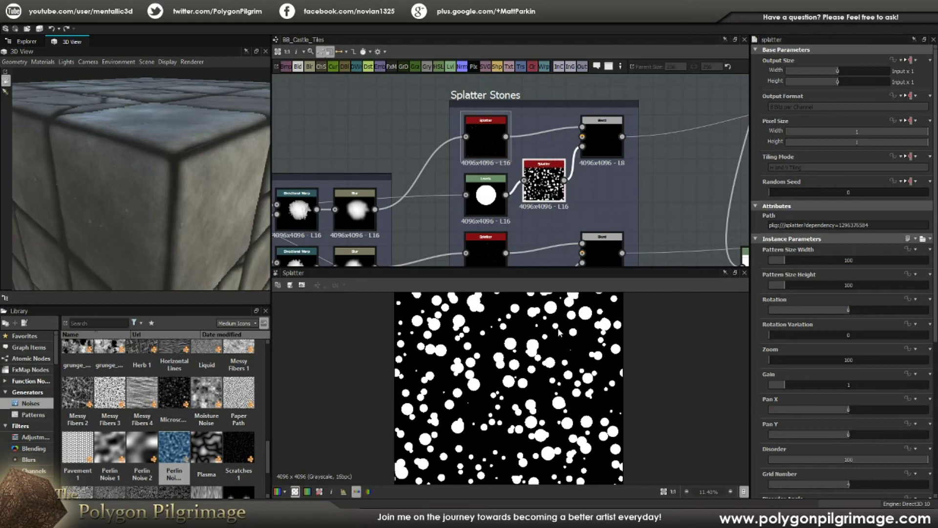
{"action": "left_click", "coordinate": [493, 130]}
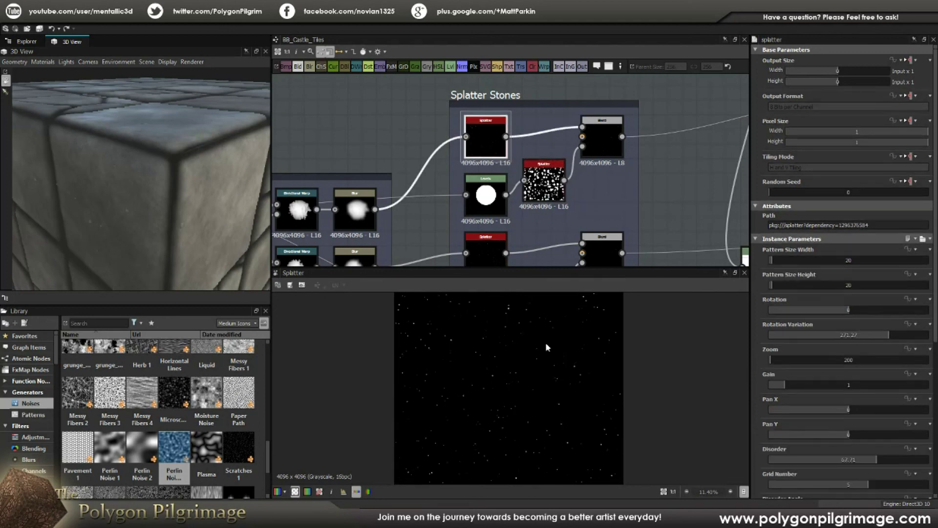
{"action": "left_click", "coordinate": [603, 142]}
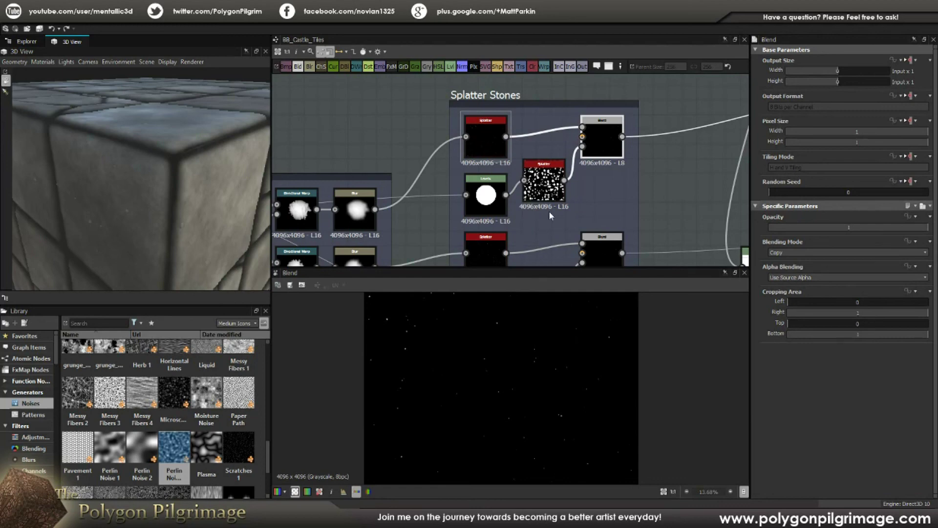
- Preview the stone Splatter in the second Splatter Stones branch and read through its parameters
{"action": "middle_click_drag", "start_coordinate": [603, 171], "coordinate": [602, 145]}
{"action": "scroll", "coordinate": [601, 145], "scroll_direction": "down", "scroll_amount": 2}
{"action": "middle_click_drag", "start_coordinate": [564, 196], "coordinate": [551, 166]}
{"action": "middle_click_drag", "start_coordinate": [550, 211], "coordinate": [517, 232]}
{"action": "left_click", "coordinate": [474, 191]}
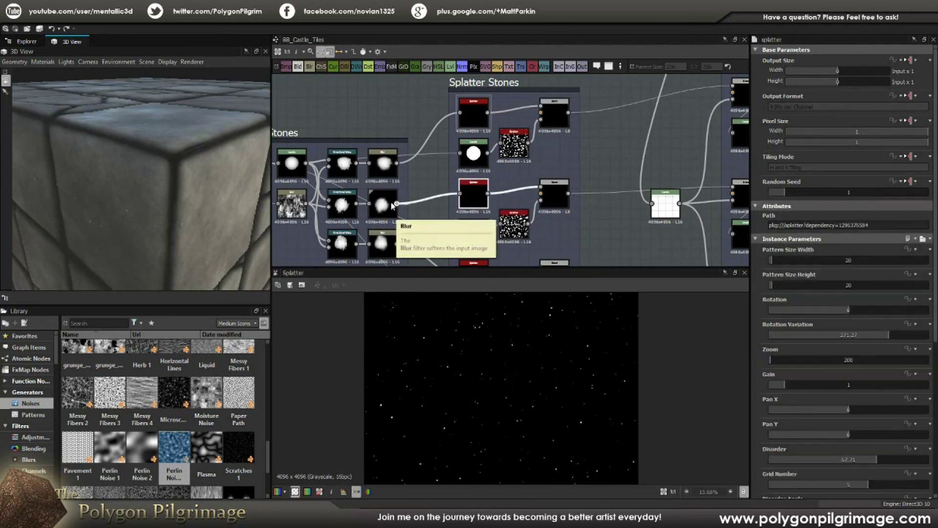
{"action": "scroll", "coordinate": [776, 373], "scroll_direction": "down", "scroll_amount": 3}
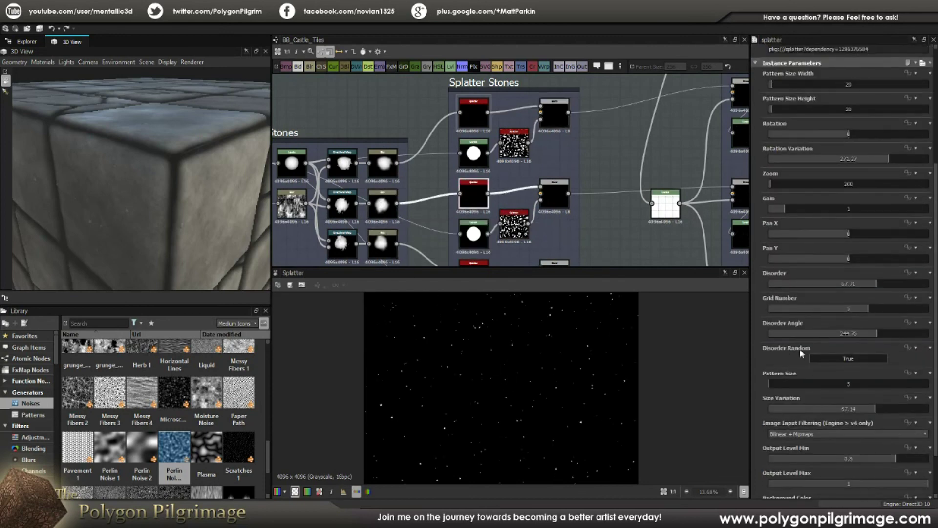
{"action": "scroll", "coordinate": [767, 328], "scroll_direction": "down", "scroll_amount": 1}
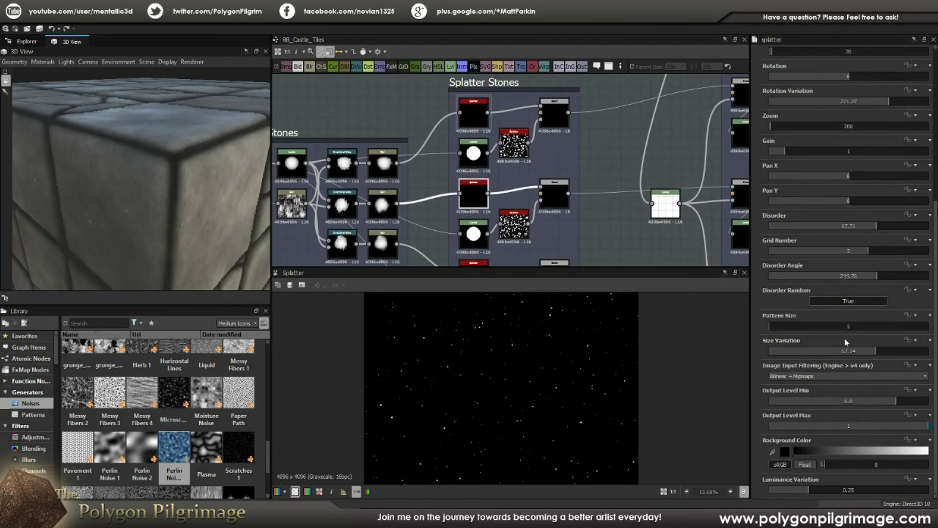
{"action": "scroll", "coordinate": [792, 277], "scroll_direction": "up", "scroll_amount": 4}
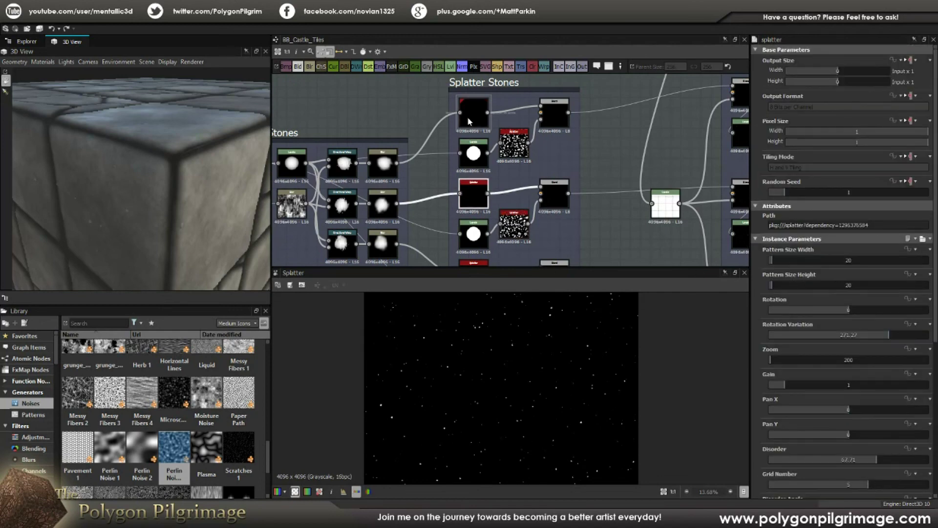
- Compare the Random Seed and scatter output of the stone Splatter nodes across the three branches
{"action": "left_click", "coordinate": [477, 192]}
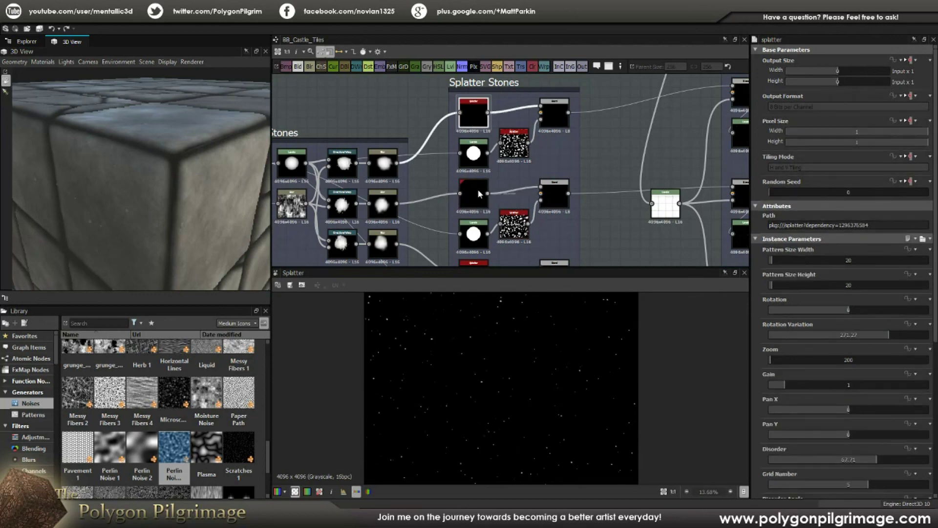
{"action": "middle_click_drag", "start_coordinate": [508, 193], "coordinate": [499, 134]}
{"action": "left_click", "coordinate": [466, 215]}
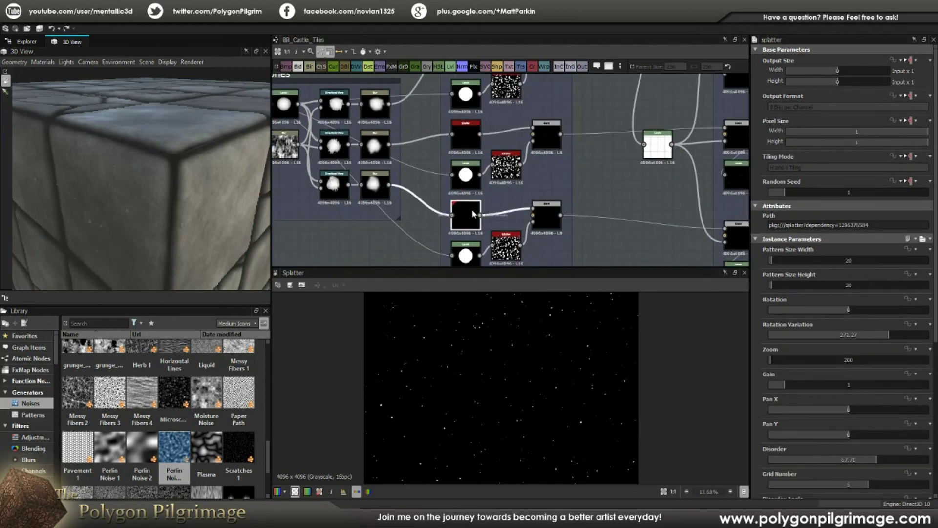
- Preview the circle-mask splatter node in each of the three rows of the Splatter Stones group
{"action": "scroll", "coordinate": [511, 210], "scroll_direction": "down", "scroll_amount": 1}
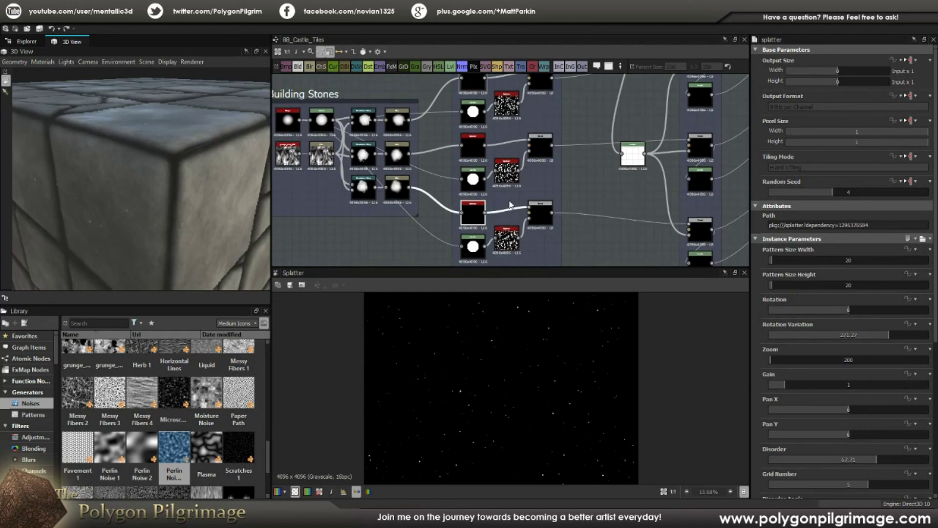
{"action": "middle_click_drag", "start_coordinate": [513, 171], "coordinate": [512, 180]}
{"action": "double_click", "coordinate": [509, 117]}
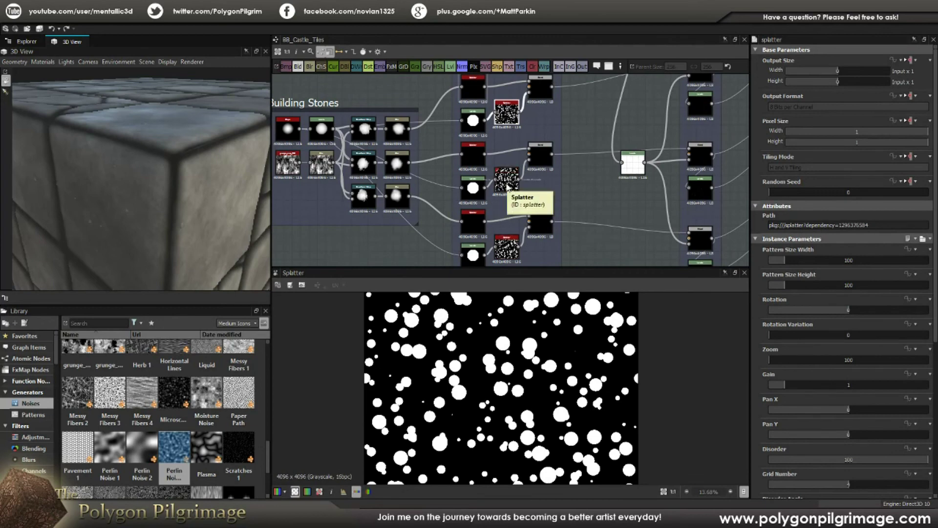
{"action": "double_click", "coordinate": [508, 187]}
{"action": "middle_click_drag", "start_coordinate": [500, 253], "coordinate": [499, 206]}
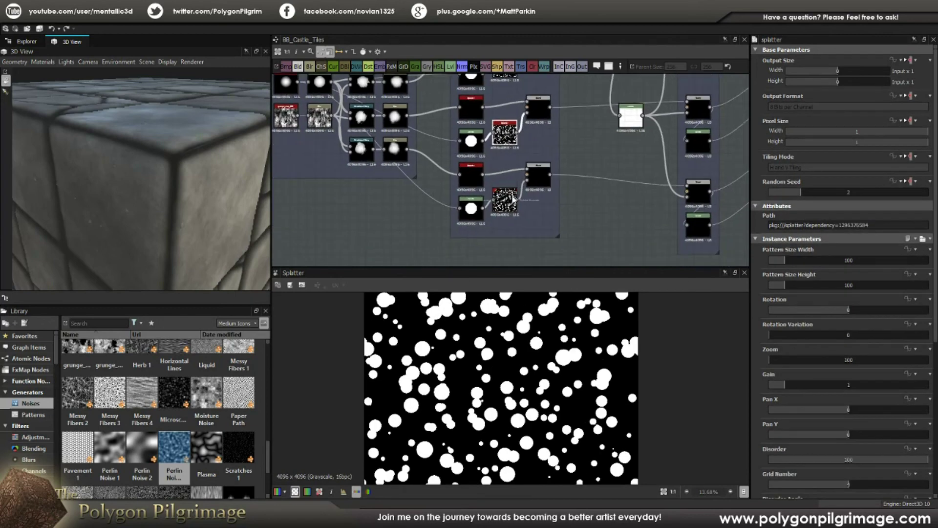
{"action": "double_click", "coordinate": [510, 202]}
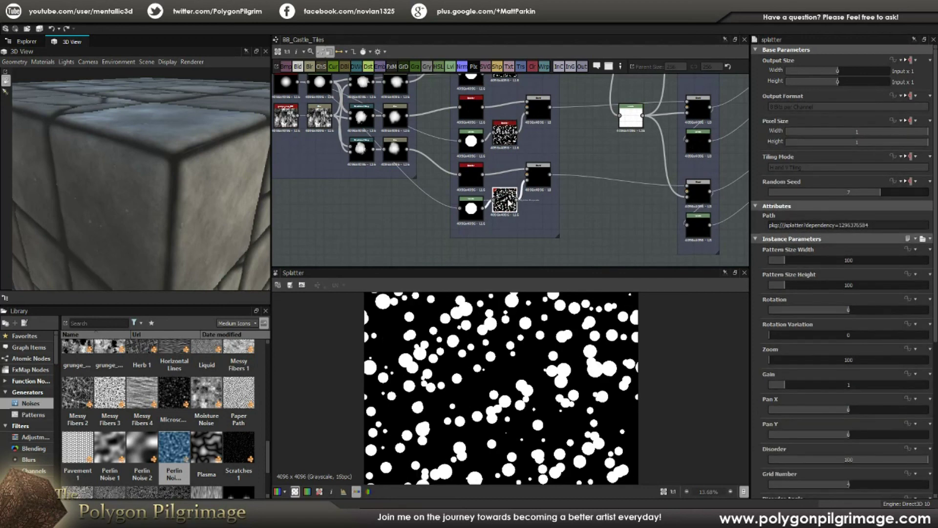
{"action": "scroll", "coordinate": [512, 391], "scroll_direction": "down", "scroll_amount": 4}
{"action": "scroll", "coordinate": [512, 391], "scroll_direction": "up", "scroll_amount": 2}
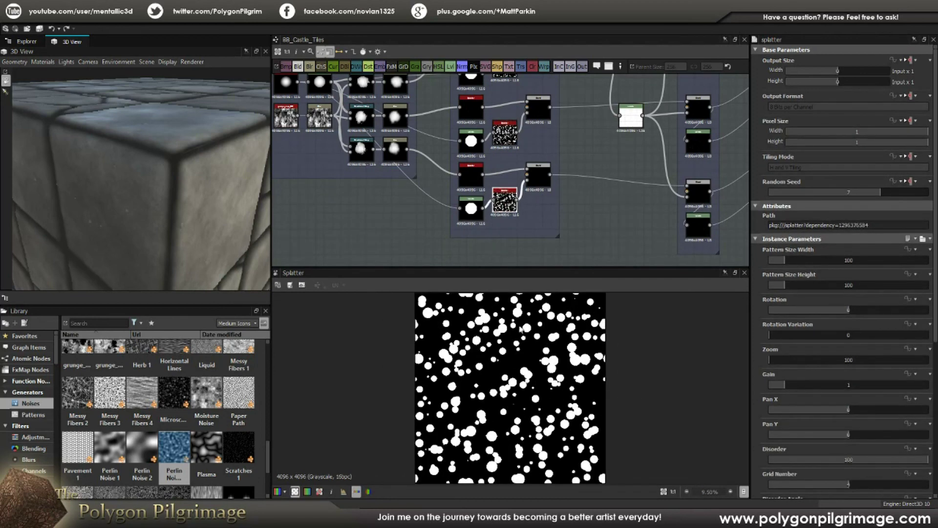
- Preview the output Blend nodes of the Splatter Stones rows one after another
{"action": "middle_click_drag", "start_coordinate": [531, 195], "coordinate": [519, 227]}
{"action": "left_click", "coordinate": [519, 99]}
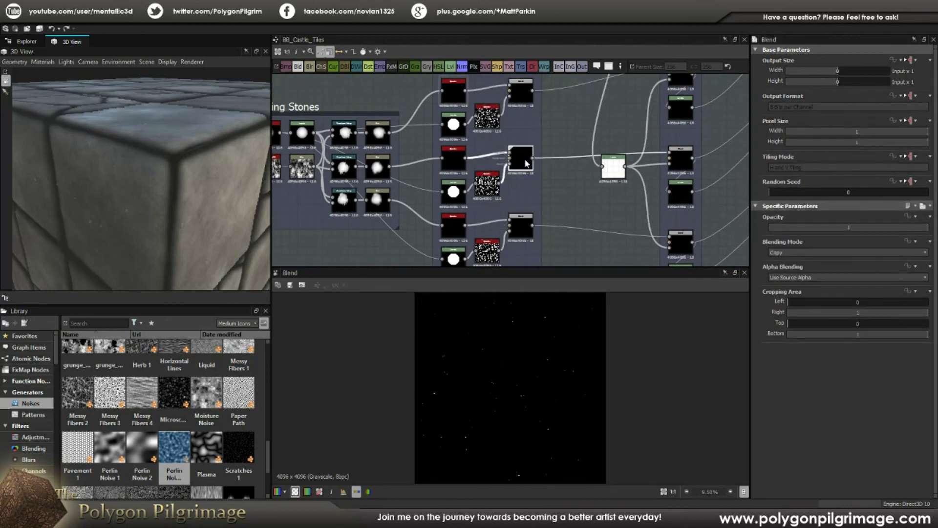
{"action": "left_click", "coordinate": [521, 229]}
- Preview the Levels mask node feeding the Stones + Mask group and examine the gaps between tiles up close
{"action": "scroll", "coordinate": [538, 199], "scroll_direction": "down", "scroll_amount": 2}
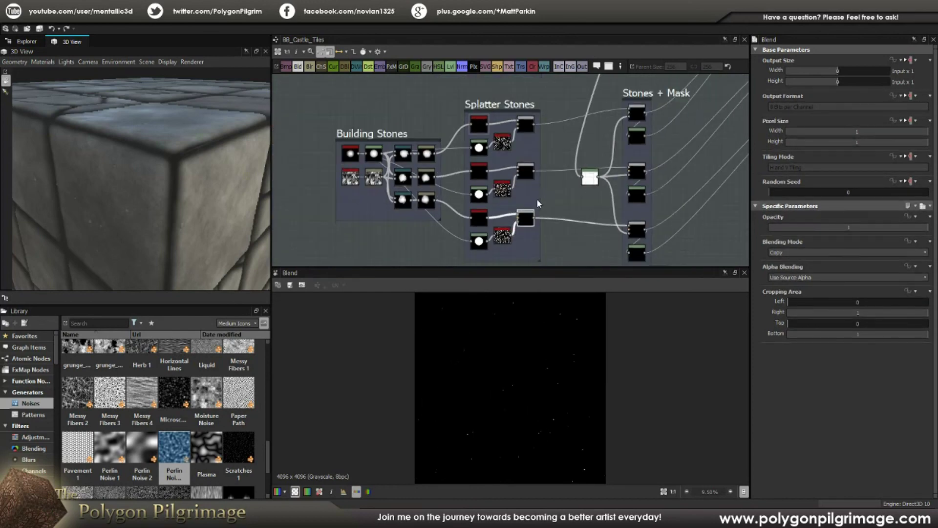
{"action": "middle_click_drag", "start_coordinate": [556, 184], "coordinate": [494, 182]}
{"action": "mouse_move", "coordinate": [548, 169]}
{"action": "middle_mouse_down"}
{"action": "mouse_move", "coordinate": [511, 162]}
{"action": "mouse_move", "coordinate": [563, 154]}
{"action": "mouse_move", "coordinate": [563, 167]}
{"action": "middle_mouse_up"}
{"action": "scroll", "coordinate": [546, 128], "scroll_direction": "down", "scroll_amount": 1}
{"action": "middle_click_drag", "start_coordinate": [546, 129], "coordinate": [535, 175]}
{"action": "scroll", "coordinate": [535, 175], "scroll_direction": "up", "scroll_amount": 3}
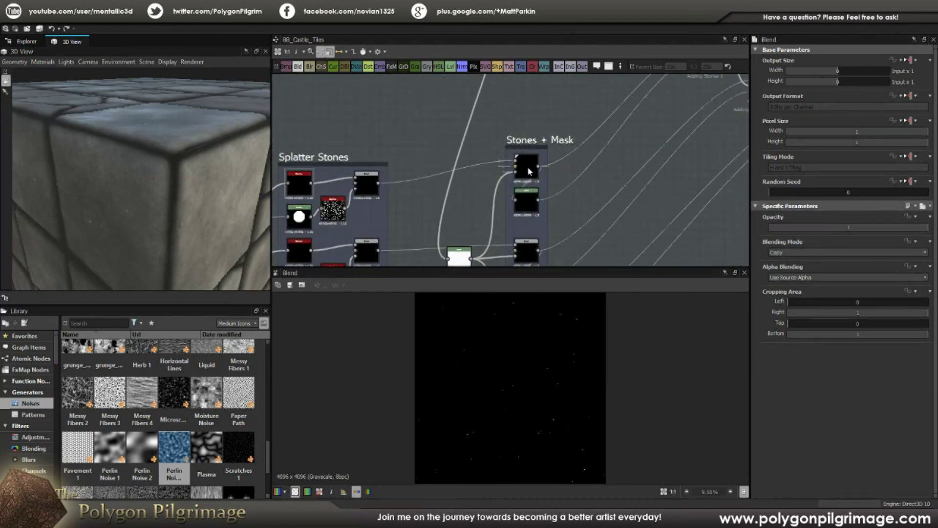
{"action": "scroll", "coordinate": [512, 192], "scroll_direction": "down", "scroll_amount": 1}
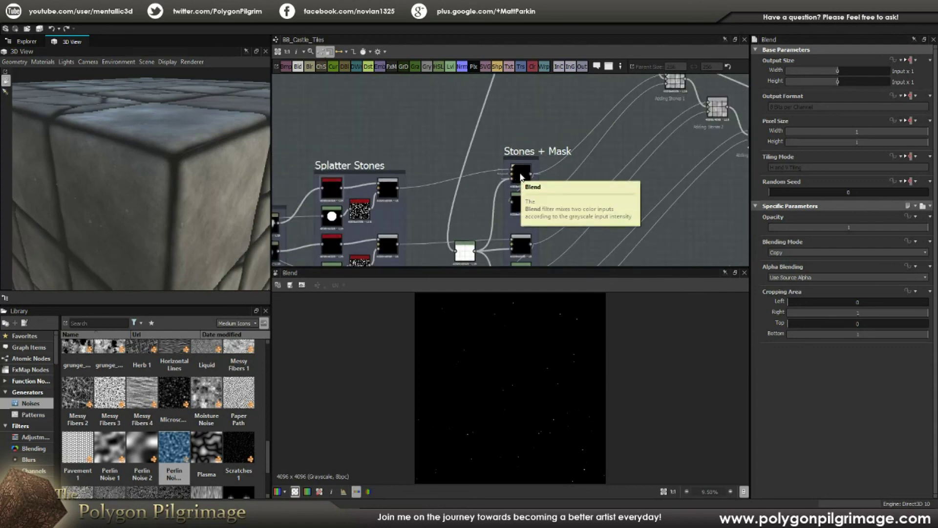
{"action": "double_click", "coordinate": [465, 250]}
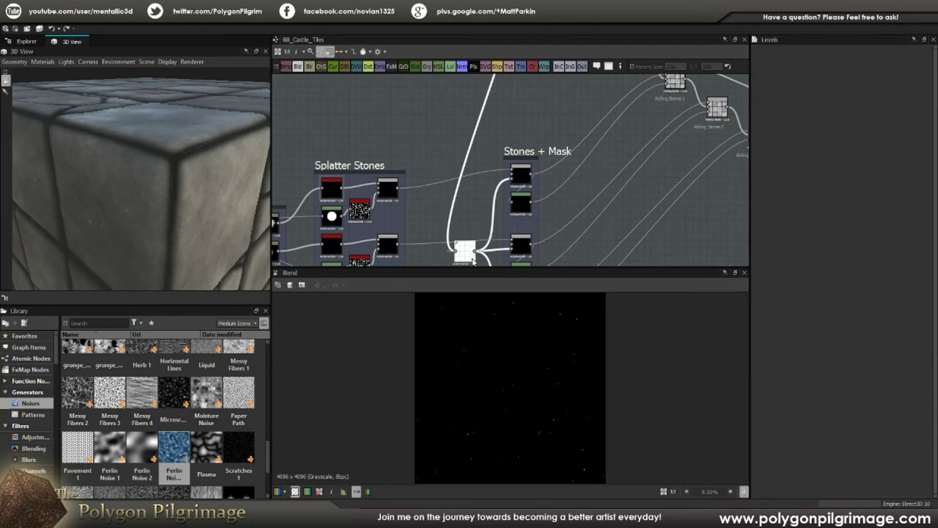
{"action": "scroll", "coordinate": [519, 369], "scroll_direction": "up", "scroll_amount": 5}
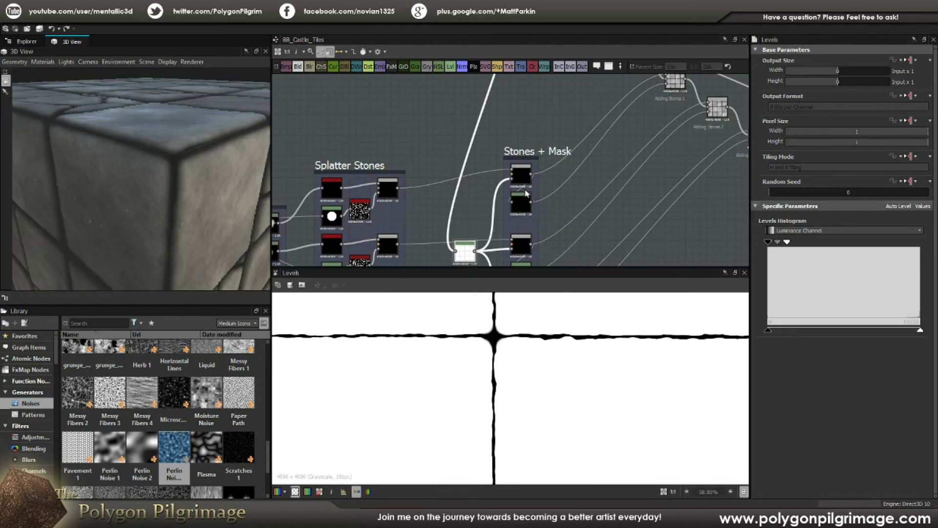
- Trace the Levels mask's input back to the bevel node above Micro Pitting and preview that node
{"action": "scroll", "coordinate": [506, 193], "scroll_direction": "down", "scroll_amount": 5}
{"action": "middle_click_drag", "start_coordinate": [509, 140], "coordinate": [509, 207]}
{"action": "scroll", "coordinate": [507, 177], "scroll_direction": "up", "scroll_amount": 7}
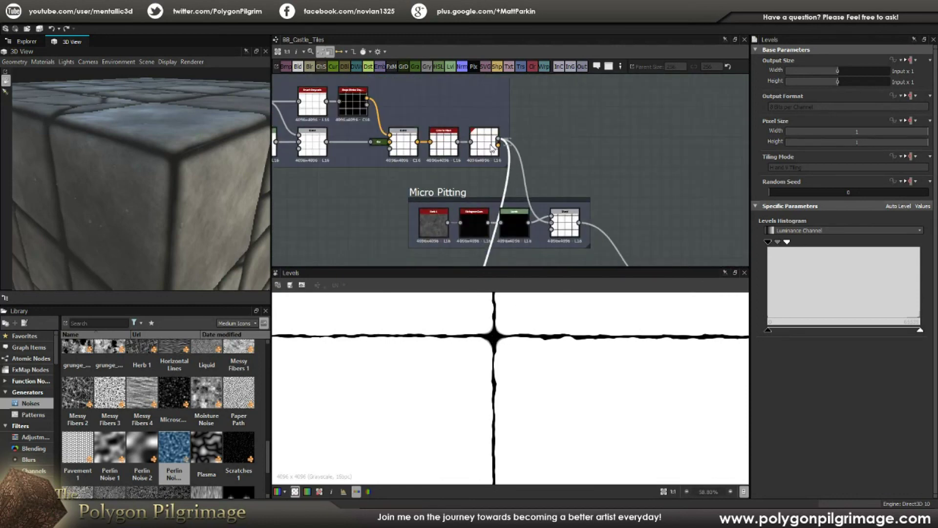
{"action": "double_click", "coordinate": [492, 148]}
- Preview the Levels mask again and compare its histogram settings and tile gaps with the bevel's height
{"action": "scroll", "coordinate": [509, 361], "scroll_direction": "down", "scroll_amount": 6}
{"action": "middle_click_drag", "start_coordinate": [493, 189], "coordinate": [492, 115]}
{"action": "mouse_move", "coordinate": [469, 261]}
{"action": "middle_mouse_down"}
{"action": "mouse_move", "coordinate": [473, 140]}
{"action": "mouse_move", "coordinate": [504, 42]}
{"action": "middle_mouse_up"}
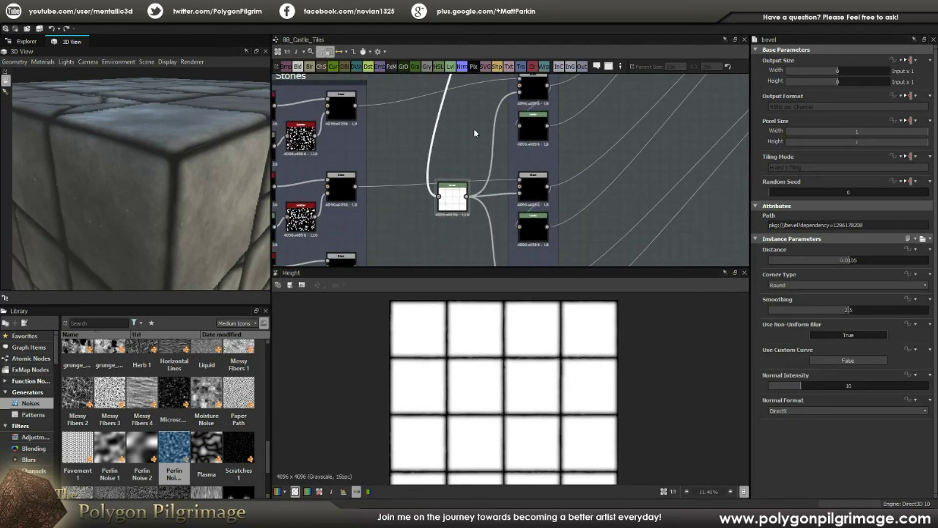
{"action": "double_click", "coordinate": [460, 199]}
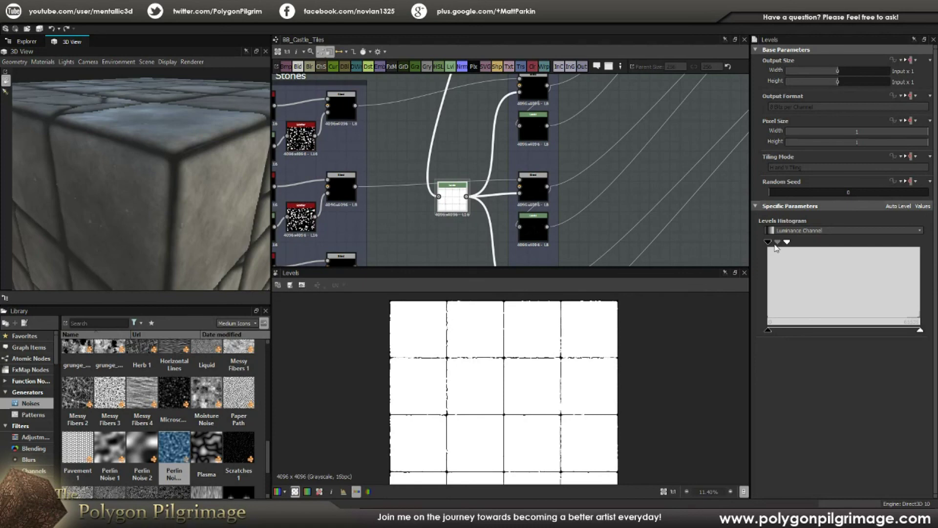
{"action": "scroll", "coordinate": [561, 356], "scroll_direction": "up", "scroll_amount": 5}
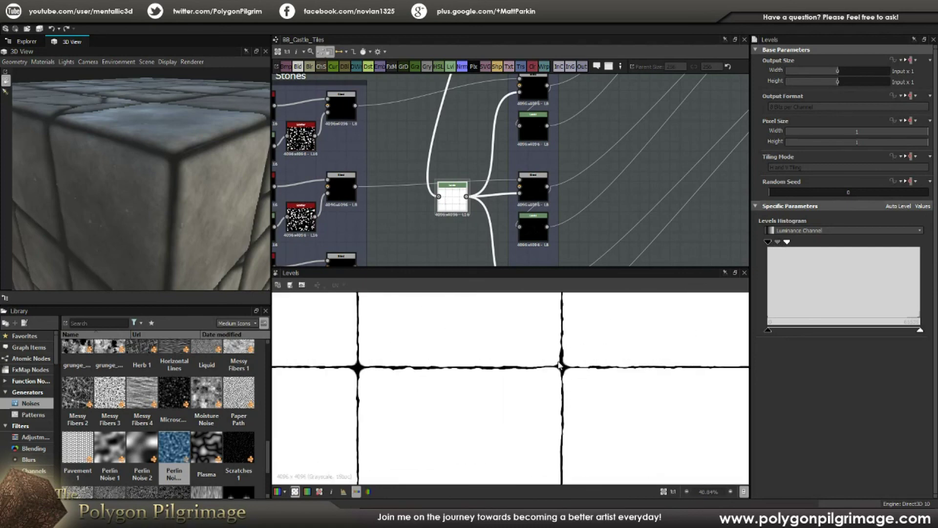
{"action": "scroll", "coordinate": [538, 186], "scroll_direction": "down", "scroll_amount": 2}
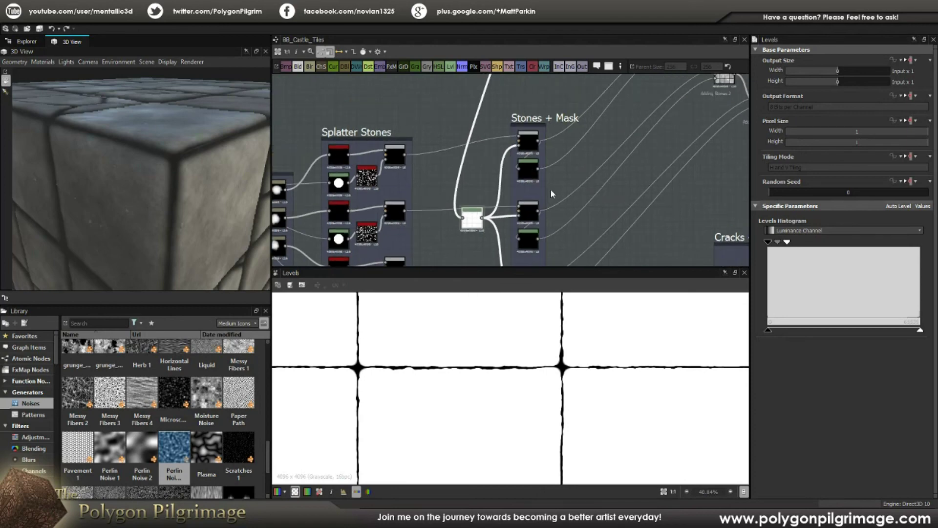
- Preview the first Blend in the Stones + Mask group and examine the masked stones at full extent
{"action": "scroll", "coordinate": [526, 146], "scroll_direction": "up", "scroll_amount": 3}
{"action": "left_click", "coordinate": [525, 146]}
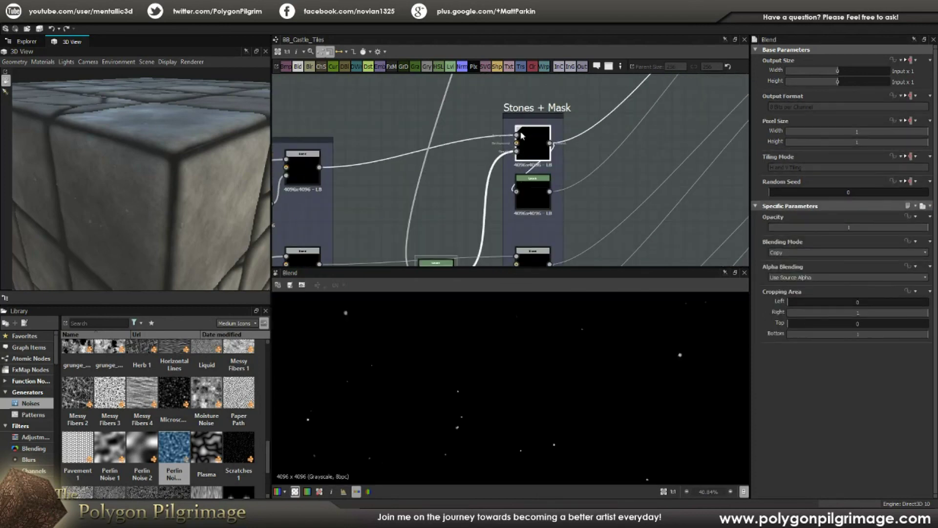
{"action": "scroll", "coordinate": [517, 359], "scroll_direction": "down", "scroll_amount": 5}
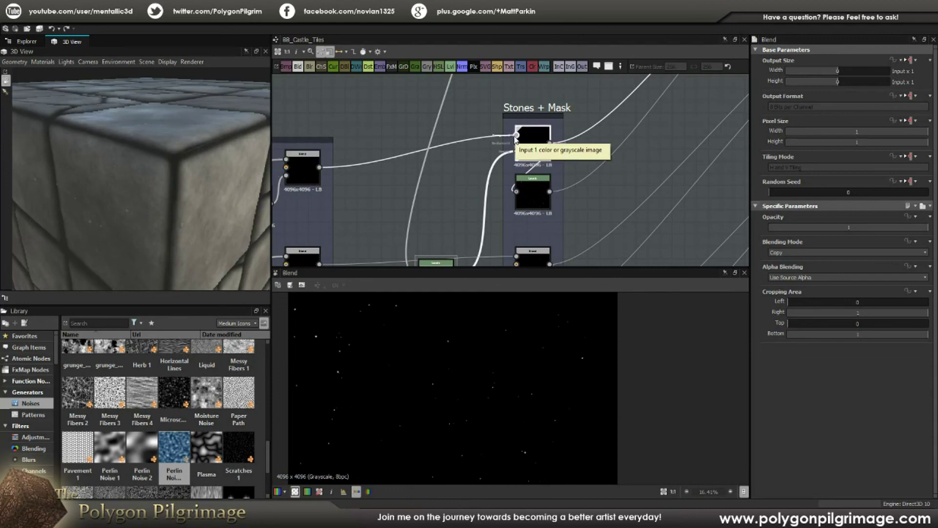
{"action": "scroll", "coordinate": [507, 356], "scroll_direction": "down", "scroll_amount": 2}
{"action": "scroll", "coordinate": [506, 354], "scroll_direction": "up", "scroll_amount": 1}
{"action": "scroll", "coordinate": [523, 353], "scroll_direction": "down", "scroll_amount": 1}
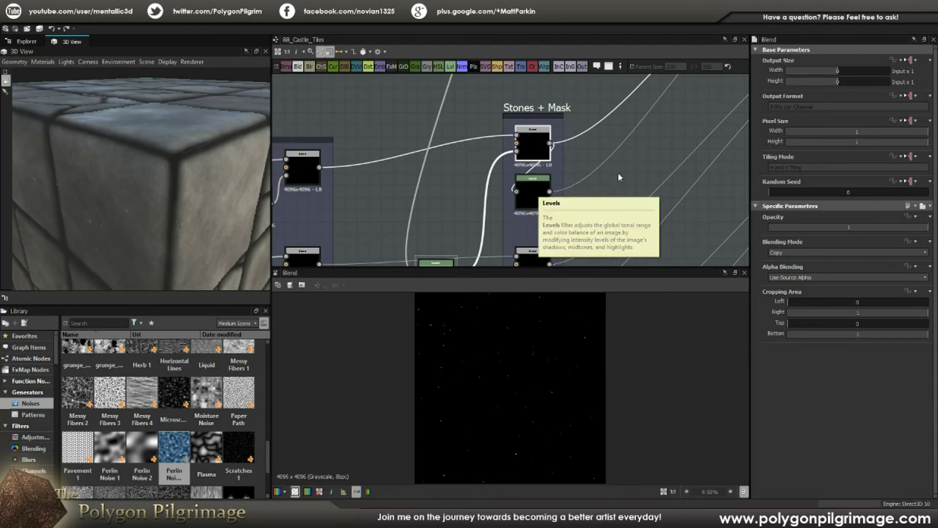
- Trace the connections from the Stones + Mask nodes to the Adding Stones blends and back to their Splatter Stones inputs
{"action": "scroll", "coordinate": [497, 205], "scroll_direction": "down", "scroll_amount": 2}
{"action": "scroll", "coordinate": [489, 215], "scroll_direction": "up", "scroll_amount": 2}
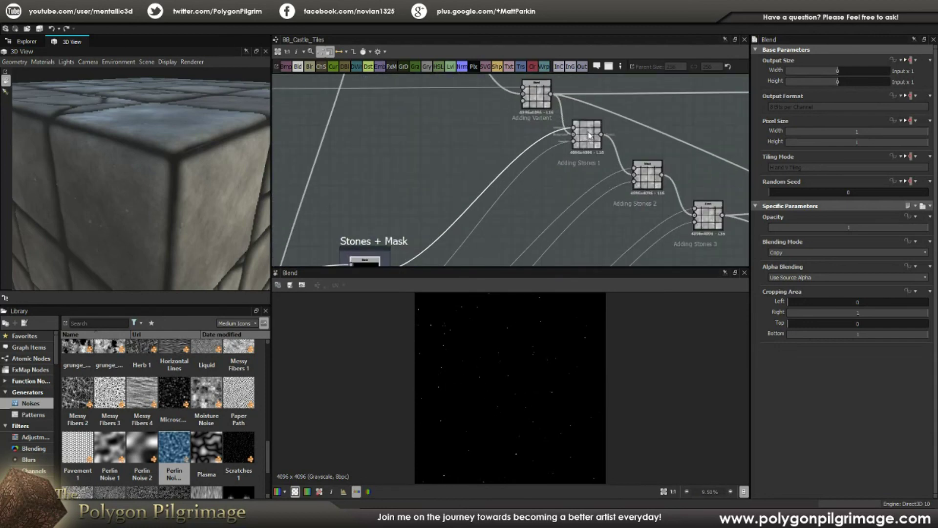
{"action": "middle_click_drag", "start_coordinate": [450, 242], "coordinate": [502, 176]}
{"action": "scroll", "coordinate": [503, 175], "scroll_direction": "down", "scroll_amount": 3}
{"action": "middle_click_drag", "start_coordinate": [477, 211], "coordinate": [522, 128]}
{"action": "middle_click_drag", "start_coordinate": [500, 181], "coordinate": [495, 216]}
{"action": "middle_click_drag", "start_coordinate": [493, 128], "coordinate": [494, 150]}
{"action": "scroll", "coordinate": [494, 147], "scroll_direction": "up", "scroll_amount": 3}
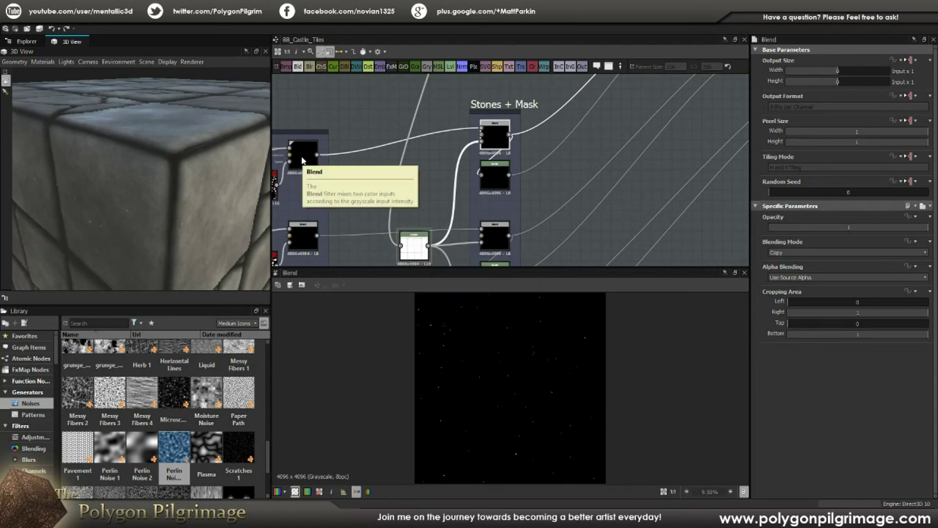
{"action": "middle_click_drag", "start_coordinate": [487, 244], "coordinate": [495, 194]}
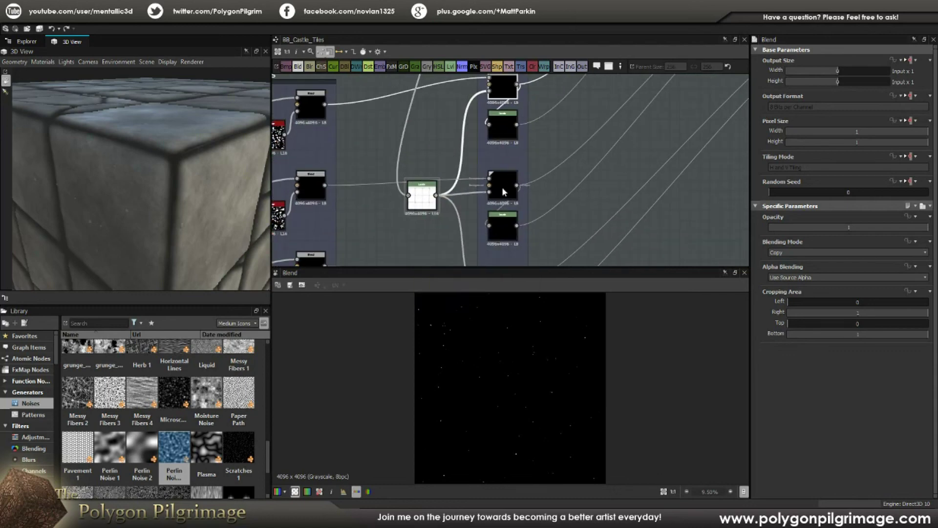
- Preview the final Blend of the Micro Pitting group that feeds the Adding Varient blend
{"action": "scroll", "coordinate": [566, 105], "scroll_direction": "down", "scroll_amount": 3}
{"action": "middle_click_drag", "start_coordinate": [566, 105], "coordinate": [531, 179]}
{"action": "middle_click_drag", "start_coordinate": [594, 83], "coordinate": [516, 187]}
{"action": "scroll", "coordinate": [551, 161], "scroll_direction": "up", "scroll_amount": 1}
{"action": "scroll", "coordinate": [516, 187], "scroll_direction": "up", "scroll_amount": 2}
{"action": "left_click", "coordinate": [416, 121]}
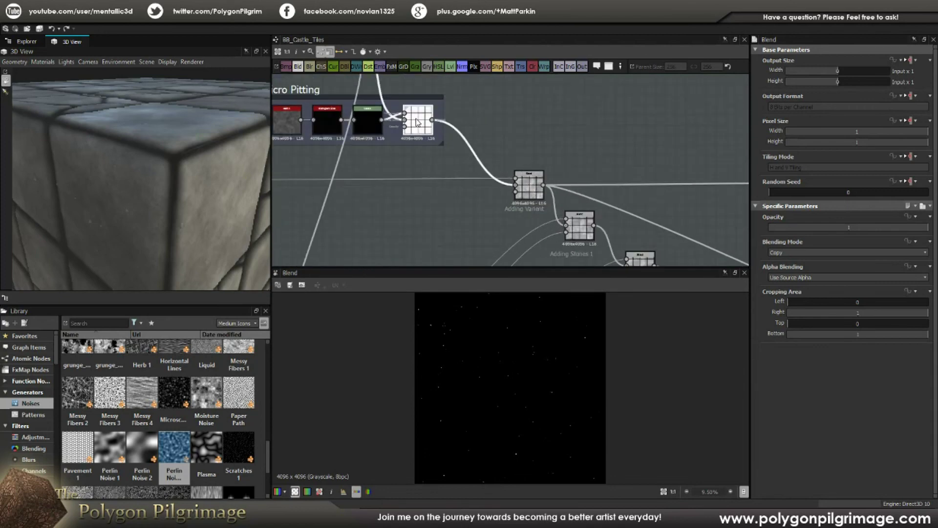
{"action": "scroll", "coordinate": [509, 209], "scroll_direction": "up", "scroll_amount": 1}
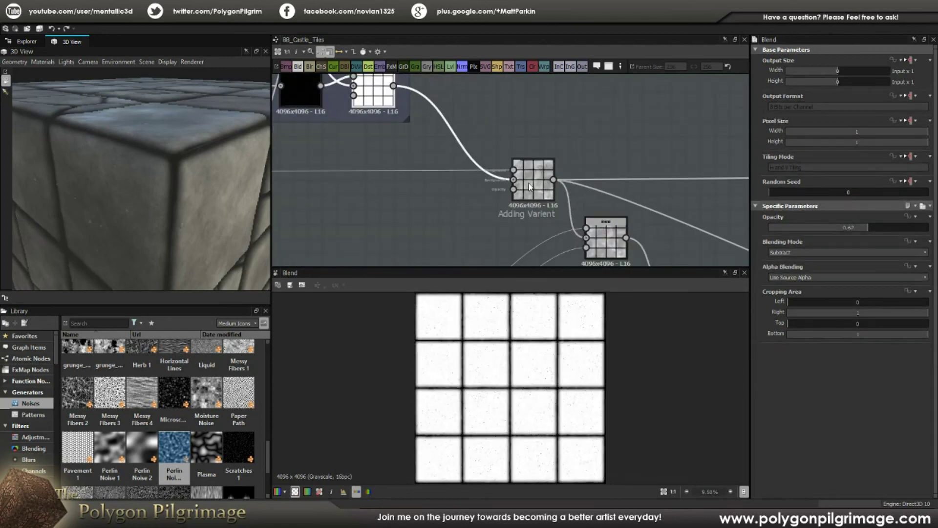
- Preview the Adding Varient blend and examine the tile surface up close
{"action": "left_click", "coordinate": [528, 183]}
{"action": "scroll", "coordinate": [529, 185], "scroll_direction": "down", "scroll_amount": 2}
{"action": "mouse_move", "coordinate": [355, 207]}
{"action": "middle_mouse_down"}
{"action": "mouse_move", "coordinate": [480, 207]}
{"action": "mouse_move", "coordinate": [585, 190]}
{"action": "mouse_move", "coordinate": [365, 195]}
{"action": "middle_mouse_up"}
{"action": "scroll", "coordinate": [573, 203], "scroll_direction": "up", "scroll_amount": 2}
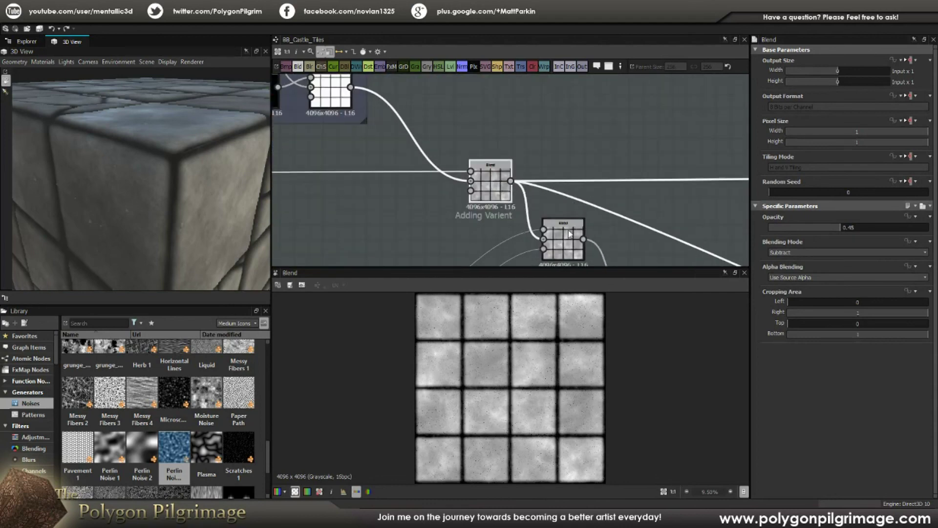
{"action": "scroll", "coordinate": [522, 352], "scroll_direction": "up", "scroll_amount": 5}
{"action": "middle_click_drag", "start_coordinate": [522, 352], "coordinate": [531, 369]}
{"action": "scroll", "coordinate": [535, 365], "scroll_direction": "up", "scroll_amount": 1}
- Preview the Adding Stones 1 blend and examine the stones added to the tile surface
{"action": "middle_click_drag", "start_coordinate": [562, 246], "coordinate": [561, 184]}
{"action": "left_click", "coordinate": [561, 187]}
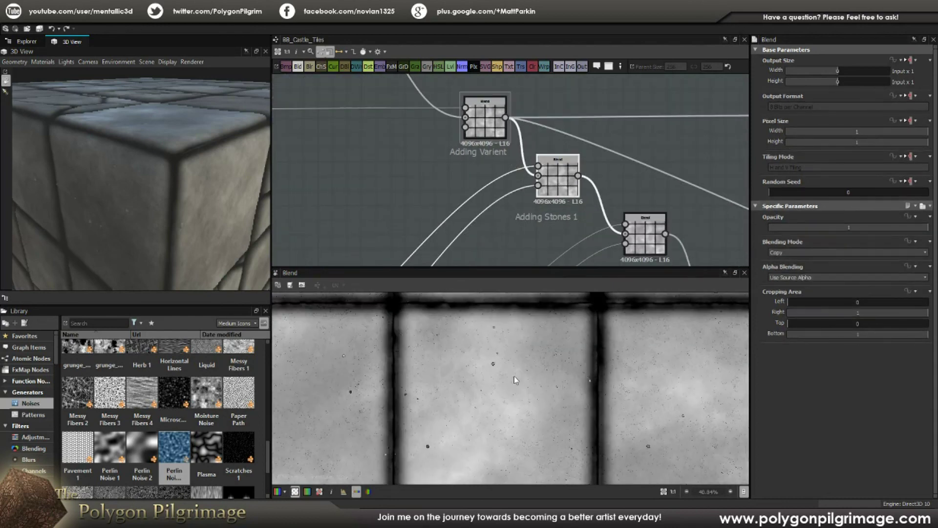
{"action": "scroll", "coordinate": [483, 363], "scroll_direction": "up", "scroll_amount": 2}
{"action": "middle_click_drag", "start_coordinate": [482, 362], "coordinate": [499, 381]}
{"action": "middle_click_drag", "start_coordinate": [554, 407], "coordinate": [580, 378]}
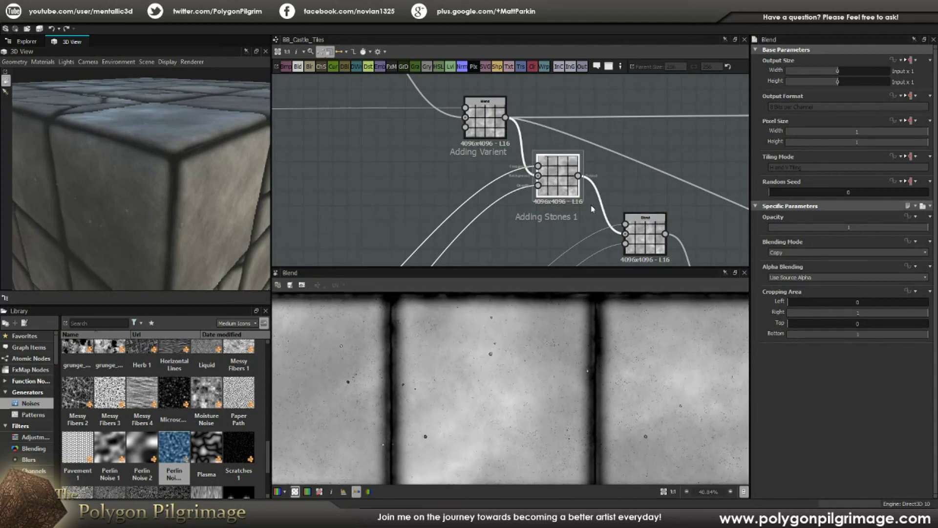
- Preview the first Blend in Stones + Mask and its Levels node, examining the stone mask and histogram
{"action": "scroll", "coordinate": [547, 198], "scroll_direction": "down", "scroll_amount": 3}
{"action": "middle_click_drag", "start_coordinate": [547, 198], "coordinate": [523, 187]}
{"action": "scroll", "coordinate": [489, 212], "scroll_direction": "up", "scroll_amount": 2}
{"action": "left_click", "coordinate": [436, 198]}
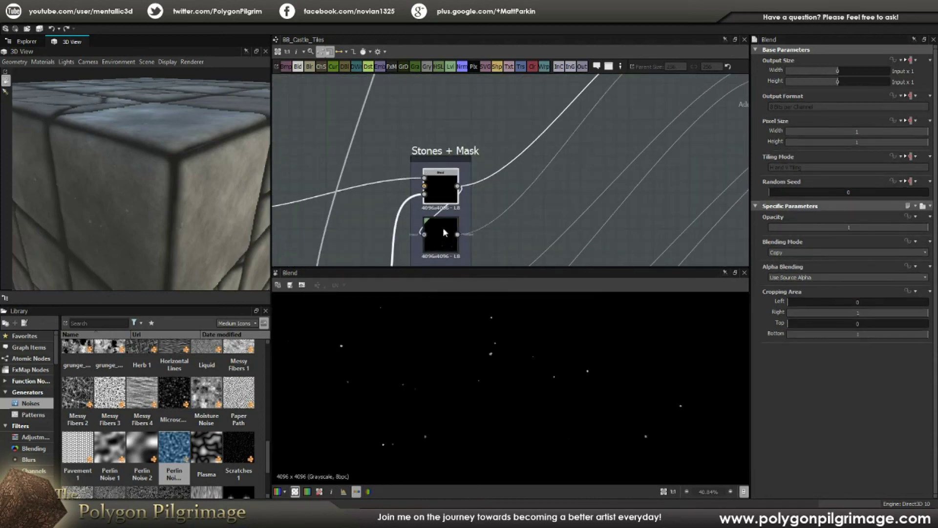
{"action": "left_click", "coordinate": [443, 229]}
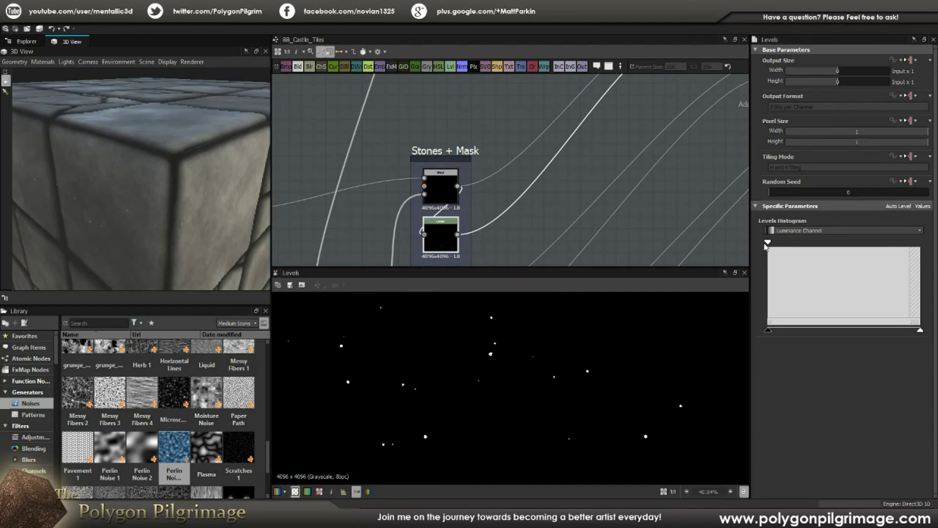
{"action": "scroll", "coordinate": [496, 357], "scroll_direction": "down", "scroll_amount": 2}
{"action": "scroll", "coordinate": [495, 359], "scroll_direction": "down", "scroll_amount": 3}
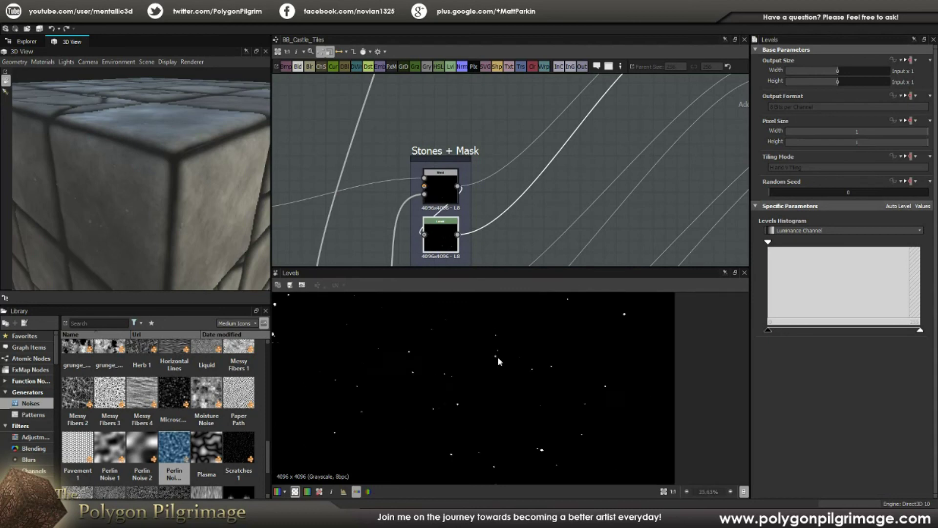
- Return to the Adding Stones 1 blend and examine the masked stones both close up and across several tiles
{"action": "middle_click_drag", "start_coordinate": [679, 83], "coordinate": [536, 197]}
{"action": "double_click", "coordinate": [568, 141]}
{"action": "scroll", "coordinate": [508, 343], "scroll_direction": "up", "scroll_amount": 5}
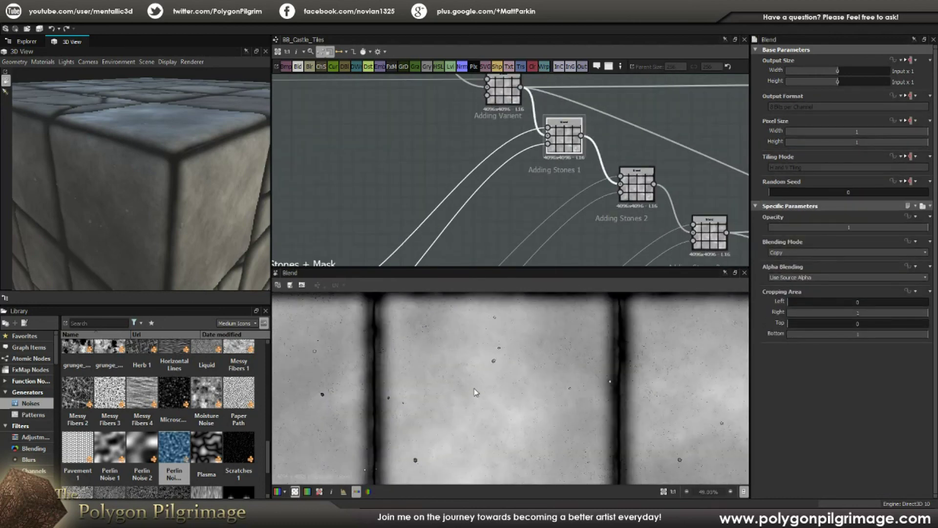
{"action": "scroll", "coordinate": [501, 374], "scroll_direction": "down", "scroll_amount": 4}
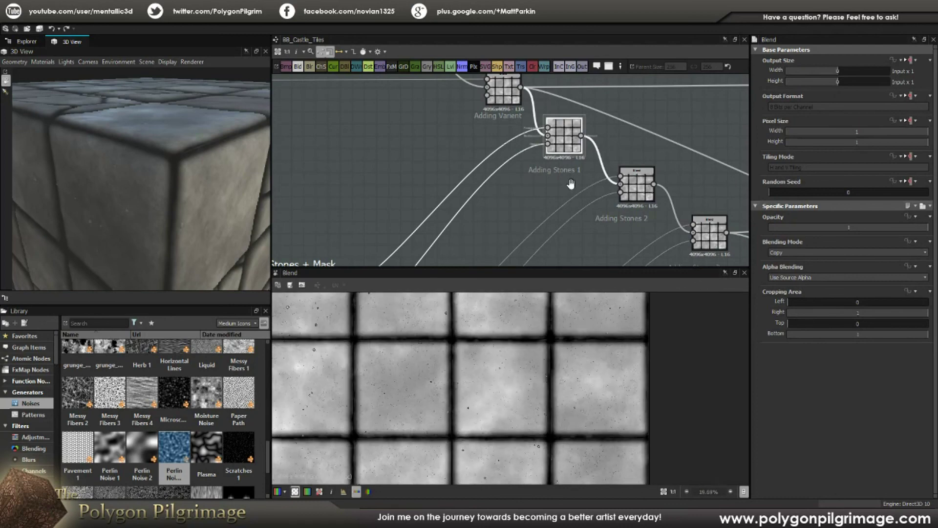
- Preview the Adding Stones 2 blend and examine its stones, opacity and blending mode
{"action": "middle_click_drag", "start_coordinate": [611, 198], "coordinate": [597, 167]}
{"action": "double_click", "coordinate": [624, 167]}
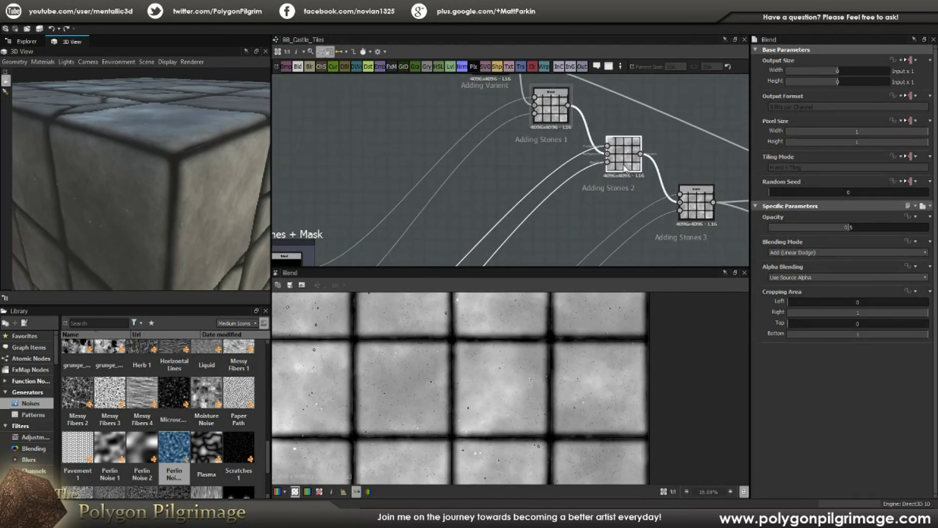
{"action": "mouse_move", "coordinate": [585, 149]}
{"action": "middle_mouse_down"}
{"action": "mouse_move", "coordinate": [560, 185]}
{"action": "mouse_move", "coordinate": [547, 172]}
{"action": "middle_mouse_up"}
{"action": "double_click", "coordinate": [588, 192]}
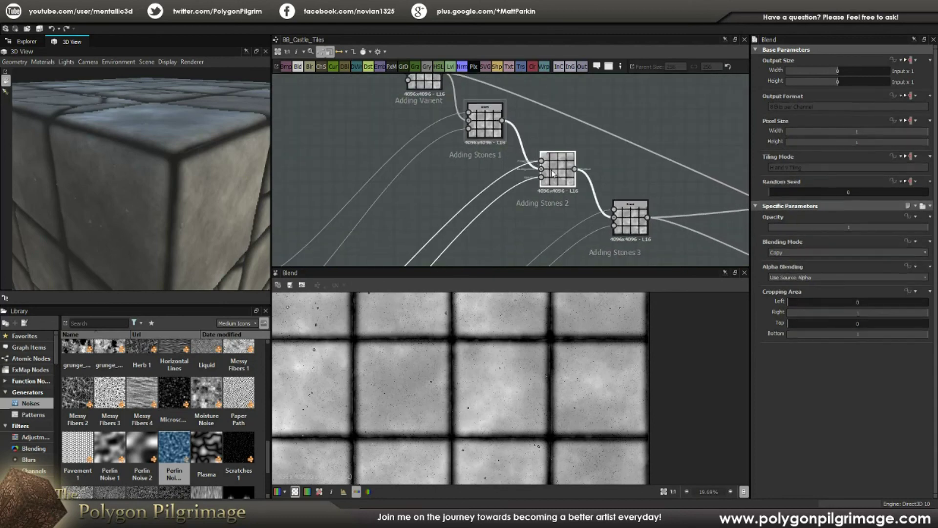
{"action": "left_click", "coordinate": [557, 171]}
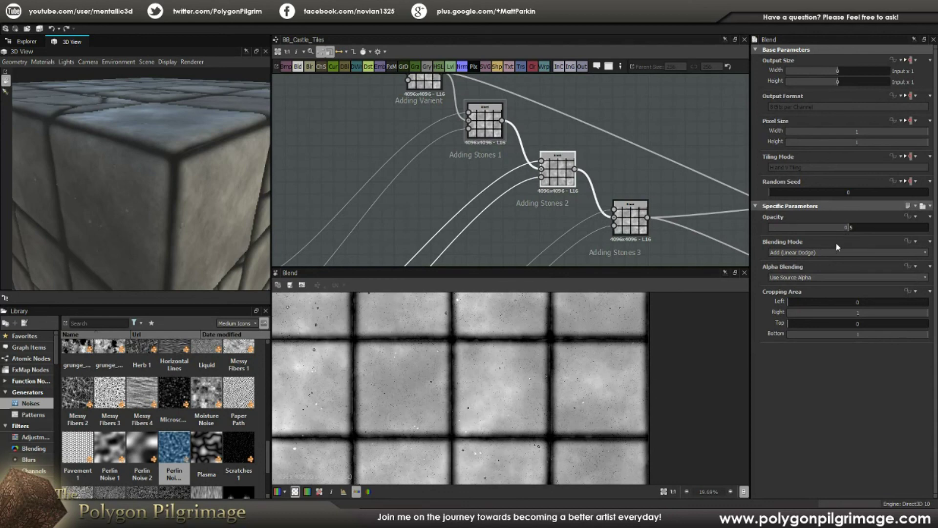
- Preview the Adding Stones 3 blend and examine its opacity, blending mode and stones close up on the tiles
{"action": "middle_click_drag", "start_coordinate": [570, 183], "coordinate": [546, 151]}
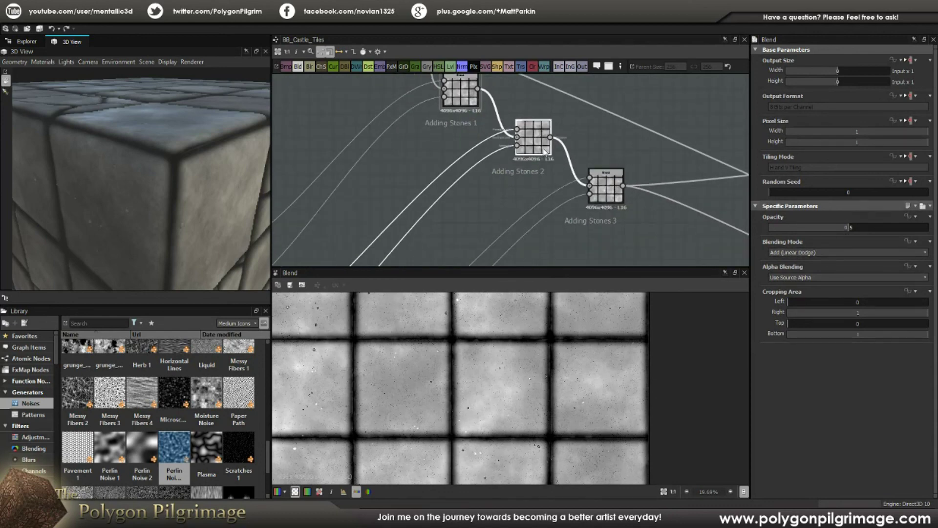
{"action": "left_click", "coordinate": [606, 186]}
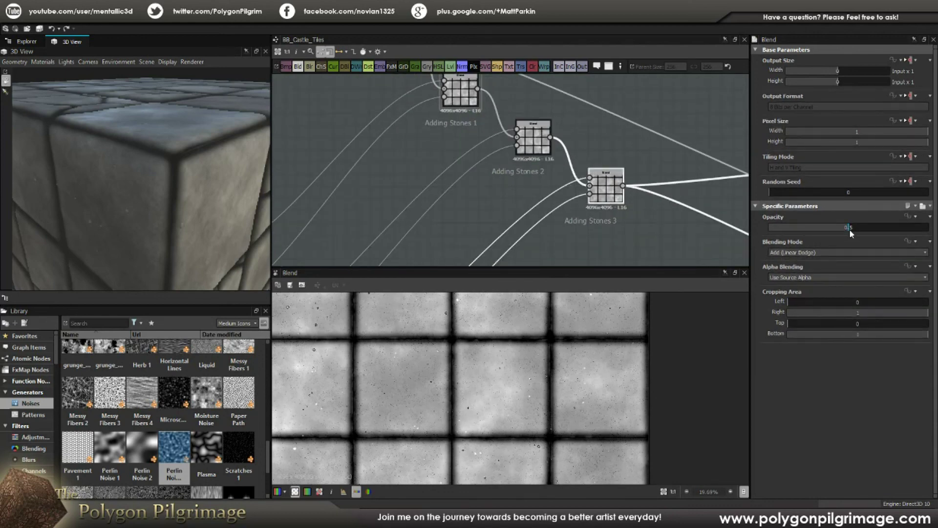
{"action": "scroll", "coordinate": [469, 373], "scroll_direction": "down", "scroll_amount": 1}
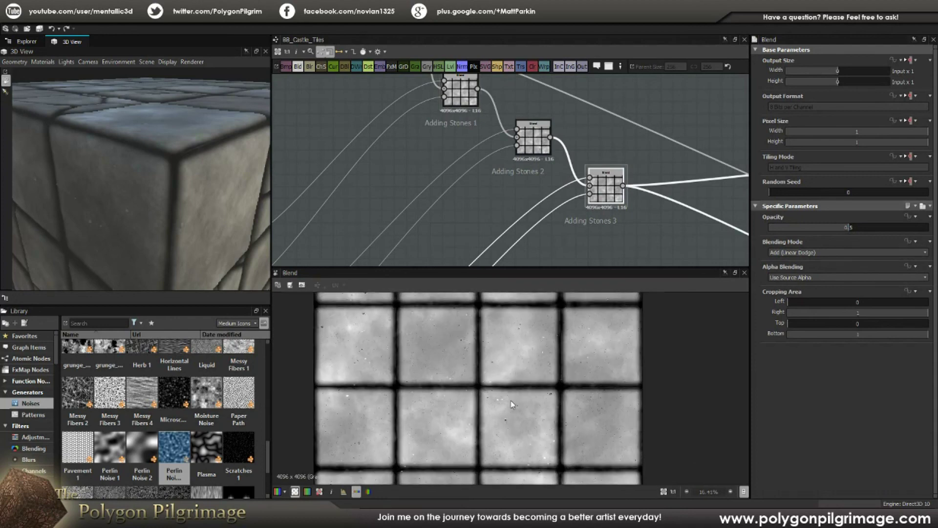
{"action": "scroll", "coordinate": [512, 400], "scroll_direction": "up", "scroll_amount": 4}
{"action": "middle_click_drag", "start_coordinate": [579, 344], "coordinate": [445, 373]}
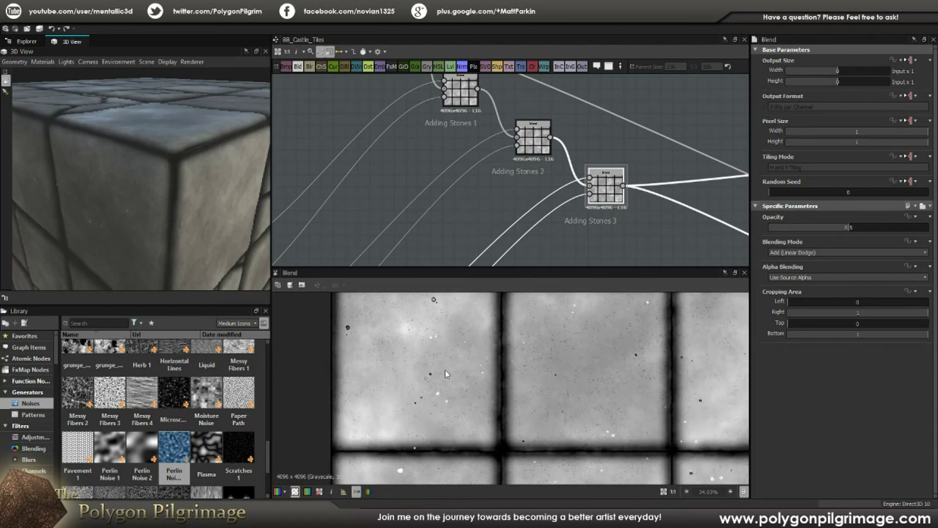
- Examine how the Stones + Mask outputs feed the Adding Stones blends, and inspect the final stone scatter across several tiles
{"action": "scroll", "coordinate": [560, 195], "scroll_direction": "down", "scroll_amount": 5}
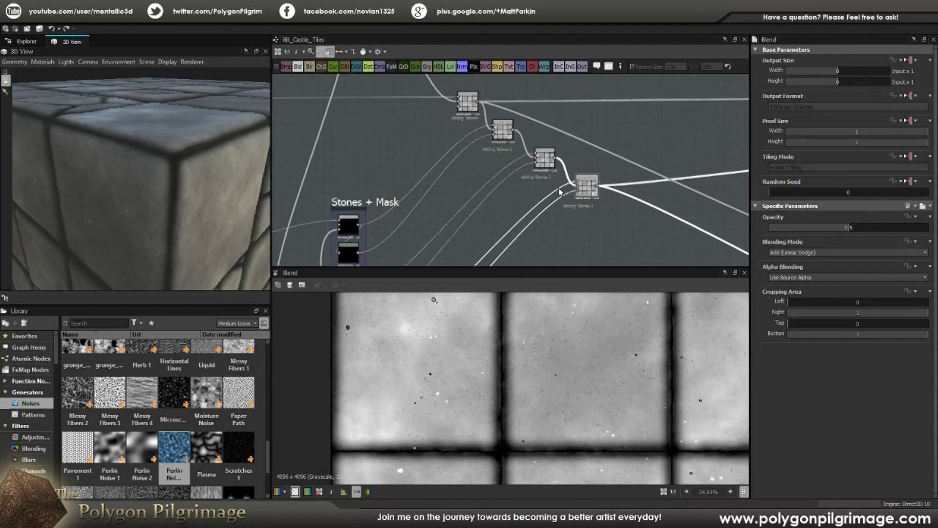
{"action": "scroll", "coordinate": [541, 190], "scroll_direction": "up", "scroll_amount": 4}
{"action": "scroll", "coordinate": [522, 159], "scroll_direction": "down", "scroll_amount": 6}
{"action": "middle_click_drag", "start_coordinate": [508, 255], "coordinate": [530, 204]}
{"action": "scroll", "coordinate": [529, 204], "scroll_direction": "down", "scroll_amount": 1}
{"action": "scroll", "coordinate": [550, 184], "scroll_direction": "up", "scroll_amount": 4}
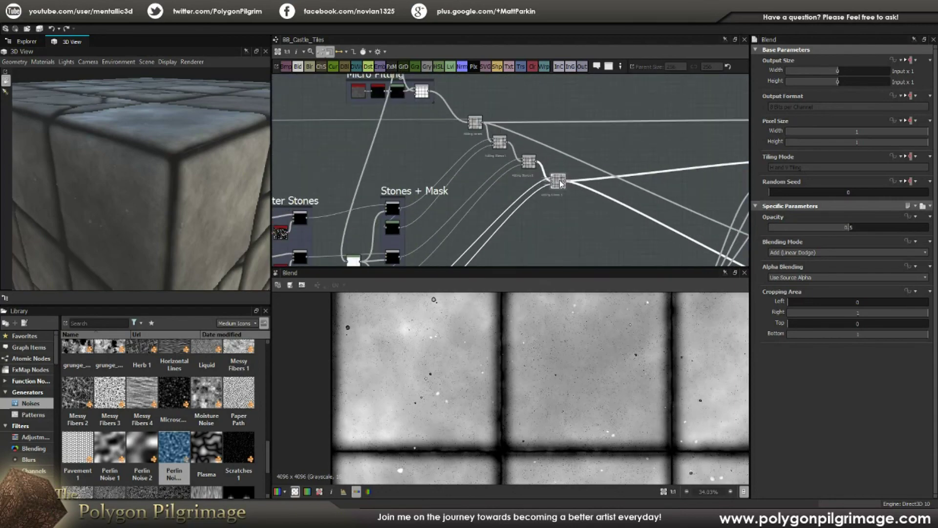
{"action": "scroll", "coordinate": [625, 379], "scroll_direction": "down", "scroll_amount": 5}
{"action": "scroll", "coordinate": [559, 375], "scroll_direction": "up", "scroll_amount": 2}
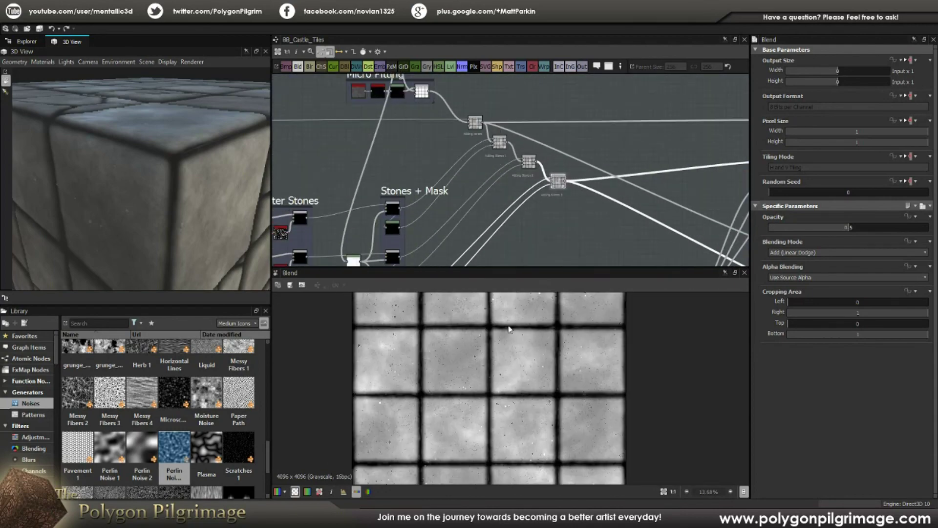
{"action": "scroll", "coordinate": [558, 335], "scroll_direction": "up", "scroll_amount": 3}
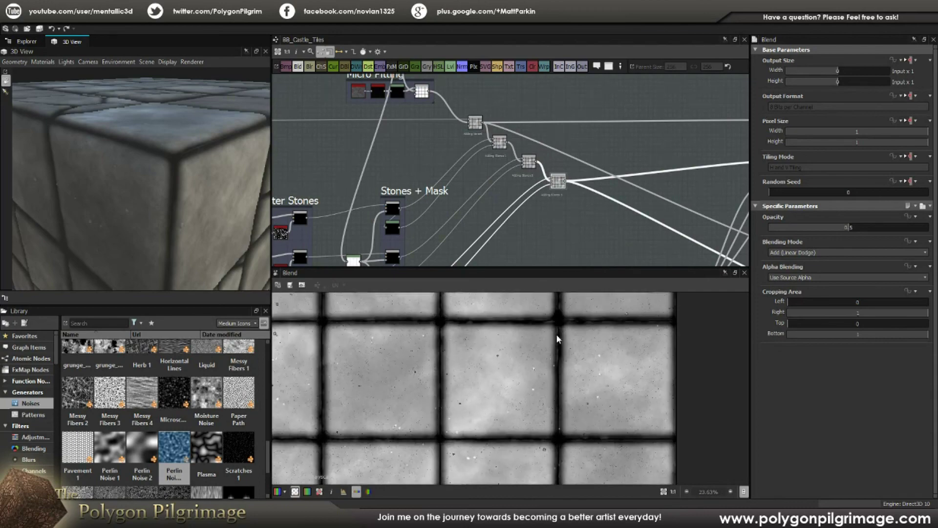
{"action": "scroll", "coordinate": [550, 332], "scroll_direction": "down", "scroll_amount": 2}
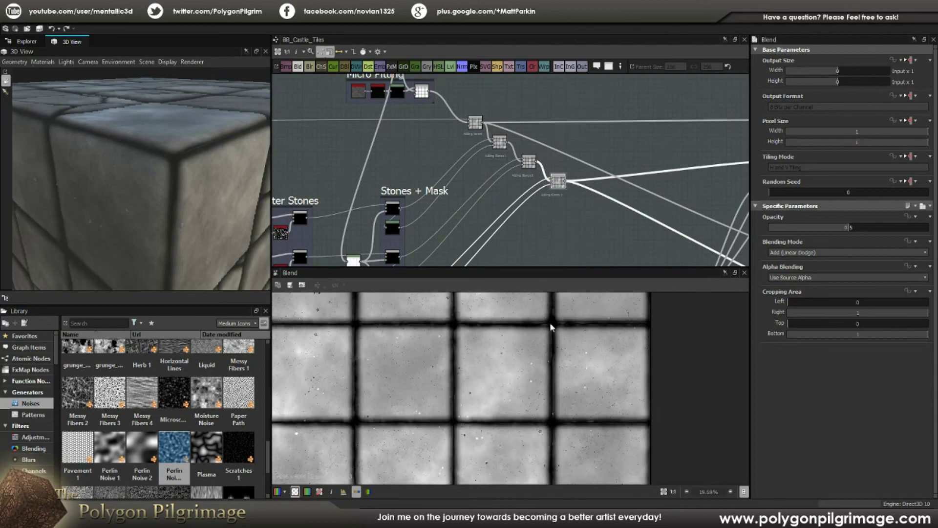
{"action": "scroll", "coordinate": [561, 323], "scroll_direction": "up", "scroll_amount": 3}
{"action": "scroll", "coordinate": [425, 389], "scroll_direction": "down", "scroll_amount": 2}
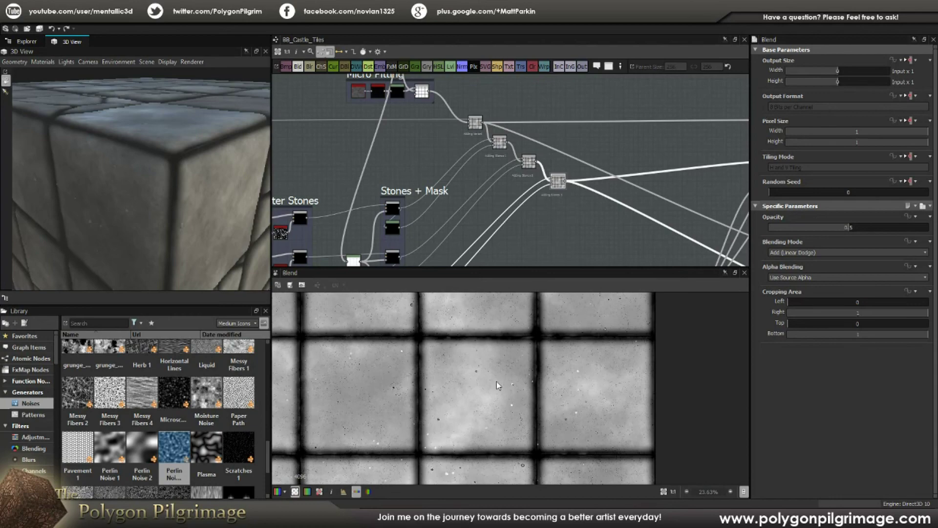
{"action": "middle_click_drag", "start_coordinate": [426, 391], "coordinate": [470, 349]}
- Locate the Cracks - Build frame in the graph and examine its chain of nodes
{"action": "scroll", "coordinate": [560, 200], "scroll_direction": "down", "scroll_amount": 3}
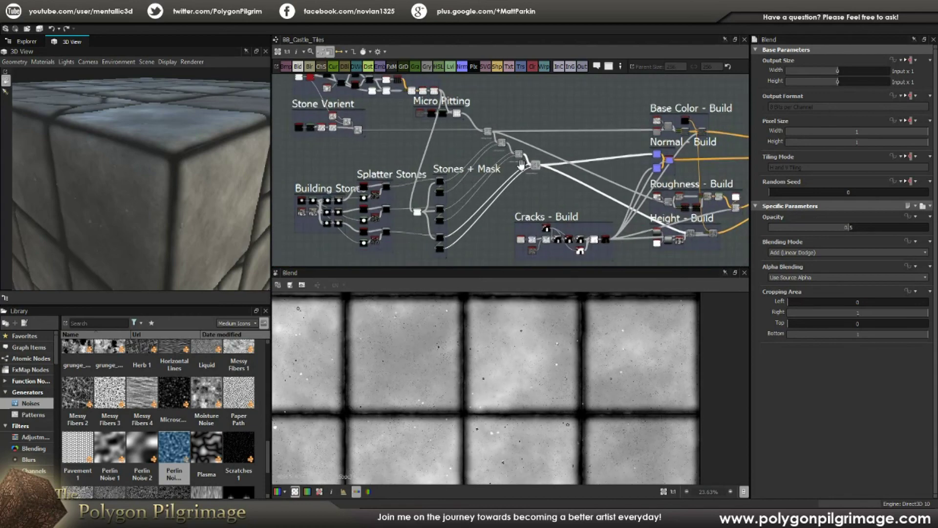
{"action": "middle_click_drag", "start_coordinate": [569, 215], "coordinate": [500, 210]}
{"action": "scroll", "coordinate": [501, 210], "scroll_direction": "up", "scroll_amount": 1}
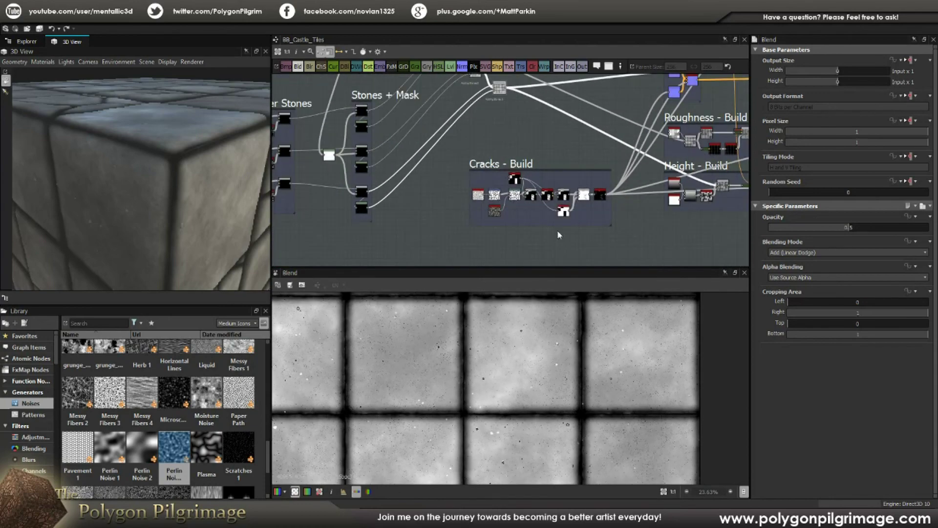
{"action": "scroll", "coordinate": [451, 225], "scroll_direction": "up", "scroll_amount": 1}
{"action": "scroll", "coordinate": [451, 224], "scroll_direction": "down", "scroll_amount": 2}
{"action": "scroll", "coordinate": [515, 181], "scroll_direction": "up", "scroll_amount": 1}
{"action": "scroll", "coordinate": [481, 201], "scroll_direction": "up", "scroll_amount": 2}
{"action": "scroll", "coordinate": [481, 201], "scroll_direction": "up", "scroll_amount": 3}
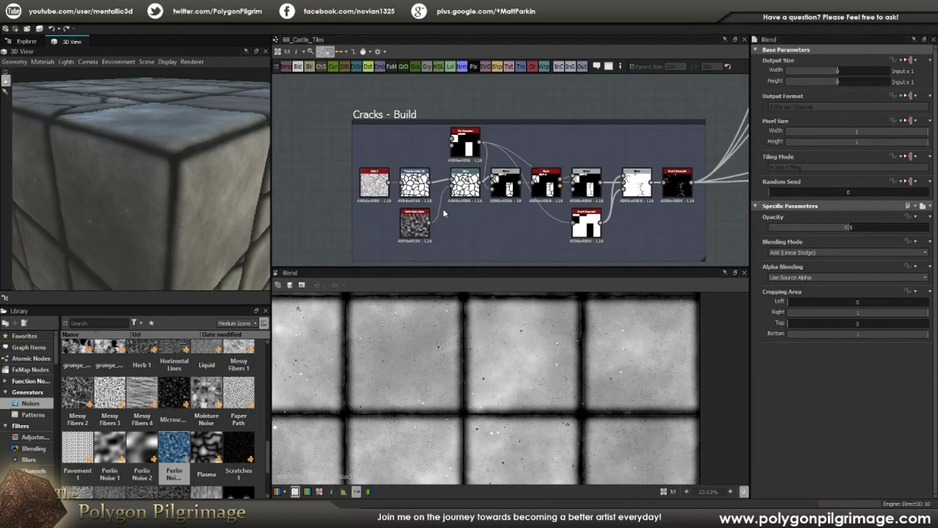
{"action": "scroll", "coordinate": [194, 201], "scroll_direction": "up", "scroll_amount": 3}
{"action": "scroll", "coordinate": [164, 211], "scroll_direction": "down", "scroll_amount": 5}
- Examine the cracked tiles on the whole cube in the 3D view from several angles
{"action": "left_click_drag", "start_coordinate": [164, 211], "coordinate": [200, 194]}
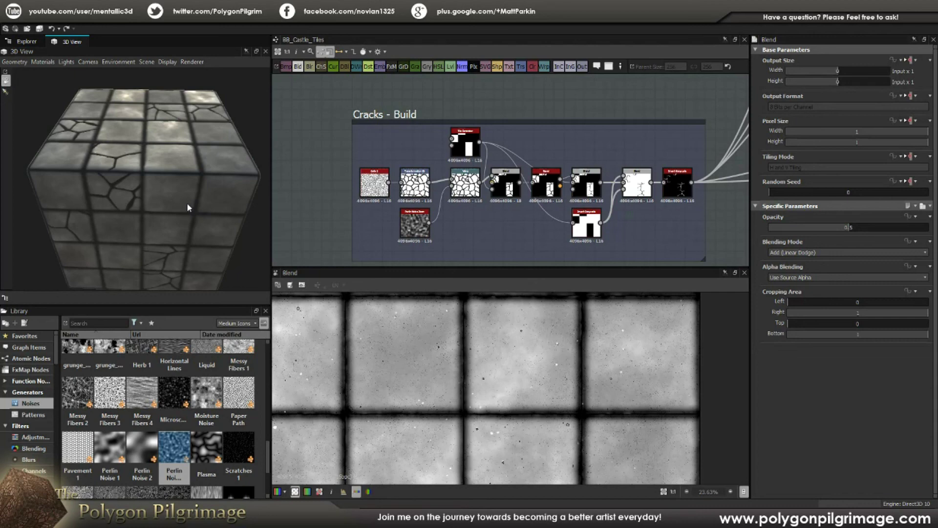
{"action": "left_click_drag", "start_coordinate": [190, 205], "coordinate": [148, 201]}
{"action": "scroll", "coordinate": [410, 190], "scroll_direction": "up", "scroll_amount": 3}
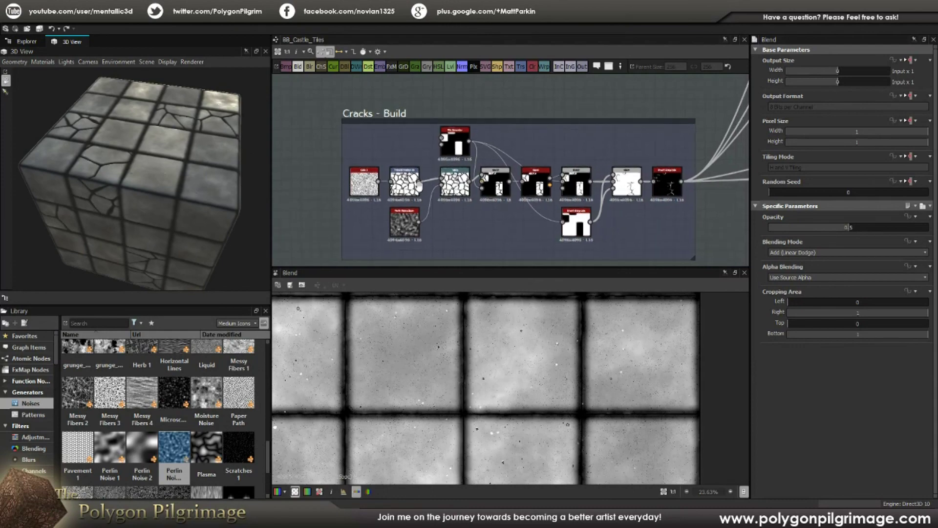
- Preview the Cells 2 node in Cracks - Build, followed by the Transformation 2D node that enlarges its pattern
{"action": "double_click", "coordinate": [369, 184]}
{"action": "scroll", "coordinate": [523, 370], "scroll_direction": "down", "scroll_amount": 3}
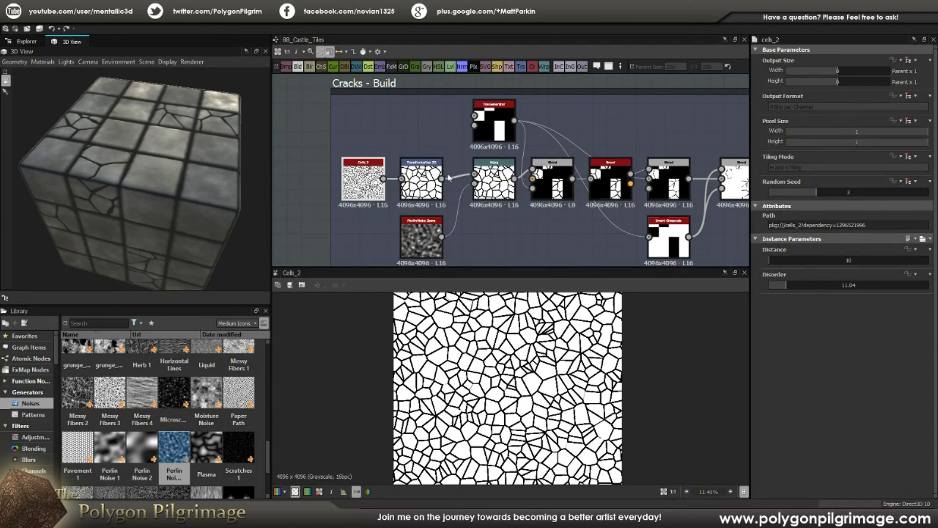
{"action": "middle_click_drag", "start_coordinate": [430, 152], "coordinate": [419, 132]}
{"action": "double_click", "coordinate": [428, 160]}
{"action": "scroll", "coordinate": [592, 350], "scroll_direction": "down", "scroll_amount": 5}
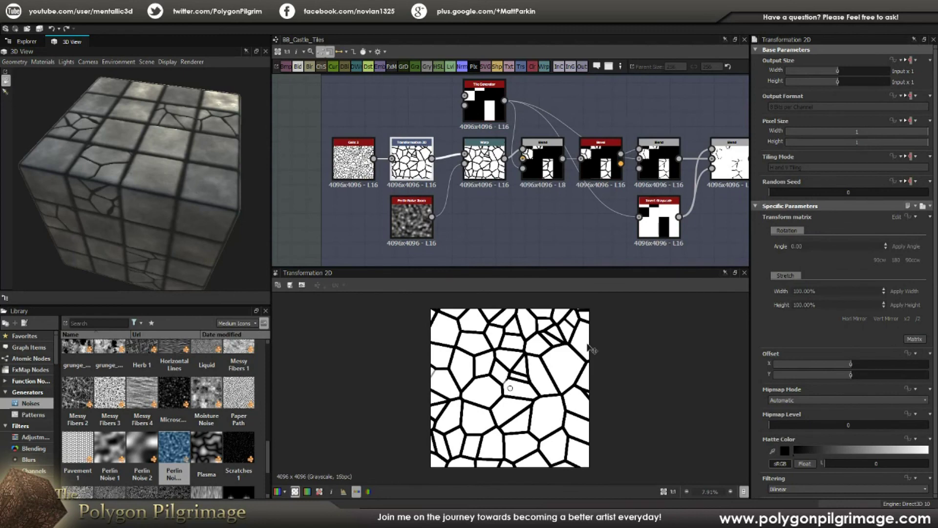
- Examine the Transformation 2D frame extending around the enlarged cell pattern, along with its stretch settings
{"action": "scroll", "coordinate": [575, 355], "scroll_direction": "up", "scroll_amount": 1}
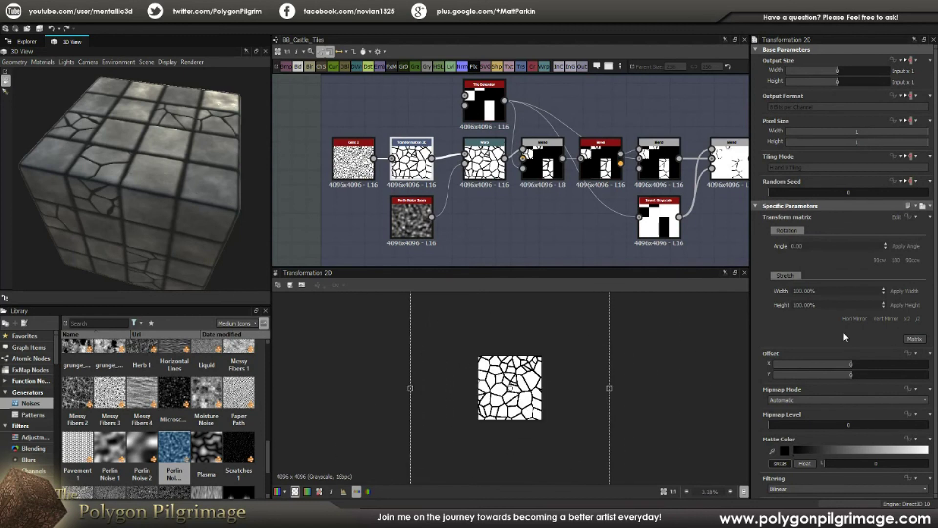
{"action": "scroll", "coordinate": [586, 361], "scroll_direction": "down", "scroll_amount": 1}
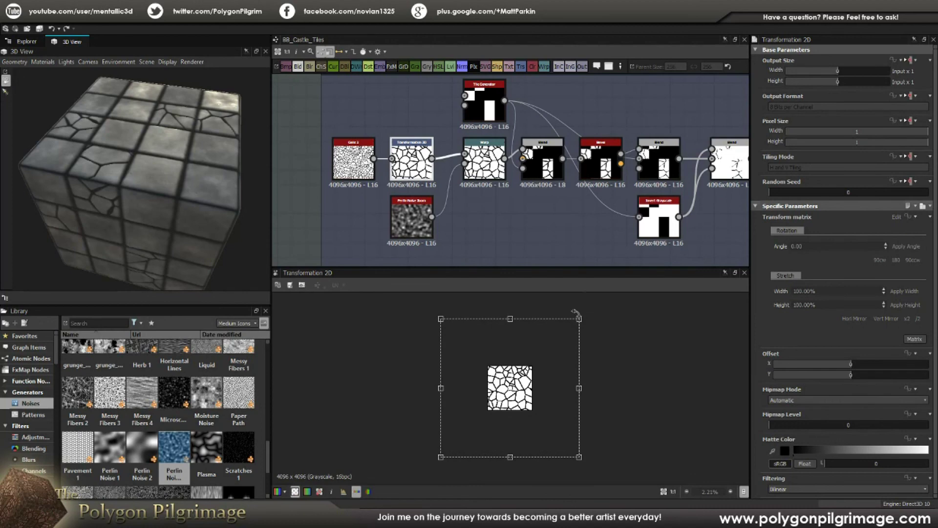
{"action": "scroll", "coordinate": [542, 366], "scroll_direction": "up", "scroll_amount": 4}
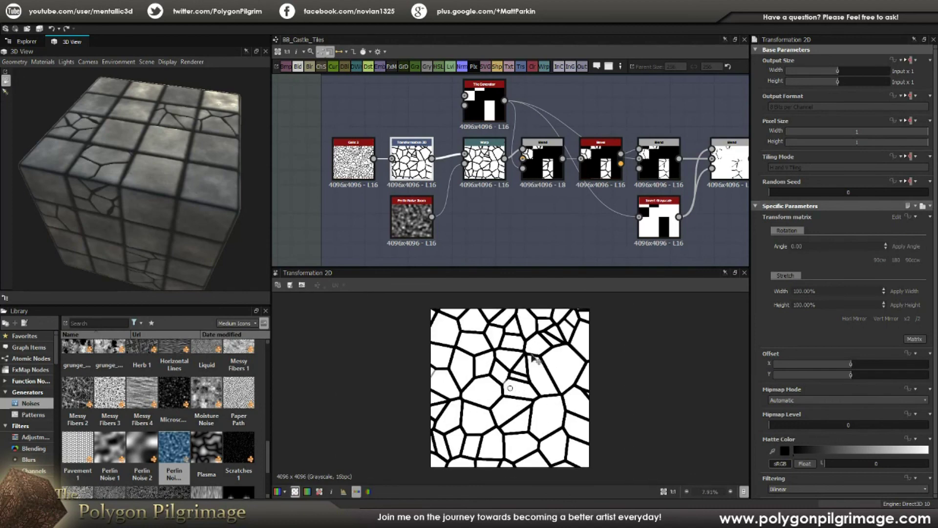
{"action": "scroll", "coordinate": [501, 363], "scroll_direction": "down", "scroll_amount": 1}
{"action": "scroll", "coordinate": [512, 203], "scroll_direction": "down", "scroll_amount": 2}
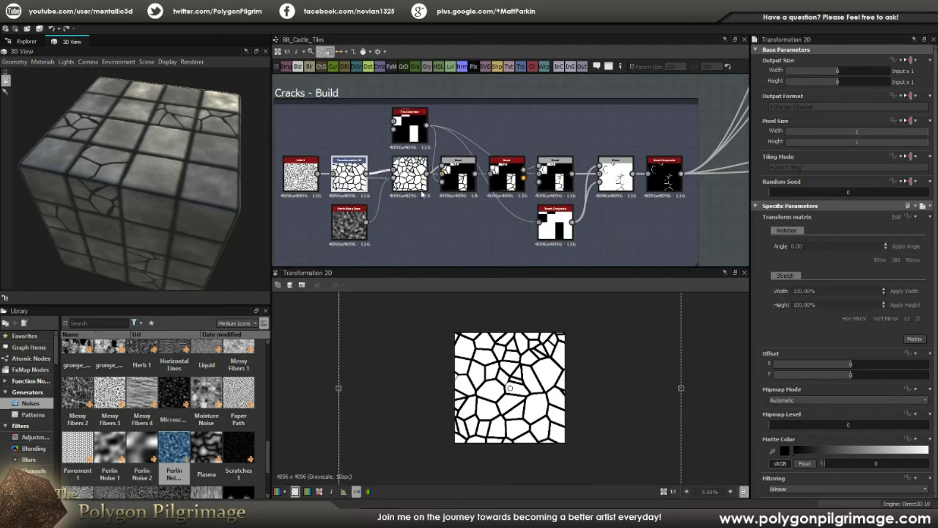
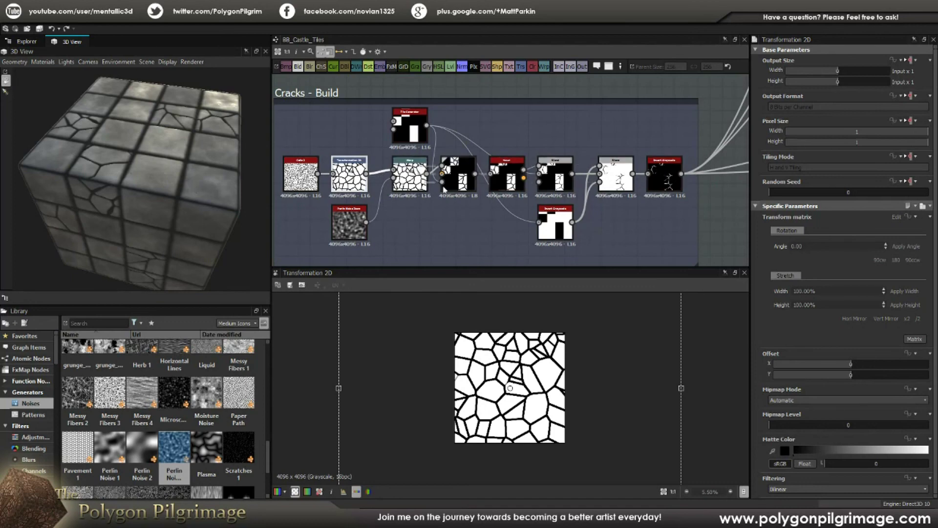
- Preview the Warp node and examine its intensity and the distorted cell lines
{"action": "scroll", "coordinate": [367, 175], "scroll_direction": "up", "scroll_amount": 3}
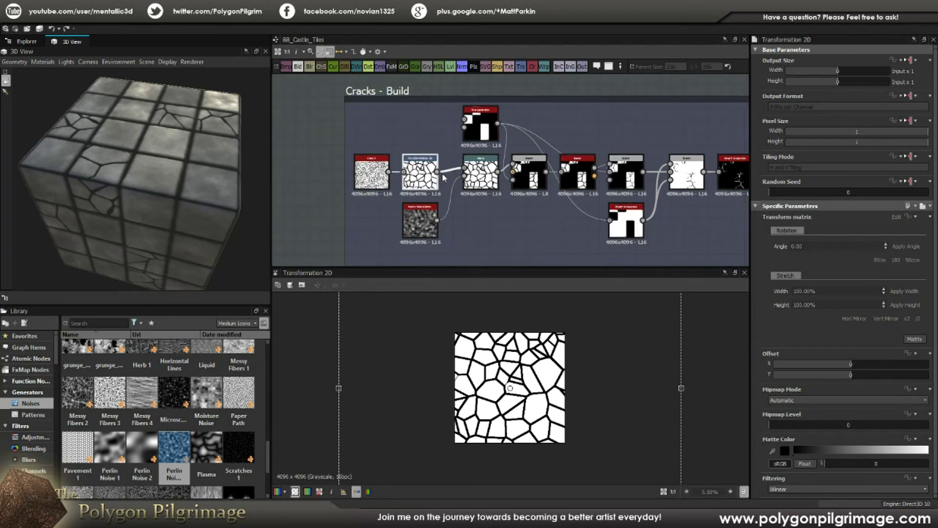
{"action": "left_click", "coordinate": [514, 176]}
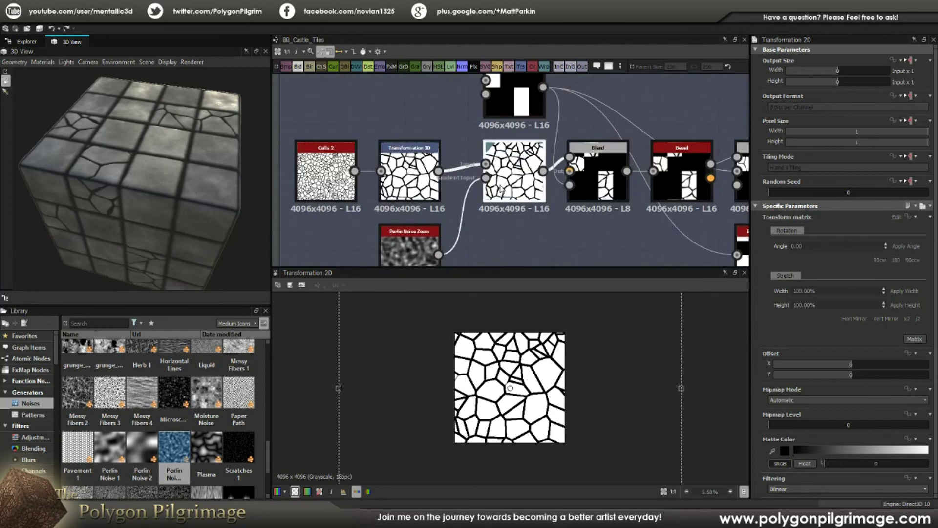
{"action": "scroll", "coordinate": [551, 395], "scroll_direction": "up", "scroll_amount": 4}
{"action": "scroll", "coordinate": [551, 395], "scroll_direction": "down", "scroll_amount": 2}
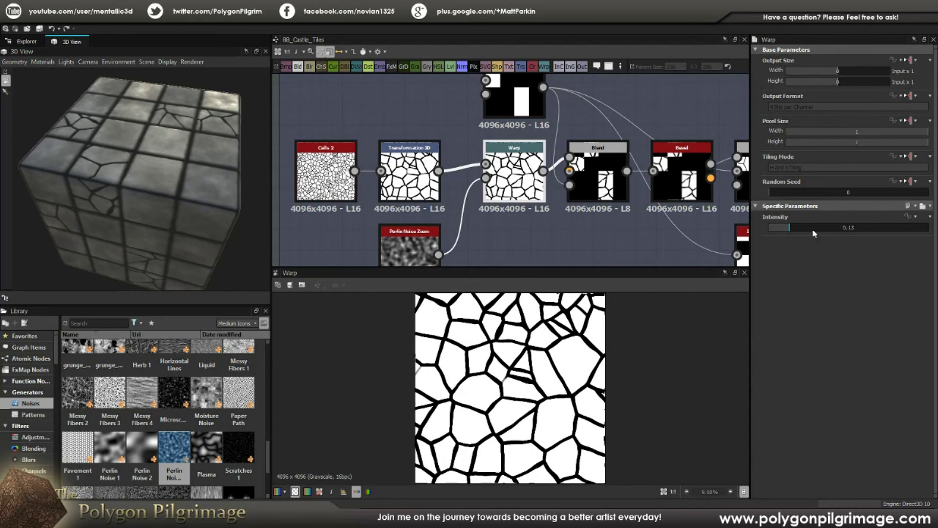
{"action": "middle_click_drag", "start_coordinate": [492, 210], "coordinate": [492, 177]}
- Compare the Perlin Noise Zoom node's pattern, distance and disorder with the Warp result it drives
{"action": "left_click", "coordinate": [413, 215]}
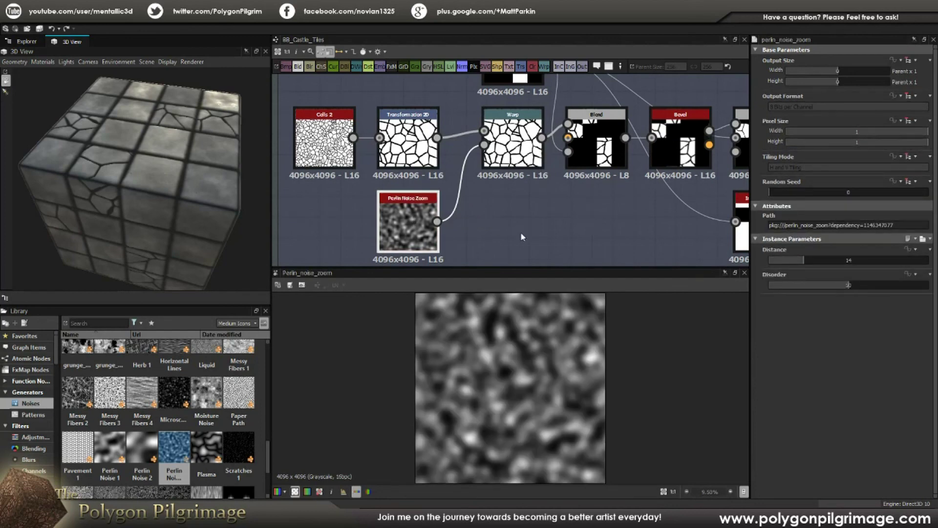
{"action": "scroll", "coordinate": [596, 339], "scroll_direction": "down", "scroll_amount": 1}
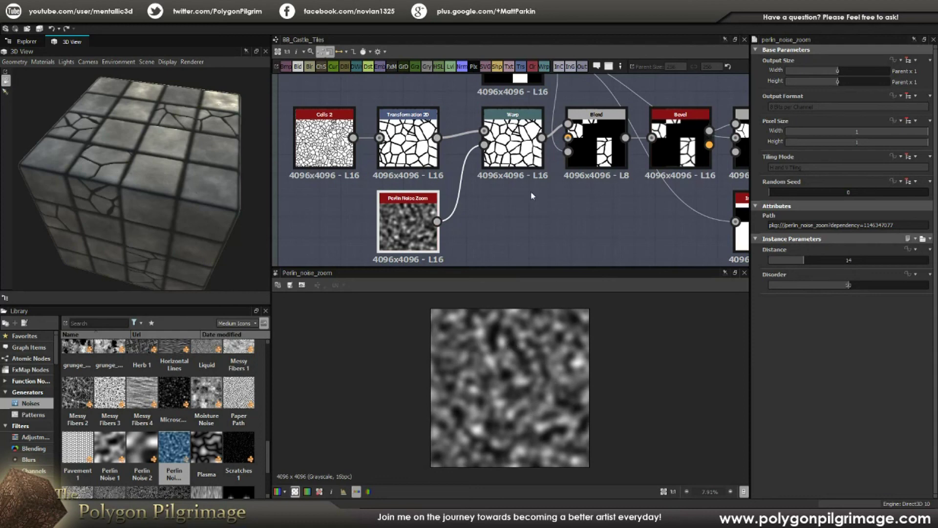
{"action": "left_click", "coordinate": [513, 147]}
{"action": "scroll", "coordinate": [505, 386], "scroll_direction": "up", "scroll_amount": 1}
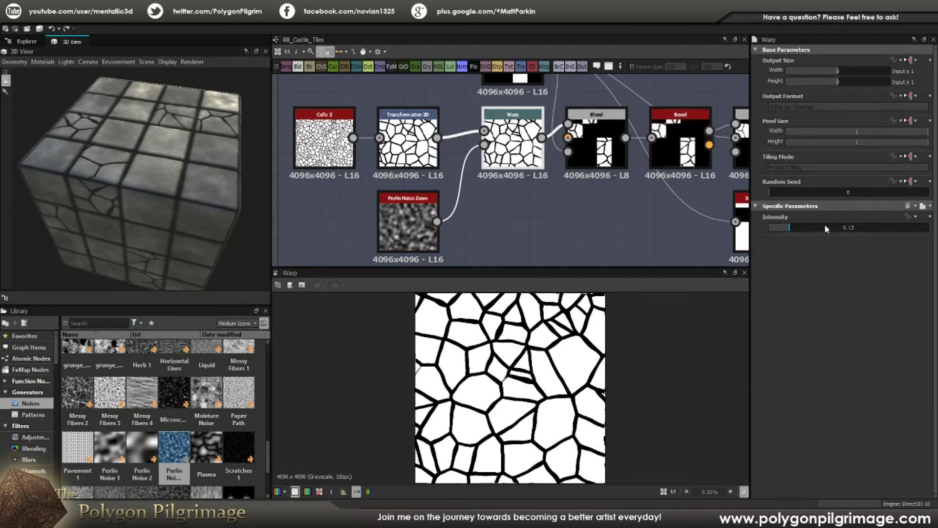
{"action": "left_click", "coordinate": [415, 221]}
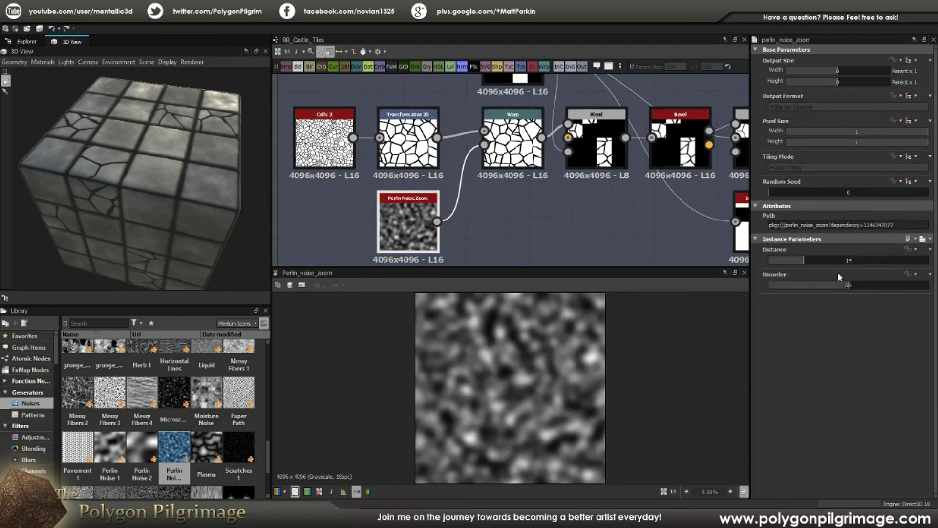
{"action": "left_click", "coordinate": [541, 152]}
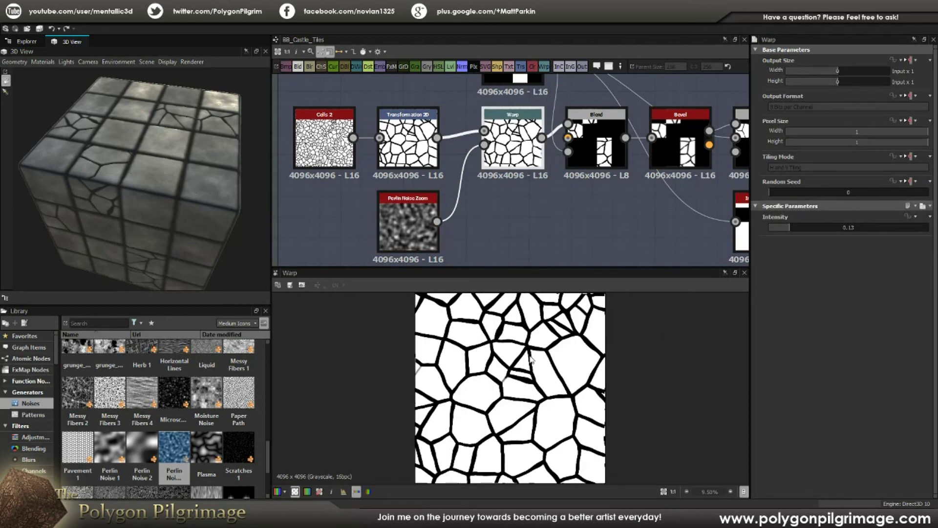
- Examine the shape of the warped cracks on the cube's tiles, close up and from farther away
{"action": "left_click_drag", "start_coordinate": [228, 132], "coordinate": [120, 191]}
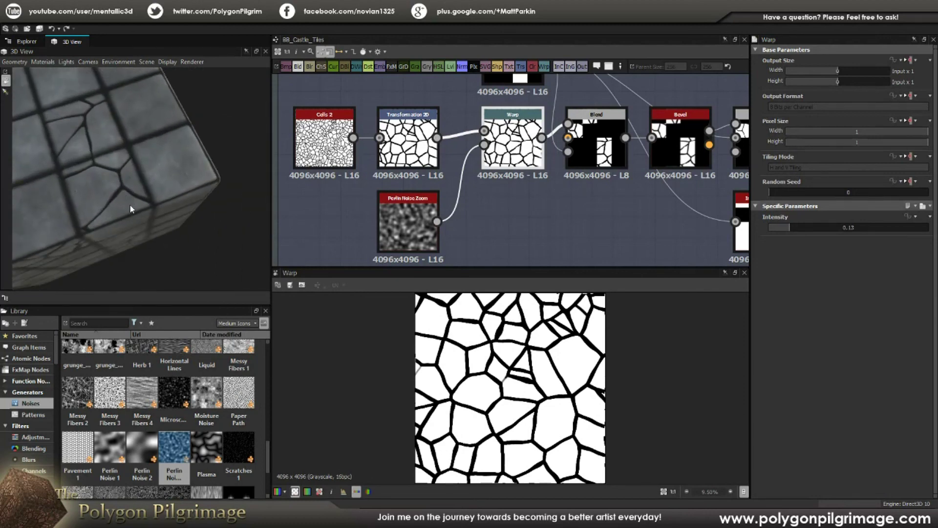
{"action": "left_click_drag", "start_coordinate": [201, 214], "coordinate": [169, 179]}
{"action": "scroll", "coordinate": [520, 188], "scroll_direction": "down", "scroll_amount": 2}
- Preview the Tile Generator in Cracks - Build and examine its tile counts, pattern type and Random Mask settings
{"action": "middle_click_drag", "start_coordinate": [519, 188], "coordinate": [485, 212]}
{"action": "scroll", "coordinate": [441, 208], "scroll_direction": "up", "scroll_amount": 1}
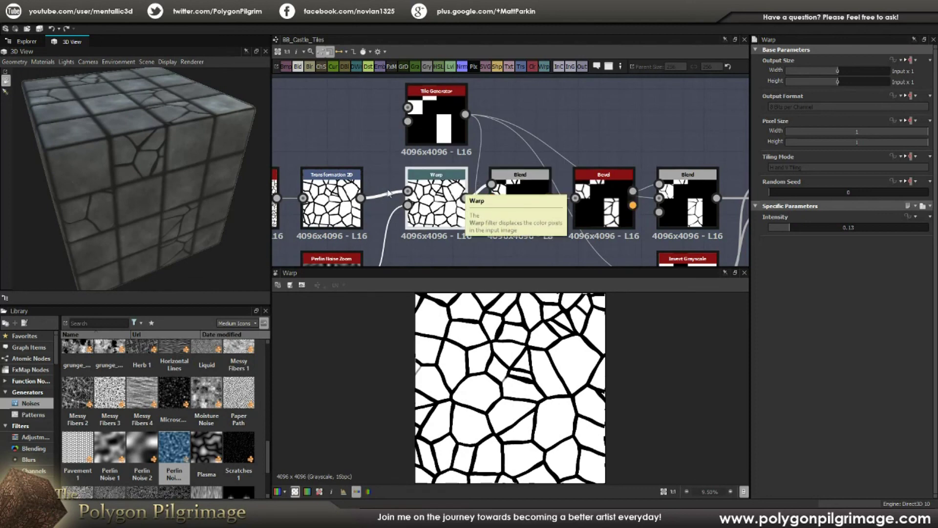
{"action": "scroll", "coordinate": [502, 141], "scroll_direction": "down", "scroll_amount": 2}
{"action": "middle_click_drag", "start_coordinate": [502, 140], "coordinate": [495, 155]}
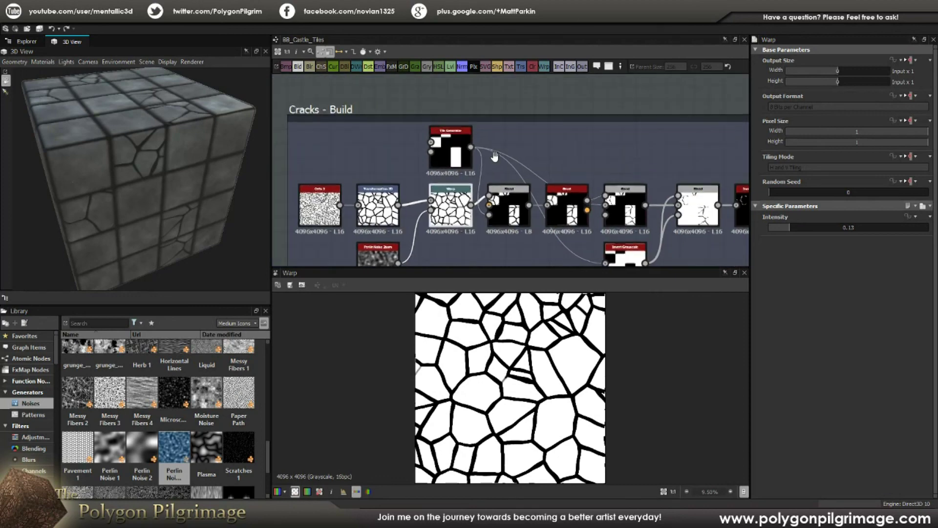
{"action": "double_click", "coordinate": [458, 155]}
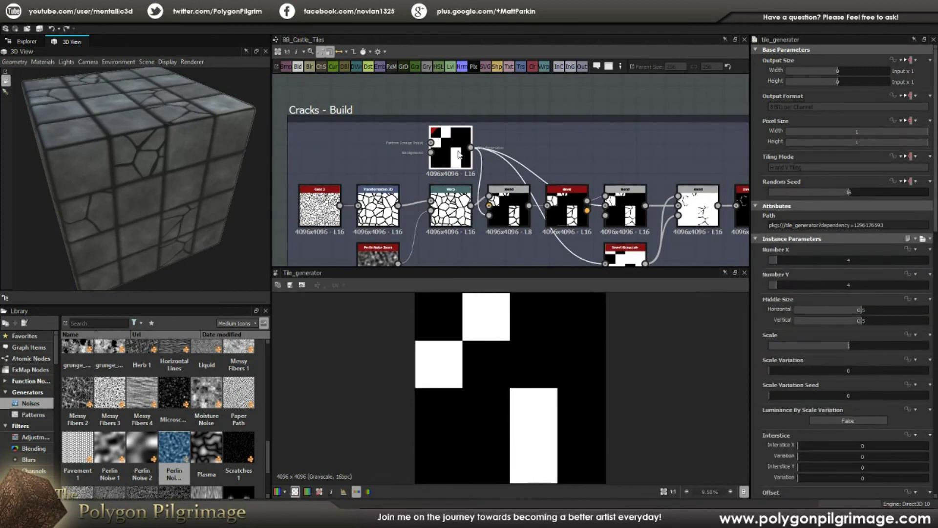
{"action": "scroll", "coordinate": [767, 292], "scroll_direction": "down", "scroll_amount": 10}
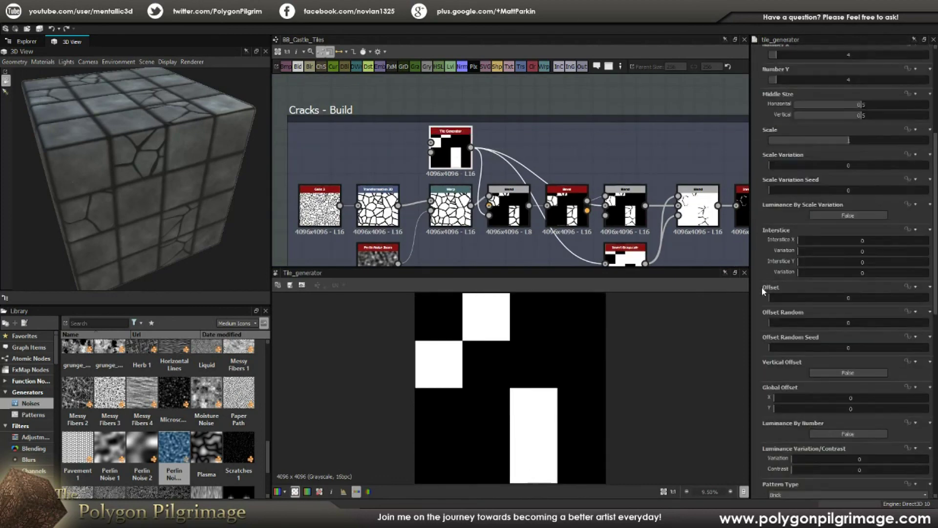
{"action": "scroll", "coordinate": [762, 287], "scroll_direction": "down", "scroll_amount": 9}
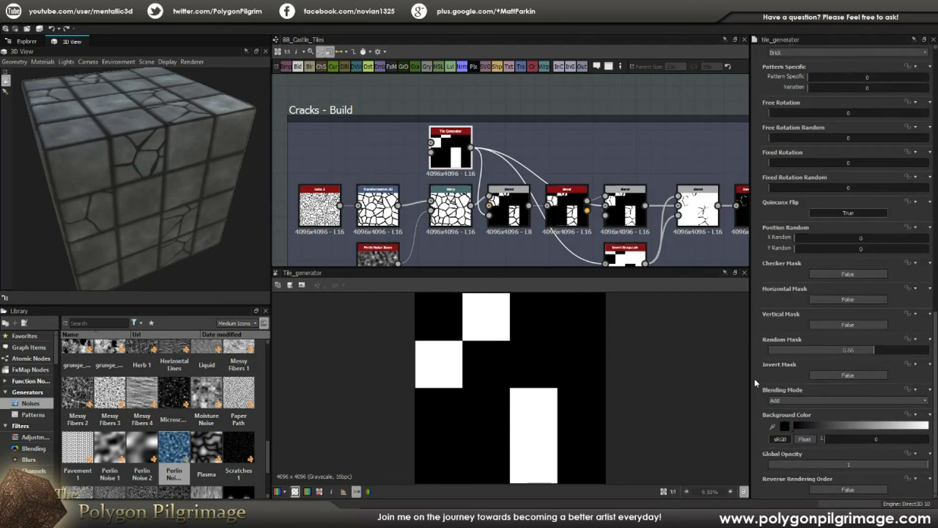
{"action": "scroll", "coordinate": [762, 356], "scroll_direction": "up", "scroll_amount": 1}
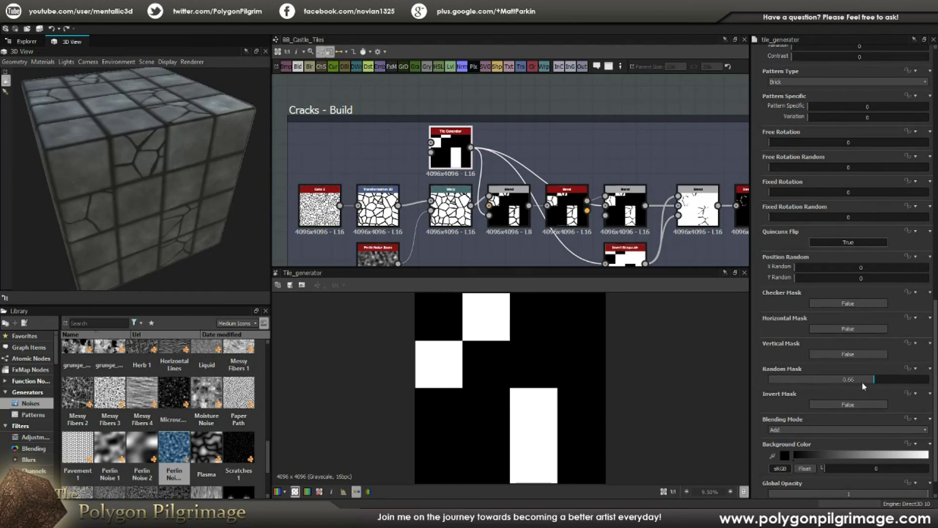
{"action": "scroll", "coordinate": [573, 373], "scroll_direction": "down", "scroll_amount": 2}
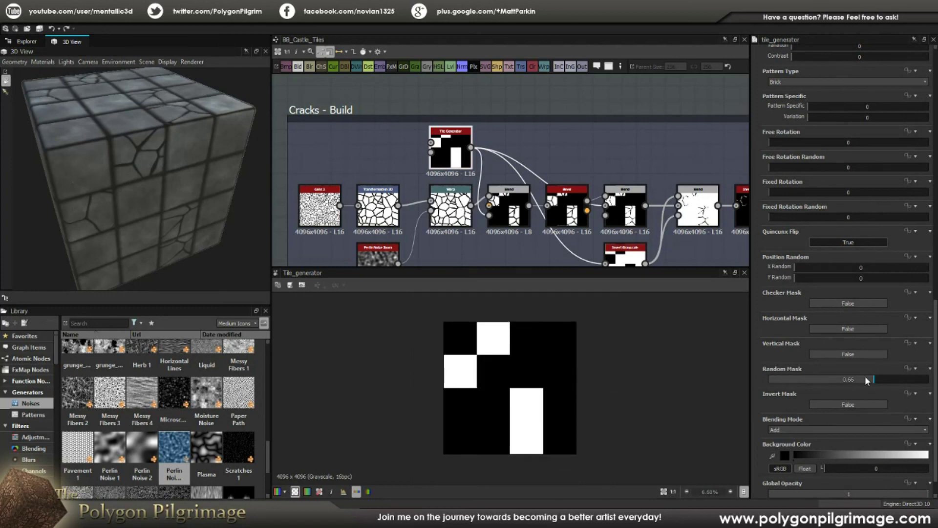
{"action": "scroll", "coordinate": [771, 266], "scroll_direction": "up", "scroll_amount": 15}
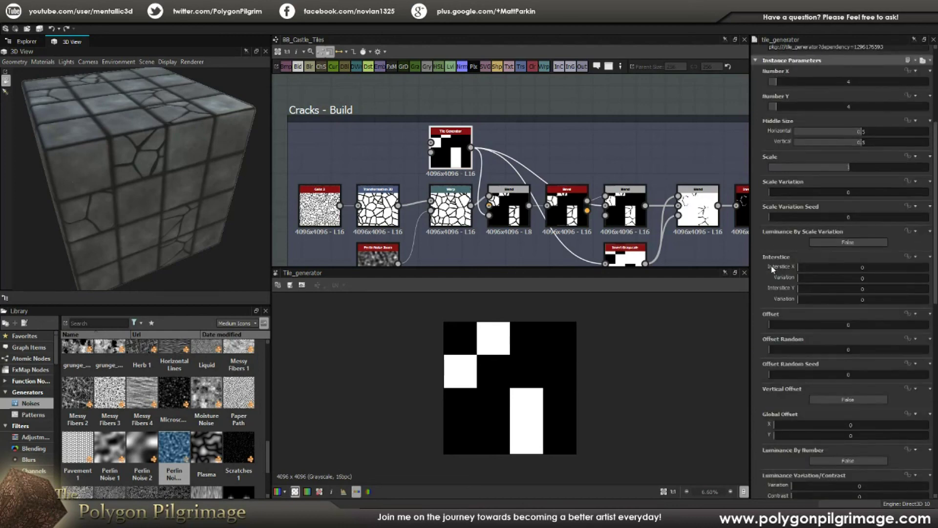
{"action": "scroll", "coordinate": [772, 268], "scroll_direction": "up", "scroll_amount": 1}
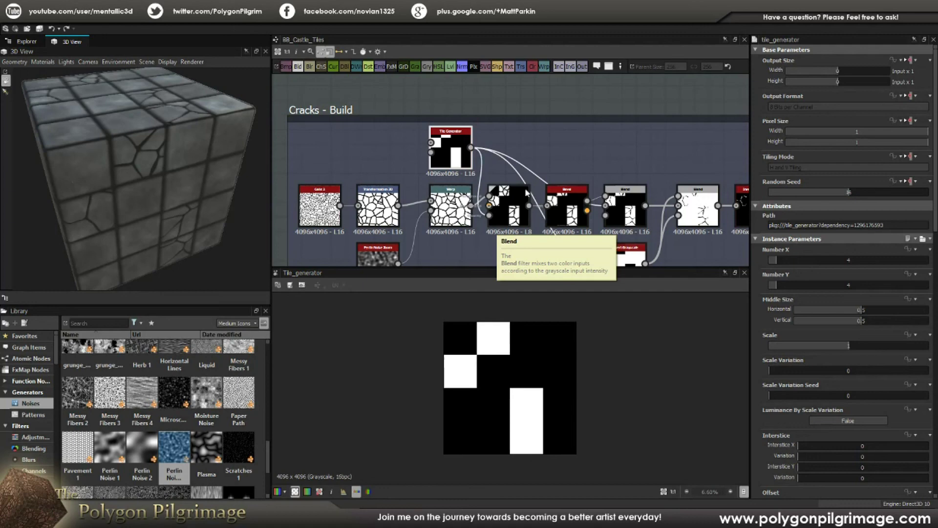
- Preview the Blend that masks the warped cells to selected tiles, and examine the Bevel node's softened edges close up
{"action": "scroll", "coordinate": [509, 227], "scroll_direction": "up", "scroll_amount": 2}
{"action": "left_click", "coordinate": [510, 225]}
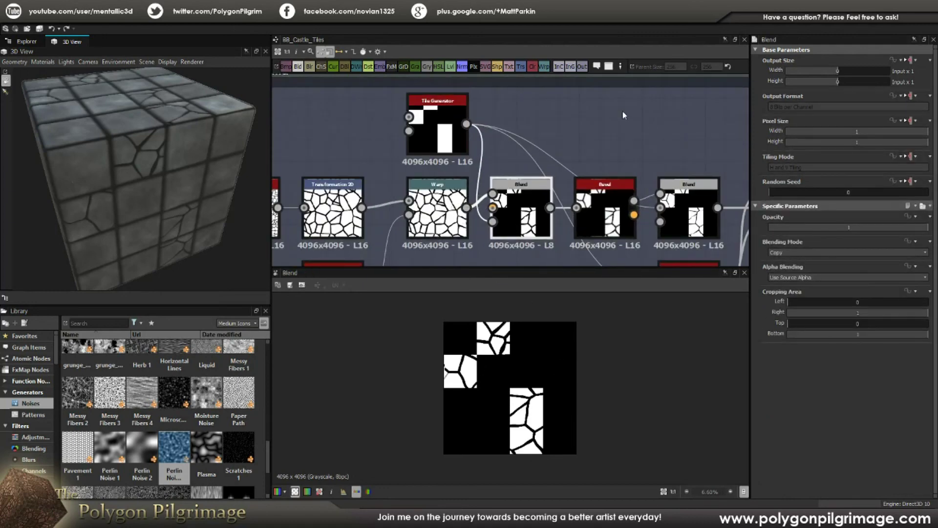
{"action": "middle_click_drag", "start_coordinate": [611, 129], "coordinate": [546, 106]}
{"action": "left_click", "coordinate": [539, 183]}
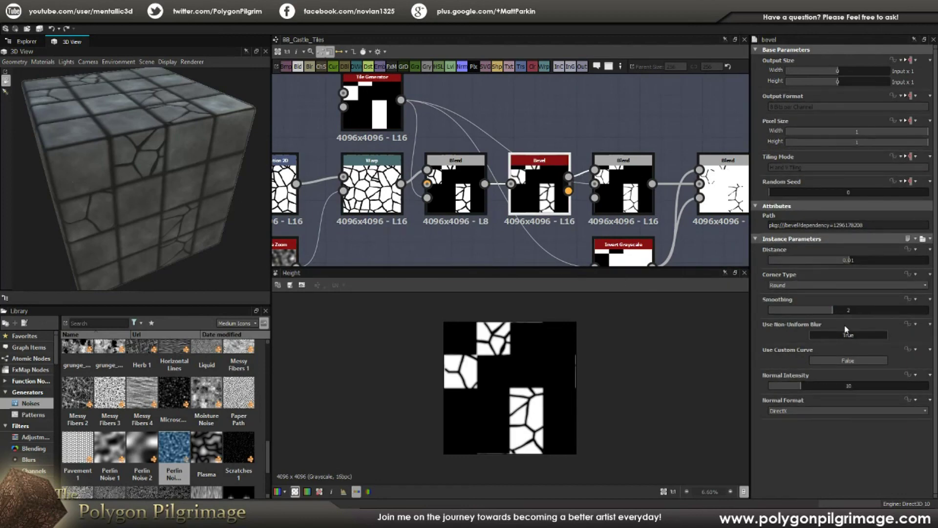
{"action": "scroll", "coordinate": [498, 327], "scroll_direction": "up", "scroll_amount": 1}
{"action": "scroll", "coordinate": [498, 328], "scroll_direction": "up", "scroll_amount": 5}
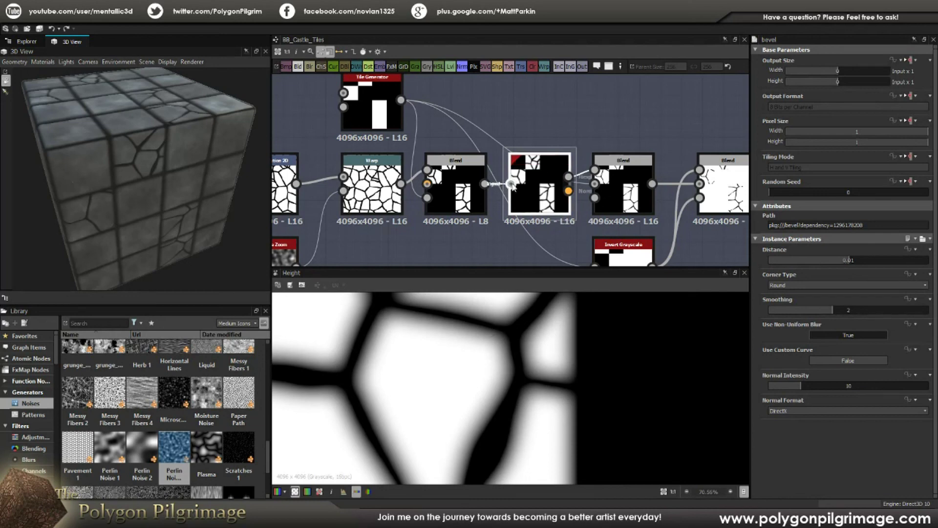
- Preview the Add Sub Blend fed by the Bevel and Tile Generator, and move that node up above the main row
{"action": "scroll", "coordinate": [544, 176], "scroll_direction": "down", "scroll_amount": 3}
{"action": "left_click", "coordinate": [543, 176]}
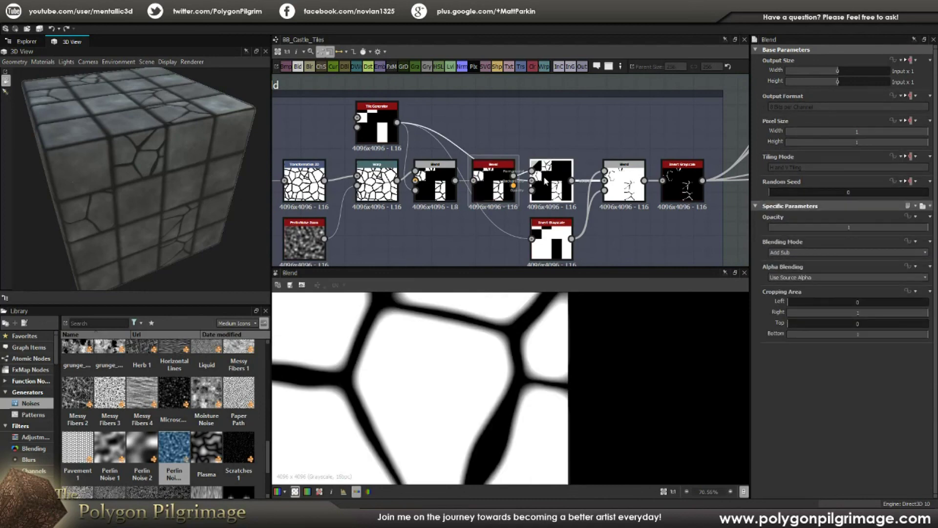
{"action": "left_click_drag", "start_coordinate": [543, 176], "coordinate": [547, 136]}
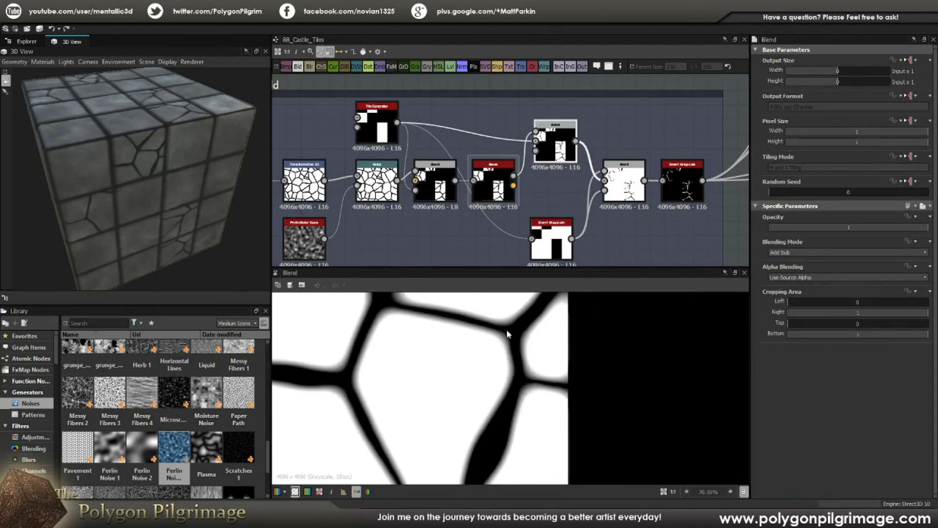
- Compare the crack edges of the Bevel and the Add Sub Blend up close, and move the Blend node back down toward the row
{"action": "scroll", "coordinate": [511, 332], "scroll_direction": "up", "scroll_amount": 1}
{"action": "double_click", "coordinate": [497, 196]}
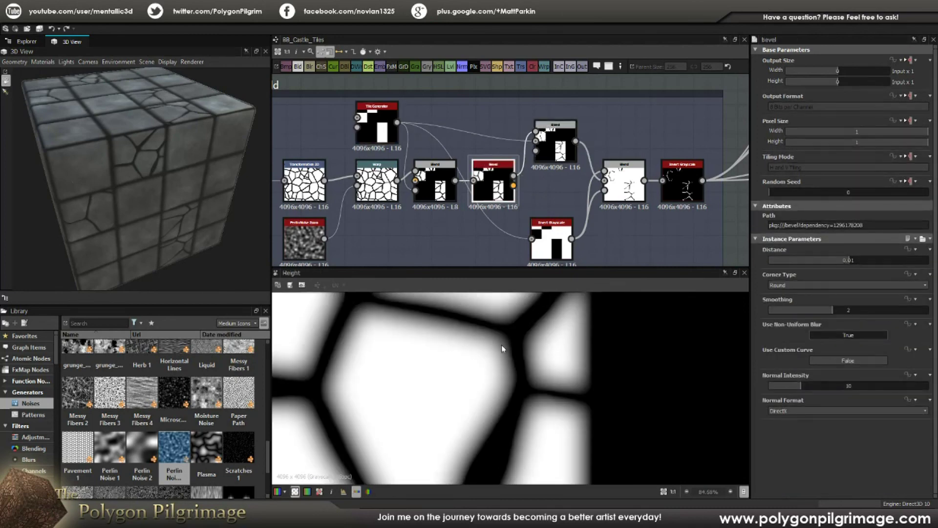
{"action": "scroll", "coordinate": [505, 339], "scroll_direction": "up", "scroll_amount": 2}
{"action": "double_click", "coordinate": [555, 147]}
{"action": "scroll", "coordinate": [536, 355], "scroll_direction": "down", "scroll_amount": 5}
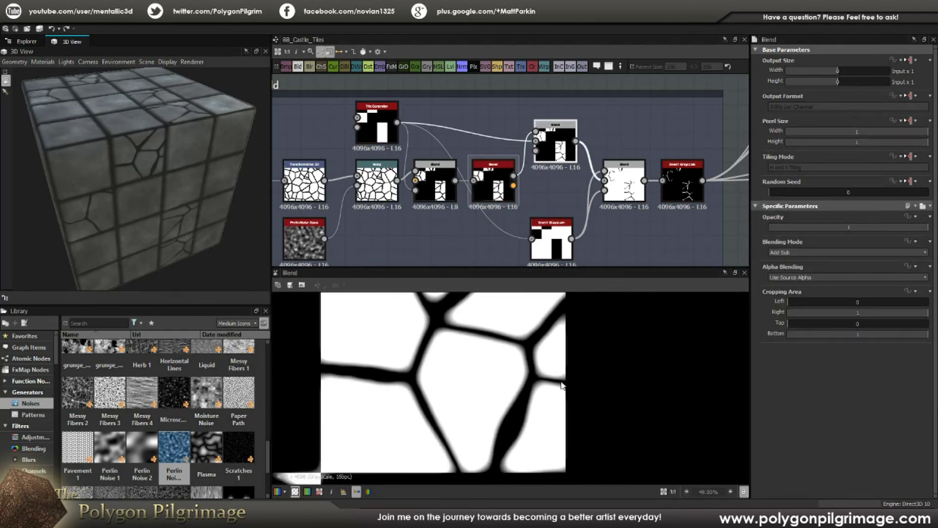
{"action": "double_click", "coordinate": [494, 188]}
{"action": "scroll", "coordinate": [541, 330], "scroll_direction": "up", "scroll_amount": 1}
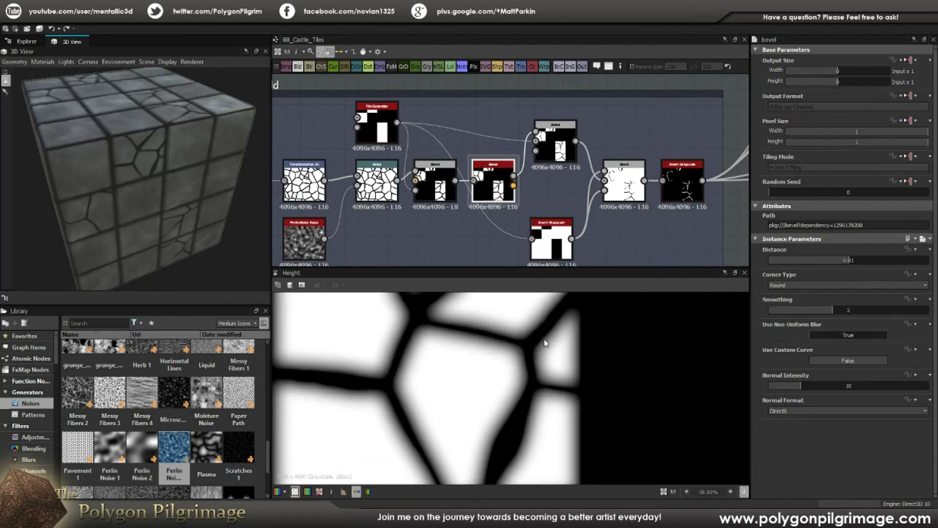
{"action": "double_click", "coordinate": [567, 154]}
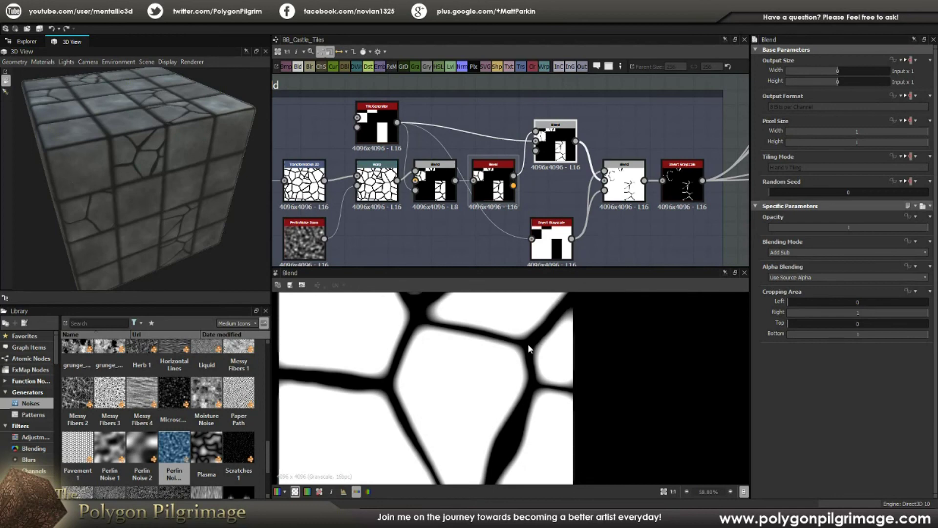
{"action": "scroll", "coordinate": [527, 350], "scroll_direction": "up", "scroll_amount": 3}
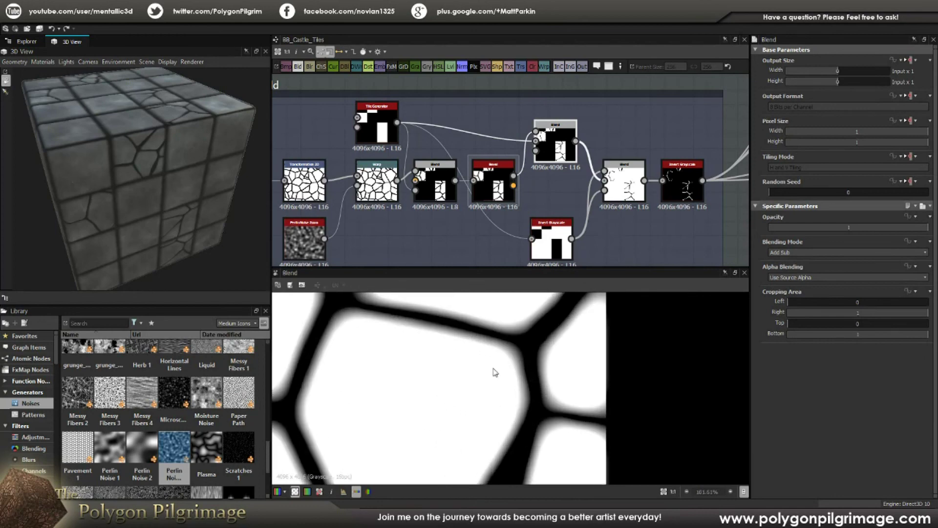
{"action": "scroll", "coordinate": [495, 372], "scroll_direction": "down", "scroll_amount": 3}
{"action": "left_click_drag", "start_coordinate": [562, 163], "coordinate": [562, 192]}
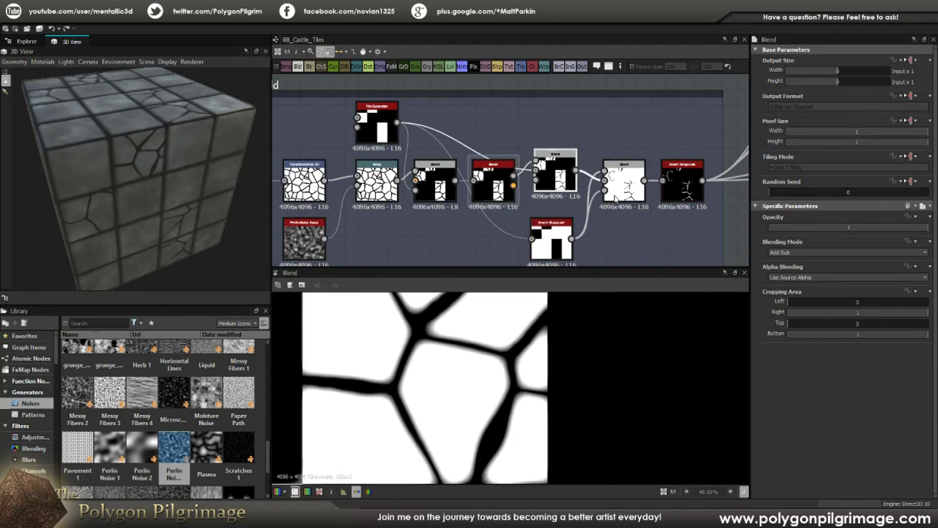
- Preview the Copy Blend before the last Invert Grayscale and examine its cracks close up and across the whole map
{"action": "scroll", "coordinate": [655, 192], "scroll_direction": "up", "scroll_amount": 2}
{"action": "middle_click_drag", "start_coordinate": [607, 181], "coordinate": [600, 168]}
{"action": "scroll", "coordinate": [601, 168], "scroll_direction": "down", "scroll_amount": 2}
{"action": "double_click", "coordinate": [602, 167]}
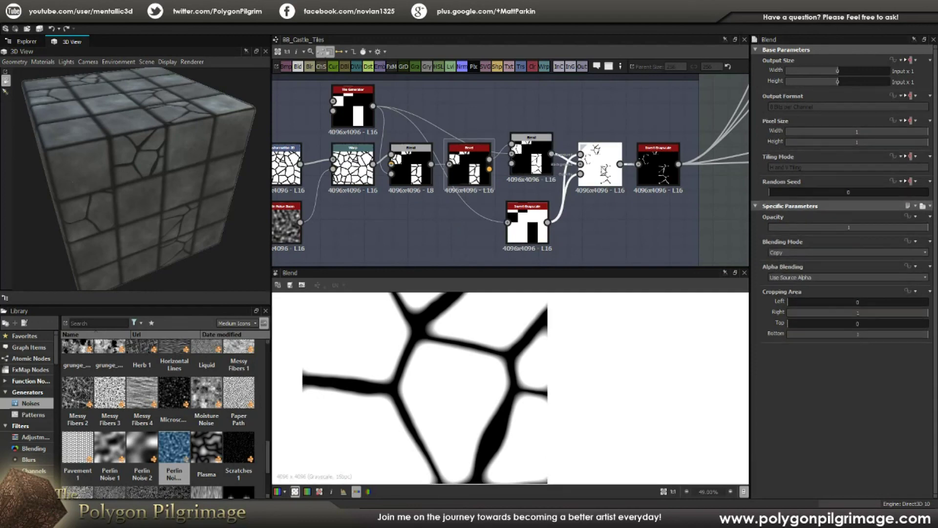
{"action": "scroll", "coordinate": [602, 167], "scroll_direction": "down", "scroll_amount": 2}
{"action": "scroll", "coordinate": [513, 332], "scroll_direction": "down", "scroll_amount": 7}
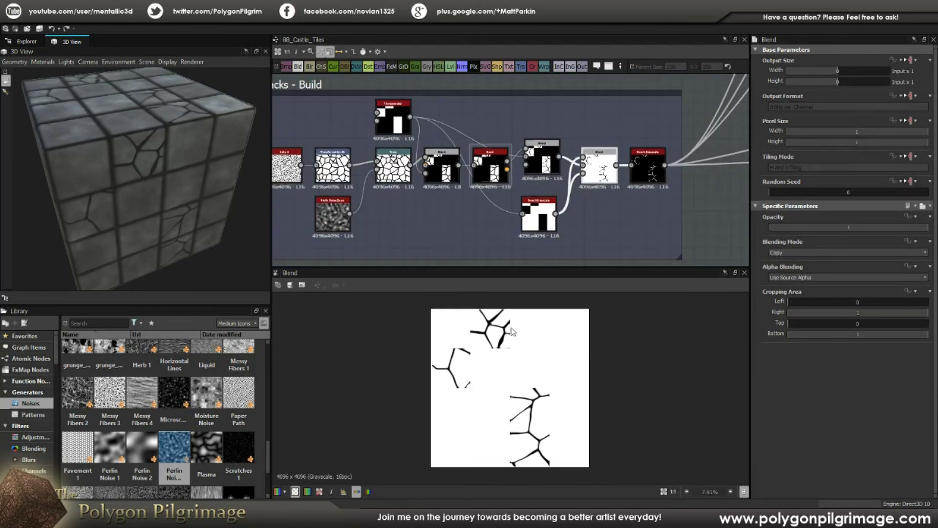
{"action": "scroll", "coordinate": [595, 177], "scroll_direction": "up", "scroll_amount": 1}
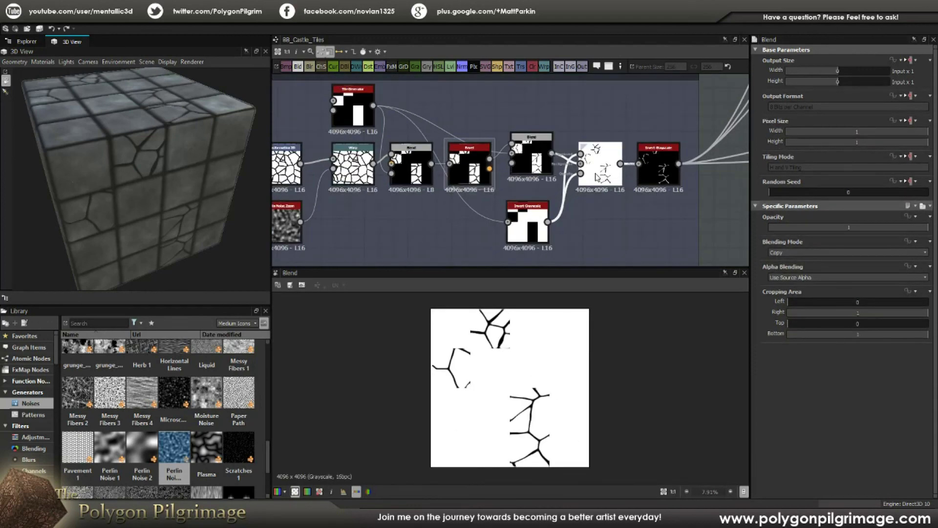
- Compare the inverted tile mask and the Add Sub Blend with the Copy Blend they feed, checking its cracks close up
{"action": "left_click", "coordinate": [533, 222]}
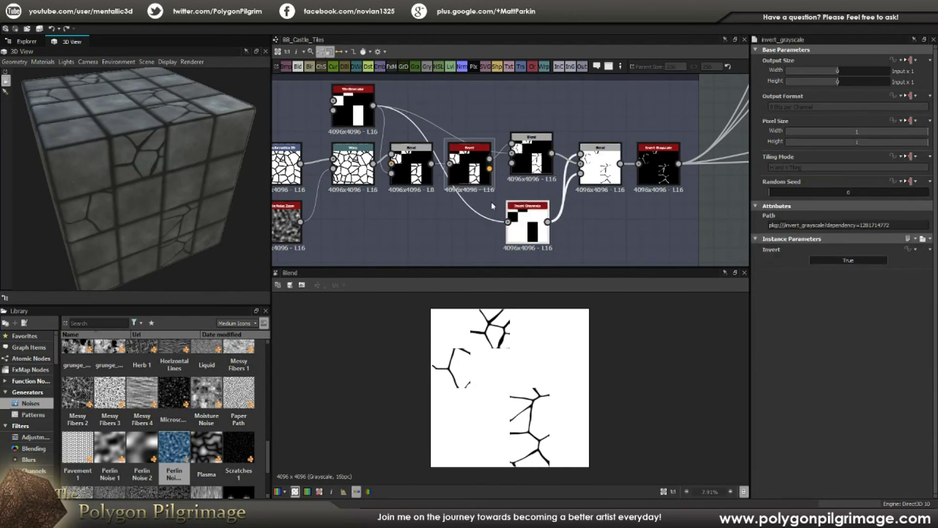
{"action": "left_click", "coordinate": [596, 172]}
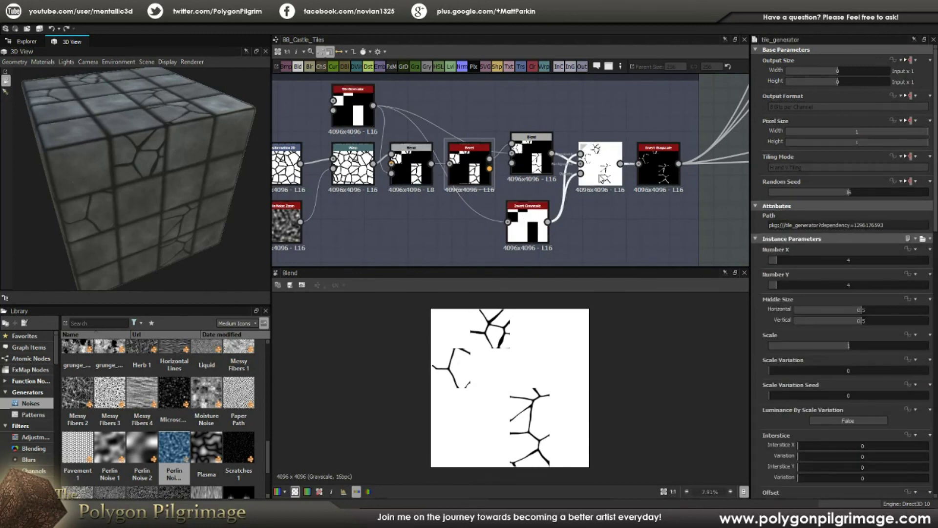
{"action": "left_click", "coordinate": [536, 164]}
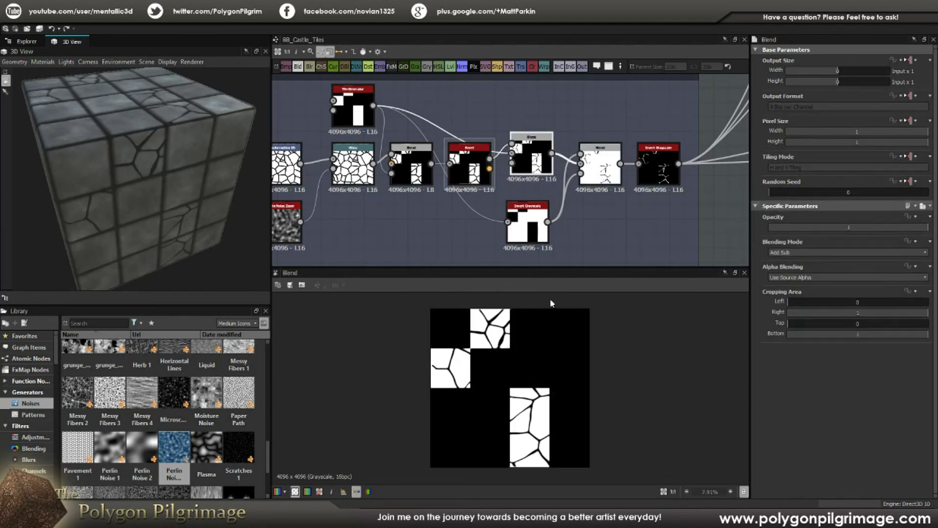
{"action": "left_click", "coordinate": [528, 225]}
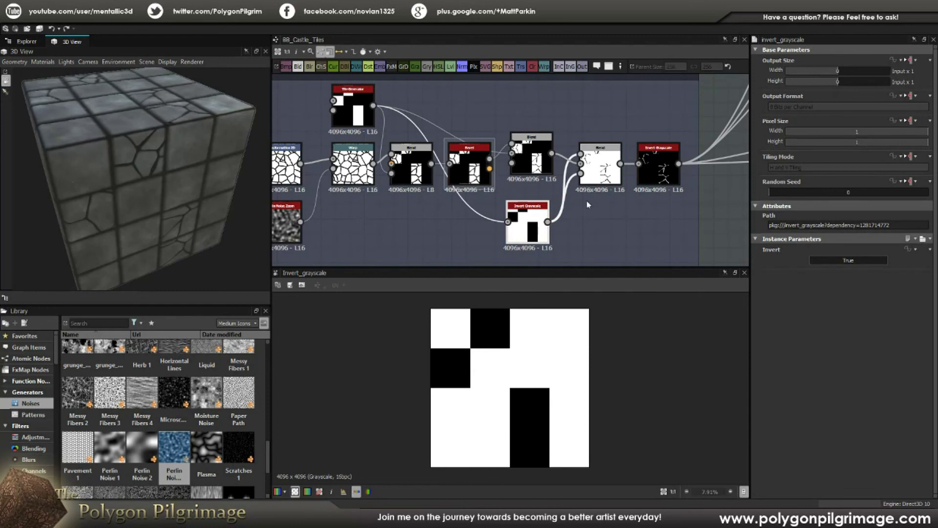
{"action": "left_click", "coordinate": [598, 169]}
{"action": "scroll", "coordinate": [528, 344], "scroll_direction": "up", "scroll_amount": 5}
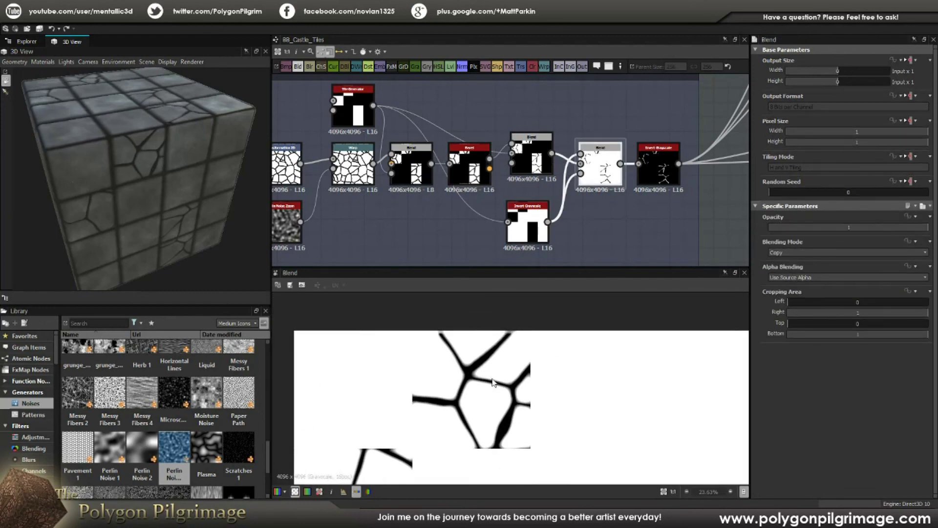
{"action": "scroll", "coordinate": [509, 371], "scroll_direction": "down", "scroll_amount": 3}
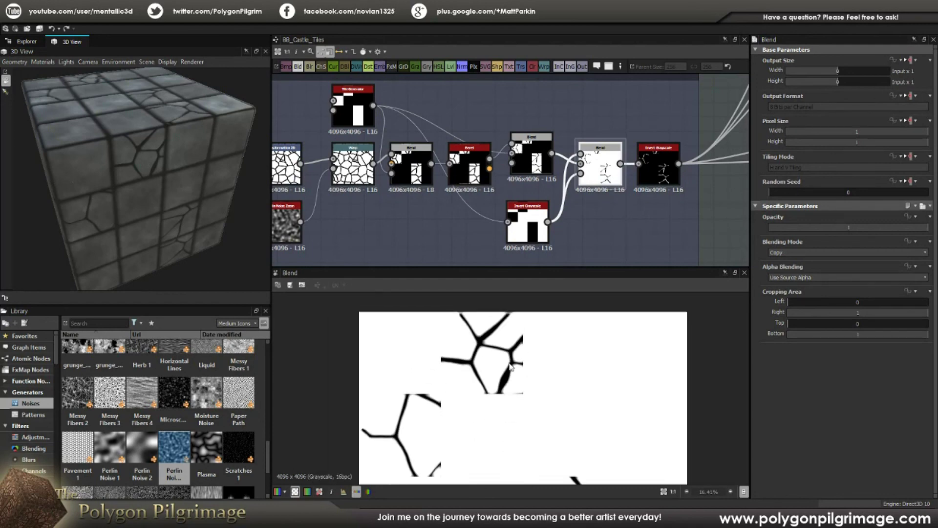
{"action": "scroll", "coordinate": [513, 389], "scroll_direction": "down", "scroll_amount": 2}
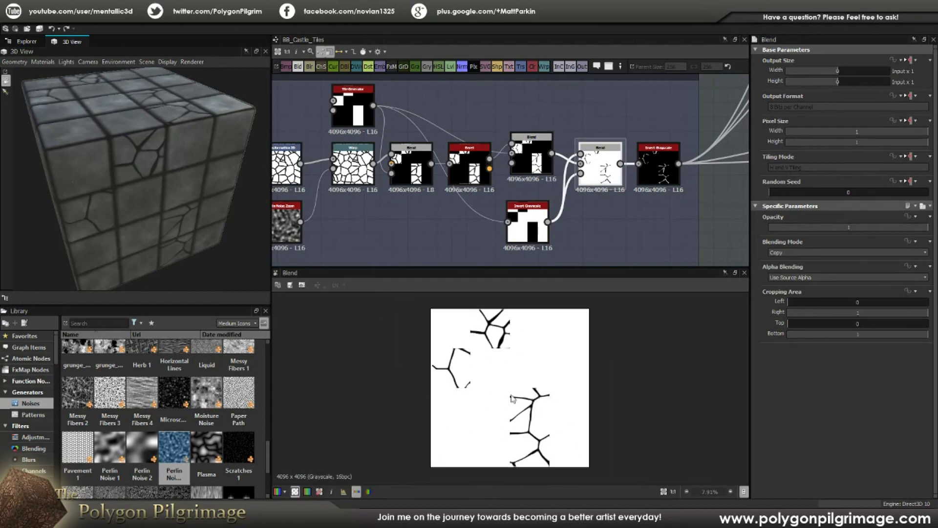
- Examine the cracked tiles on the cube from another angle, and preview the final Invert Grayscale node's crack mask close up
{"action": "left_click_drag", "start_coordinate": [198, 227], "coordinate": [183, 160]}
{"action": "scroll", "coordinate": [637, 198], "scroll_direction": "down", "scroll_amount": 2}
{"action": "scroll", "coordinate": [572, 210], "scroll_direction": "up", "scroll_amount": 3}
{"action": "scroll", "coordinate": [581, 201], "scroll_direction": "up", "scroll_amount": 2}
{"action": "double_click", "coordinate": [590, 183]}
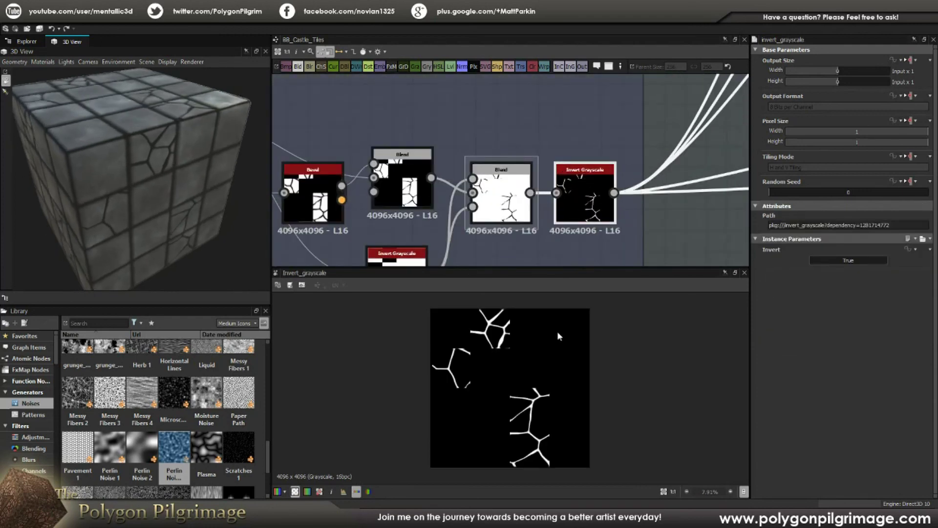
{"action": "scroll", "coordinate": [558, 333], "scroll_direction": "up", "scroll_amount": 2}
{"action": "scroll", "coordinate": [491, 344], "scroll_direction": "down", "scroll_amount": 1}
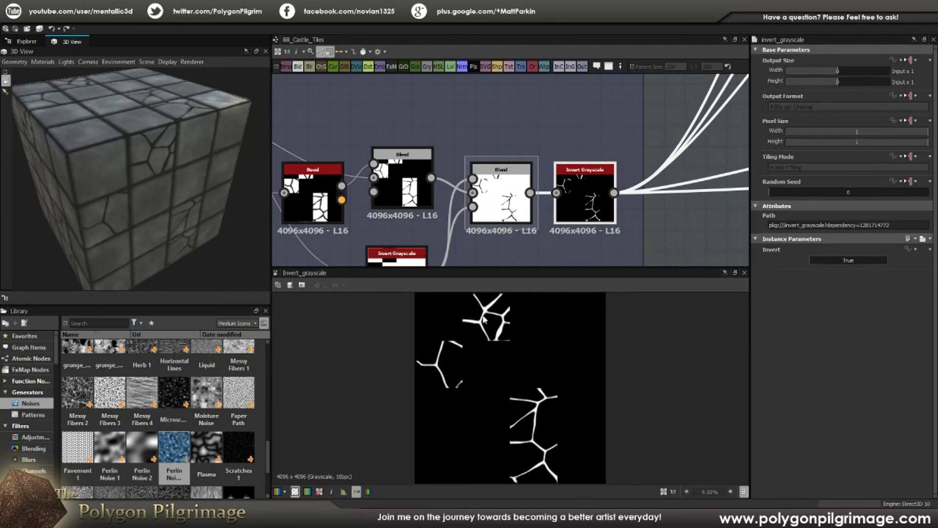
{"action": "scroll", "coordinate": [513, 340], "scroll_direction": "up", "scroll_amount": 3}
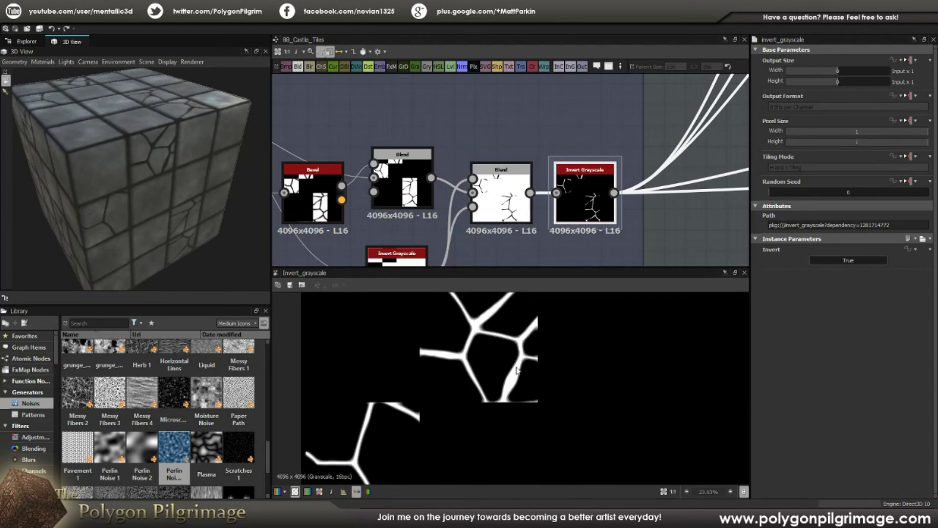
{"action": "scroll", "coordinate": [517, 371], "scroll_direction": "down", "scroll_amount": 4}
- Trace the crack mask's connections to the output build sections, and preview the Clouds 2 node in Base Color - Build
{"action": "scroll", "coordinate": [557, 194], "scroll_direction": "down", "scroll_amount": 3}
{"action": "scroll", "coordinate": [557, 194], "scroll_direction": "down", "scroll_amount": 2}
{"action": "middle_click_drag", "start_coordinate": [577, 145], "coordinate": [567, 181]}
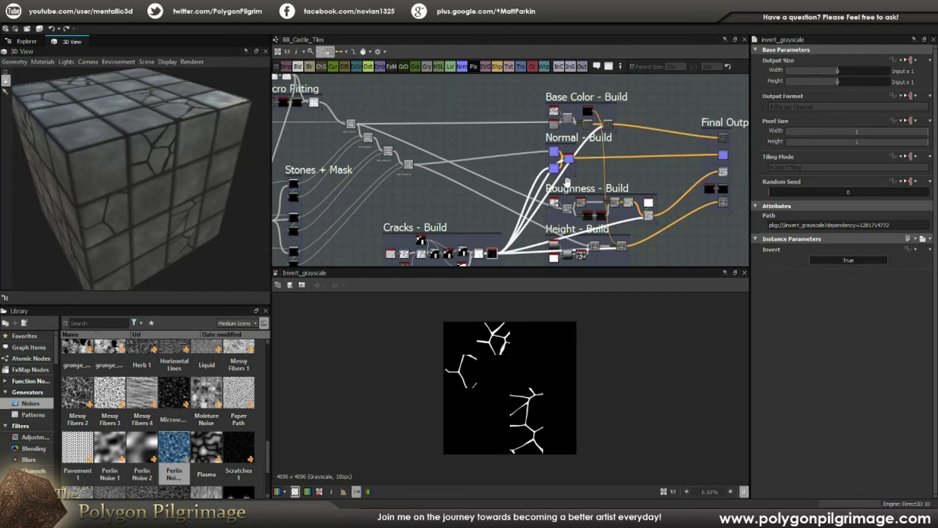
{"action": "scroll", "coordinate": [582, 122], "scroll_direction": "up", "scroll_amount": 2}
{"action": "middle_click_drag", "start_coordinate": [591, 89], "coordinate": [519, 178]}
{"action": "scroll", "coordinate": [519, 162], "scroll_direction": "up", "scroll_amount": 5}
{"action": "scroll", "coordinate": [519, 177], "scroll_direction": "up", "scroll_amount": 2}
{"action": "scroll", "coordinate": [456, 179], "scroll_direction": "up", "scroll_amount": 2}
{"action": "left_click", "coordinate": [343, 124]}
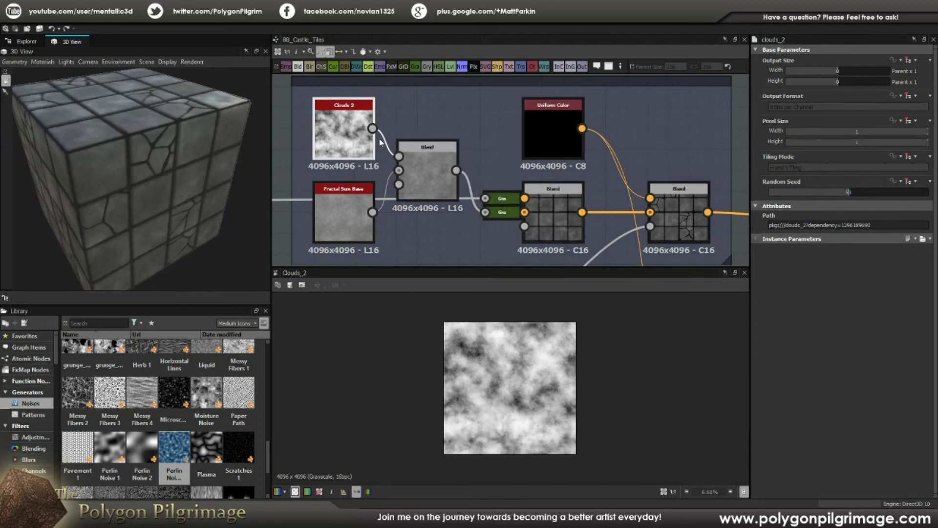
- Preview the Fractal Sum Base node and the Multiply Blend combining it with Clouds 2, examining the noise at several zoom levels
{"action": "left_click", "coordinate": [343, 211]}
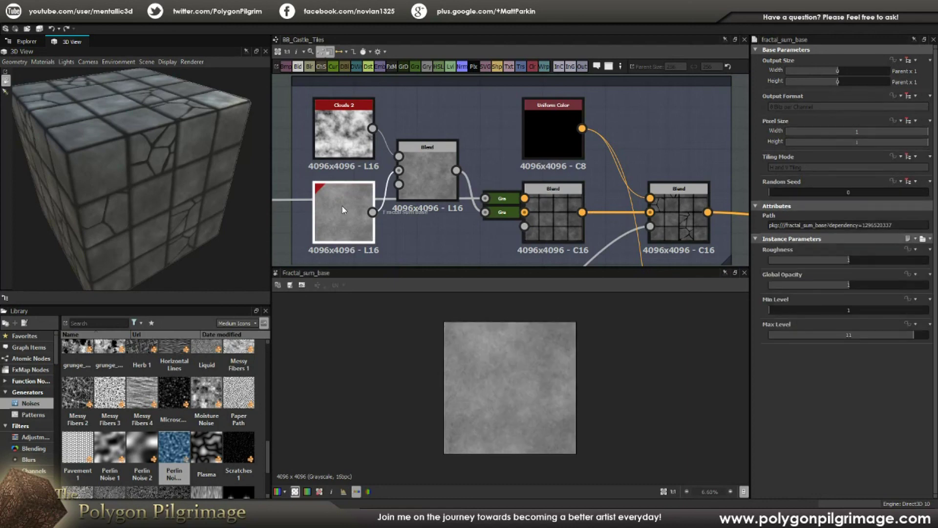
{"action": "left_click", "coordinate": [429, 169]}
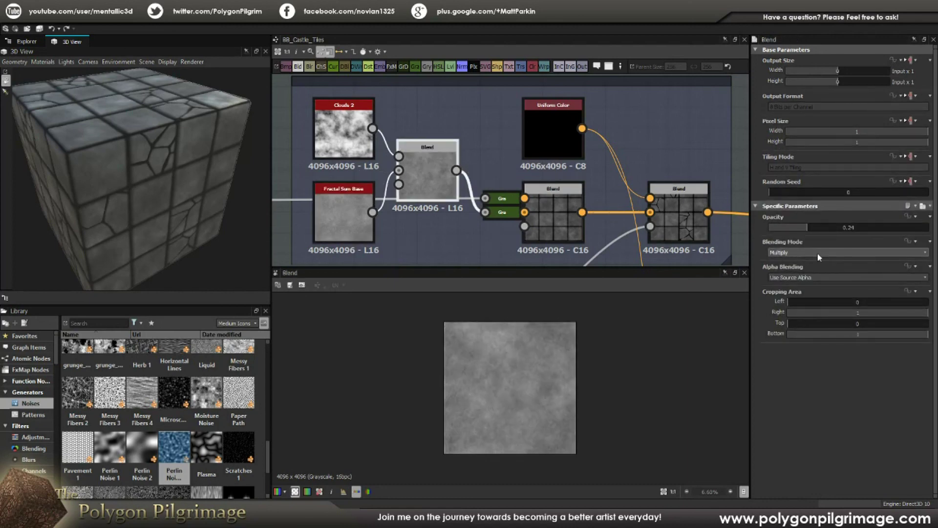
{"action": "scroll", "coordinate": [524, 371], "scroll_direction": "up", "scroll_amount": 2}
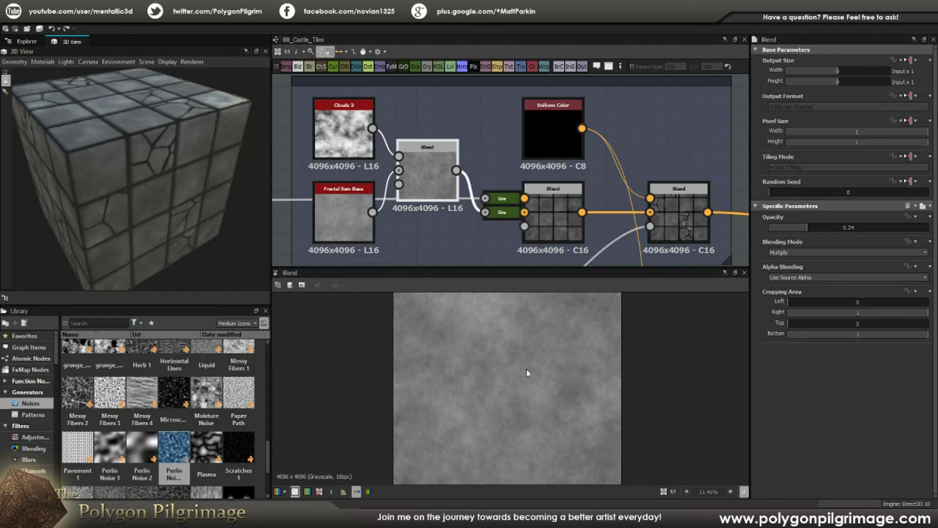
{"action": "scroll", "coordinate": [540, 416], "scroll_direction": "down", "scroll_amount": 2}
{"action": "scroll", "coordinate": [526, 418], "scroll_direction": "up", "scroll_amount": 3}
{"action": "scroll", "coordinate": [528, 406], "scroll_direction": "down", "scroll_amount": 2}
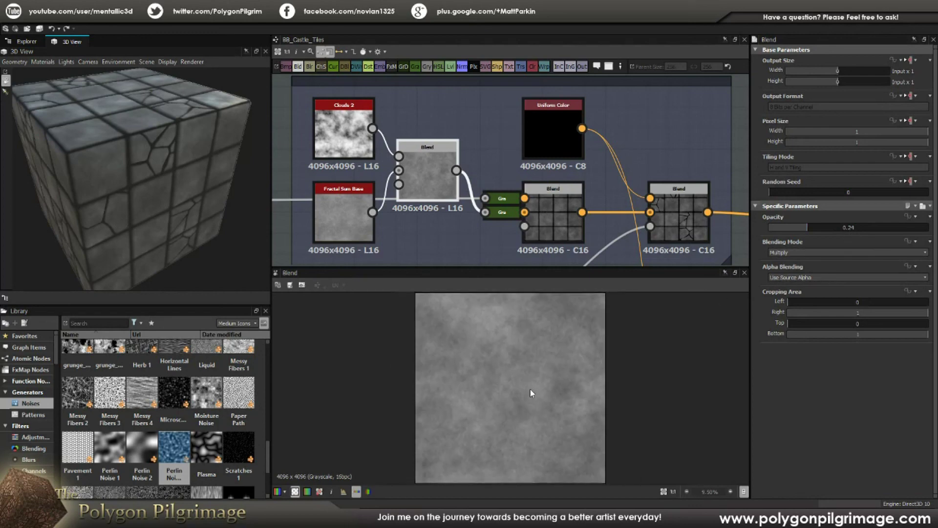
{"action": "scroll", "coordinate": [483, 192], "scroll_direction": "down", "scroll_amount": 2}
- Preview the tile Blend in Base Color - Build and trace its grayscale input back to the Adding Varient Blend
{"action": "left_click", "coordinate": [517, 204]}
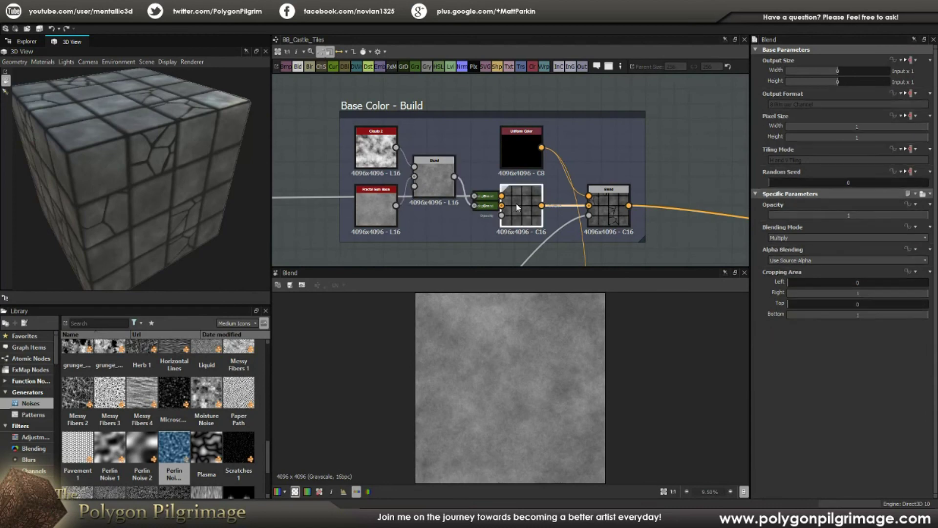
{"action": "scroll", "coordinate": [462, 211], "scroll_direction": "down", "scroll_amount": 2}
{"action": "middle_click_drag", "start_coordinate": [462, 211], "coordinate": [495, 201]}
{"action": "scroll", "coordinate": [399, 200], "scroll_direction": "down", "scroll_amount": 3}
{"action": "middle_click_drag", "start_coordinate": [399, 200], "coordinate": [606, 198]}
{"action": "scroll", "coordinate": [420, 180], "scroll_direction": "up", "scroll_amount": 5}
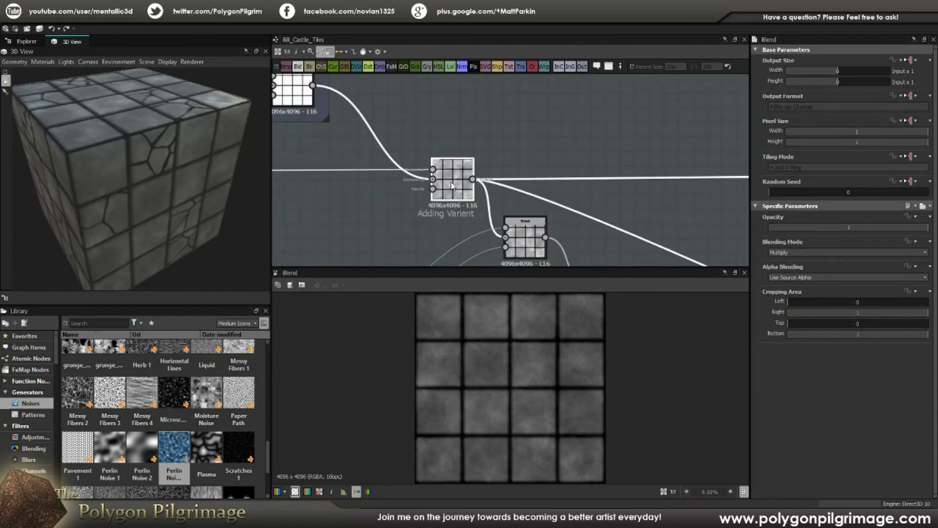
{"action": "left_click", "coordinate": [452, 180]}
- Connect the final Add (Linear Dodge) Blend of the stone chain to the Base Color tile Blend, replacing the Adding Varient input
{"action": "mouse_move", "coordinate": [583, 204]}
{"action": "middle_mouse_down"}
{"action": "mouse_move", "coordinate": [505, 154]}
{"action": "mouse_move", "coordinate": [514, 206]}
{"action": "mouse_move", "coordinate": [469, 201]}
{"action": "mouse_move", "coordinate": [458, 216]}
{"action": "middle_mouse_up"}
{"action": "scroll", "coordinate": [538, 166], "scroll_direction": "down", "scroll_amount": 2}
{"action": "left_click", "coordinate": [515, 206]}
{"action": "scroll", "coordinate": [514, 206], "scroll_direction": "down", "scroll_amount": 1}
{"action": "scroll", "coordinate": [459, 219], "scroll_direction": "up", "scroll_amount": 1}
{"action": "left_click", "coordinate": [421, 195]}
{"action": "middle_click_drag", "start_coordinate": [587, 152], "coordinate": [363, 216]}
{"action": "scroll", "coordinate": [624, 167], "scroll_direction": "up", "scroll_amount": 2}
{"action": "left_click", "coordinate": [602, 143]}
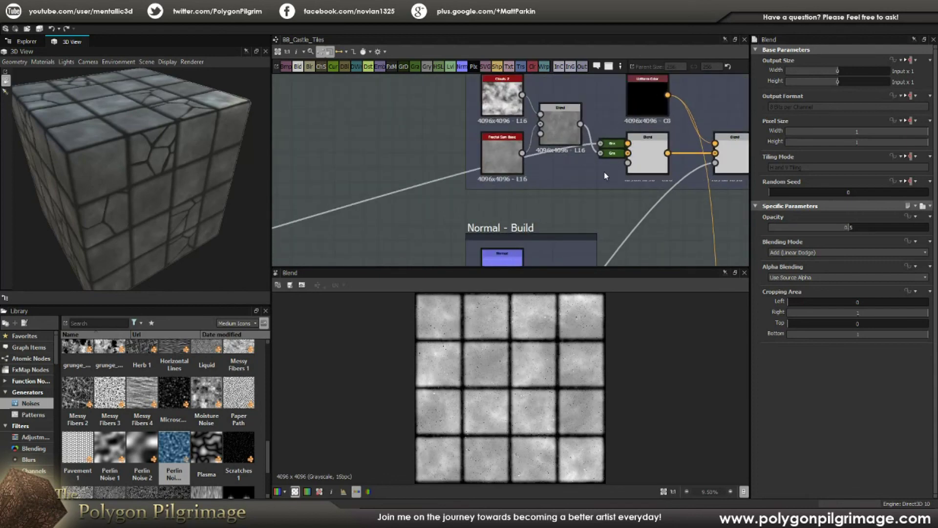
- Check the rewired connection across the graph and examine the cracked tiles on the cube face from the front
{"action": "scroll", "coordinate": [548, 146], "scroll_direction": "down", "scroll_amount": 1}
{"action": "middle_click_drag", "start_coordinate": [480, 183], "coordinate": [547, 147]}
{"action": "scroll", "coordinate": [547, 146], "scroll_direction": "down", "scroll_amount": 5}
{"action": "scroll", "coordinate": [429, 186], "scroll_direction": "up", "scroll_amount": 3}
{"action": "middle_click_drag", "start_coordinate": [409, 184], "coordinate": [477, 182]}
{"action": "left_click_drag", "start_coordinate": [165, 160], "coordinate": [180, 135]}
- Preview the Multiply tile Blend in Base Color - Build and examine its surface pits close up and across several tiles
{"action": "middle_click_drag", "start_coordinate": [461, 155], "coordinate": [176, 219]}
{"action": "scroll", "coordinate": [559, 172], "scroll_direction": "up", "scroll_amount": 5}
{"action": "left_click", "coordinate": [528, 167]}
{"action": "left_click", "coordinate": [409, 138]}
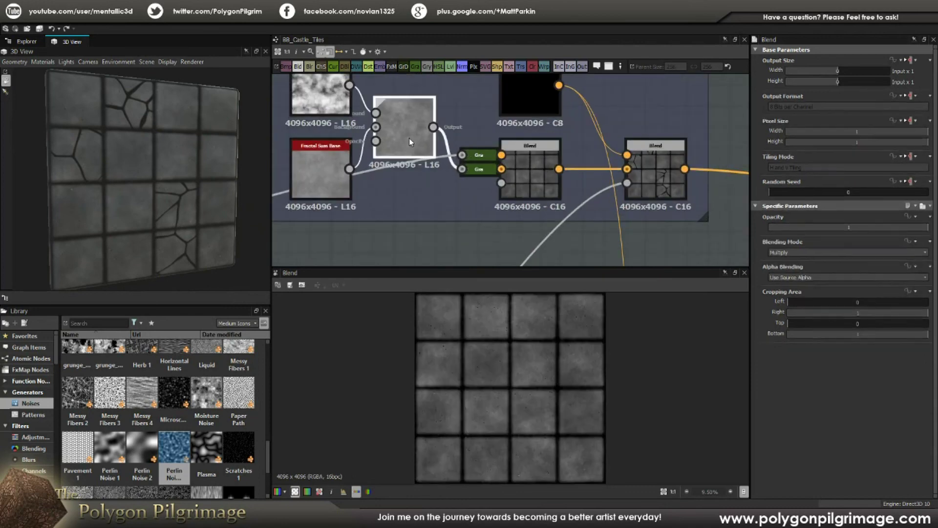
{"action": "left_click", "coordinate": [514, 176]}
{"action": "scroll", "coordinate": [587, 344], "scroll_direction": "up", "scroll_amount": 5}
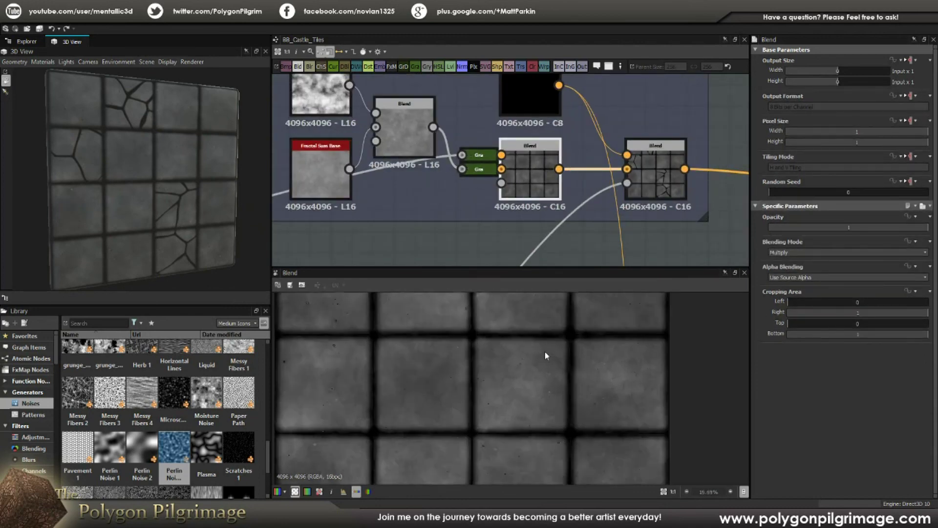
{"action": "scroll", "coordinate": [552, 383], "scroll_direction": "up", "scroll_amount": 3}
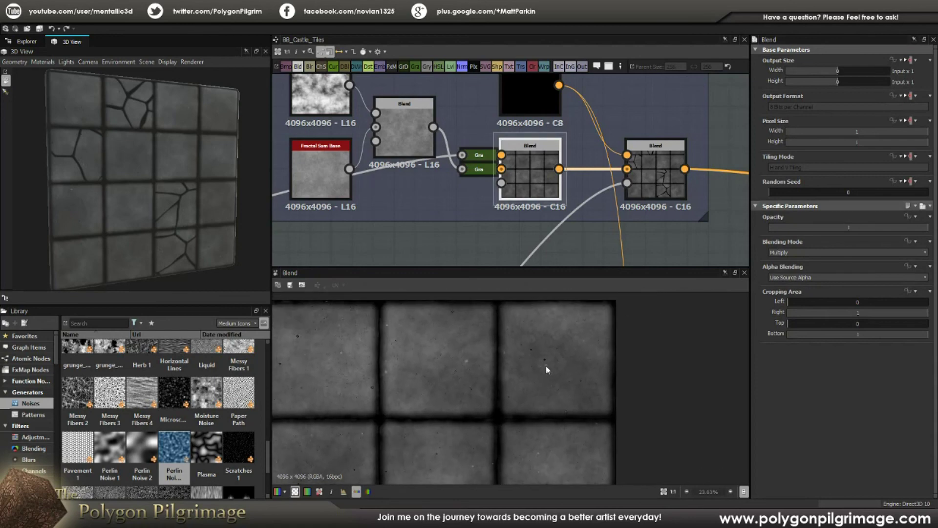
{"action": "scroll", "coordinate": [449, 374], "scroll_direction": "down", "scroll_amount": 6}
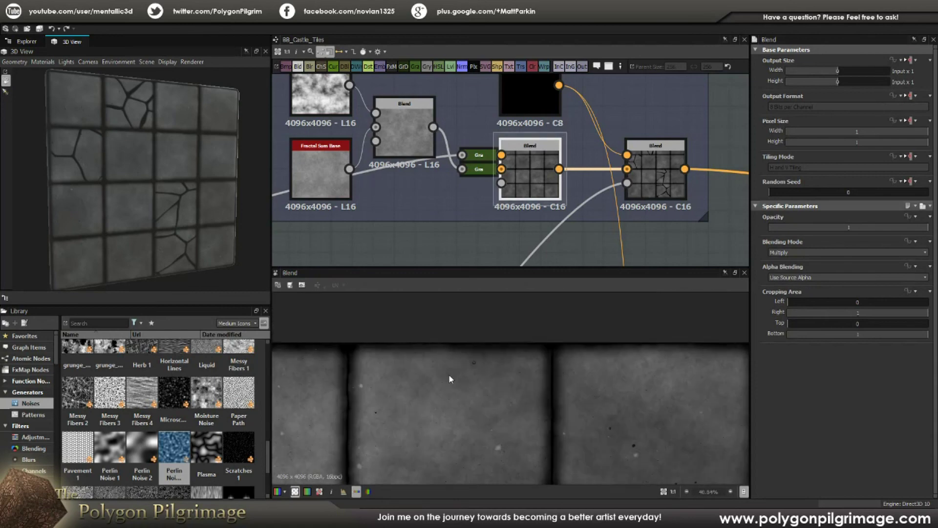
{"action": "scroll", "coordinate": [540, 228], "scroll_direction": "down", "scroll_amount": 2}
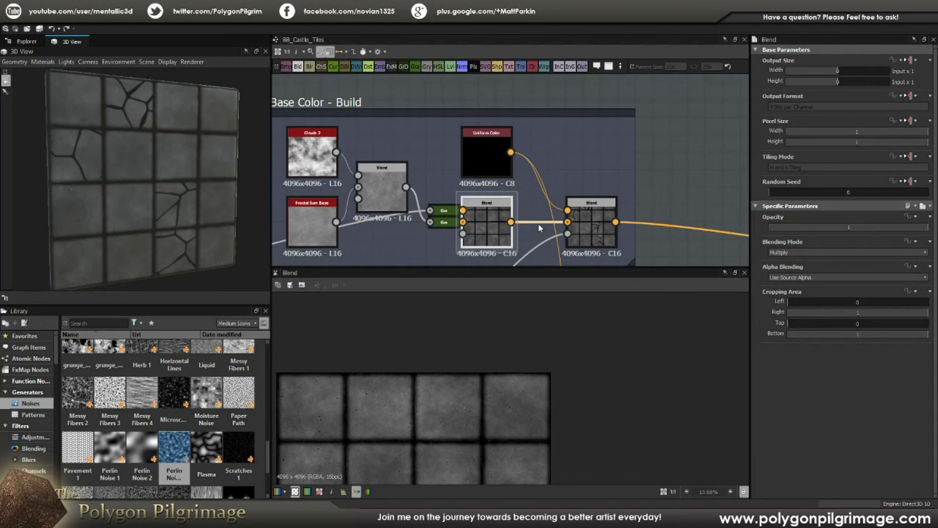
- Preview the Copy Blend at the end of Base Color - Build and examine its dark cracks close up
{"action": "left_click", "coordinate": [588, 225]}
{"action": "scroll", "coordinate": [388, 407], "scroll_direction": "up", "scroll_amount": 4}
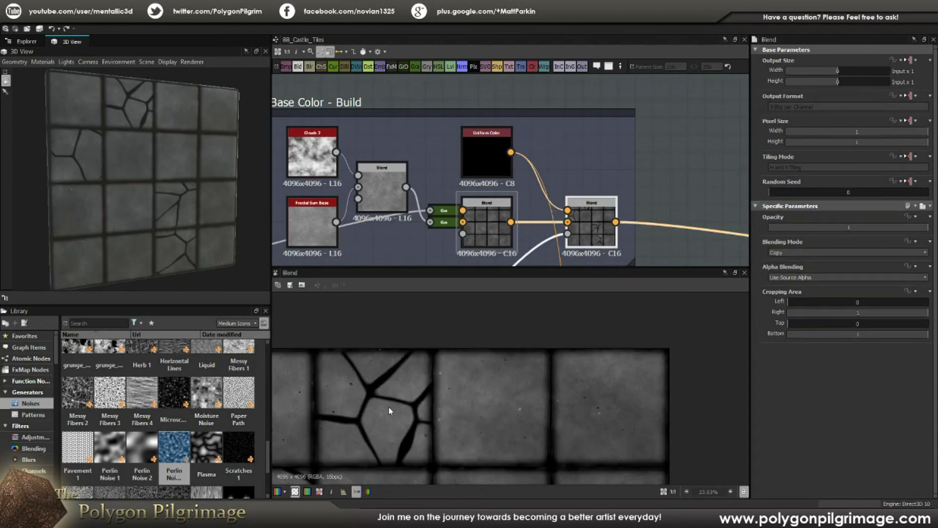
{"action": "scroll", "coordinate": [488, 379], "scroll_direction": "up", "scroll_amount": 2}
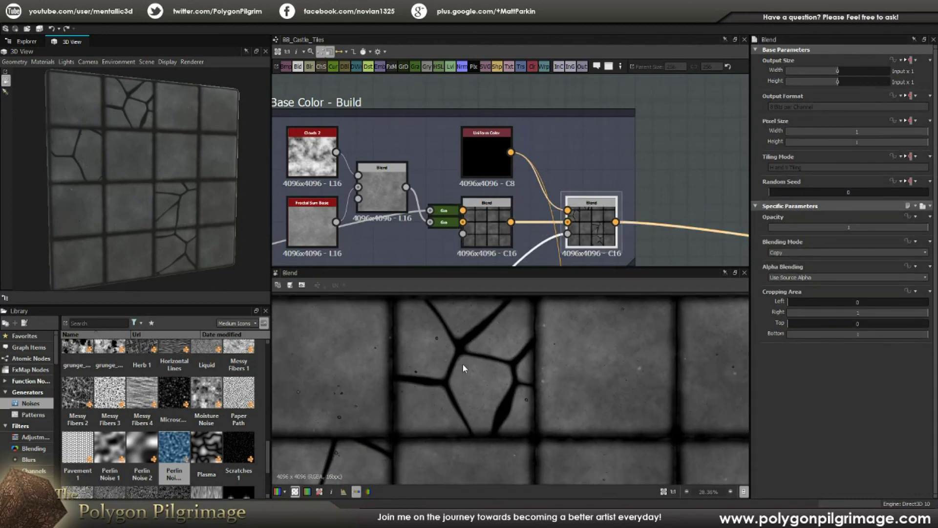
{"action": "scroll", "coordinate": [449, 377], "scroll_direction": "down", "scroll_amount": 4}
{"action": "scroll", "coordinate": [450, 377], "scroll_direction": "up", "scroll_amount": 2}
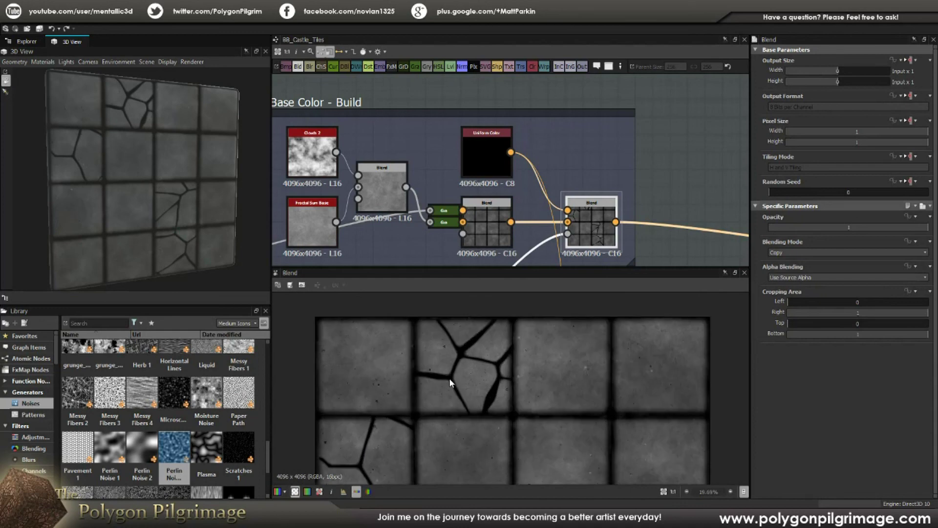
{"action": "scroll", "coordinate": [450, 377], "scroll_direction": "up", "scroll_amount": 1}
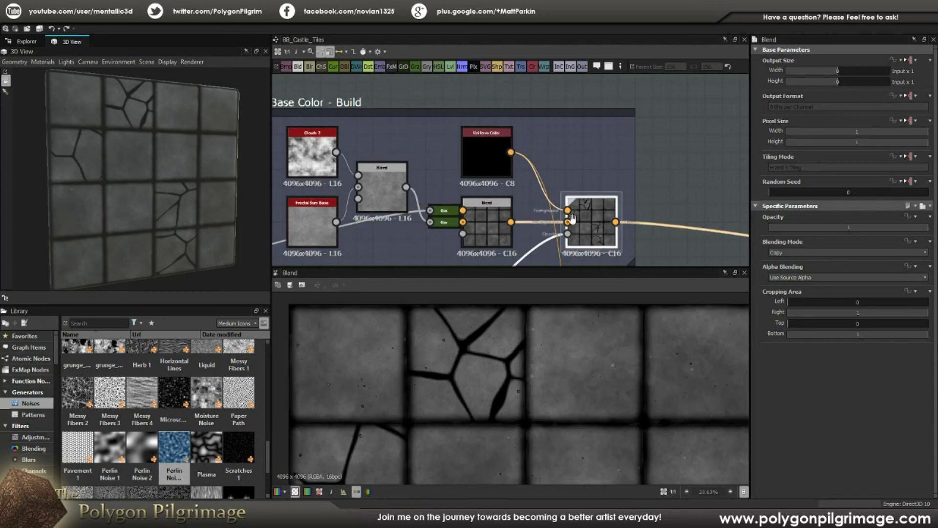
- Preview the Invert Grayscale crack mask and trace its connection up to the opacity input of the base color Copy Blend
{"action": "scroll", "coordinate": [575, 227], "scroll_direction": "down", "scroll_amount": 1}
{"action": "scroll", "coordinate": [510, 197], "scroll_direction": "down", "scroll_amount": 3}
{"action": "middle_click_drag", "start_coordinate": [510, 197], "coordinate": [573, 20]}
{"action": "scroll", "coordinate": [441, 198], "scroll_direction": "up", "scroll_amount": 5}
{"action": "double_click", "coordinate": [431, 205]}
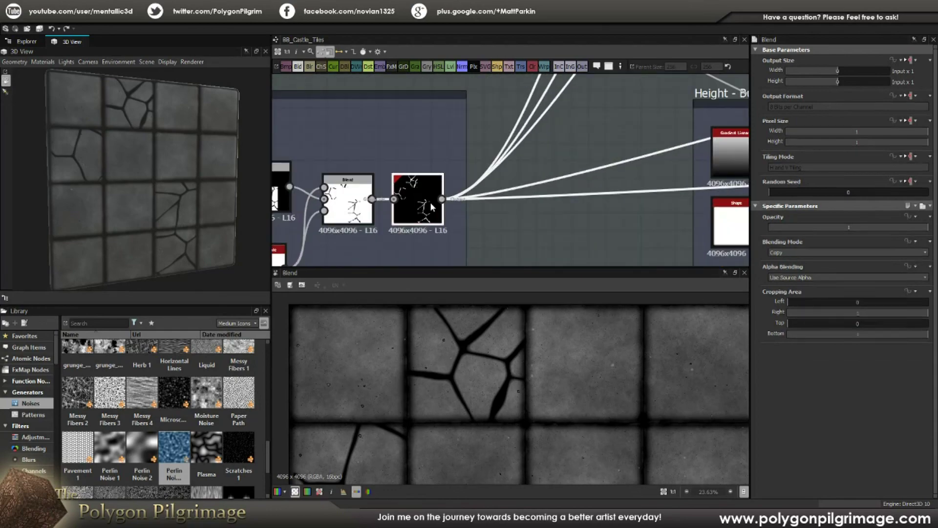
{"action": "scroll", "coordinate": [496, 383], "scroll_direction": "down", "scroll_amount": 6}
{"action": "middle_click_drag", "start_coordinate": [577, 176], "coordinate": [526, 241]}
{"action": "scroll", "coordinate": [526, 242], "scroll_direction": "down", "scroll_amount": 4}
{"action": "middle_click_drag", "start_coordinate": [627, 99], "coordinate": [526, 227]}
{"action": "middle_click_drag", "start_coordinate": [614, 113], "coordinate": [529, 216]}
{"action": "scroll", "coordinate": [558, 176], "scroll_direction": "up", "scroll_amount": 2}
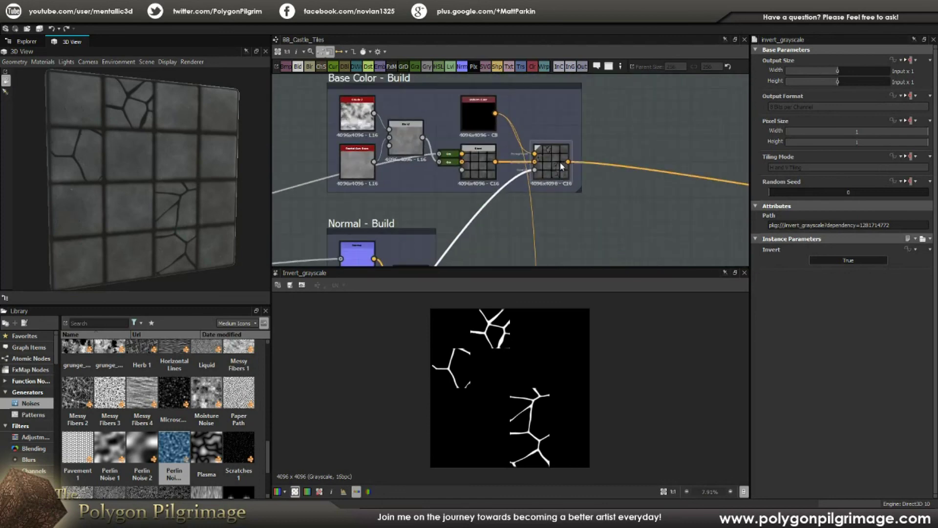
- Examine the Copy Blend's cracked tiles close up and as a whole, and follow its link to the base color output
{"action": "double_click", "coordinate": [561, 166]}
{"action": "scroll", "coordinate": [544, 320], "scroll_direction": "up", "scroll_amount": 5}
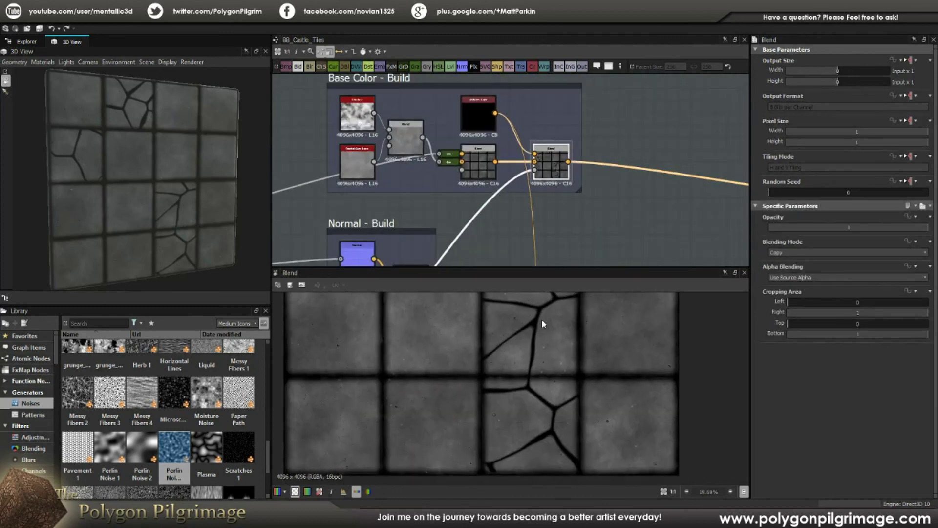
{"action": "scroll", "coordinate": [544, 379], "scroll_direction": "down", "scroll_amount": 6}
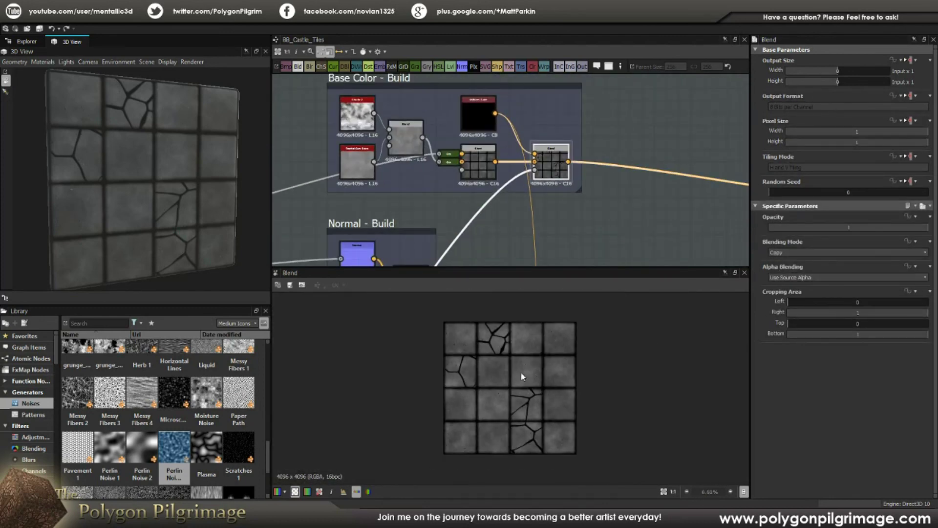
{"action": "scroll", "coordinate": [588, 171], "scroll_direction": "down", "scroll_amount": 3}
{"action": "middle_click_drag", "start_coordinate": [588, 170], "coordinate": [511, 158]}
{"action": "scroll", "coordinate": [511, 158], "scroll_direction": "down", "scroll_amount": 3}
{"action": "scroll", "coordinate": [624, 171], "scroll_direction": "up", "scroll_amount": 3}
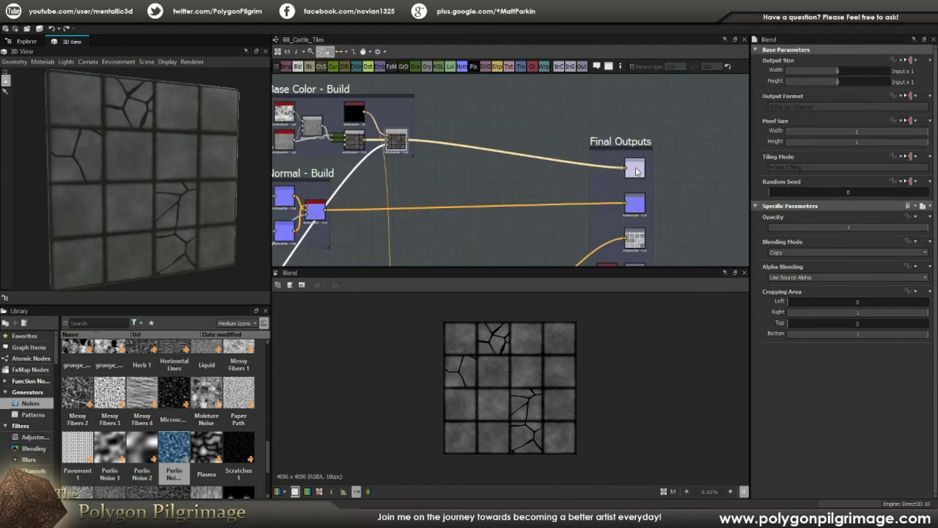
- Examine the cube from other angles, and preview the final Add (Linear Dodge) Blend that feeds the output build sections
{"action": "left_click_drag", "start_coordinate": [177, 170], "coordinate": [96, 188]}
{"action": "left_click_drag", "start_coordinate": [176, 190], "coordinate": [301, 190]}
{"action": "middle_click_drag", "start_coordinate": [424, 172], "coordinate": [530, 164]}
{"action": "scroll", "coordinate": [501, 179], "scroll_direction": "down", "scroll_amount": 3}
{"action": "scroll", "coordinate": [464, 182], "scroll_direction": "up", "scroll_amount": 6}
{"action": "middle_click_drag", "start_coordinate": [463, 185], "coordinate": [522, 185]}
{"action": "scroll", "coordinate": [480, 165], "scroll_direction": "down", "scroll_amount": 2}
{"action": "scroll", "coordinate": [517, 173], "scroll_direction": "down", "scroll_amount": 3}
{"action": "middle_click_drag", "start_coordinate": [407, 177], "coordinate": [438, 178]}
{"action": "scroll", "coordinate": [348, 186], "scroll_direction": "up", "scroll_amount": 2}
{"action": "left_click", "coordinate": [379, 186]}
{"action": "scroll", "coordinate": [505, 371], "scroll_direction": "up", "scroll_amount": 2}
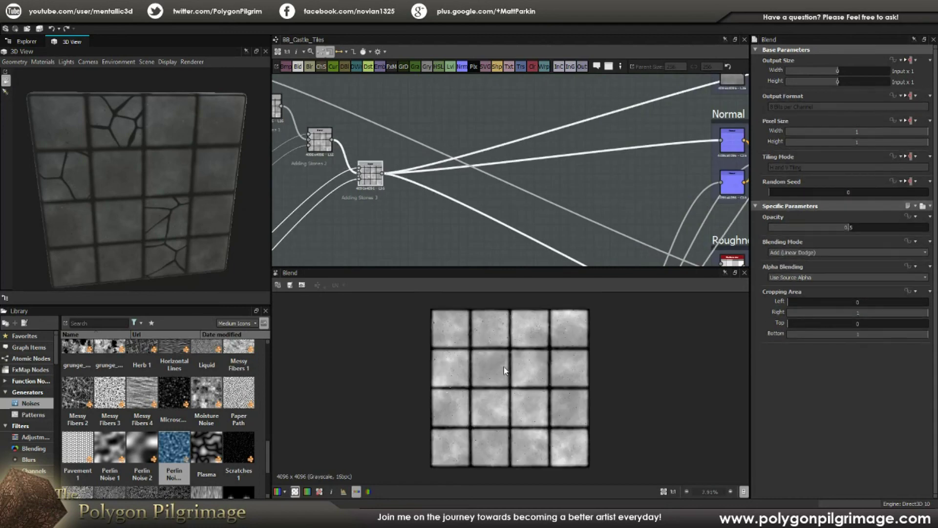
- Trace the links into Normal - Build and preview the Normal node fed by the crack mask
{"action": "middle_click_drag", "start_coordinate": [563, 194], "coordinate": [475, 201]}
{"action": "scroll", "coordinate": [475, 201], "scroll_direction": "up", "scroll_amount": 2}
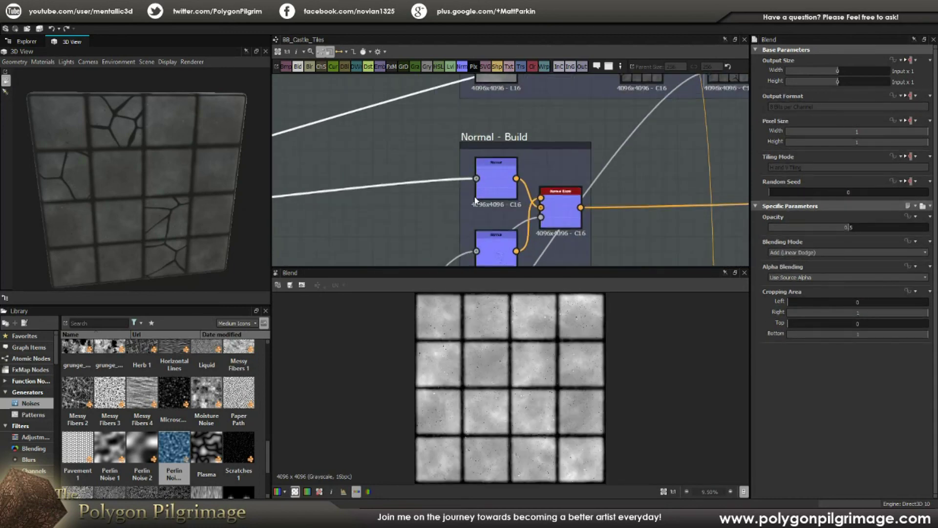
{"action": "middle_click_drag", "start_coordinate": [558, 206], "coordinate": [550, 181]}
{"action": "scroll", "coordinate": [505, 198], "scroll_direction": "down", "scroll_amount": 3}
{"action": "middle_click_drag", "start_coordinate": [487, 211], "coordinate": [490, 194]}
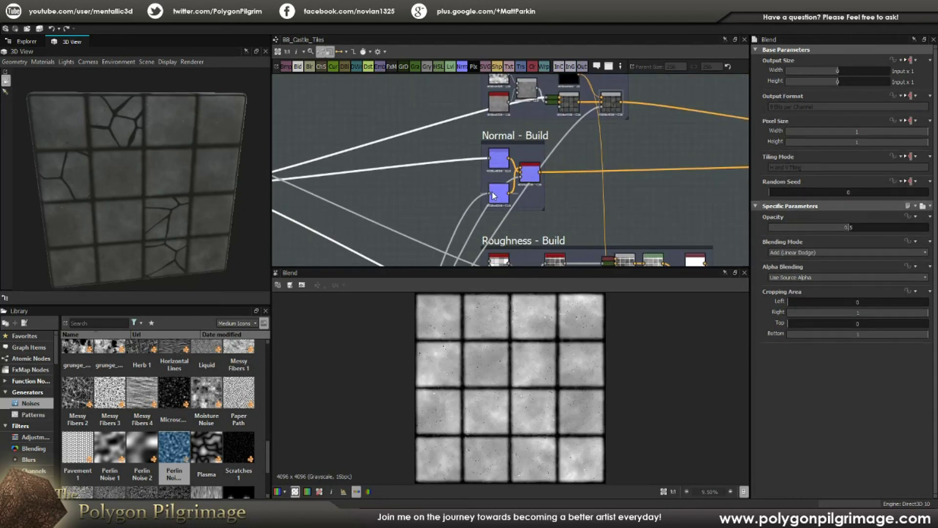
{"action": "double_click", "coordinate": [490, 194]}
{"action": "scroll", "coordinate": [466, 217], "scroll_direction": "down", "scroll_amount": 2}
{"action": "middle_click_drag", "start_coordinate": [447, 252], "coordinate": [438, 230]}
{"action": "scroll", "coordinate": [492, 158], "scroll_direction": "up", "scroll_amount": 3}
- Compare the Normal Blend with the crack Normal node, and examine the cracks along the cube's edge close up
{"action": "double_click", "coordinate": [514, 161]}
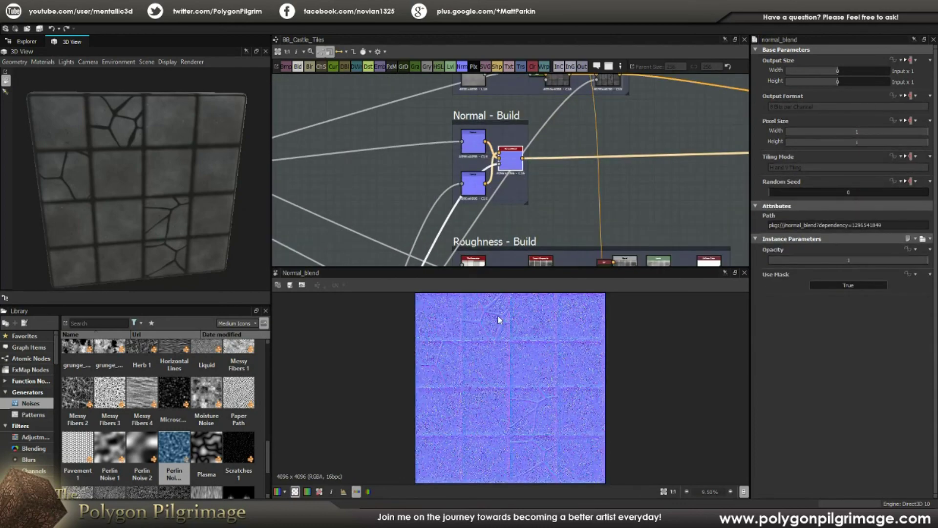
{"action": "scroll", "coordinate": [510, 332], "scroll_direction": "up", "scroll_amount": 4}
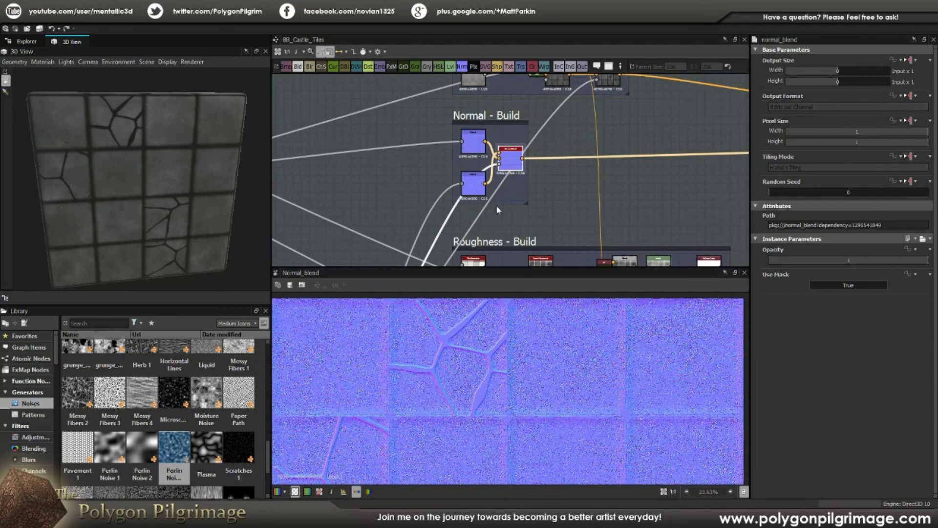
{"action": "double_click", "coordinate": [473, 189]}
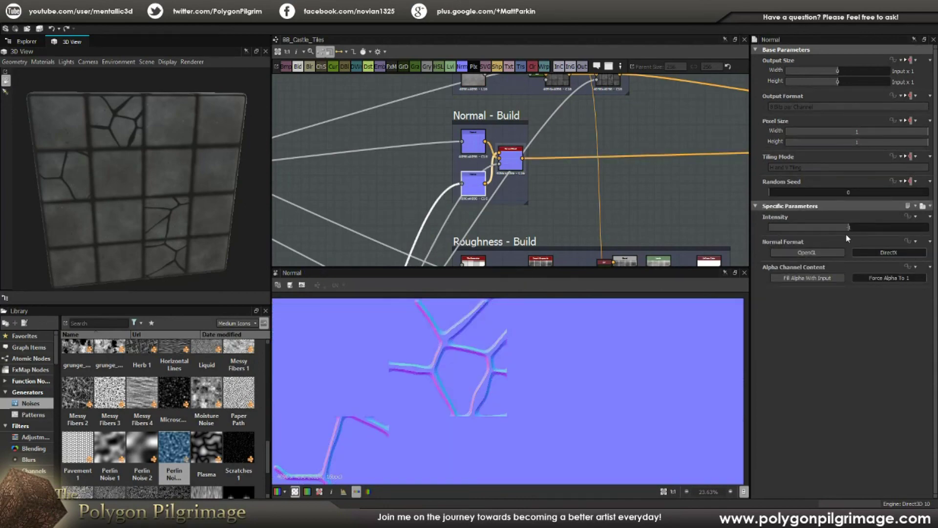
{"action": "left_click_drag", "start_coordinate": [154, 139], "coordinate": [164, 172]}
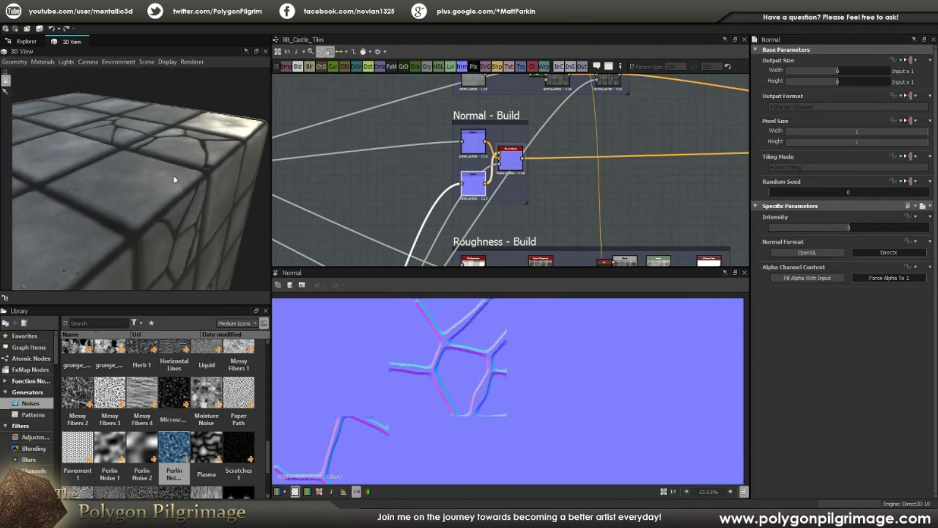
- Preview the Normal Blend again, check its link to the final outputs, and examine its crack and tile edge detail close up
{"action": "scroll", "coordinate": [560, 184], "scroll_direction": "down", "scroll_amount": 3}
{"action": "scroll", "coordinate": [546, 160], "scroll_direction": "up", "scroll_amount": 3}
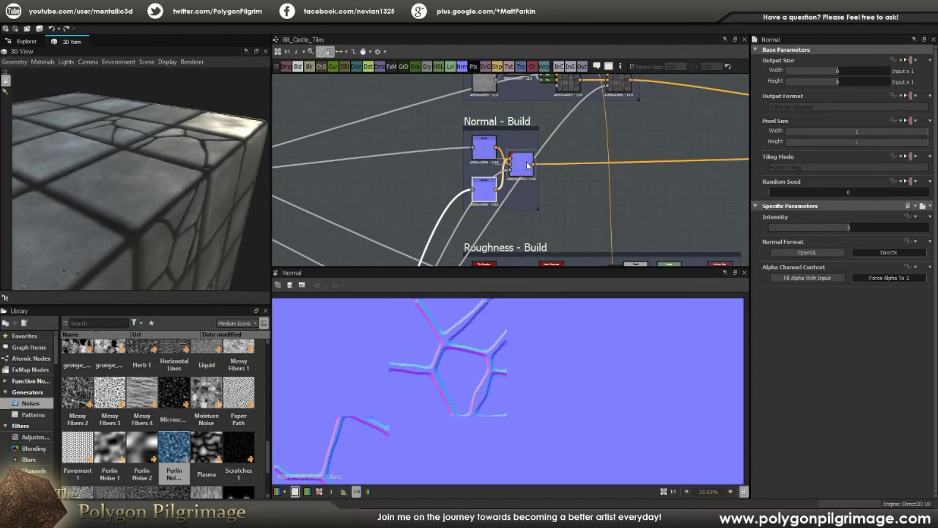
{"action": "left_click", "coordinate": [527, 165]}
{"action": "double_click", "coordinate": [526, 165]}
{"action": "scroll", "coordinate": [682, 172], "scroll_direction": "down", "scroll_amount": 2}
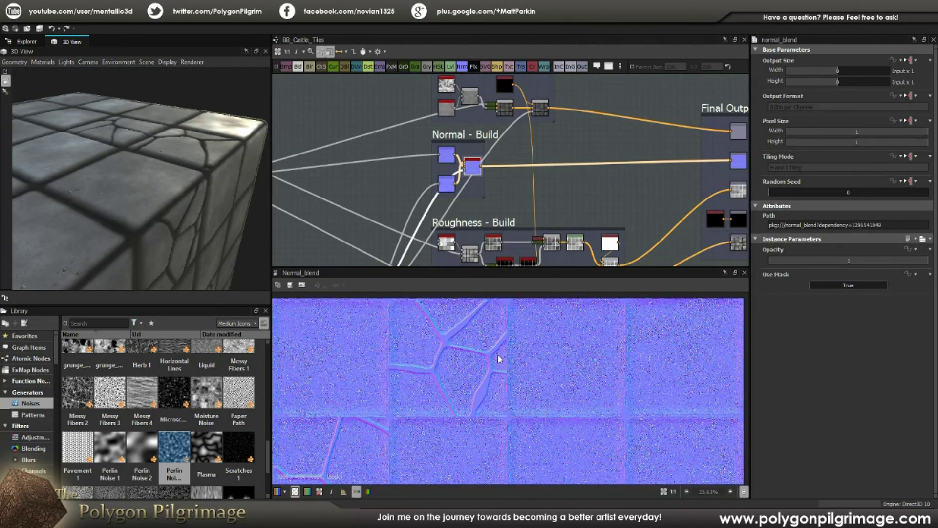
{"action": "scroll", "coordinate": [520, 379], "scroll_direction": "down", "scroll_amount": 2}
{"action": "scroll", "coordinate": [521, 379], "scroll_direction": "up", "scroll_amount": 5}
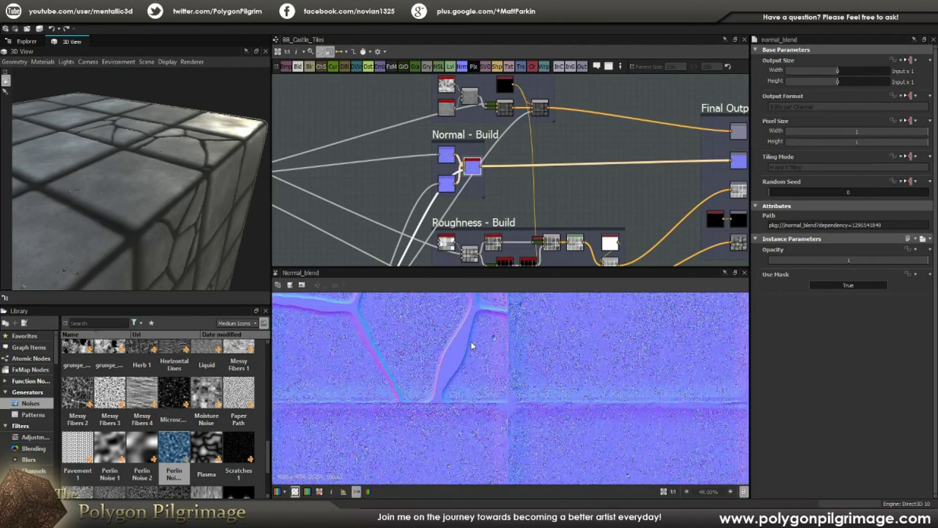
{"action": "middle_click_drag", "start_coordinate": [473, 345], "coordinate": [470, 400]}
- Preview the Tile Generator in Roughness - Build across the whole map and review its instance parameters
{"action": "middle_click_drag", "start_coordinate": [616, 215], "coordinate": [584, 135]}
{"action": "scroll", "coordinate": [583, 131], "scroll_direction": "down", "scroll_amount": 3}
{"action": "scroll", "coordinate": [465, 189], "scroll_direction": "up", "scroll_amount": 3}
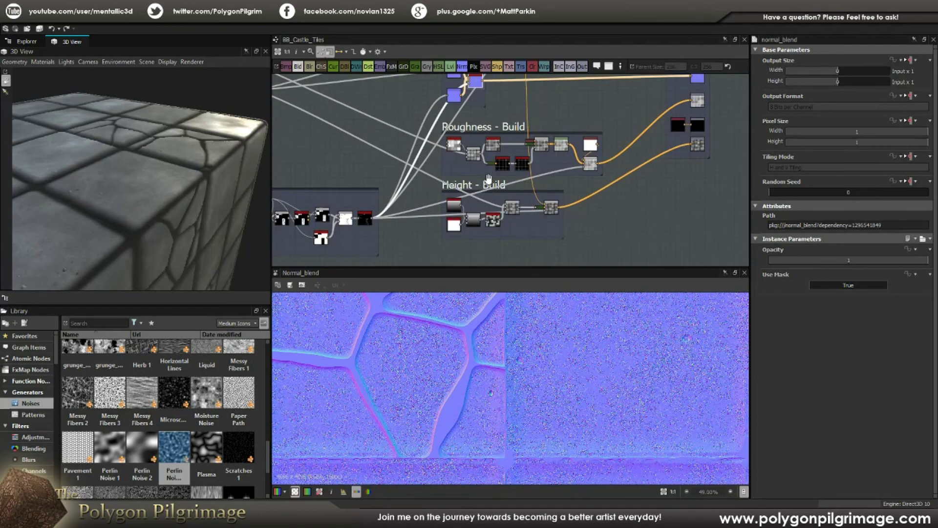
{"action": "scroll", "coordinate": [464, 189], "scroll_direction": "up", "scroll_amount": 4}
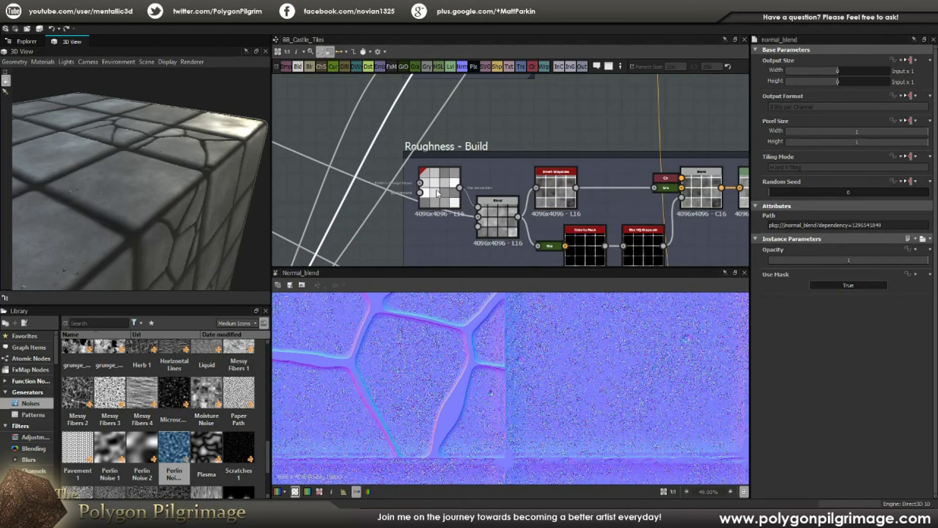
{"action": "double_click", "coordinate": [436, 189]}
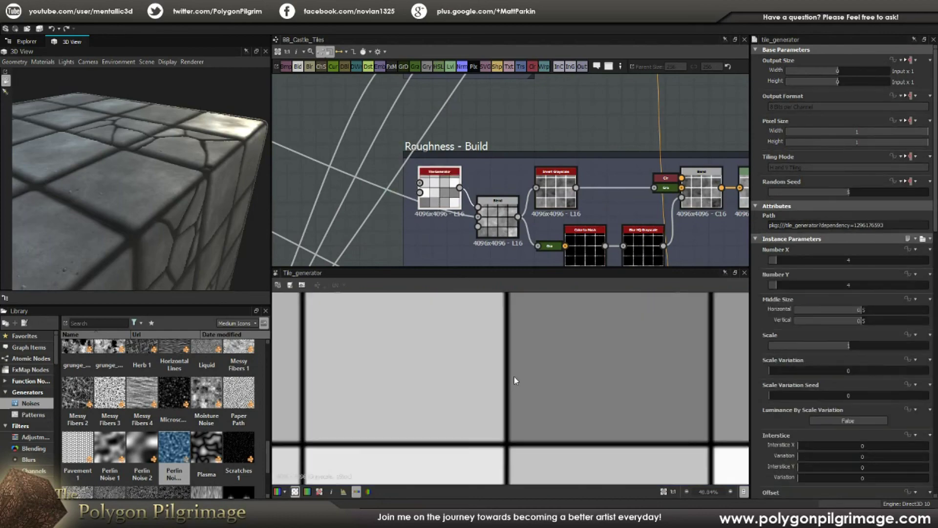
{"action": "scroll", "coordinate": [526, 383], "scroll_direction": "down", "scroll_amount": 3}
{"action": "scroll", "coordinate": [766, 321], "scroll_direction": "down", "scroll_amount": 10}
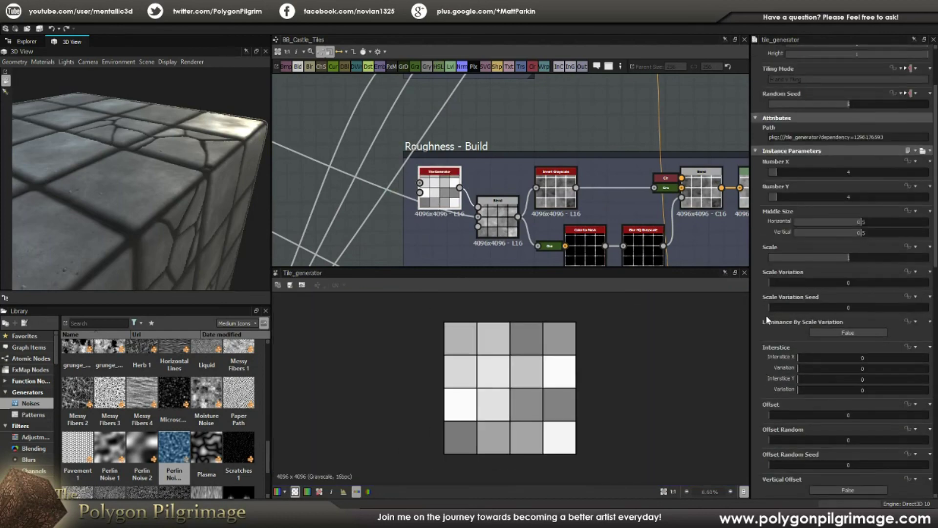
- Review the Tile Generator's remaining instance parameters, from the interstice and offset settings through to the masks, blending mode and rendering order
{"action": "scroll", "coordinate": [767, 342], "scroll_direction": "down", "scroll_amount": 7}
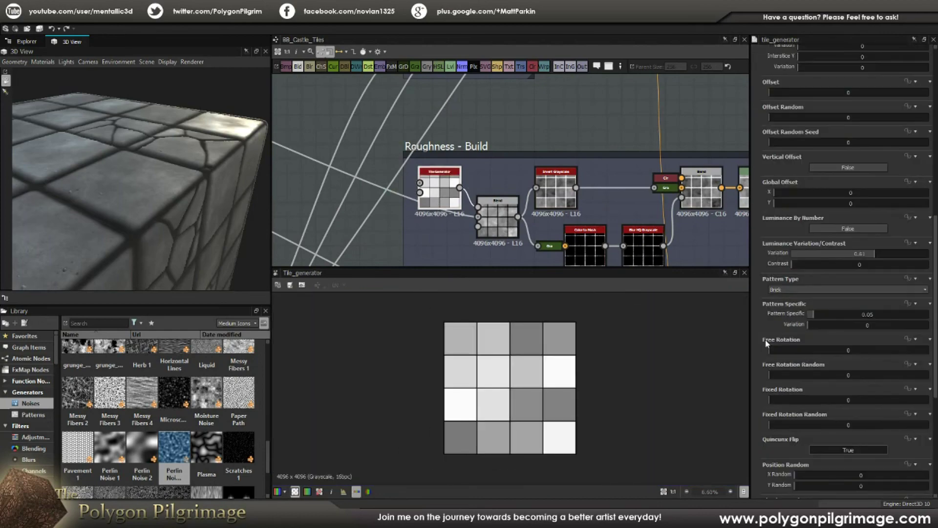
{"action": "scroll", "coordinate": [760, 396], "scroll_direction": "down", "scroll_amount": 2}
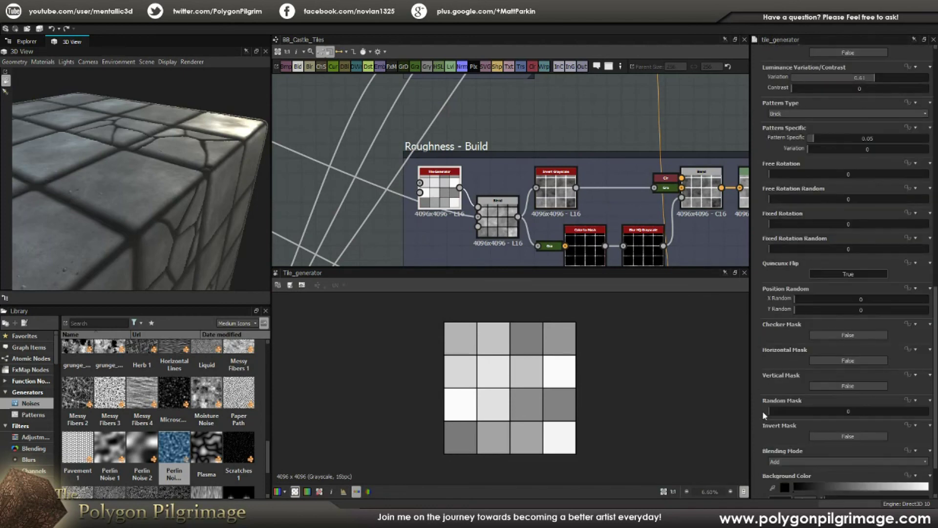
{"action": "scroll", "coordinate": [785, 407], "scroll_direction": "down", "scroll_amount": 1}
{"action": "scroll", "coordinate": [778, 408], "scroll_direction": "down", "scroll_amount": 1}
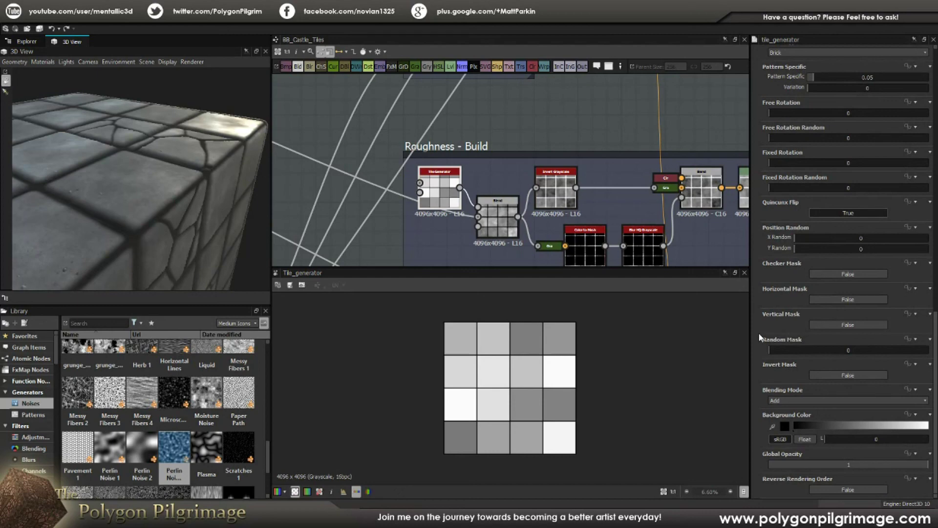
{"action": "scroll", "coordinate": [788, 292], "scroll_direction": "up", "scroll_amount": 4}
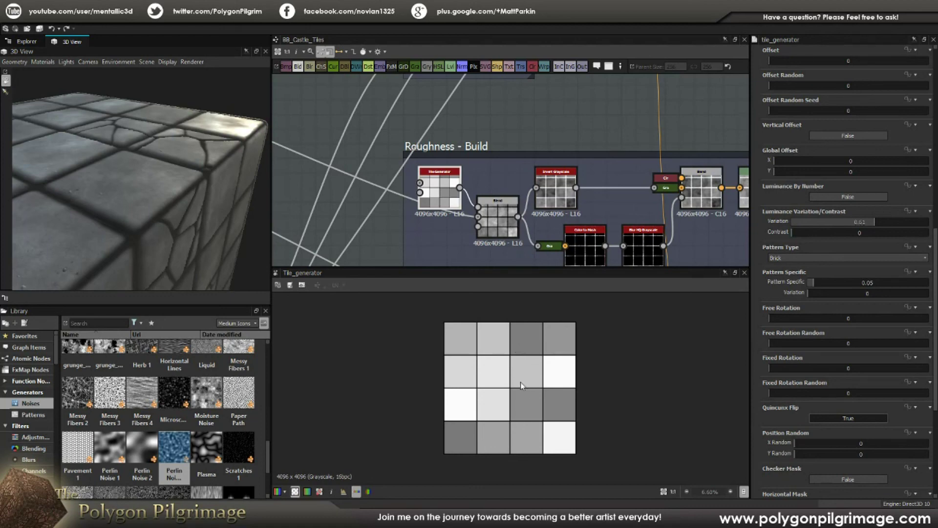
- Preview the Multiply Blend in Roughness - Build, trace its input back to the Adding Varient Blend and examine that node's tiles
{"action": "left_click", "coordinate": [499, 218]}
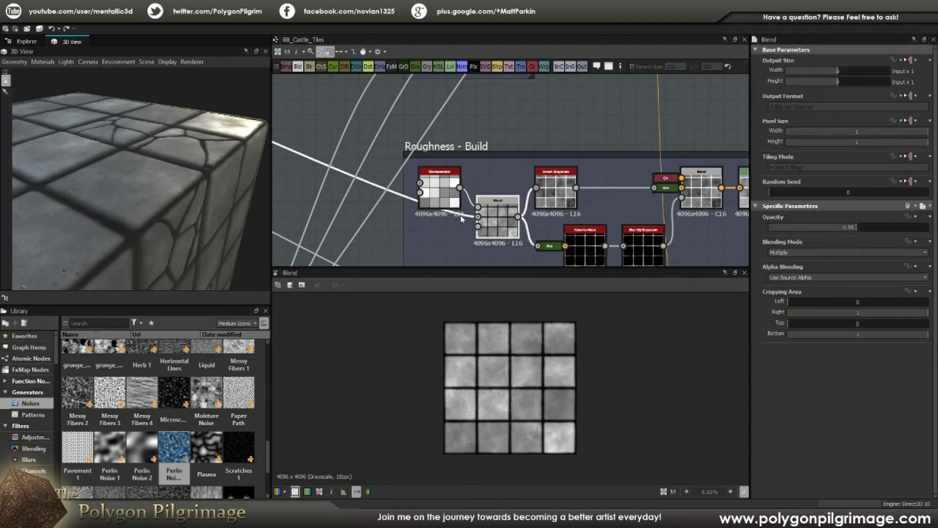
{"action": "scroll", "coordinate": [743, 201], "scroll_direction": "down", "scroll_amount": 2}
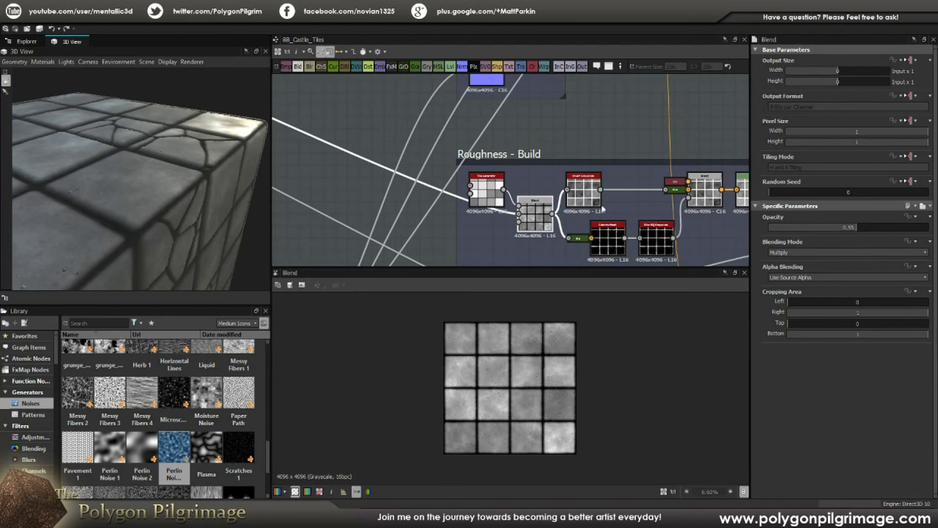
{"action": "middle_click_drag", "start_coordinate": [447, 196], "coordinate": [523, 231]}
{"action": "scroll", "coordinate": [511, 219], "scroll_direction": "down", "scroll_amount": 3}
{"action": "middle_click_drag", "start_coordinate": [299, 157], "coordinate": [471, 244]}
{"action": "middle_click_drag", "start_coordinate": [329, 174], "coordinate": [503, 223]}
{"action": "scroll", "coordinate": [475, 208], "scroll_direction": "up", "scroll_amount": 5}
{"action": "left_click", "coordinate": [458, 196]}
{"action": "scroll", "coordinate": [555, 354], "scroll_direction": "up", "scroll_amount": 3}
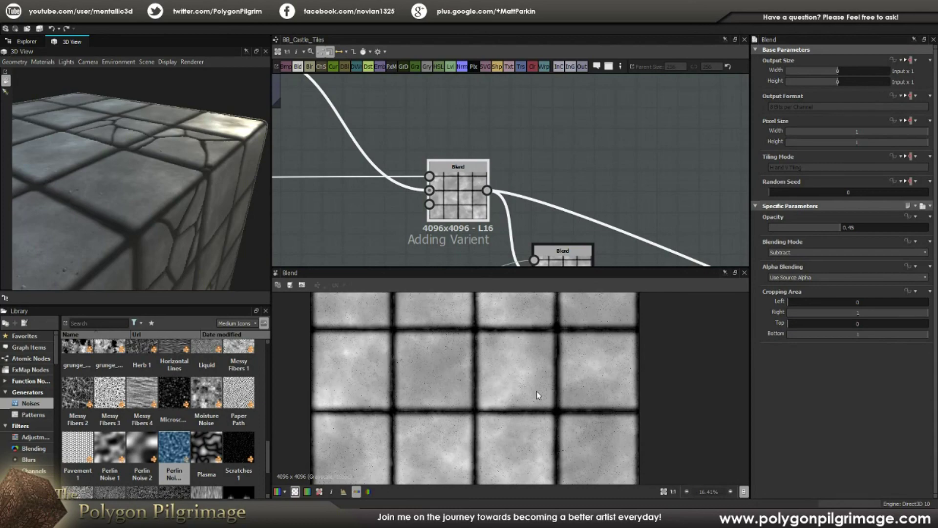
- Follow the link from the Adding Varient Blend back to Roughness - Build and preview the Multiply Blend it feeds
{"action": "scroll", "coordinate": [537, 391], "scroll_direction": "down", "scroll_amount": 2}
{"action": "middle_click_drag", "start_coordinate": [537, 205], "coordinate": [394, 156]}
{"action": "scroll", "coordinate": [638, 209], "scroll_direction": "down", "scroll_amount": 3}
{"action": "middle_click_drag", "start_coordinate": [637, 208], "coordinate": [462, 154]}
{"action": "scroll", "coordinate": [503, 210], "scroll_direction": "up", "scroll_amount": 3}
{"action": "left_click", "coordinate": [552, 203]}
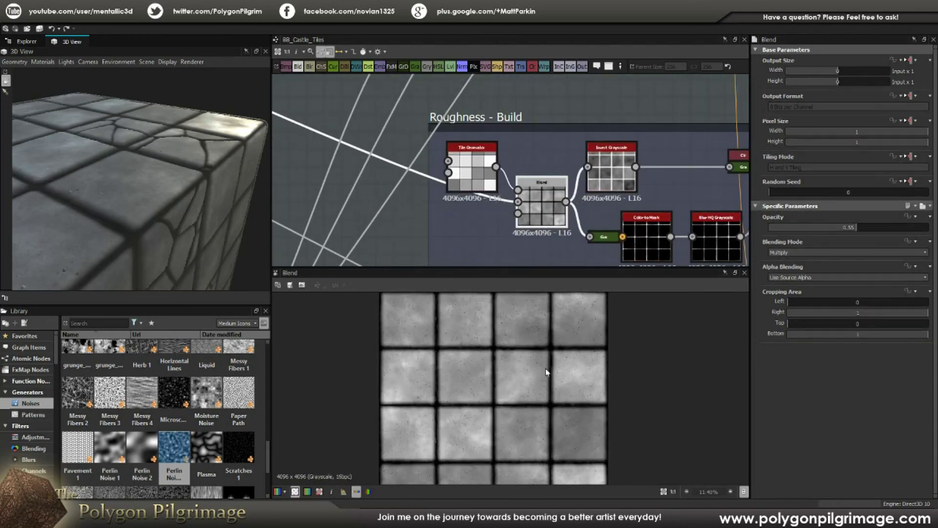
{"action": "scroll", "coordinate": [546, 372], "scroll_direction": "up", "scroll_amount": 1}
{"action": "middle_click_drag", "start_coordinate": [612, 184], "coordinate": [532, 178]}
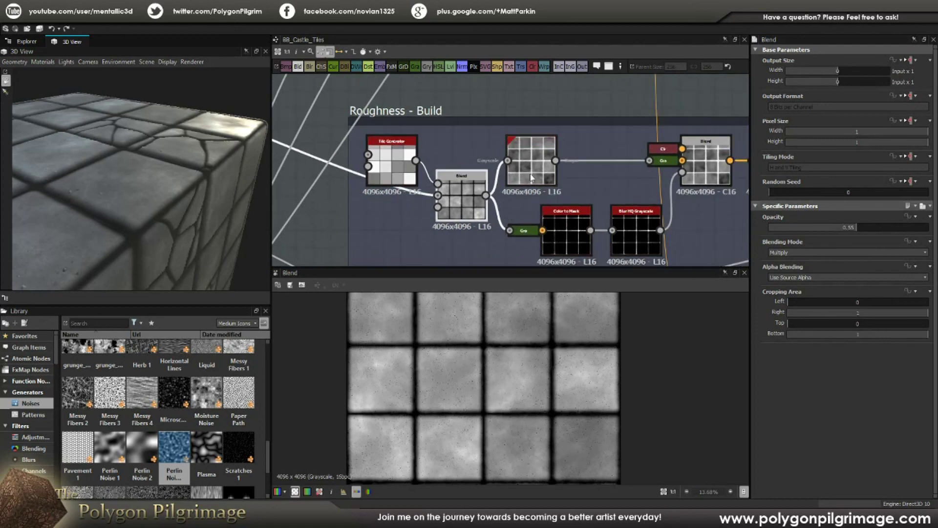
- Preview the Invert Grayscale node in Roughness - Build and compare its inverted tile detail with the tiles on the cube
{"action": "left_click", "coordinate": [532, 177]}
{"action": "scroll", "coordinate": [553, 348], "scroll_direction": "down", "scroll_amount": 1}
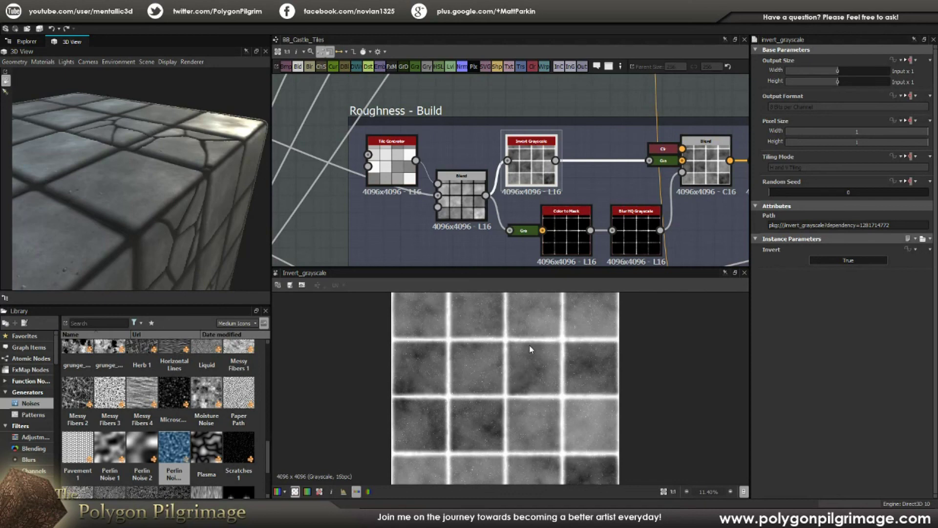
{"action": "mouse_move", "coordinate": [158, 165]}
{"action": "left_mouse_down"}
{"action": "mouse_move", "coordinate": [225, 172]}
{"action": "mouse_move", "coordinate": [190, 158]}
{"action": "mouse_move", "coordinate": [166, 163]}
{"action": "left_mouse_up"}
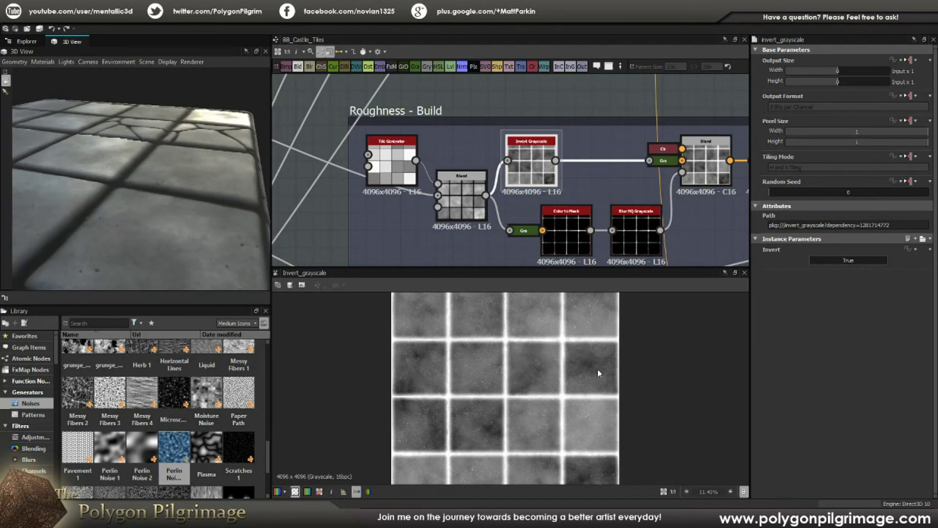
{"action": "middle_click_drag", "start_coordinate": [548, 379], "coordinate": [549, 369]}
{"action": "scroll", "coordinate": [525, 386], "scroll_direction": "up", "scroll_amount": 6}
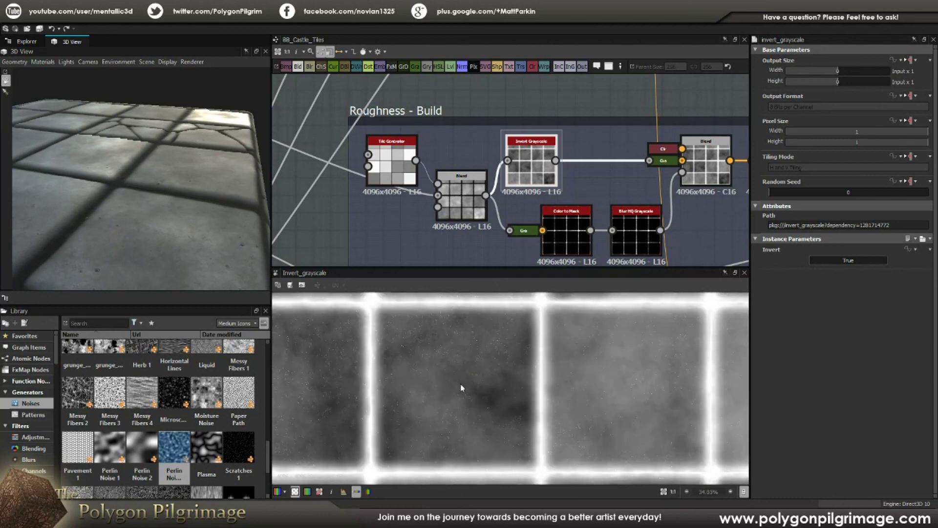
{"action": "scroll", "coordinate": [491, 391], "scroll_direction": "down", "scroll_amount": 4}
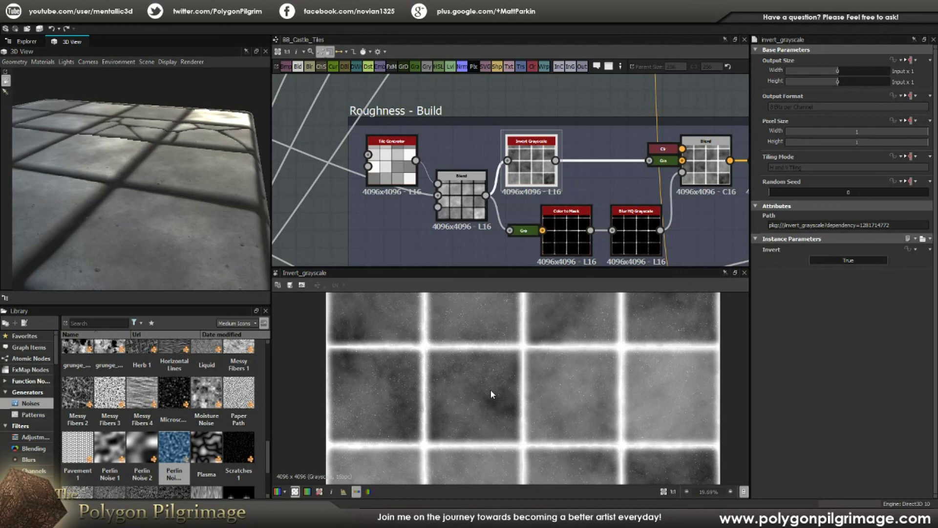
- Preview the Color to Mask node and examine the speckled edges of its grout line mask close up
{"action": "middle_click_drag", "start_coordinate": [579, 195], "coordinate": [476, 173]}
{"action": "middle_click_drag", "start_coordinate": [522, 175], "coordinate": [482, 187]}
{"action": "left_click", "coordinate": [448, 220]}
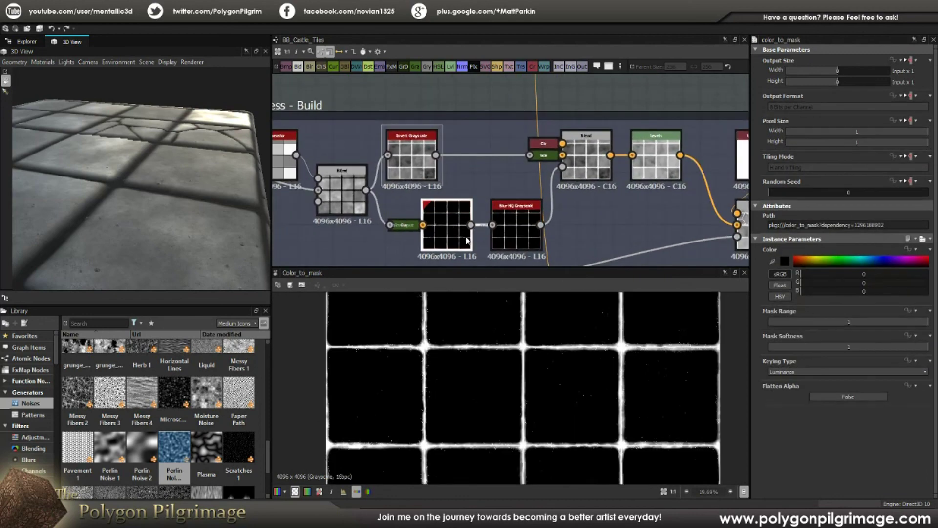
{"action": "scroll", "coordinate": [525, 347], "scroll_direction": "up", "scroll_amount": 4}
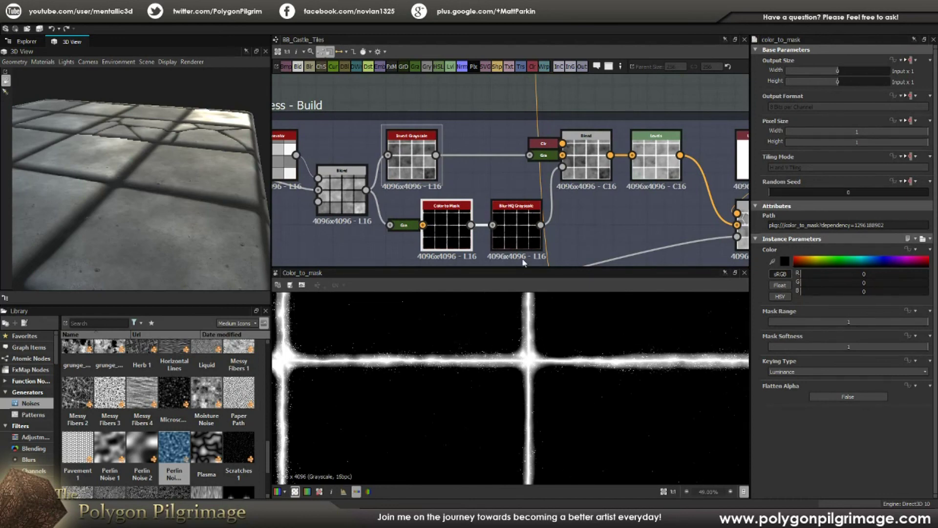
{"action": "scroll", "coordinate": [532, 382], "scroll_direction": "up", "scroll_amount": 4}
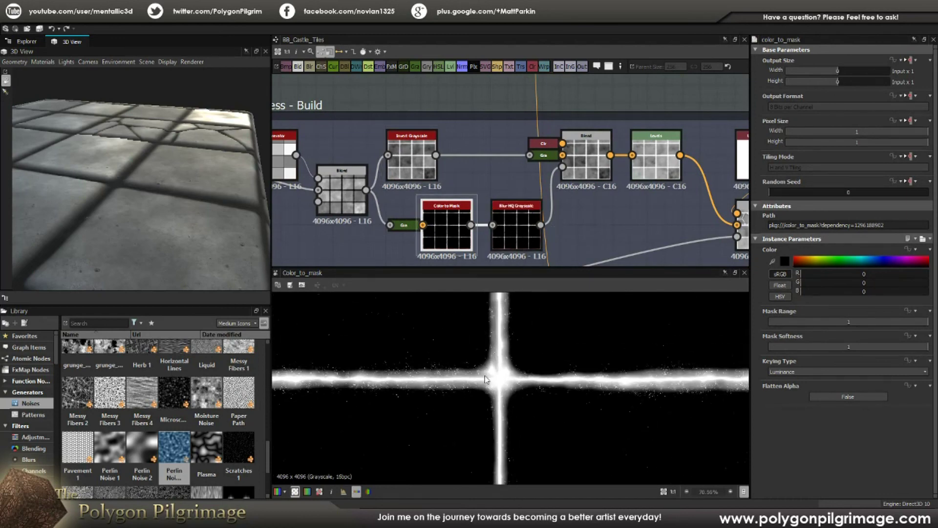
{"action": "scroll", "coordinate": [520, 381], "scroll_direction": "down", "scroll_amount": 2}
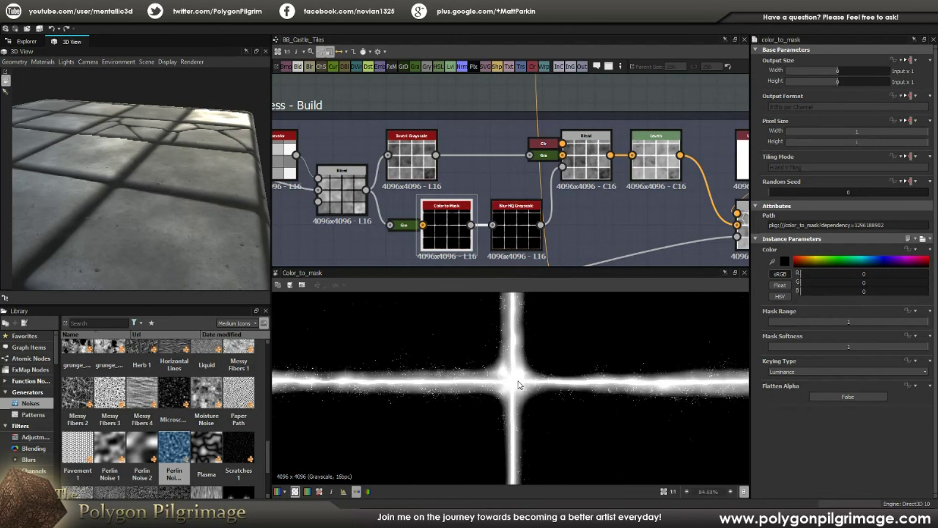
- Preview the Blur HQ Grayscale node and examine the softened grout line mask both close up and across several tiles
{"action": "double_click", "coordinate": [521, 219]}
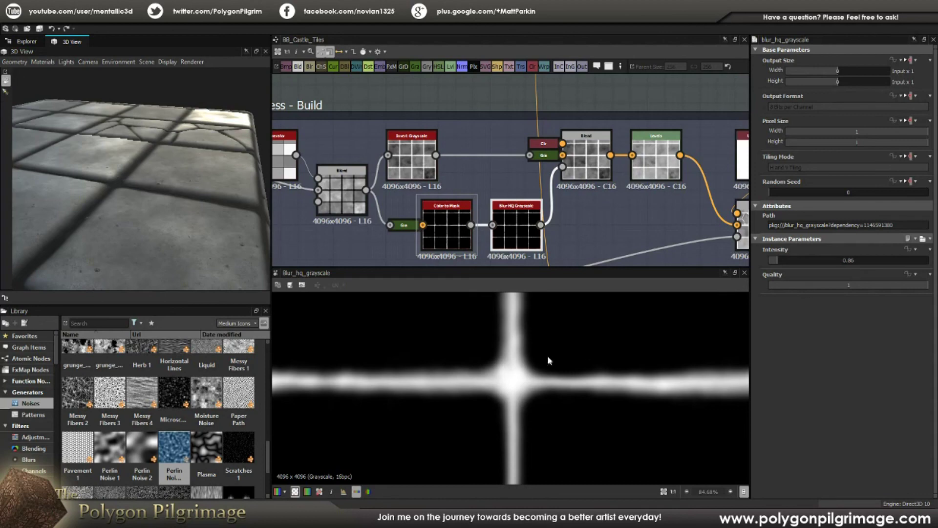
{"action": "scroll", "coordinate": [561, 359], "scroll_direction": "down", "scroll_amount": 5}
{"action": "scroll", "coordinate": [552, 362], "scroll_direction": "up", "scroll_amount": 2}
{"action": "scroll", "coordinate": [566, 373], "scroll_direction": "down", "scroll_amount": 1}
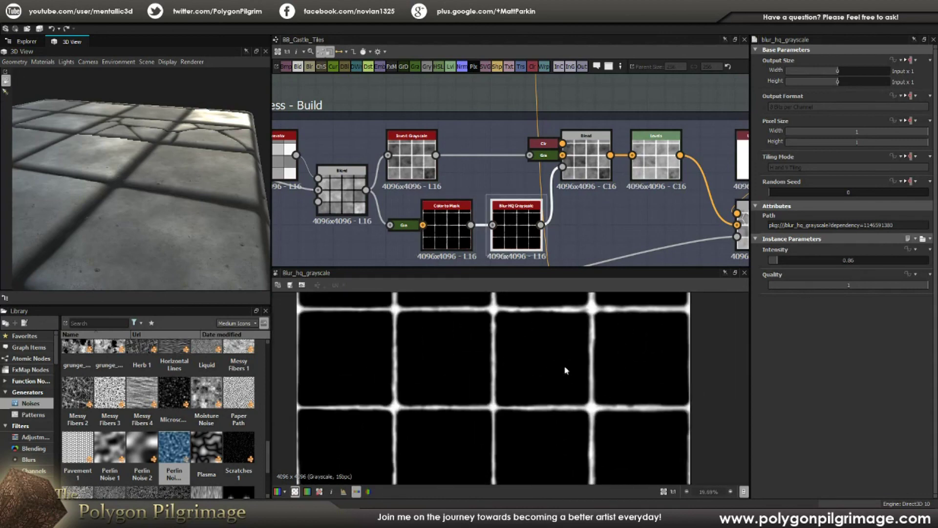
{"action": "middle_click_drag", "start_coordinate": [566, 372], "coordinate": [555, 393]}
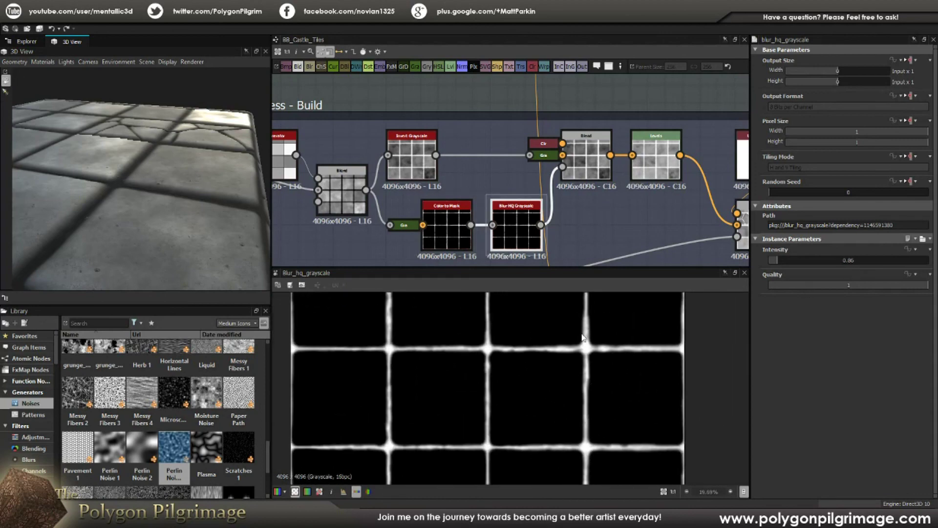
{"action": "scroll", "coordinate": [557, 352], "scroll_direction": "down", "scroll_amount": 1}
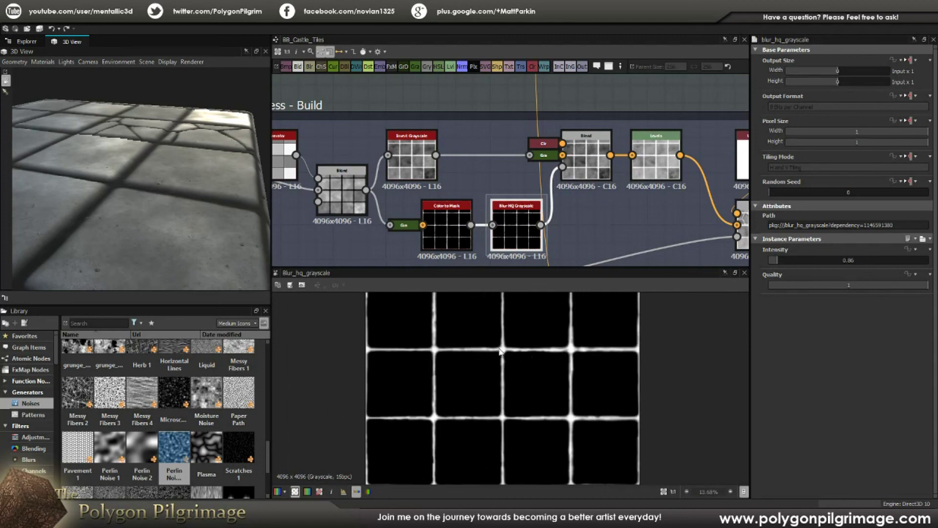
{"action": "scroll", "coordinate": [505, 338], "scroll_direction": "up", "scroll_amount": 3}
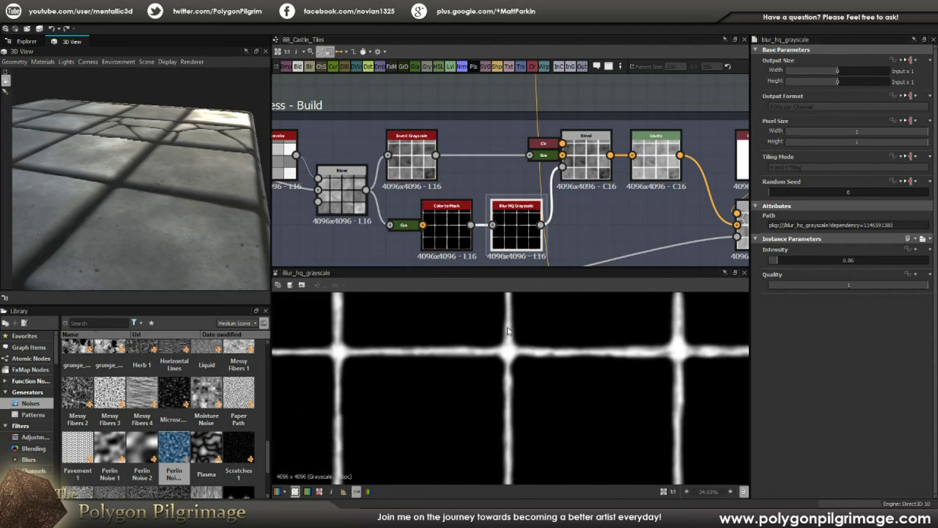
- Preview the Copy Blend masked by the blur, undock its Uniform Color input to inspect it, and undo the undocking
{"action": "double_click", "coordinate": [583, 190]}
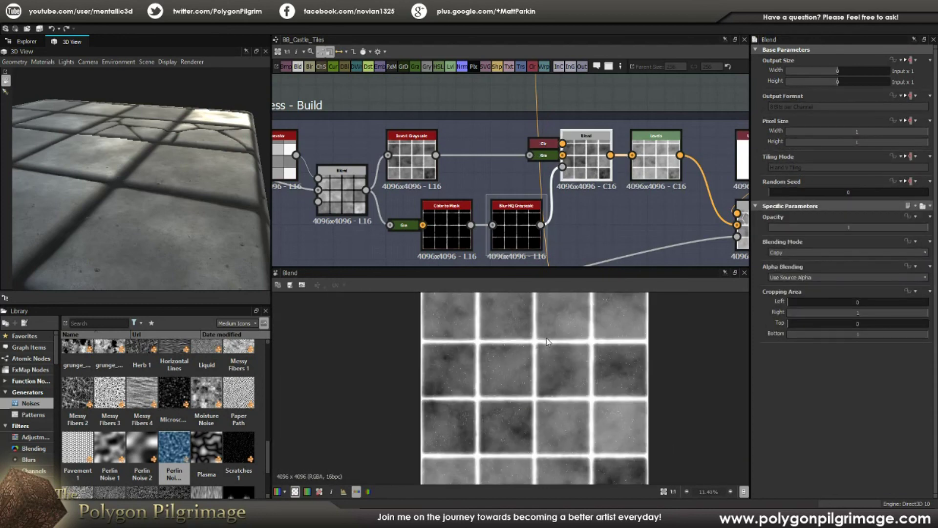
{"action": "left_click", "coordinate": [545, 145]}
{"action": "key", "text": "d"}
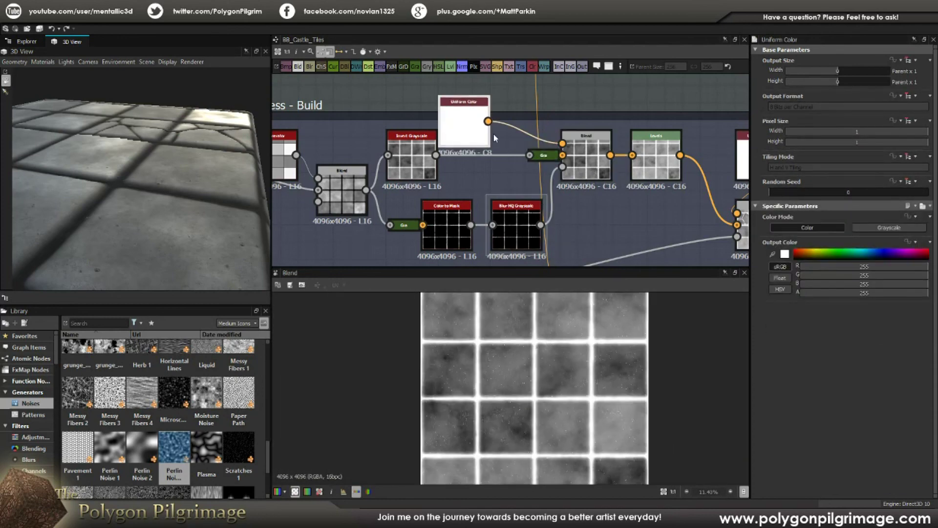
{"action": "key", "text": "ctrl+z"}
- Compare the Blur HQ Grayscale mask and the Invert Grayscale grout lines with the result of the Copy Blend they feed
{"action": "double_click", "coordinate": [517, 227]}
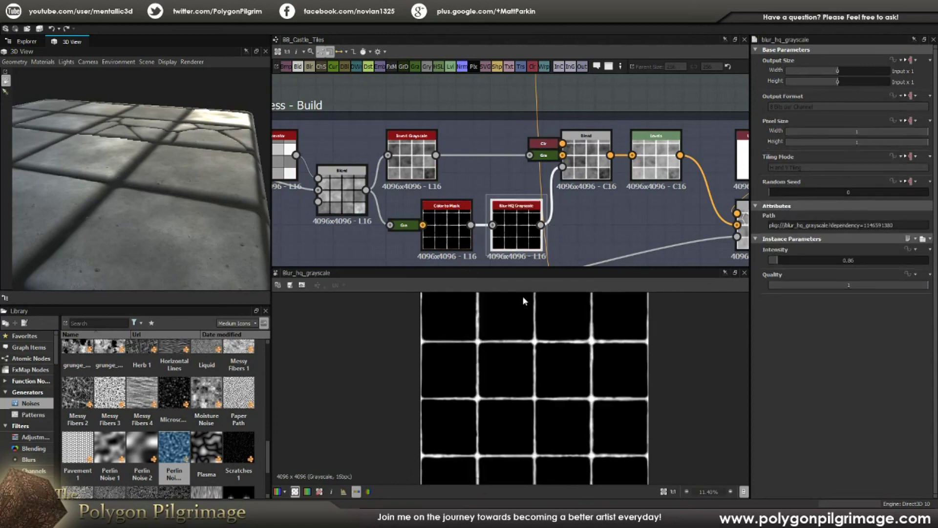
{"action": "double_click", "coordinate": [593, 171]}
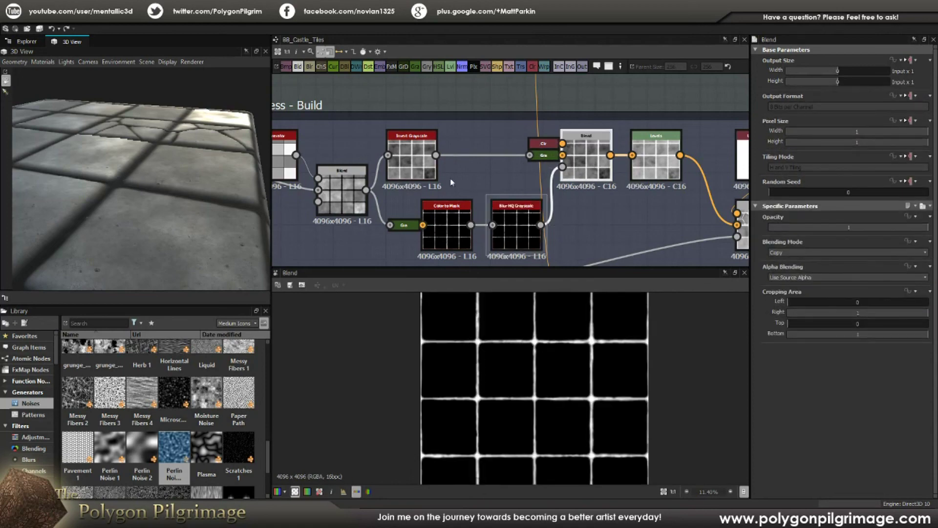
{"action": "double_click", "coordinate": [412, 159]}
{"action": "scroll", "coordinate": [524, 370], "scroll_direction": "up", "scroll_amount": 6}
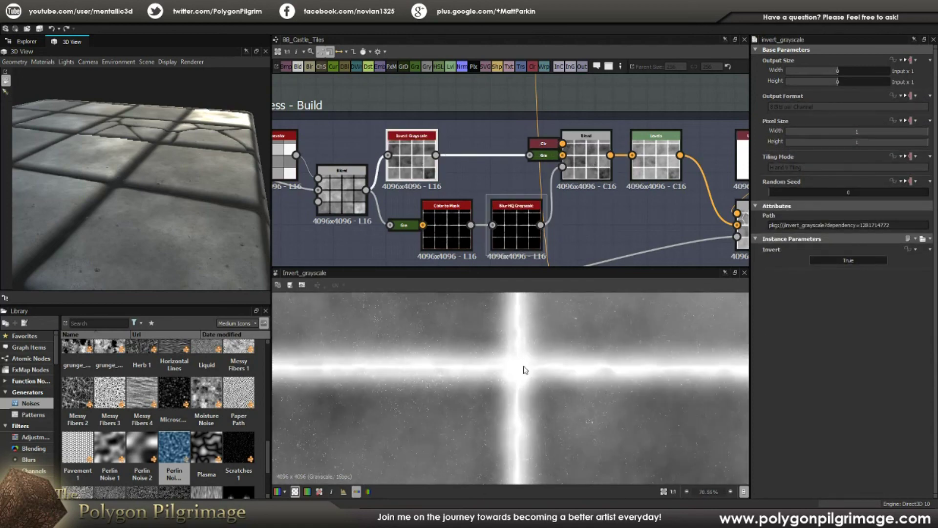
{"action": "double_click", "coordinate": [600, 167]}
{"action": "scroll", "coordinate": [523, 364], "scroll_direction": "down", "scroll_amount": 5}
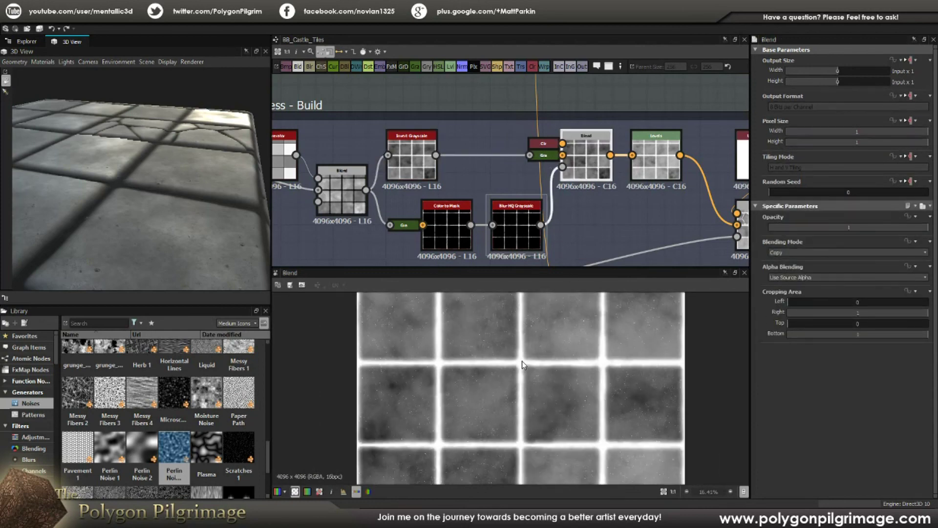
{"action": "scroll", "coordinate": [522, 362], "scroll_direction": "down", "scroll_amount": 1}
- Preview the Levels node after the Copy Blend and review its histogram against the whole roughness map
{"action": "middle_click_drag", "start_coordinate": [610, 198], "coordinate": [503, 192]}
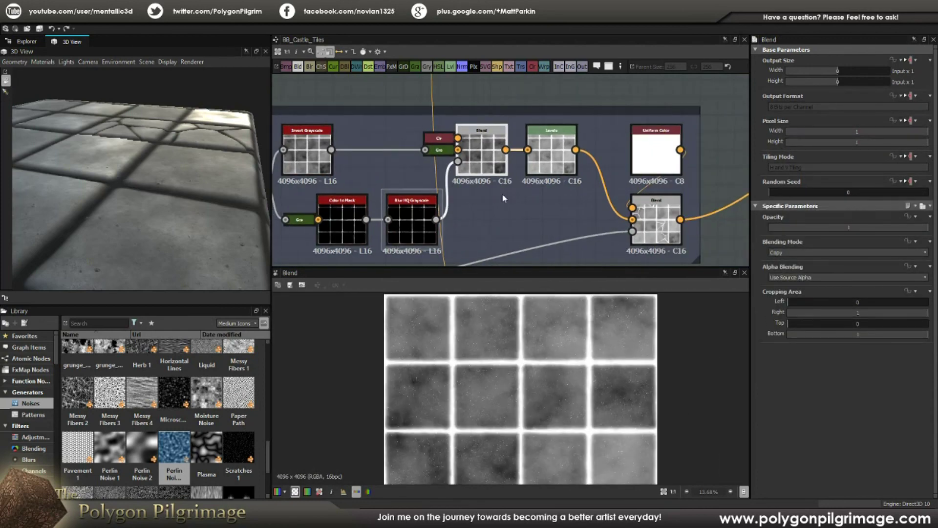
{"action": "double_click", "coordinate": [554, 164]}
{"action": "scroll", "coordinate": [541, 379], "scroll_direction": "down", "scroll_amount": 3}
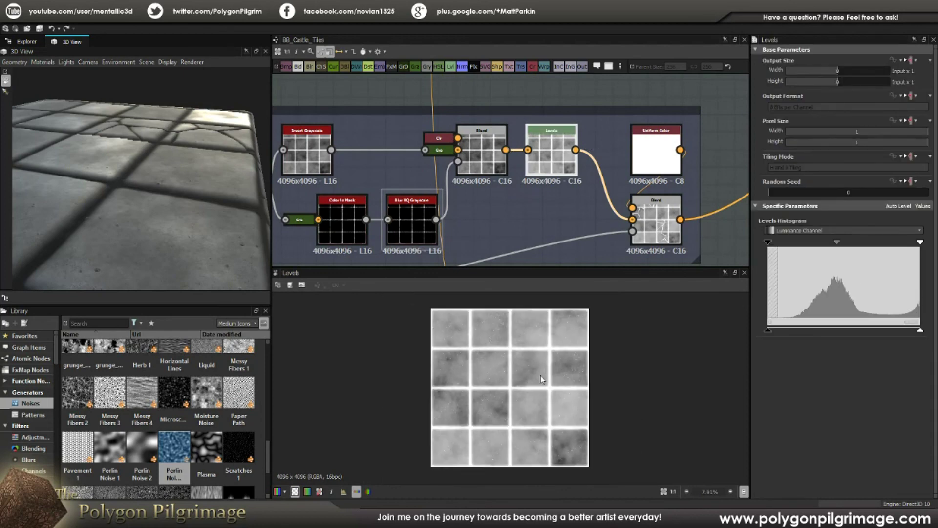
{"action": "scroll", "coordinate": [541, 380], "scroll_direction": "up", "scroll_amount": 1}
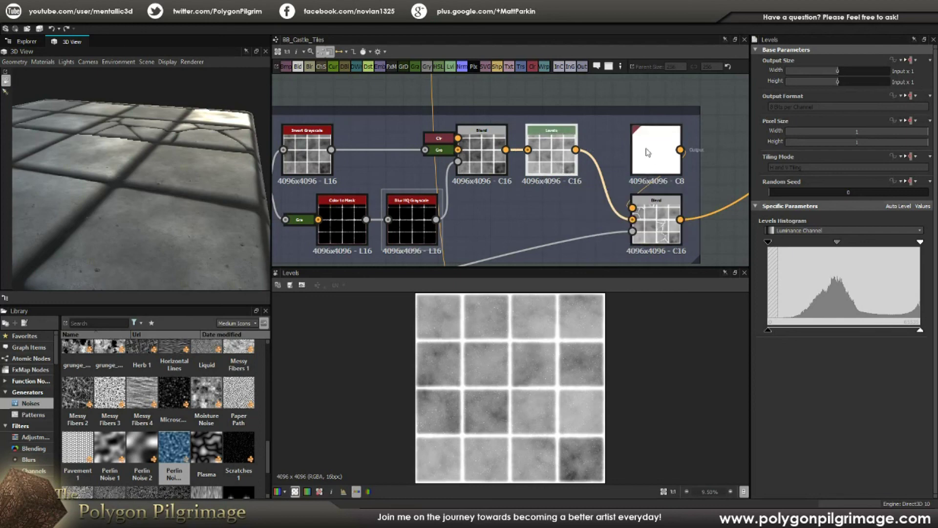
- Inspect the white Uniform Color and preview the final Roughness - Build Blend that combines it with the Levels result
{"action": "middle_click_drag", "start_coordinate": [650, 150], "coordinate": [593, 138]}
{"action": "left_click", "coordinate": [577, 136]}
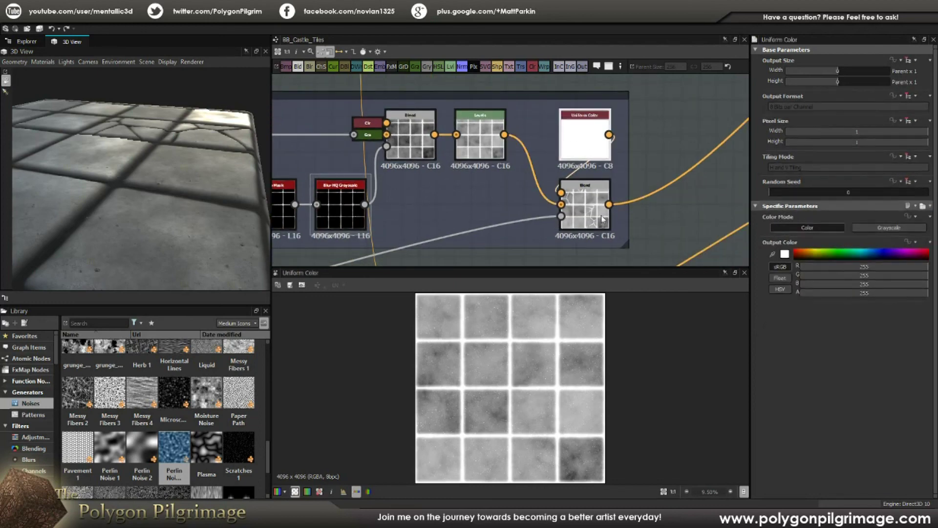
{"action": "left_click", "coordinate": [592, 208]}
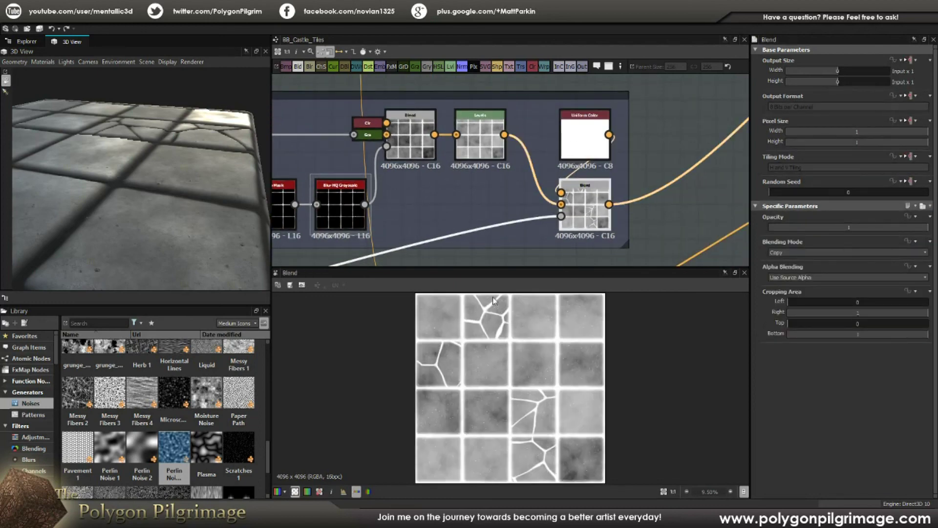
- Trace the final Roughness Blend's mask link back to the crack mask's Invert Grayscale node and return to the Blend
{"action": "scroll", "coordinate": [524, 197], "scroll_direction": "down", "scroll_amount": 2}
{"action": "middle_click_drag", "start_coordinate": [524, 198], "coordinate": [574, 112]}
{"action": "middle_click_drag", "start_coordinate": [381, 188], "coordinate": [663, 120]}
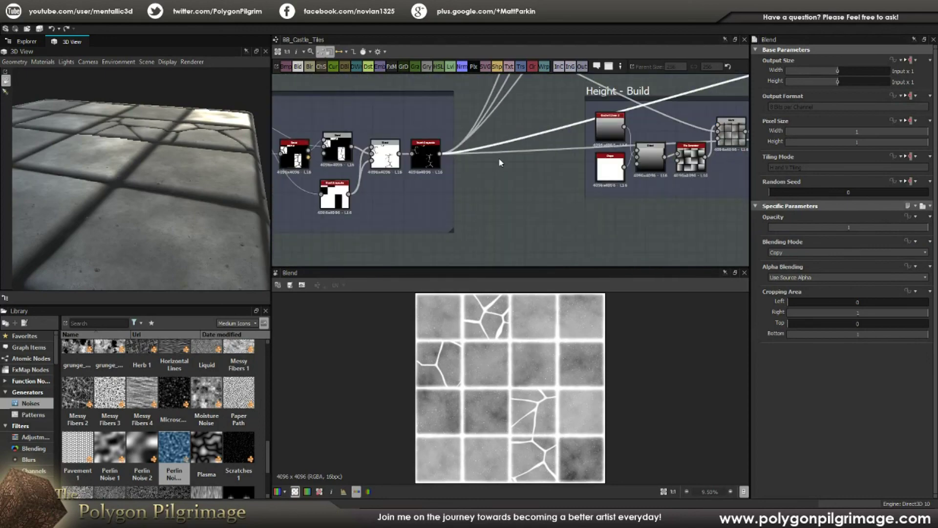
{"action": "middle_click_drag", "start_coordinate": [501, 161], "coordinate": [519, 167]}
{"action": "middle_click_drag", "start_coordinate": [610, 126], "coordinate": [430, 195]}
{"action": "middle_click_drag", "start_coordinate": [542, 174], "coordinate": [327, 228]}
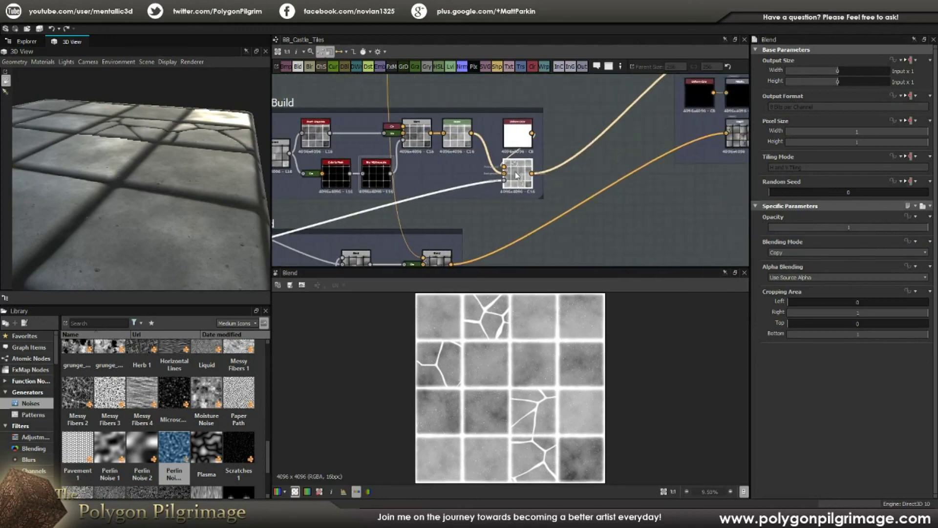
- Examine the final Roughness Blend's cracks and grout lines in the 2D preview and on the cube
{"action": "scroll", "coordinate": [524, 181], "scroll_direction": "up", "scroll_amount": 2}
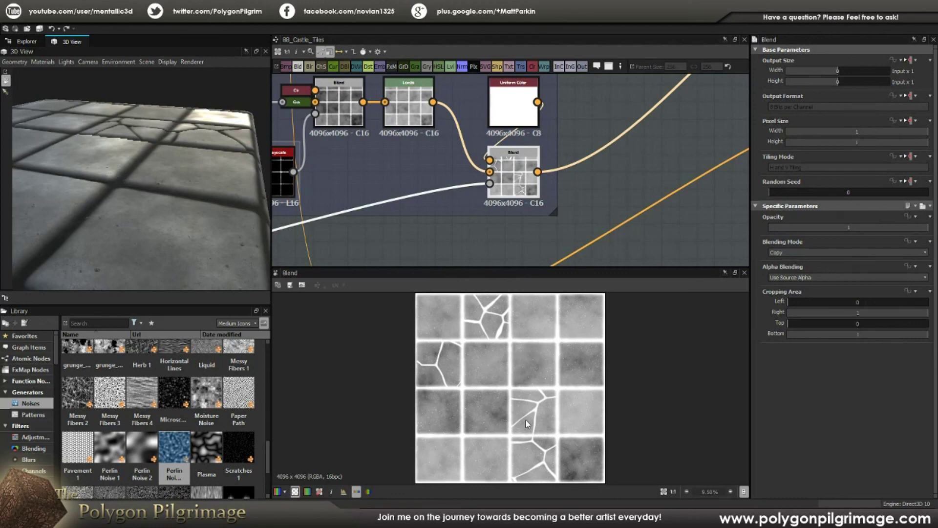
{"action": "scroll", "coordinate": [520, 403], "scroll_direction": "up", "scroll_amount": 1}
{"action": "scroll", "coordinate": [521, 402], "scroll_direction": "down", "scroll_amount": 4}
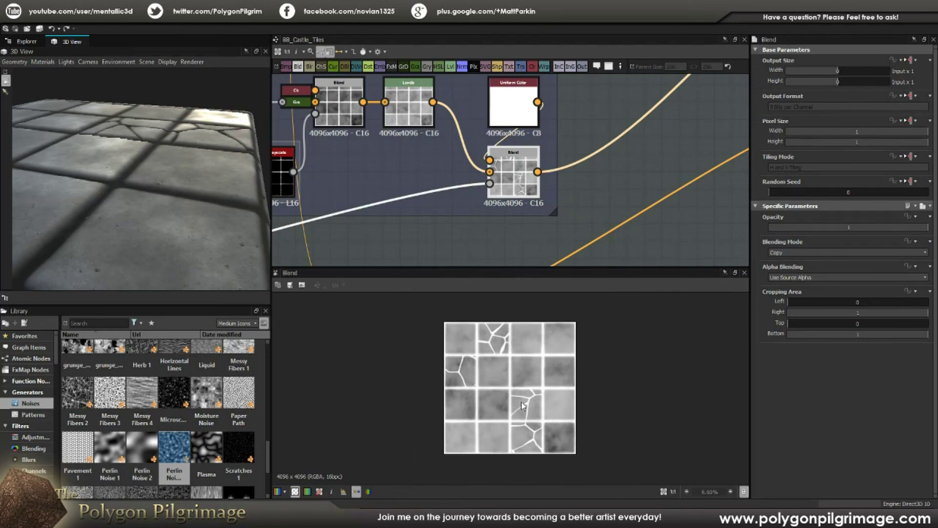
{"action": "left_click_drag", "start_coordinate": [224, 138], "coordinate": [191, 157]}
- Go to the Height - Build frame and preview the Blend that receives the Tile Generator
{"action": "scroll", "coordinate": [559, 168], "scroll_direction": "down", "scroll_amount": 4}
{"action": "middle_click_drag", "start_coordinate": [610, 151], "coordinate": [516, 199]}
{"action": "scroll", "coordinate": [516, 199], "scroll_direction": "down", "scroll_amount": 3}
{"action": "middle_click_drag", "start_coordinate": [497, 168], "coordinate": [560, 120]}
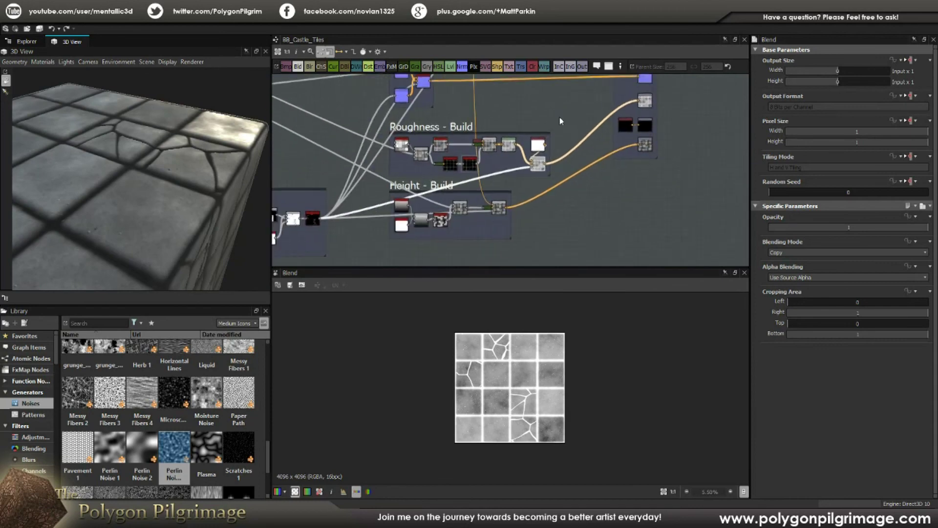
{"action": "scroll", "coordinate": [430, 235], "scroll_direction": "up", "scroll_amount": 2}
{"action": "middle_click_drag", "start_coordinate": [438, 214], "coordinate": [445, 209]}
{"action": "scroll", "coordinate": [446, 212], "scroll_direction": "up", "scroll_amount": 3}
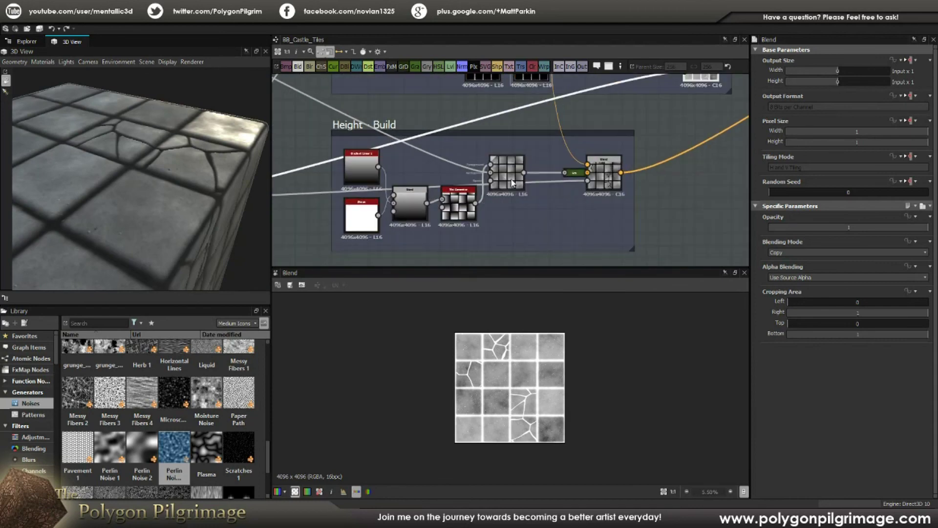
{"action": "double_click", "coordinate": [513, 183]}
- Trace the height Blend's incoming link back to the Add (Linear Dodge) Blend, preview it, and return to Height - Build
{"action": "middle_click_drag", "start_coordinate": [461, 168], "coordinate": [513, 215]}
{"action": "scroll", "coordinate": [514, 216], "scroll_direction": "down", "scroll_amount": 3}
{"action": "middle_click_drag", "start_coordinate": [451, 186], "coordinate": [532, 227]}
{"action": "scroll", "coordinate": [380, 171], "scroll_direction": "up", "scroll_amount": 5}
{"action": "double_click", "coordinate": [393, 141]}
{"action": "middle_click_drag", "start_coordinate": [461, 152], "coordinate": [391, 81]}
{"action": "middle_click_drag", "start_coordinate": [538, 161], "coordinate": [444, 109]}
{"action": "mouse_move", "coordinate": [685, 228]}
{"action": "middle_mouse_down"}
{"action": "mouse_move", "coordinate": [528, 130]}
{"action": "mouse_move", "coordinate": [405, 106]}
{"action": "middle_mouse_up"}
{"action": "middle_click_drag", "start_coordinate": [589, 219], "coordinate": [479, 160]}
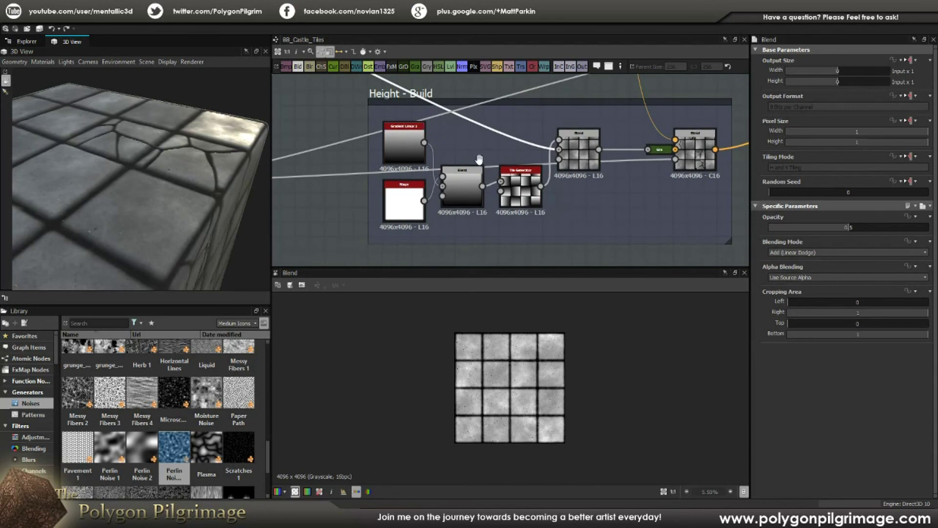
- Compare the Brick-pattern Shape and Gradient Linear 1 nodes with the Multiply Blend they feed
{"action": "scroll", "coordinate": [474, 168], "scroll_direction": "up", "scroll_amount": 2}
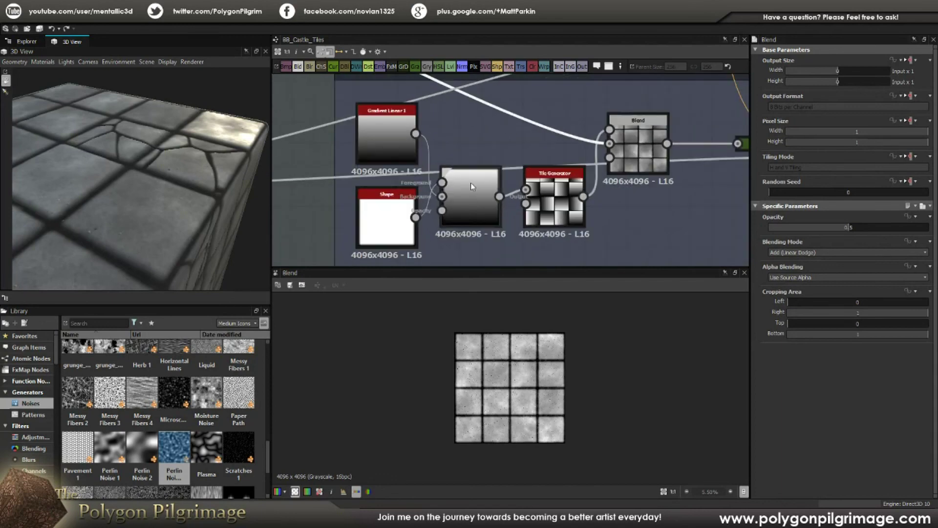
{"action": "double_click", "coordinate": [400, 212]}
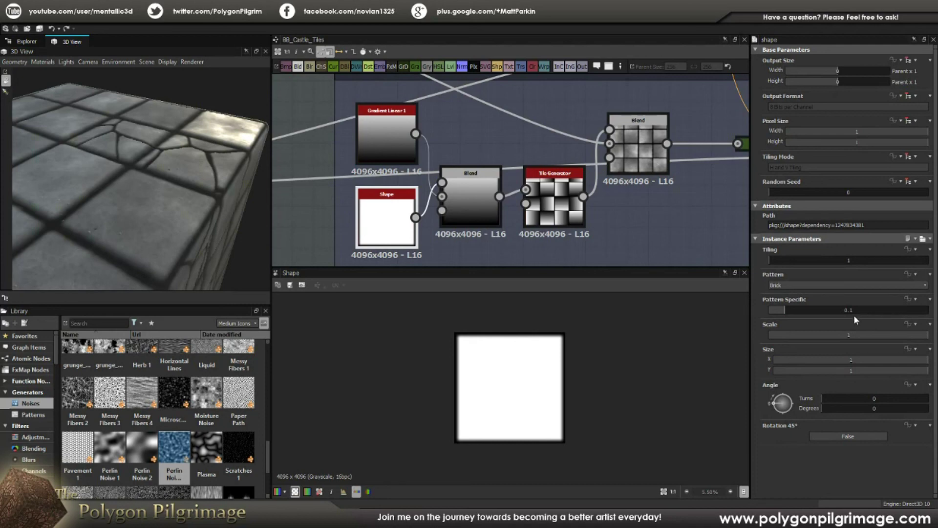
{"action": "scroll", "coordinate": [541, 350], "scroll_direction": "up", "scroll_amount": 3}
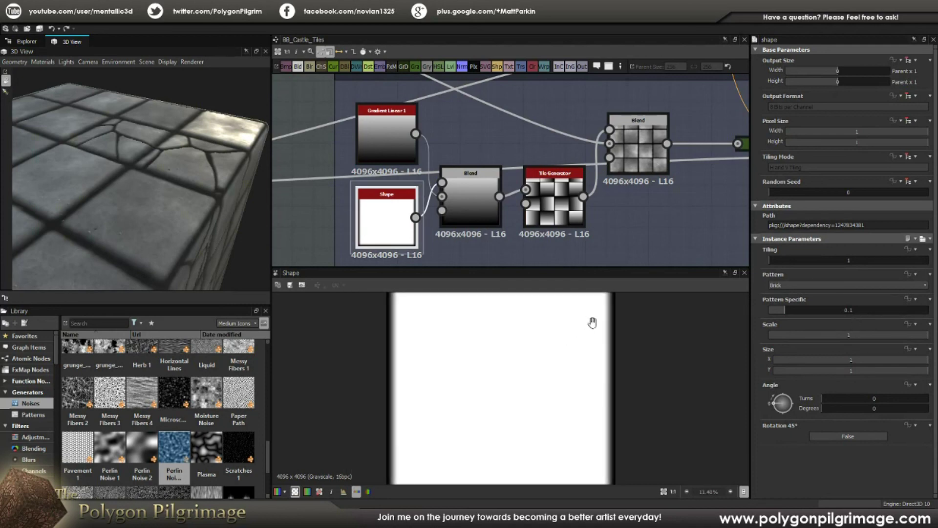
{"action": "scroll", "coordinate": [552, 357], "scroll_direction": "down", "scroll_amount": 2}
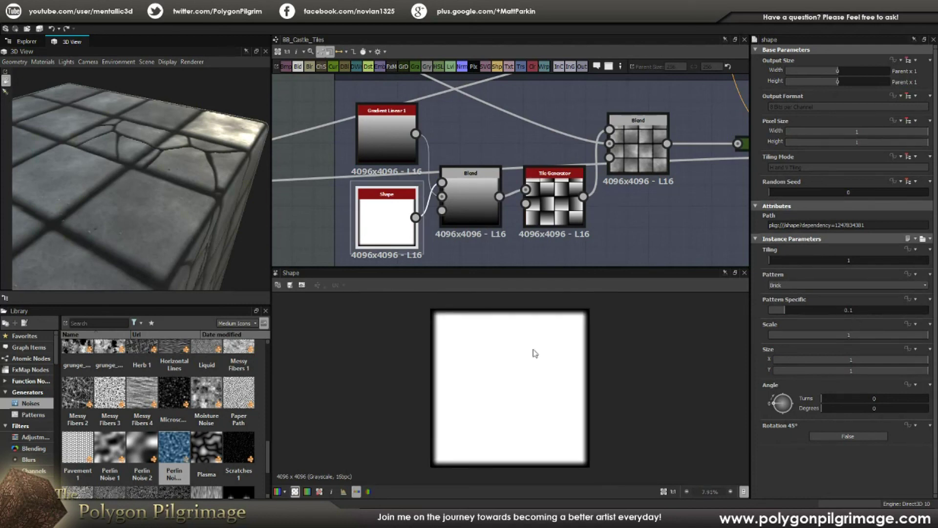
{"action": "left_click", "coordinate": [391, 152]}
{"action": "double_click", "coordinate": [391, 152]}
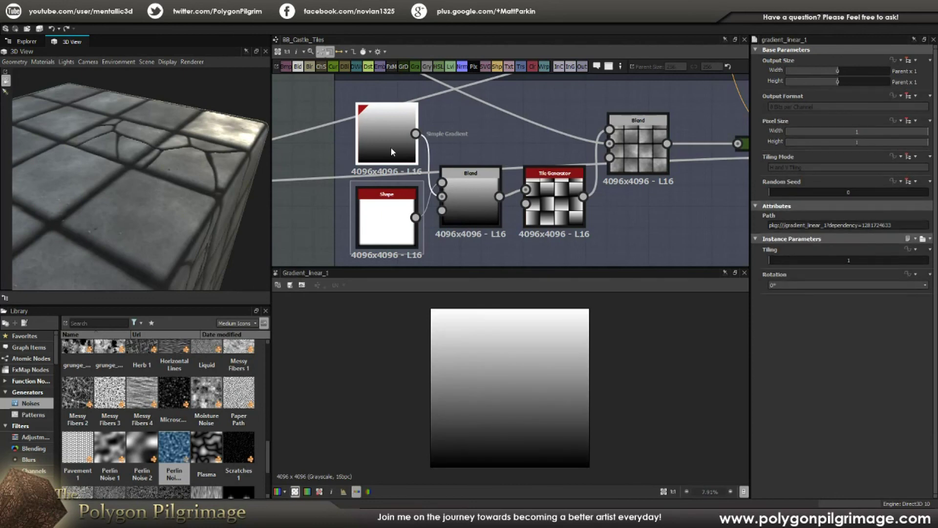
{"action": "double_click", "coordinate": [470, 194]}
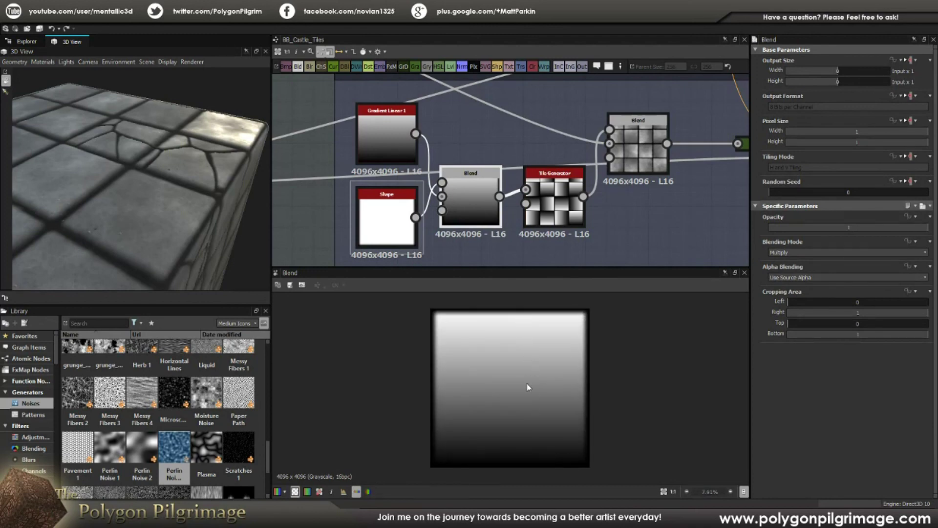
- Preview the Tile Generator, review its rotation and Quincunx Flip parameters, and check the tile slopes on the cube
{"action": "double_click", "coordinate": [556, 201]}
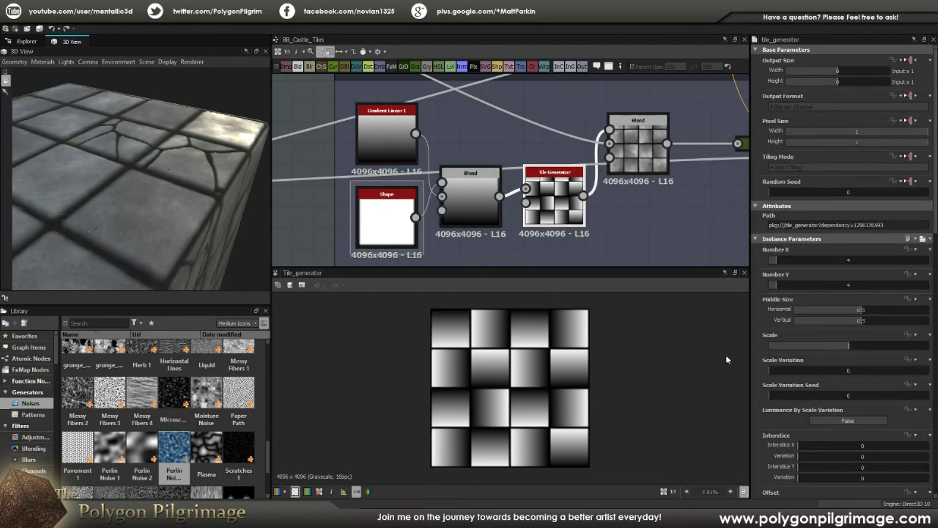
{"action": "scroll", "coordinate": [761, 322], "scroll_direction": "down", "scroll_amount": 8}
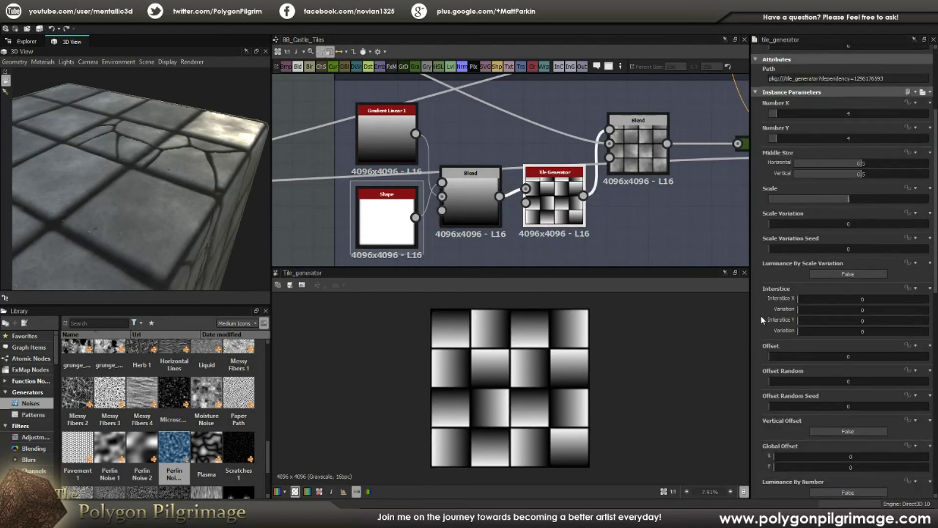
{"action": "scroll", "coordinate": [761, 320], "scroll_direction": "down", "scroll_amount": 4}
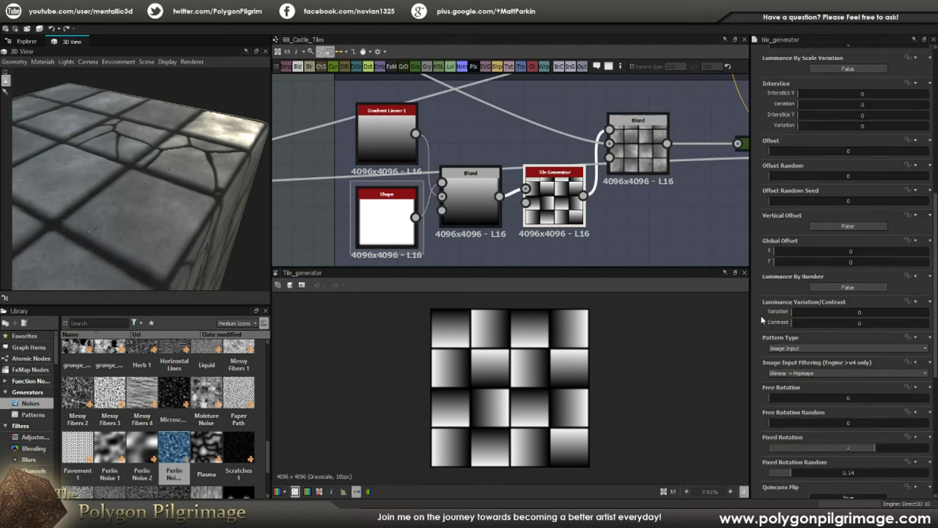
{"action": "scroll", "coordinate": [761, 320], "scroll_direction": "down", "scroll_amount": 3}
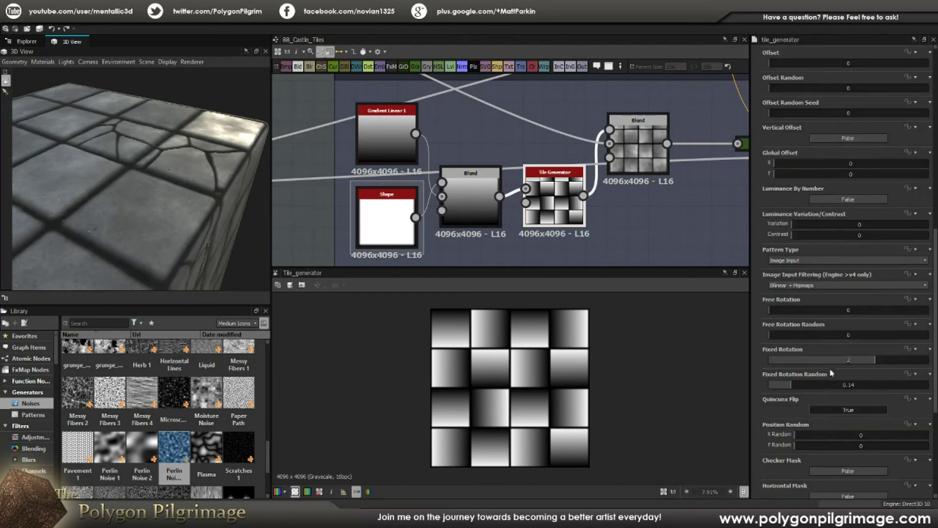
{"action": "scroll", "coordinate": [758, 376], "scroll_direction": "down", "scroll_amount": 1}
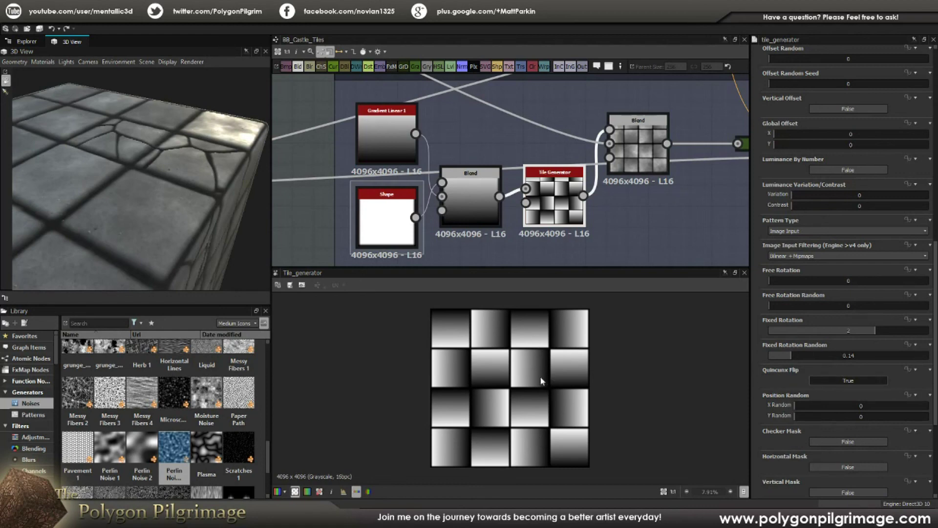
{"action": "left_click_drag", "start_coordinate": [234, 223], "coordinate": [184, 202]}
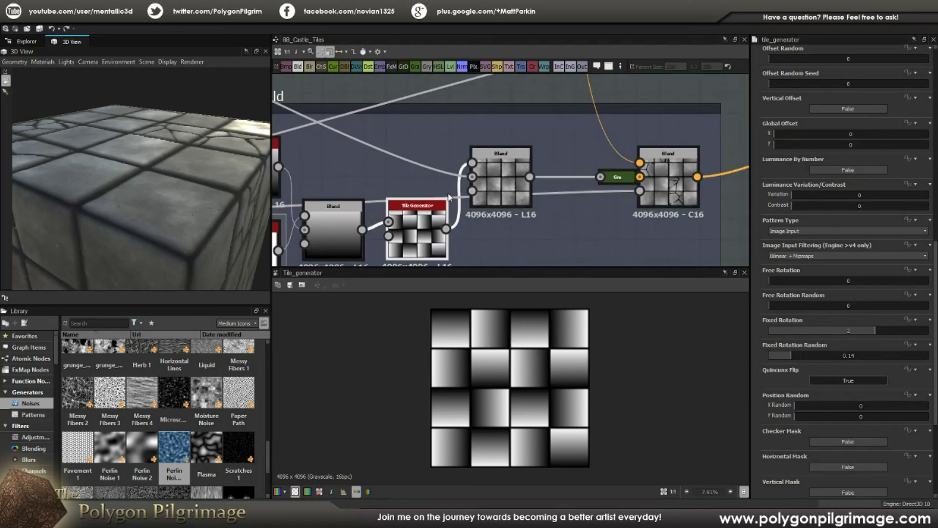
- Inspect the Multiply Blend that combines the Tile Generator gradients with the stone detail
{"action": "left_click", "coordinate": [510, 172]}
{"action": "scroll", "coordinate": [546, 357], "scroll_direction": "up", "scroll_amount": 2}
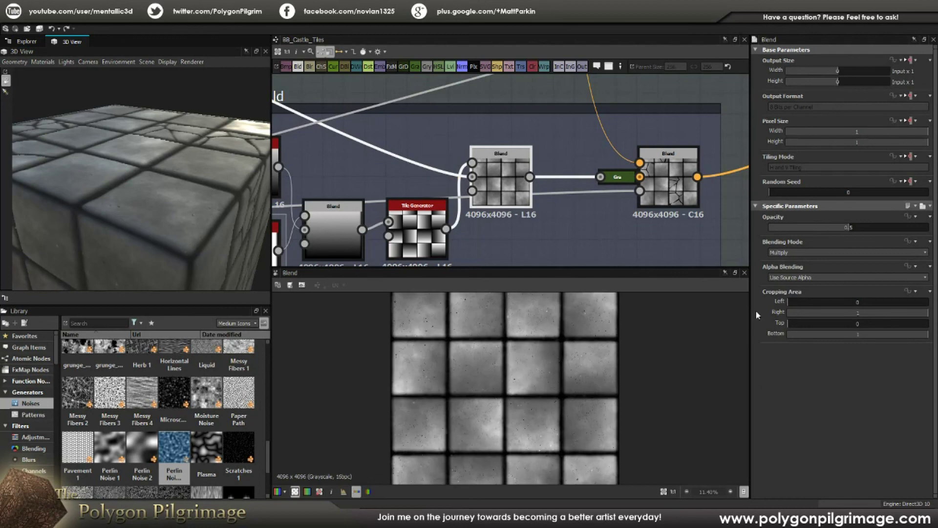
{"action": "scroll", "coordinate": [554, 388], "scroll_direction": "down", "scroll_amount": 1}
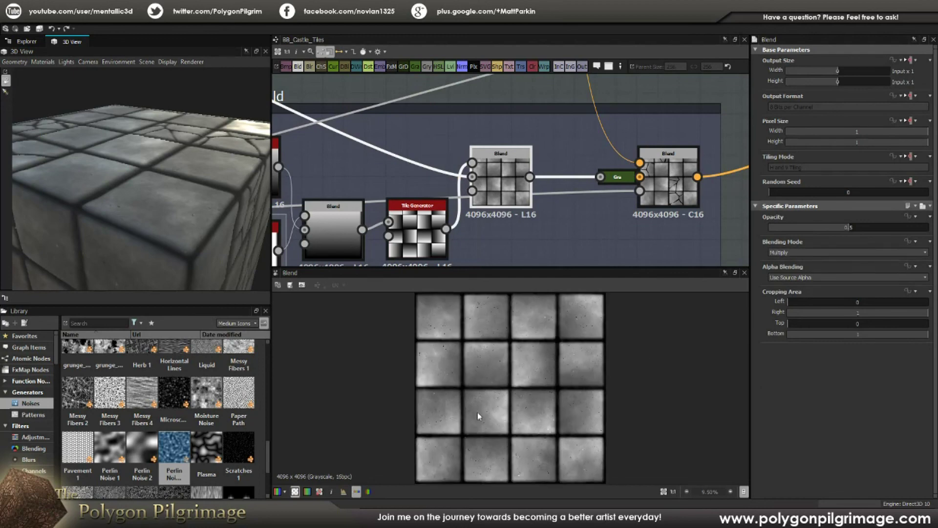
- Preview the final Height - Build Copy Blend and follow its foreground link up through the graph and back
{"action": "double_click", "coordinate": [657, 190]}
{"action": "middle_click_drag", "start_coordinate": [581, 150], "coordinate": [542, 167]}
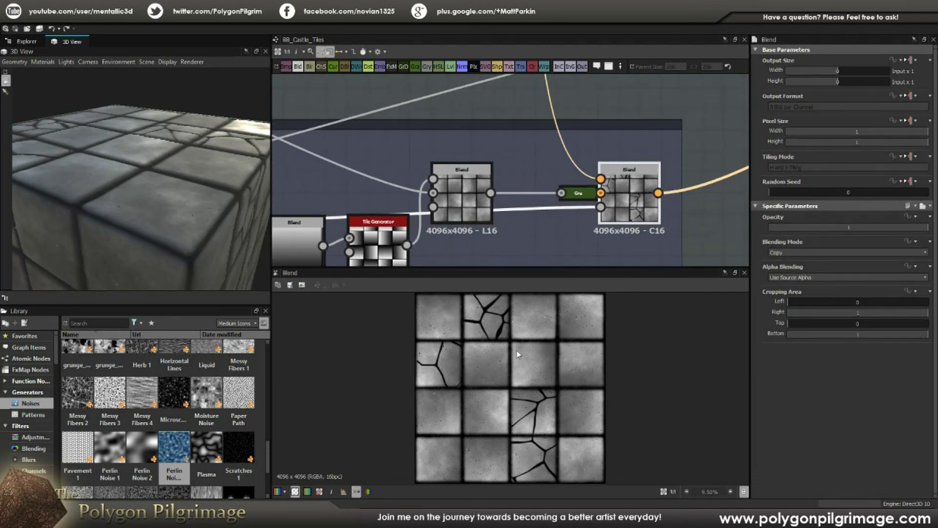
{"action": "scroll", "coordinate": [515, 350], "scroll_direction": "down", "scroll_amount": 3}
{"action": "middle_click_drag", "start_coordinate": [605, 171], "coordinate": [550, 210]}
{"action": "scroll", "coordinate": [548, 209], "scroll_direction": "down", "scroll_amount": 6}
{"action": "middle_click_drag", "start_coordinate": [545, 151], "coordinate": [540, 221]}
{"action": "mouse_move", "coordinate": [530, 108]}
{"action": "middle_mouse_down"}
{"action": "mouse_move", "coordinate": [530, 254]}
{"action": "mouse_move", "coordinate": [494, 115]}
{"action": "middle_mouse_up"}
{"action": "middle_click_drag", "start_coordinate": [529, 228], "coordinate": [515, 106]}
{"action": "middle_click_drag", "start_coordinate": [517, 182], "coordinate": [500, 176]}
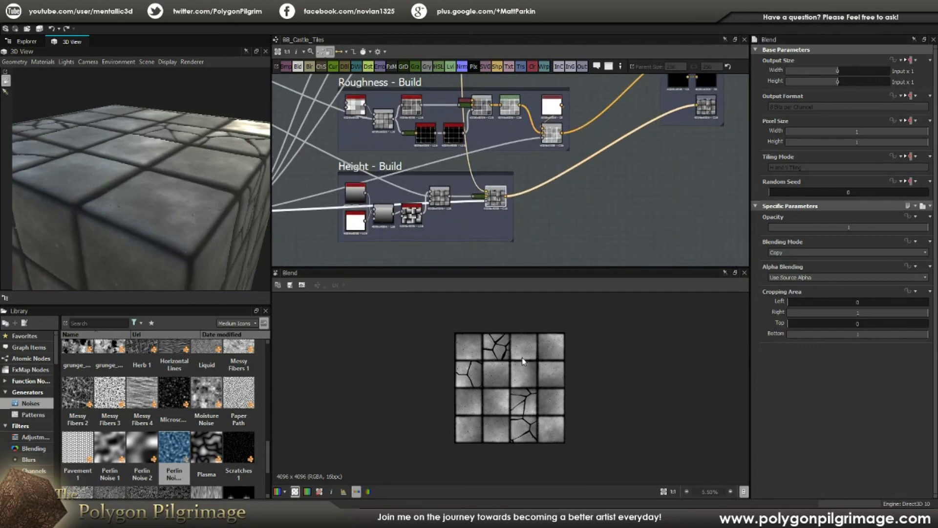
- Examine the finished height map's tiles, grout and cracks up close and as a whole, along with its output link
{"action": "scroll", "coordinate": [522, 362], "scroll_direction": "up", "scroll_amount": 3}
{"action": "scroll", "coordinate": [523, 368], "scroll_direction": "down", "scroll_amount": 1}
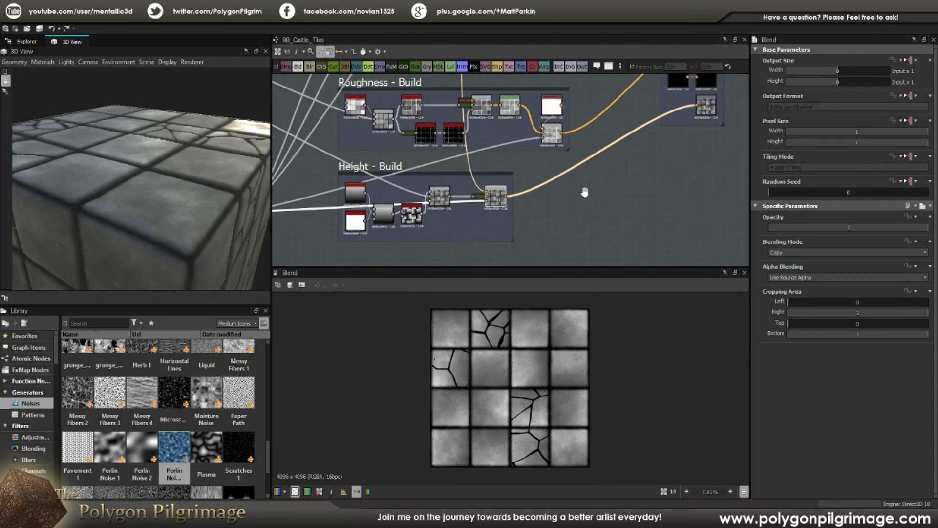
{"action": "middle_click_drag", "start_coordinate": [703, 107], "coordinate": [647, 147]}
{"action": "scroll", "coordinate": [535, 344], "scroll_direction": "up", "scroll_amount": 2}
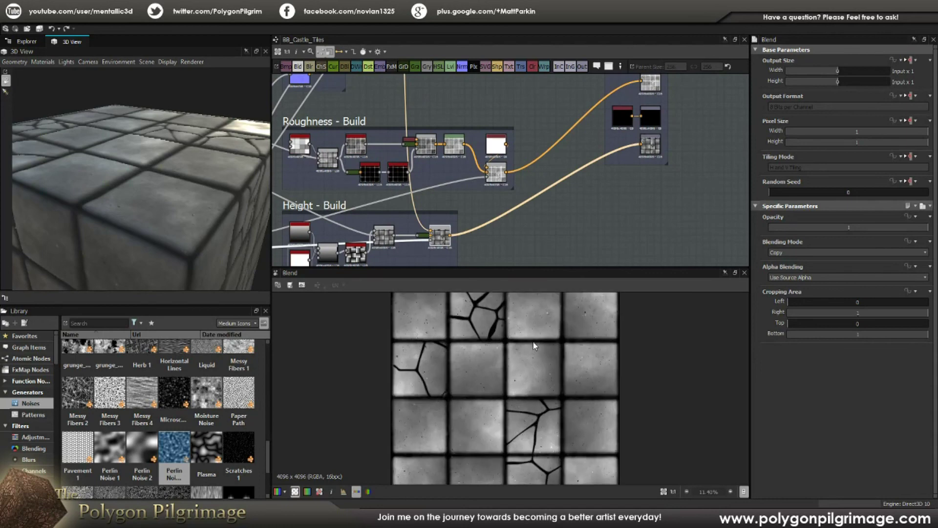
{"action": "scroll", "coordinate": [540, 418], "scroll_direction": "up", "scroll_amount": 2}
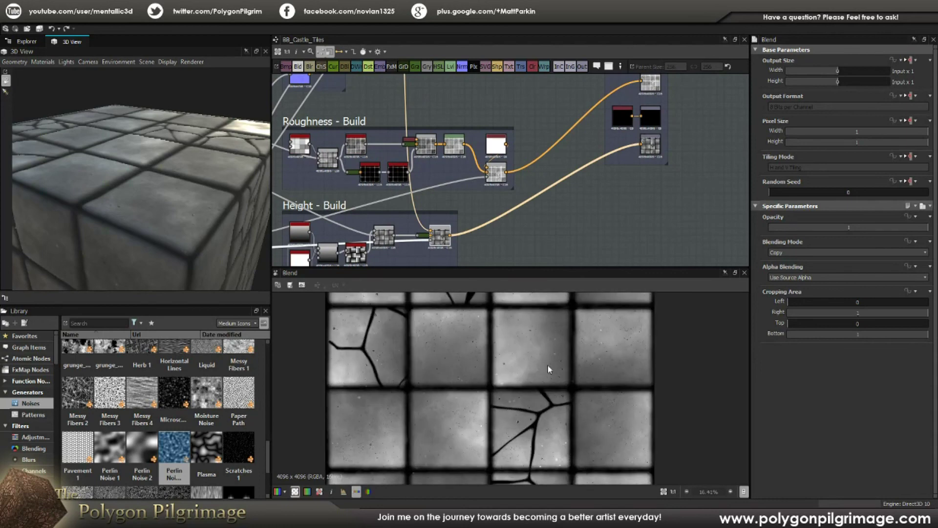
{"action": "scroll", "coordinate": [548, 366], "scroll_direction": "down", "scroll_amount": 1}
{"action": "scroll", "coordinate": [553, 372], "scroll_direction": "up", "scroll_amount": 8}
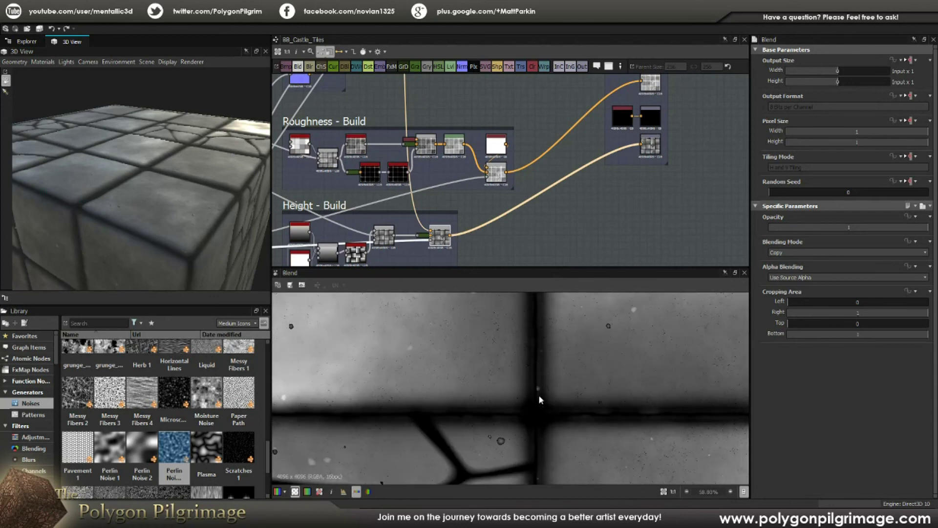
{"action": "scroll", "coordinate": [539, 388], "scroll_direction": "down", "scroll_amount": 12}
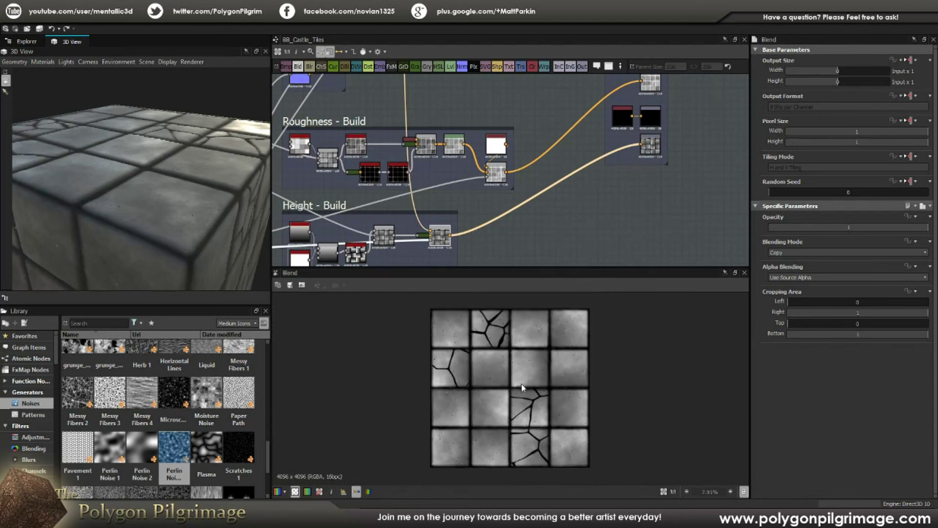
{"action": "scroll", "coordinate": [520, 386], "scroll_direction": "up", "scroll_amount": 1}
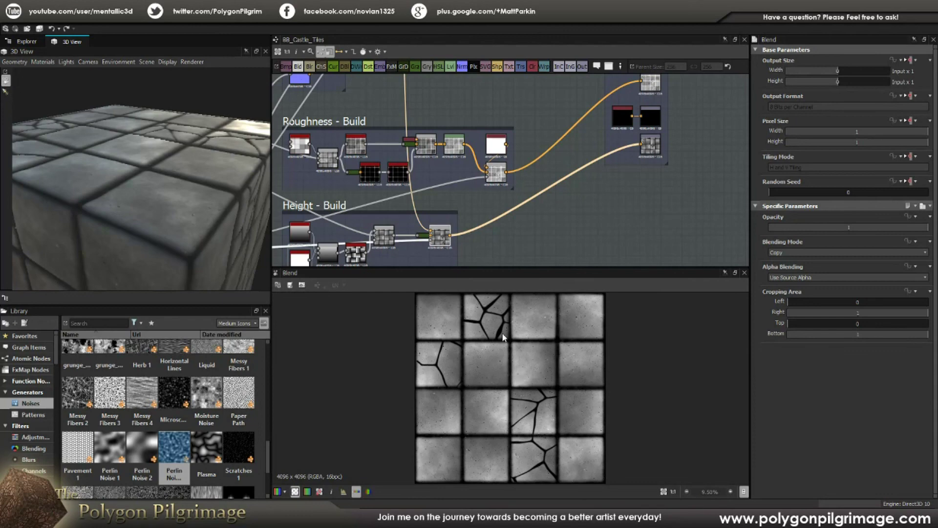
- Open the default material's properties for the 3D view and set the height scale to 0.46
{"action": "left_click_drag", "start_coordinate": [130, 186], "coordinate": [153, 188]}
{"action": "left_click", "coordinate": [41, 65]}
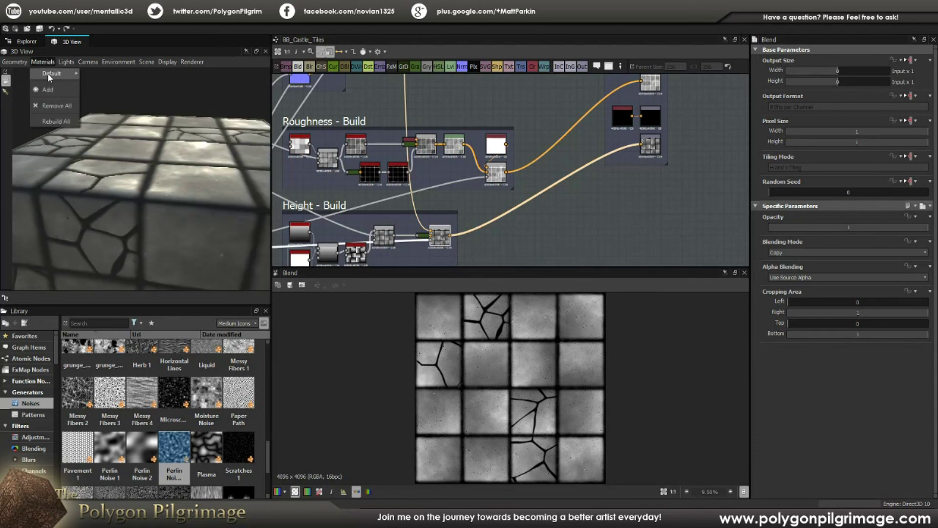
{"action": "mouse_move", "coordinate": [51, 75]}
{"action": "left_click", "coordinate": [94, 76]}
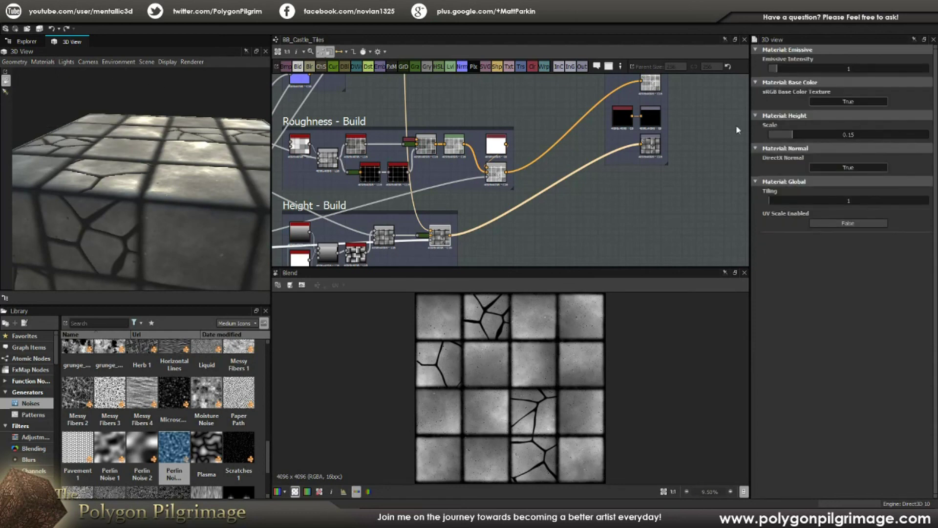
{"action": "left_click_drag", "start_coordinate": [795, 139], "coordinate": [842, 134]}
- Inspect the displaced castle tiles on the cube from several angles and distances
{"action": "left_click_drag", "start_coordinate": [217, 177], "coordinate": [230, 157]}
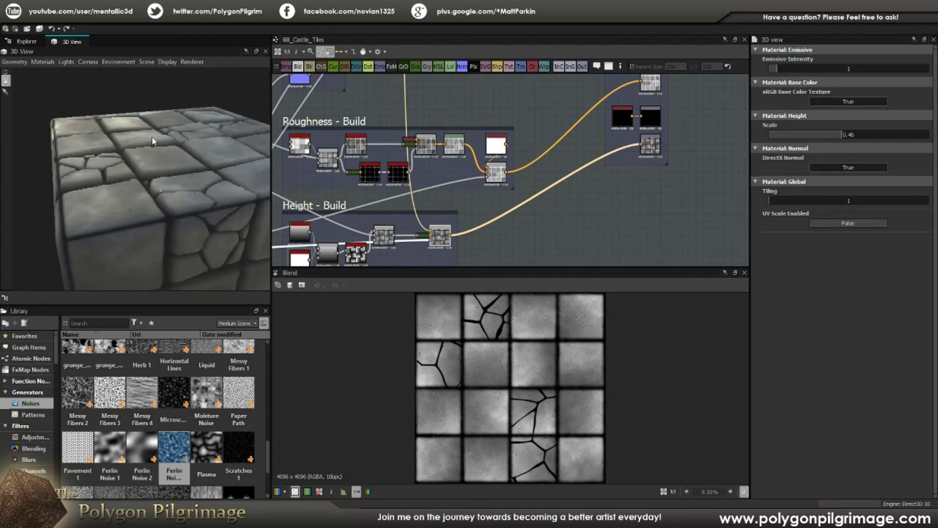
{"action": "left_click_drag", "start_coordinate": [169, 146], "coordinate": [115, 158]}
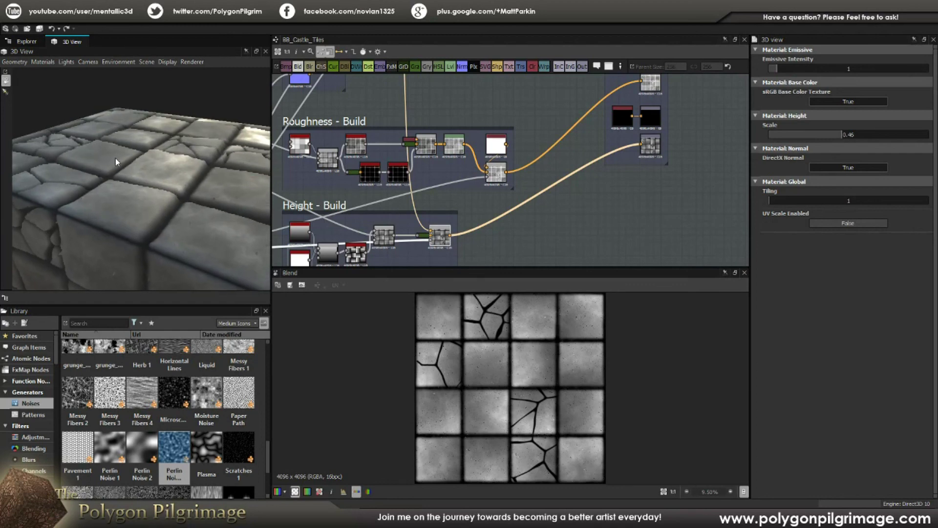
{"action": "left_click_drag", "start_coordinate": [181, 187], "coordinate": [189, 181]}
{"action": "key", "text": "f"}
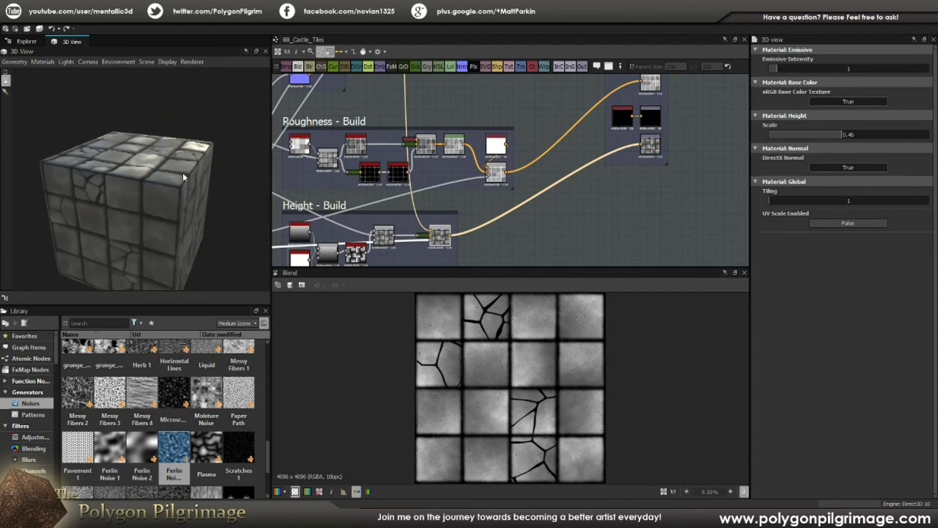
{"action": "left_click_drag", "start_coordinate": [170, 175], "coordinate": [166, 230]}
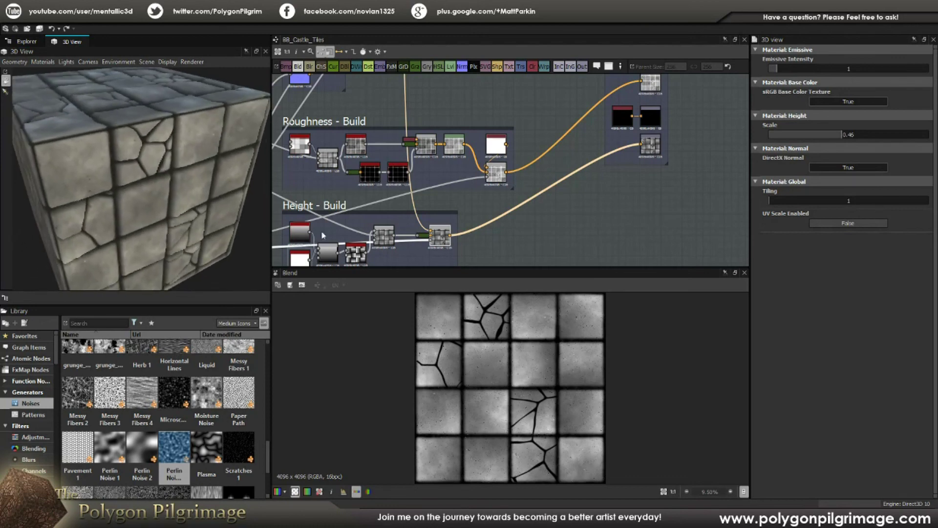
- Look over the Height - Build nodes once more and bring the whole graph into view
{"action": "middle_click_drag", "start_coordinate": [426, 177], "coordinate": [437, 163]}
{"action": "scroll", "coordinate": [443, 190], "scroll_direction": "up", "scroll_amount": 6}
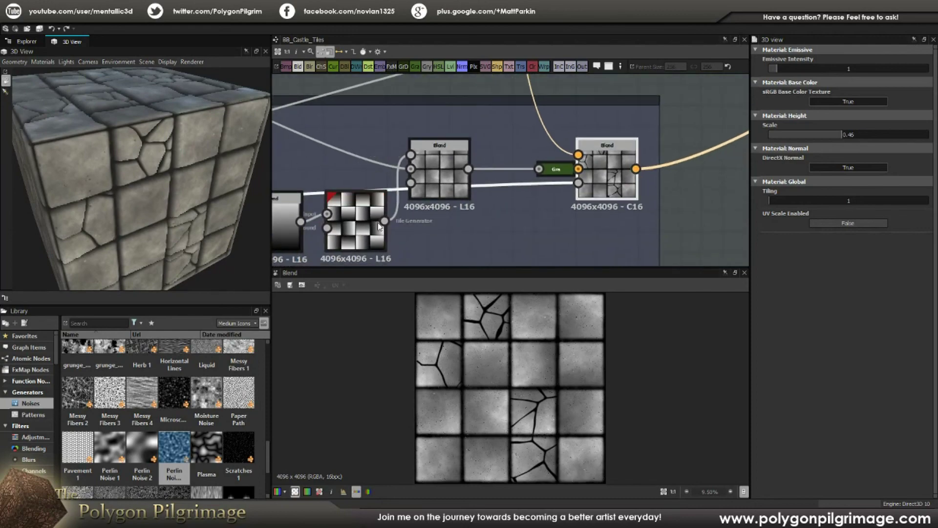
{"action": "scroll", "coordinate": [433, 200], "scroll_direction": "down", "scroll_amount": 6}
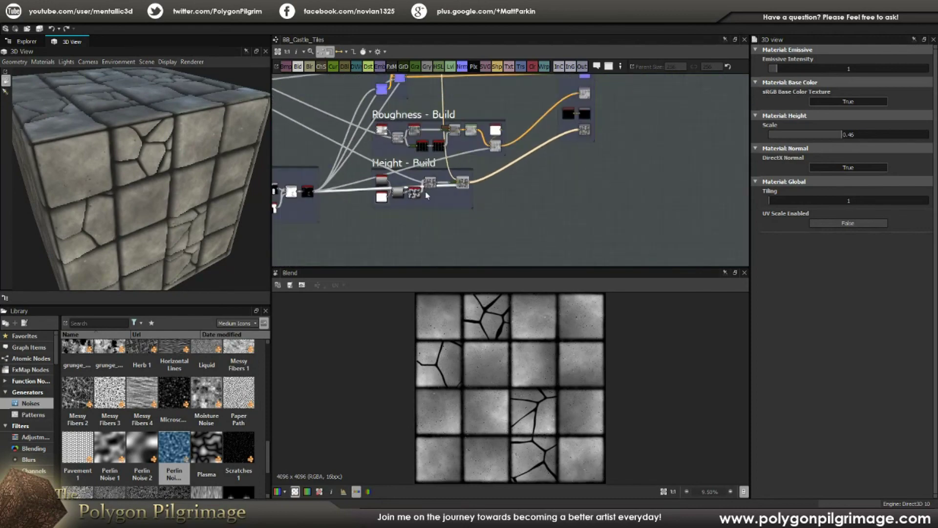
{"action": "scroll", "coordinate": [492, 198], "scroll_direction": "down", "scroll_amount": 2}
{"action": "scroll", "coordinate": [486, 193], "scroll_direction": "down", "scroll_amount": 3}
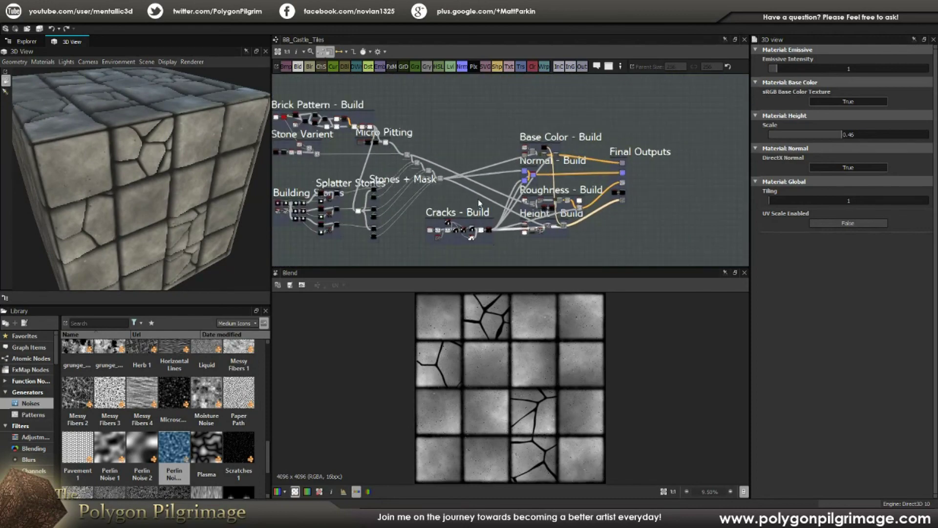
- Review the complete tiled cube alongside the overview of all graph frames
{"action": "scroll", "coordinate": [485, 192], "scroll_direction": "up", "scroll_amount": 2}
{"action": "left_click_drag", "start_coordinate": [215, 215], "coordinate": [161, 186]}
{"action": "scroll", "coordinate": [189, 186], "scroll_direction": "down", "scroll_amount": 4}
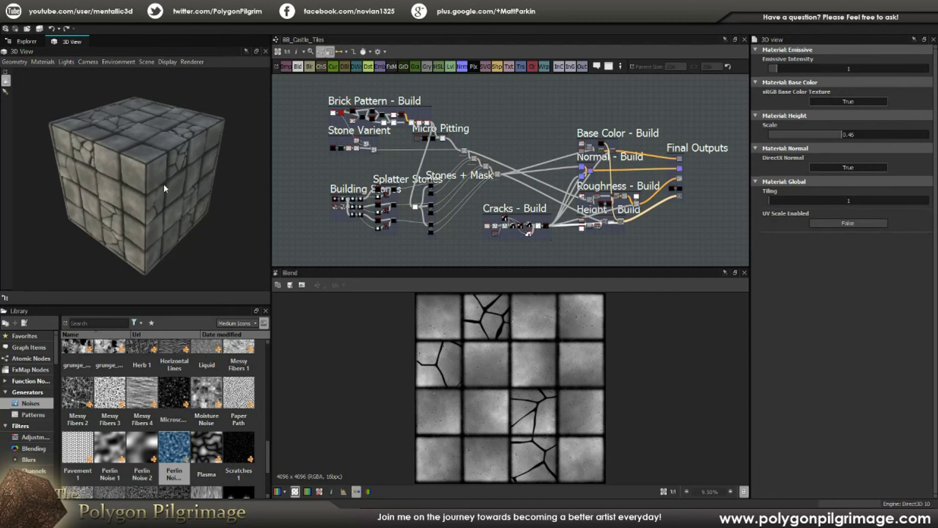
{"action": "left_click_drag", "start_coordinate": [158, 186], "coordinate": [124, 177]}
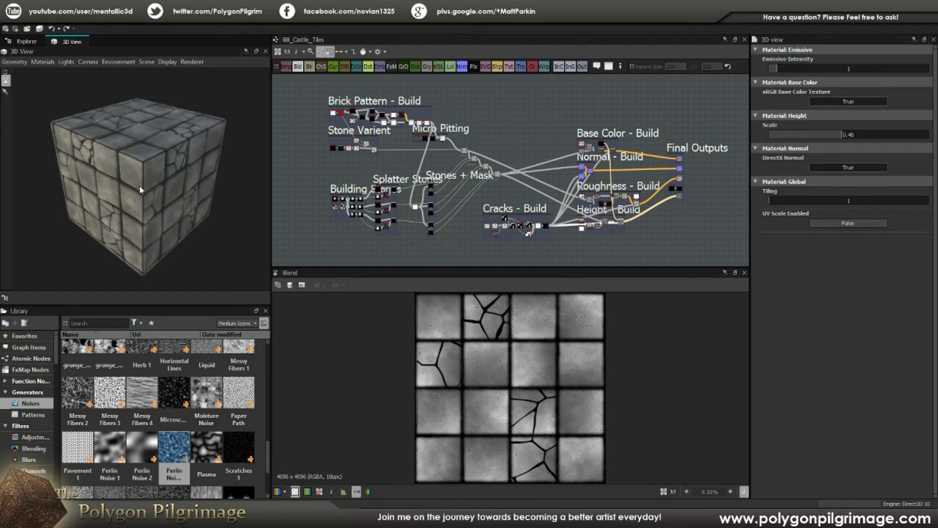